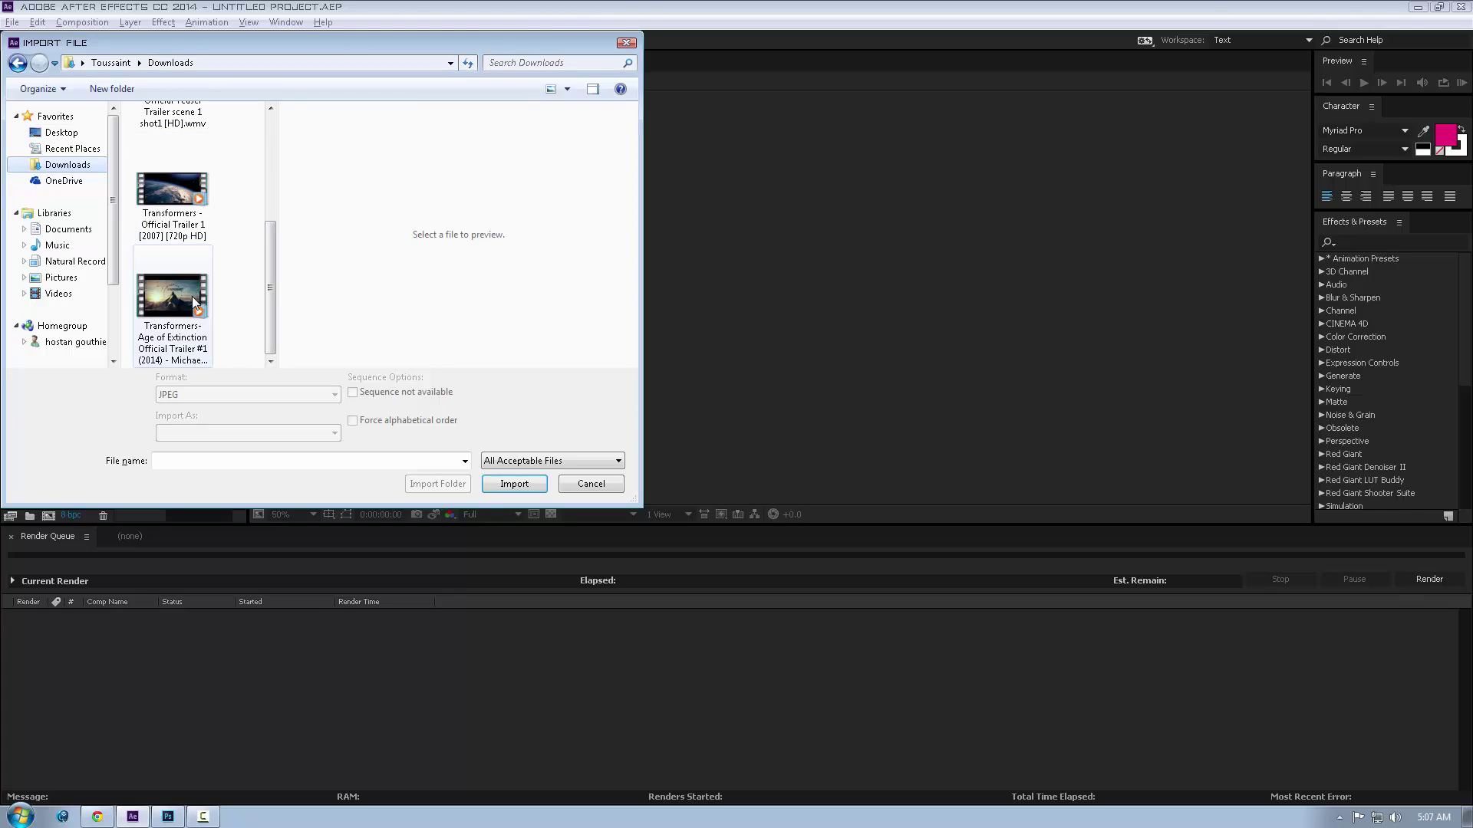
Import the "Transformers- Age of Extinction Official Trailer #1 (2014)" video as footage and create a composition from it.
left_click(194, 299)
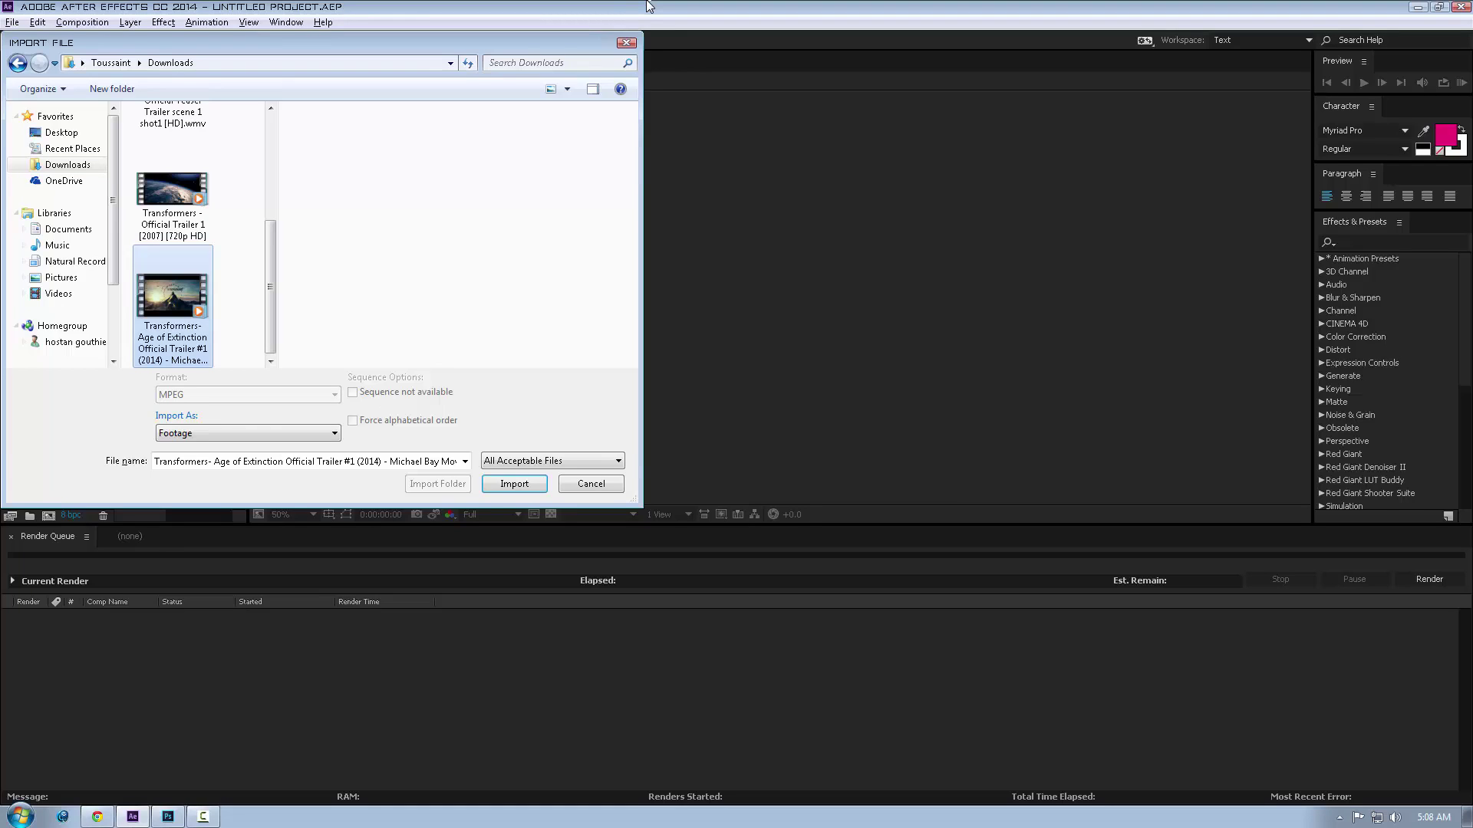
key("Return")
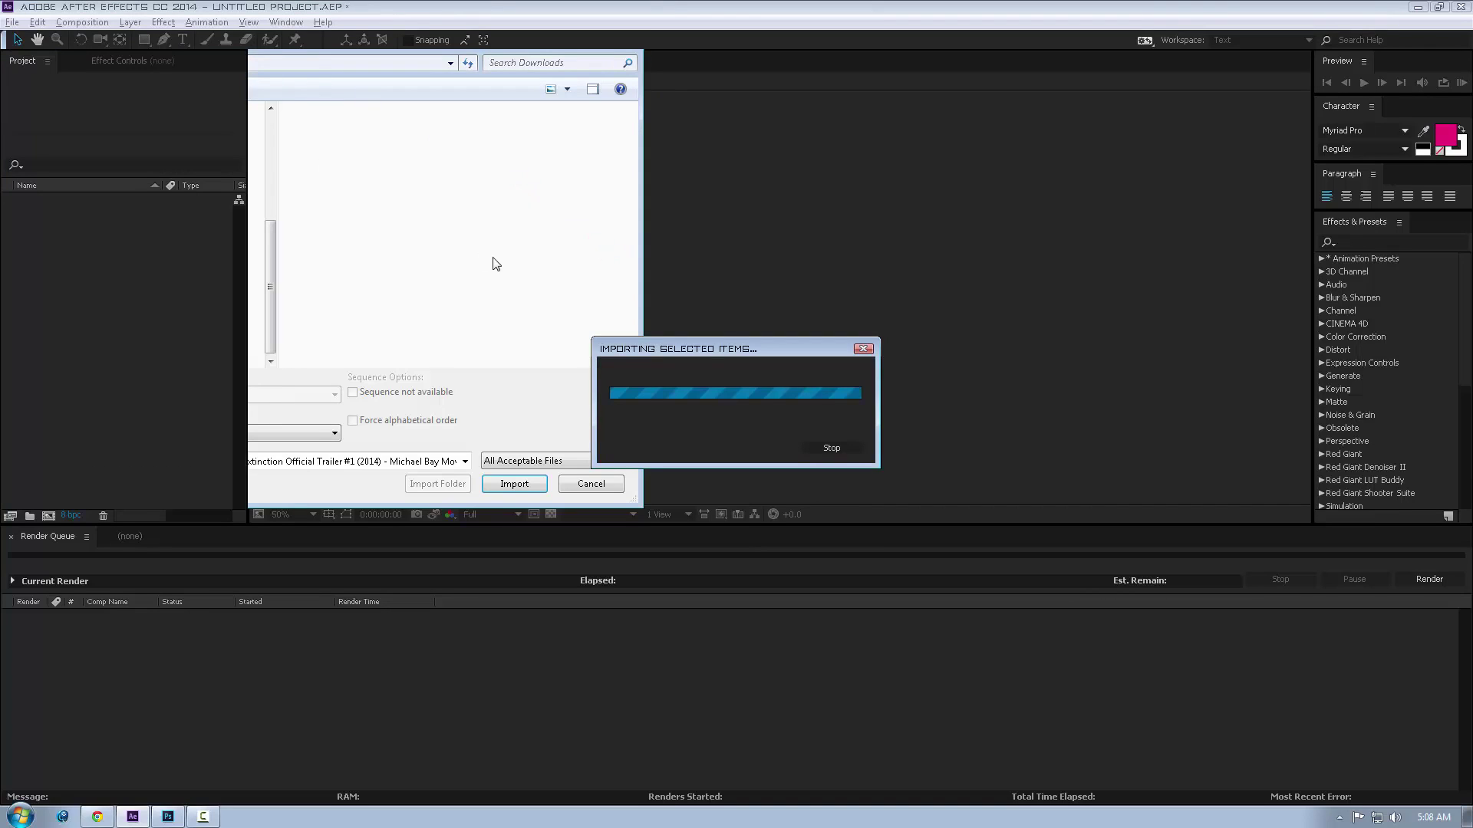
left_click_drag(95, 201, 50, 519)
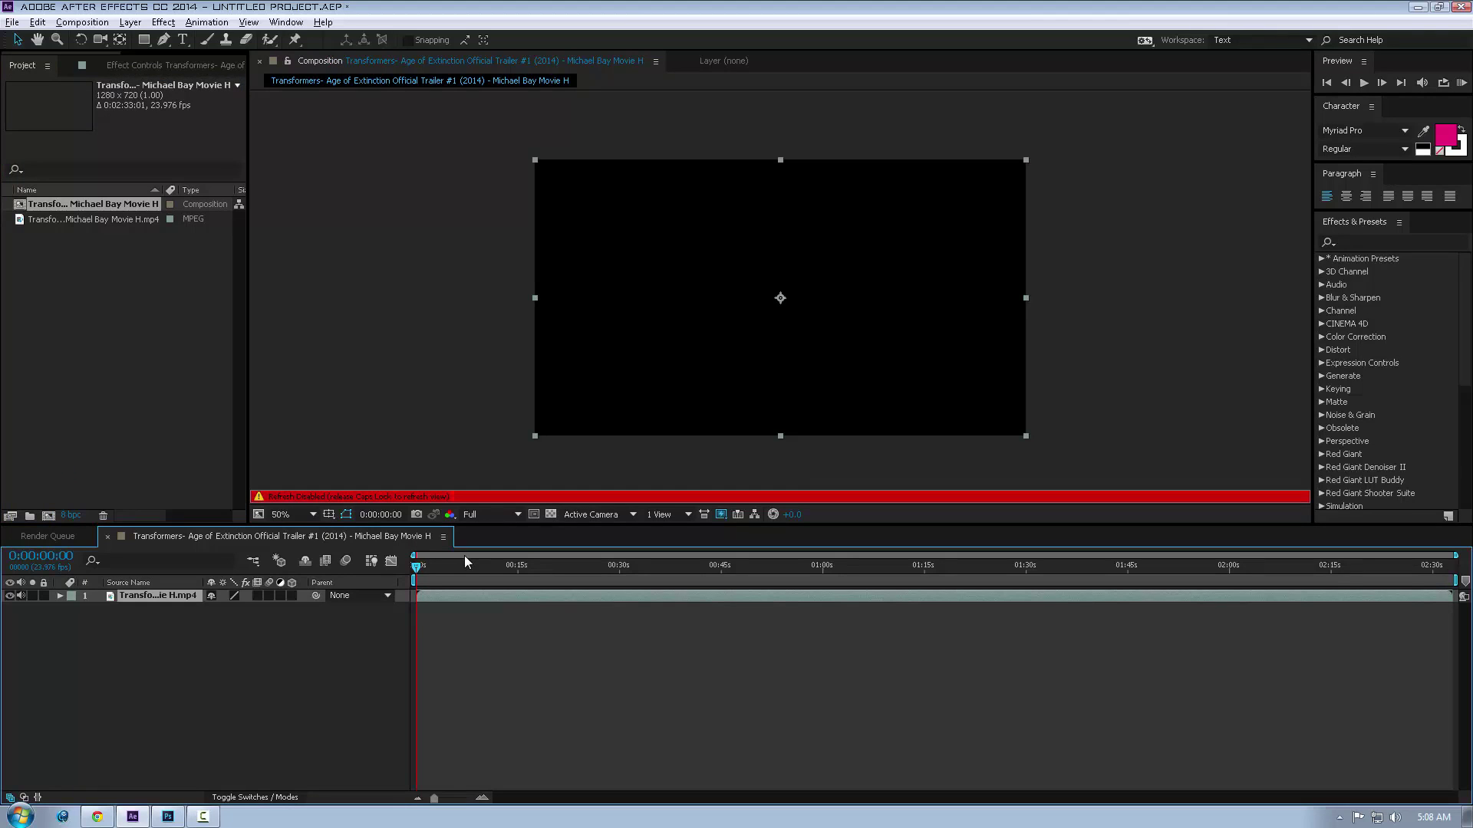
Re-enable the preview refresh and trim the start of the trailer layer to 0:00:55:11.
key("Caps_Lock")
left_click(456, 571)
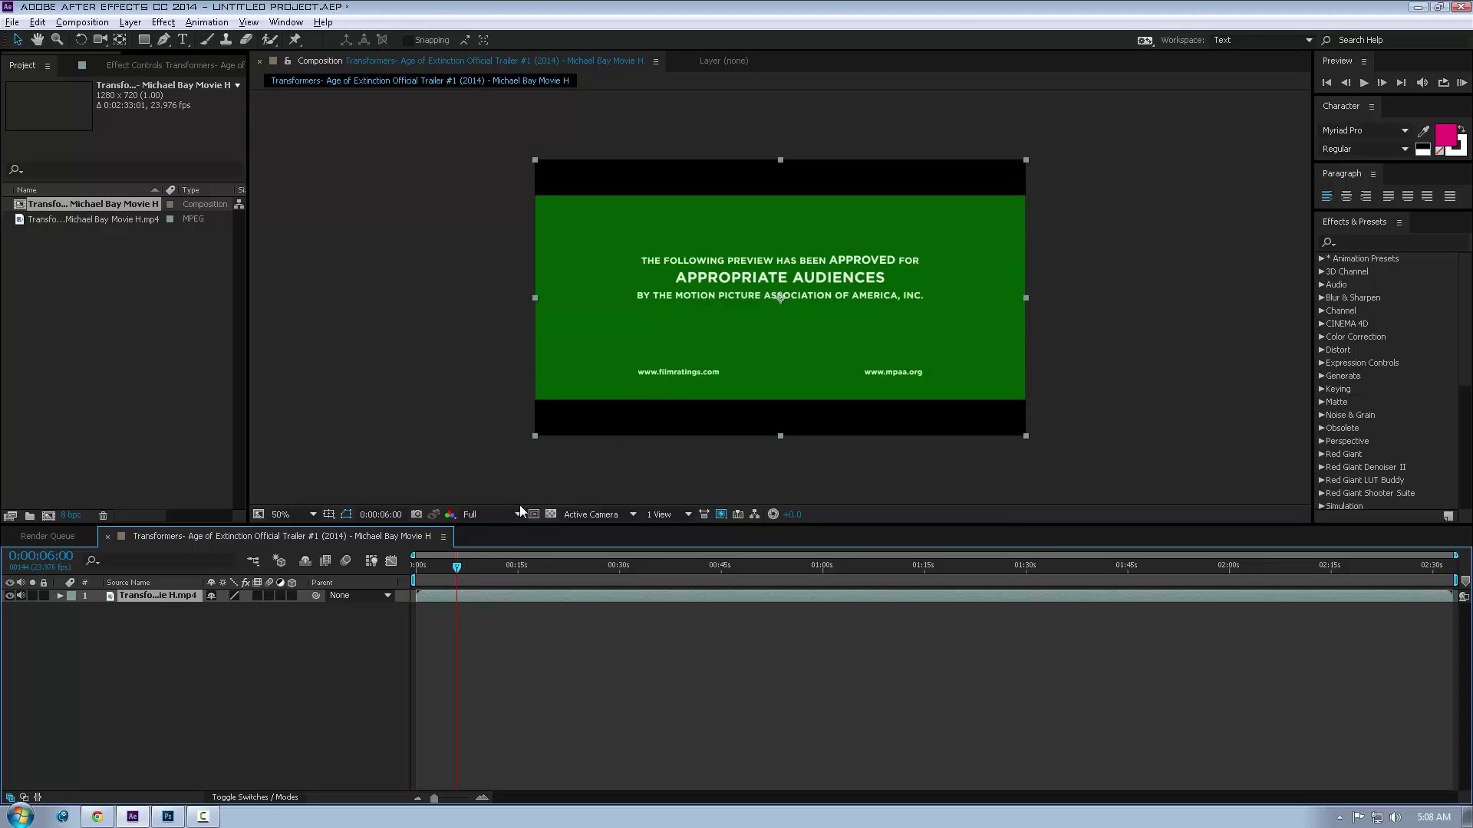
left_click_drag(503, 568, 794, 559)
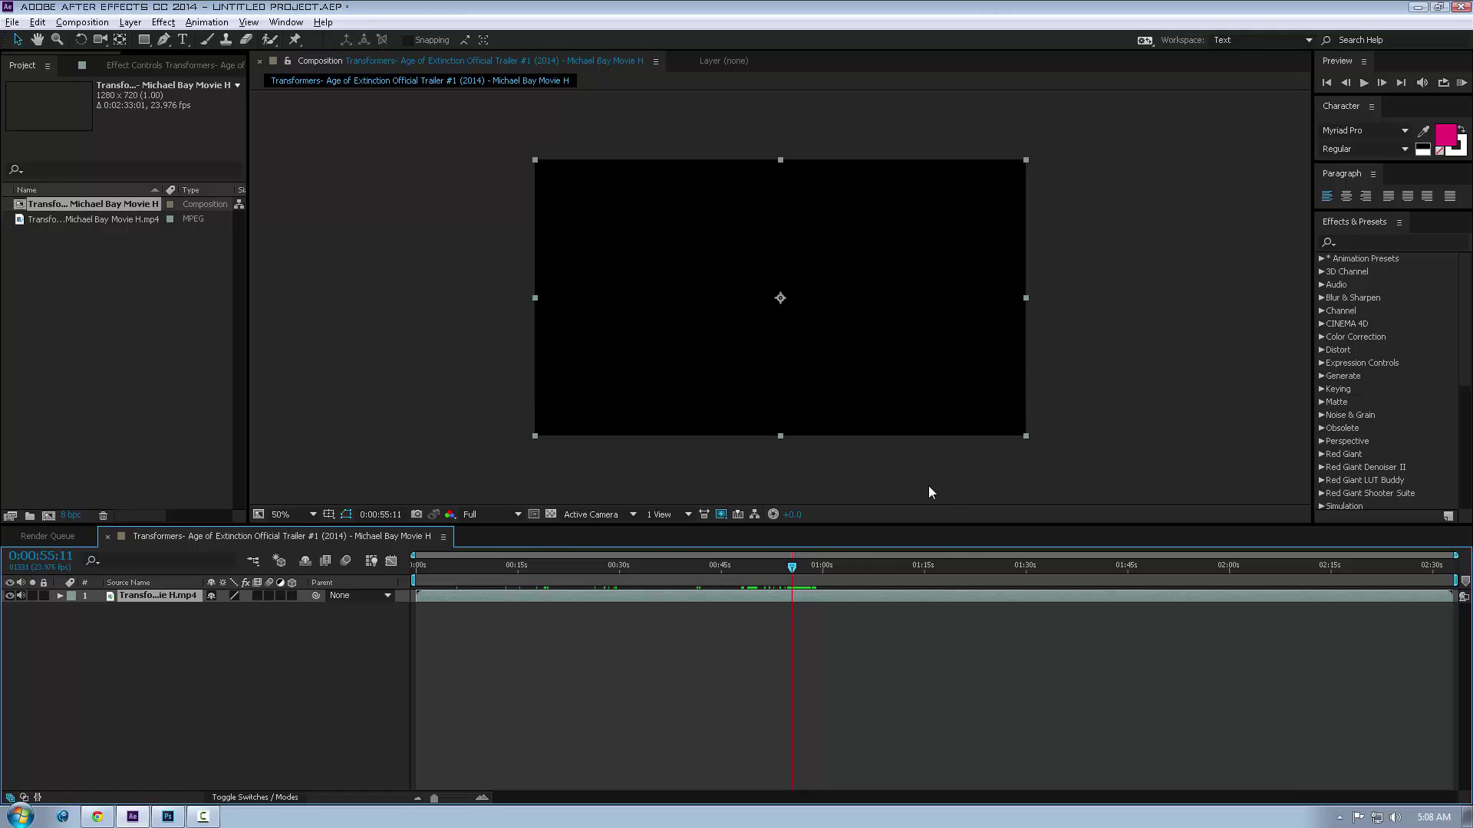
key("alt+bracketleft")
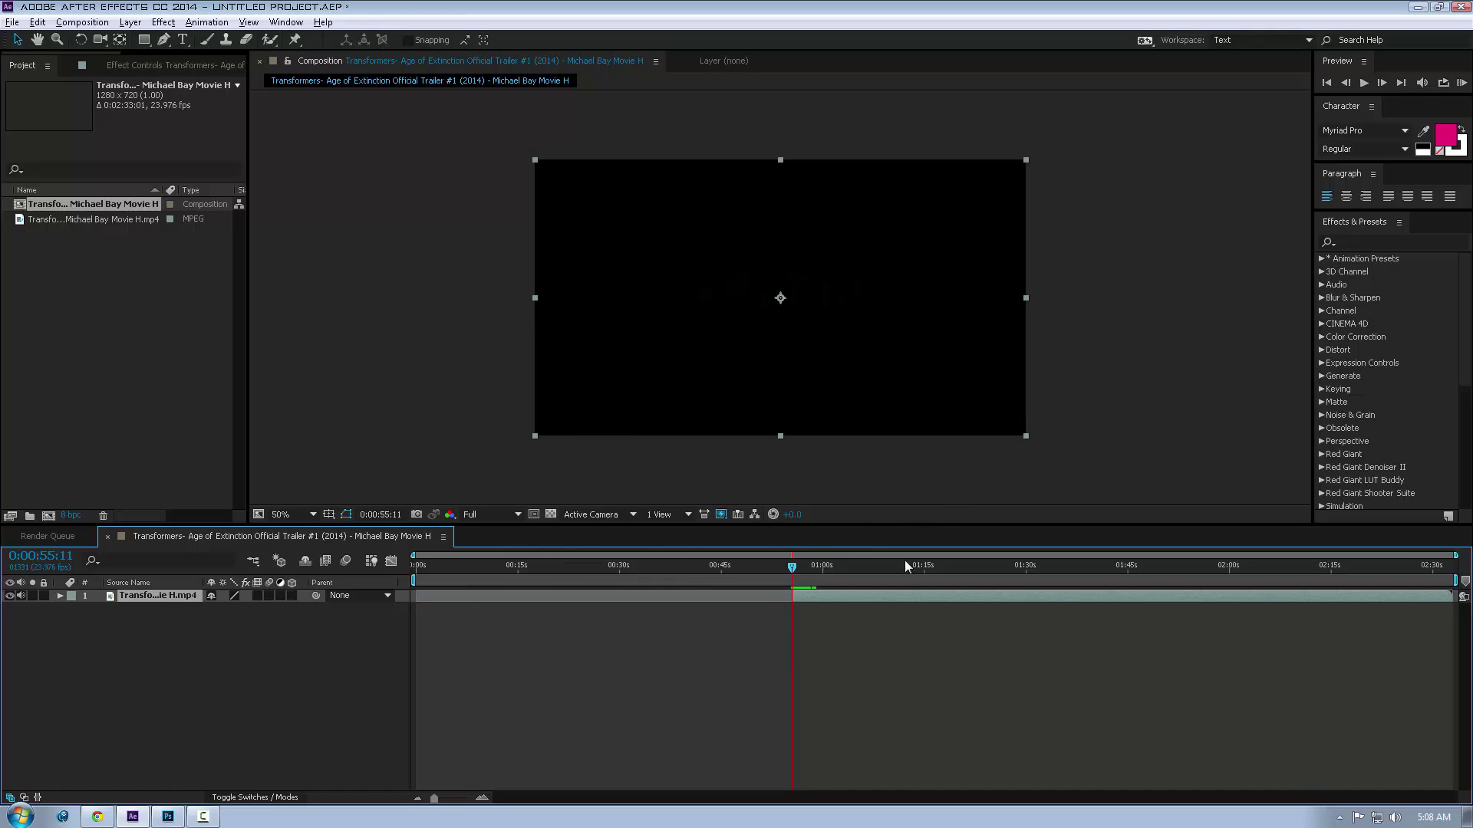
Duplicate the trailer layer, trim the upper copy's end to 0:01:02:09 and move that clip to the start of the timeline.
left_click_drag(796, 561, 840, 581)
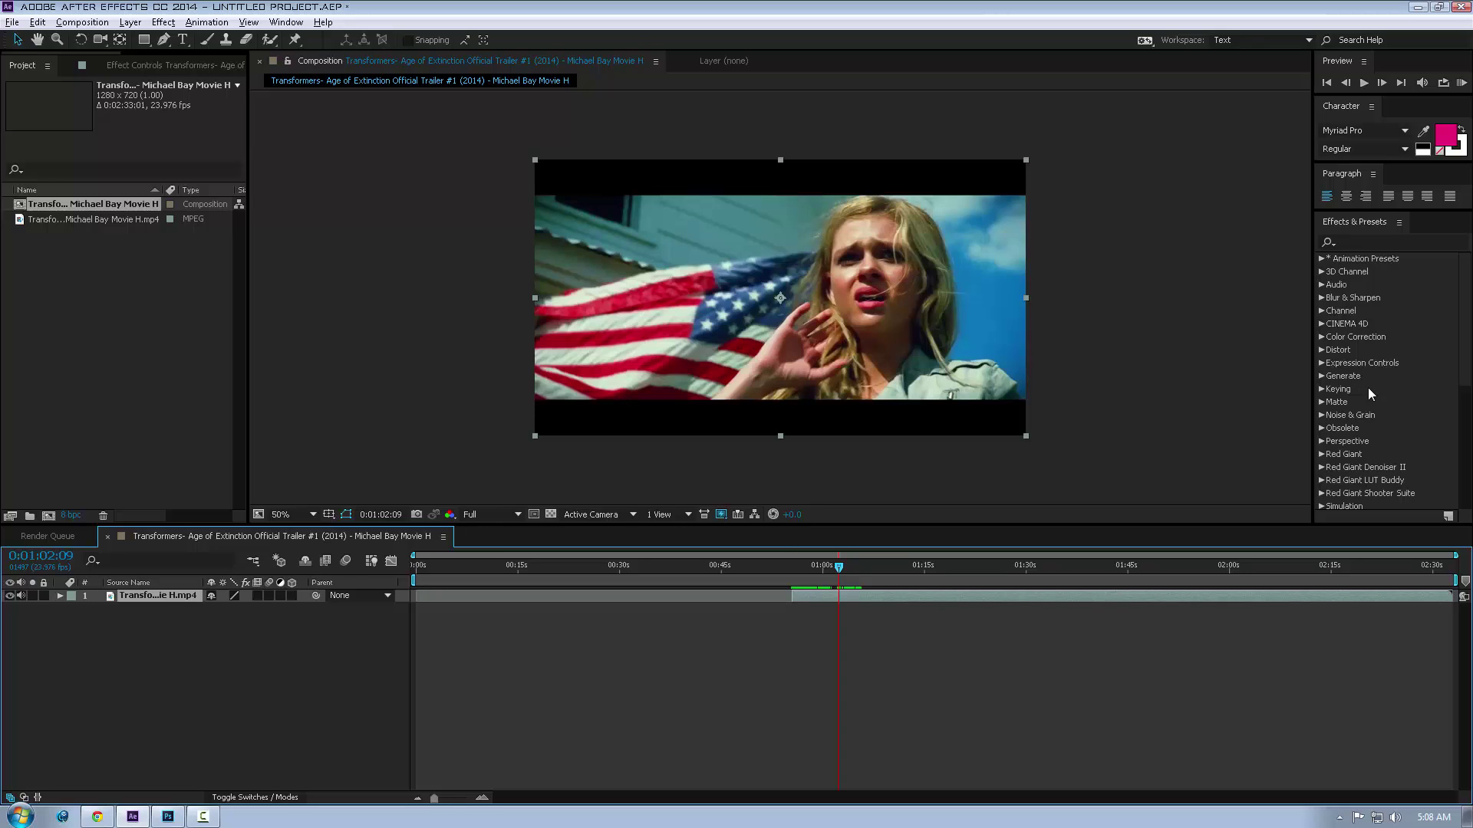
key("ctrl+d")
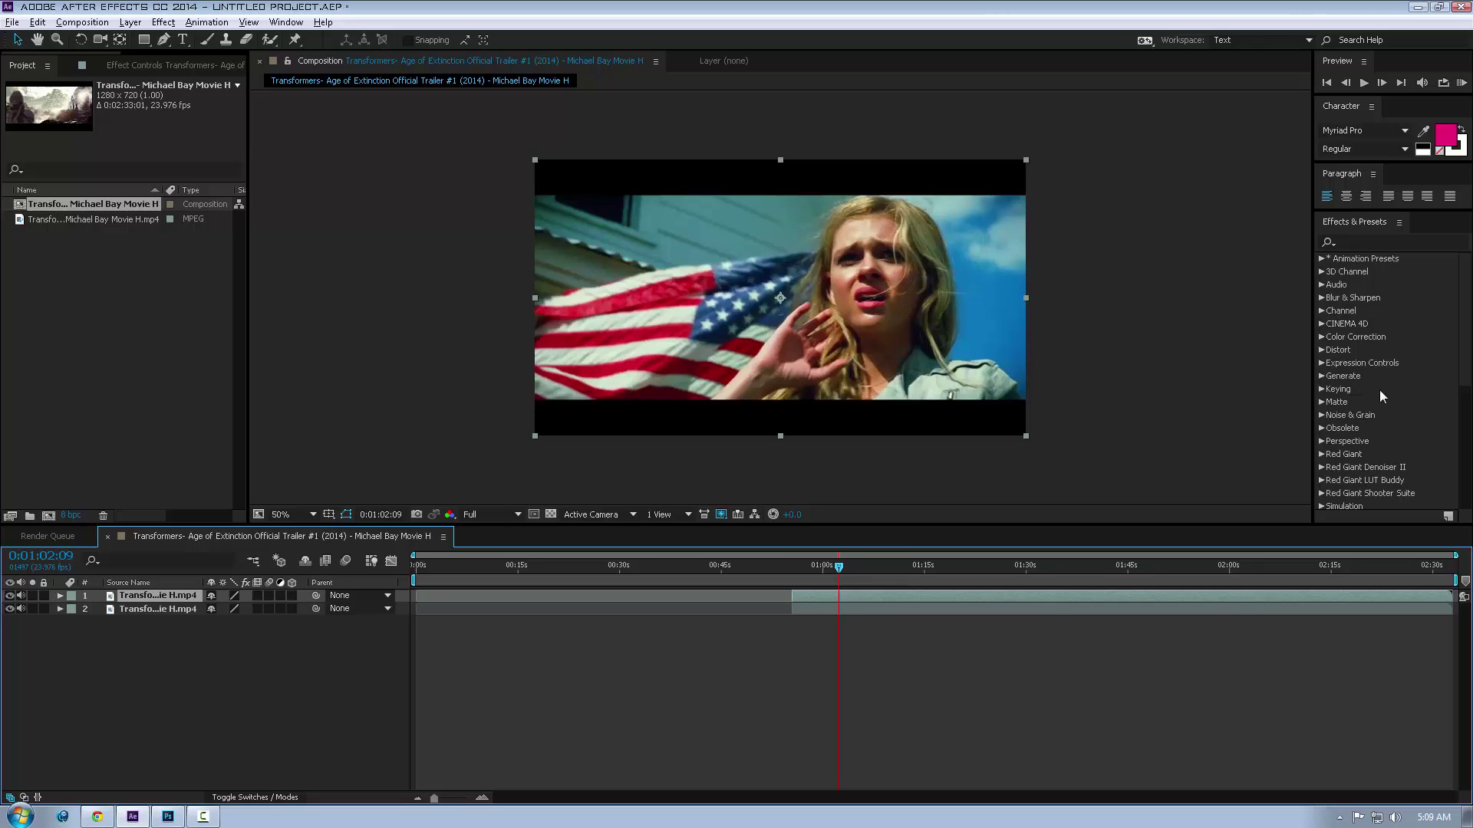
key("alt+bracketright")
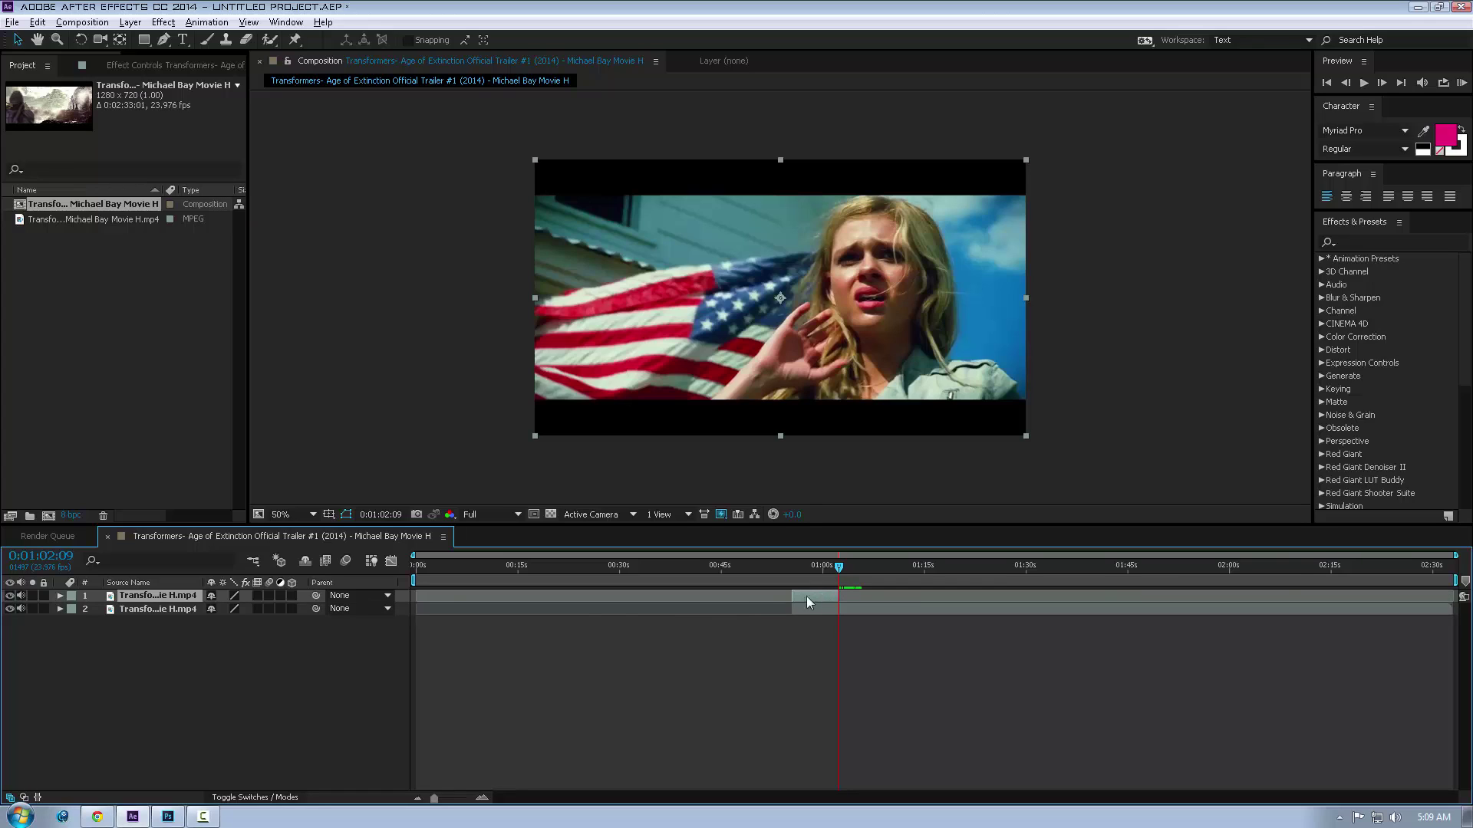
left_click_drag(806, 596, 438, 598)
Shift the lower layer earlier so it follows the first clip, and trim its start to 0:00:23:02.
left_click_drag(801, 612, 572, 613)
left_click(485, 566)
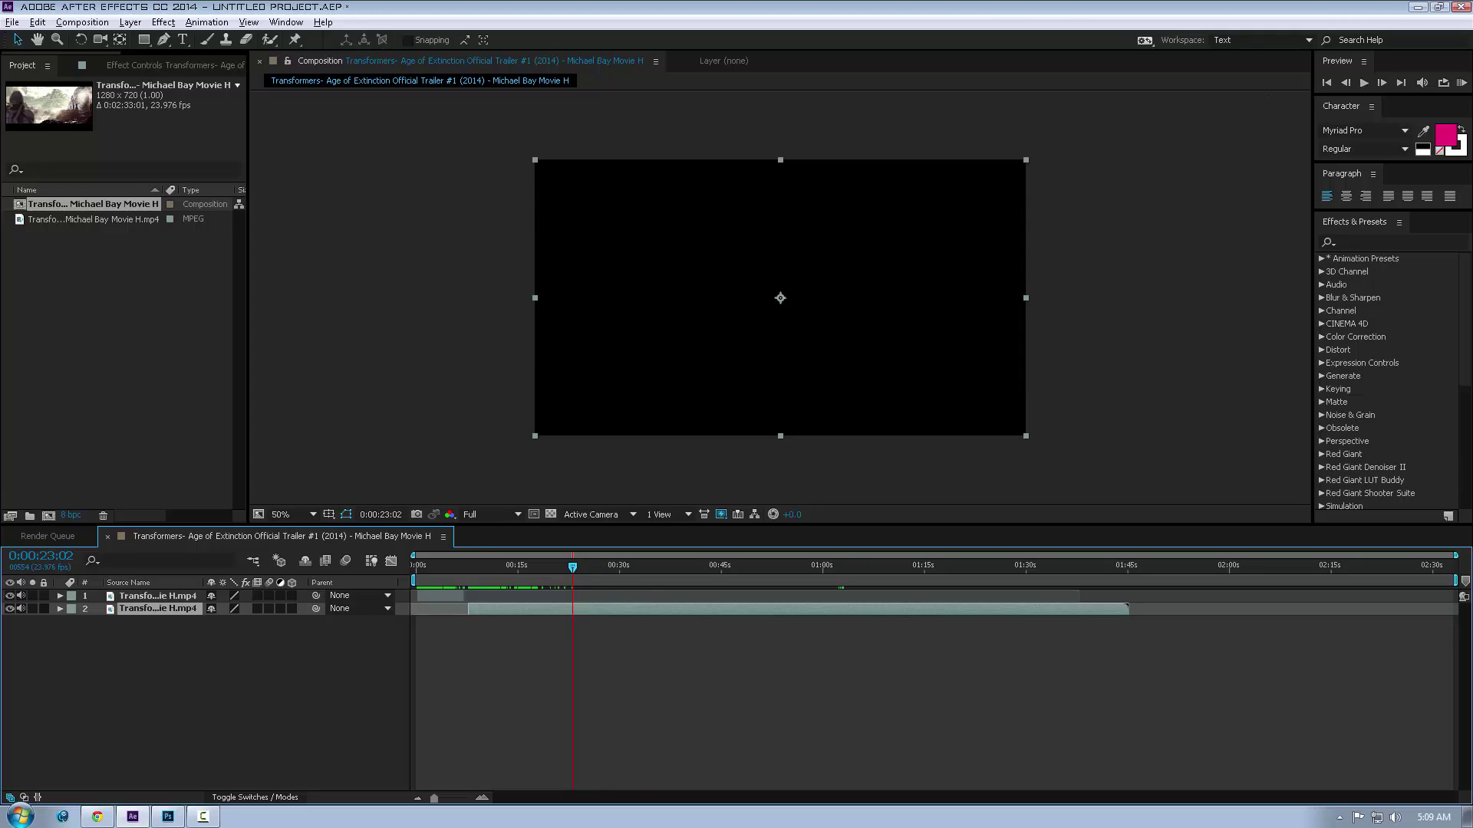
key("alt+bracketleft")
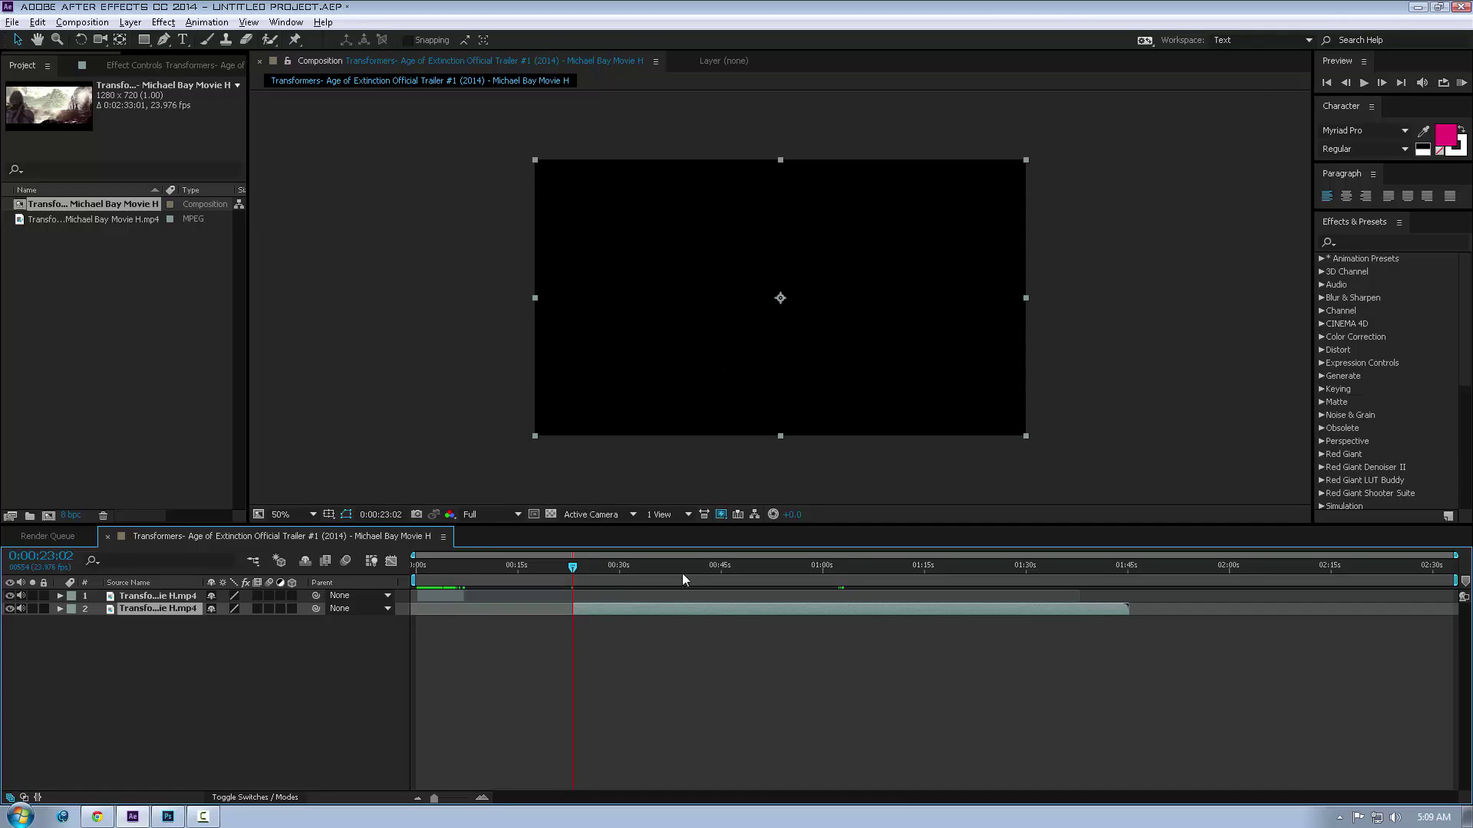
Duplicate the lower layer, trim the copy's end to 0:00:30:05 and place it directly after the first clip.
left_click_drag(577, 571, 629, 579)
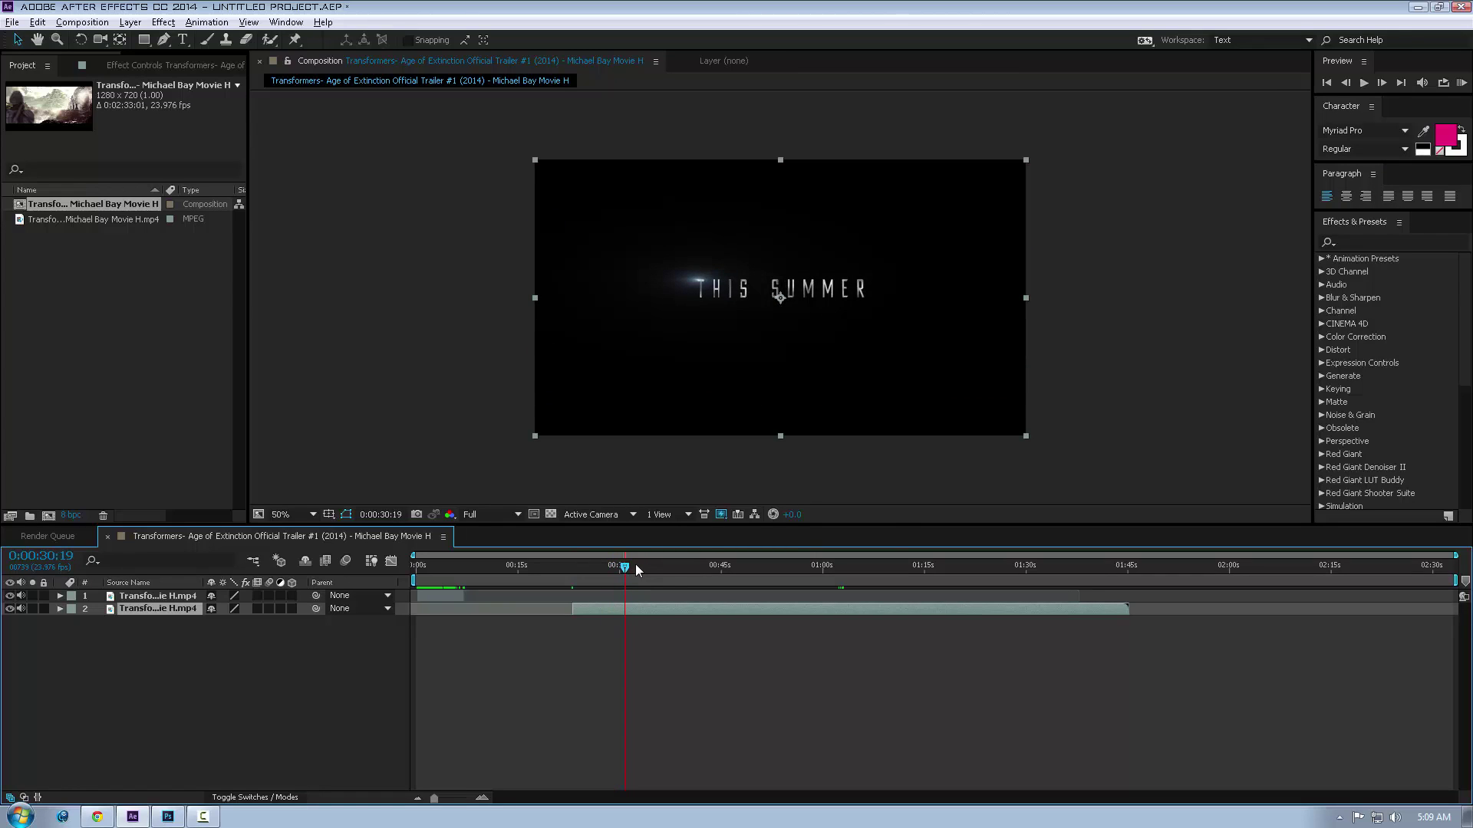
left_click_drag(627, 565, 627, 564)
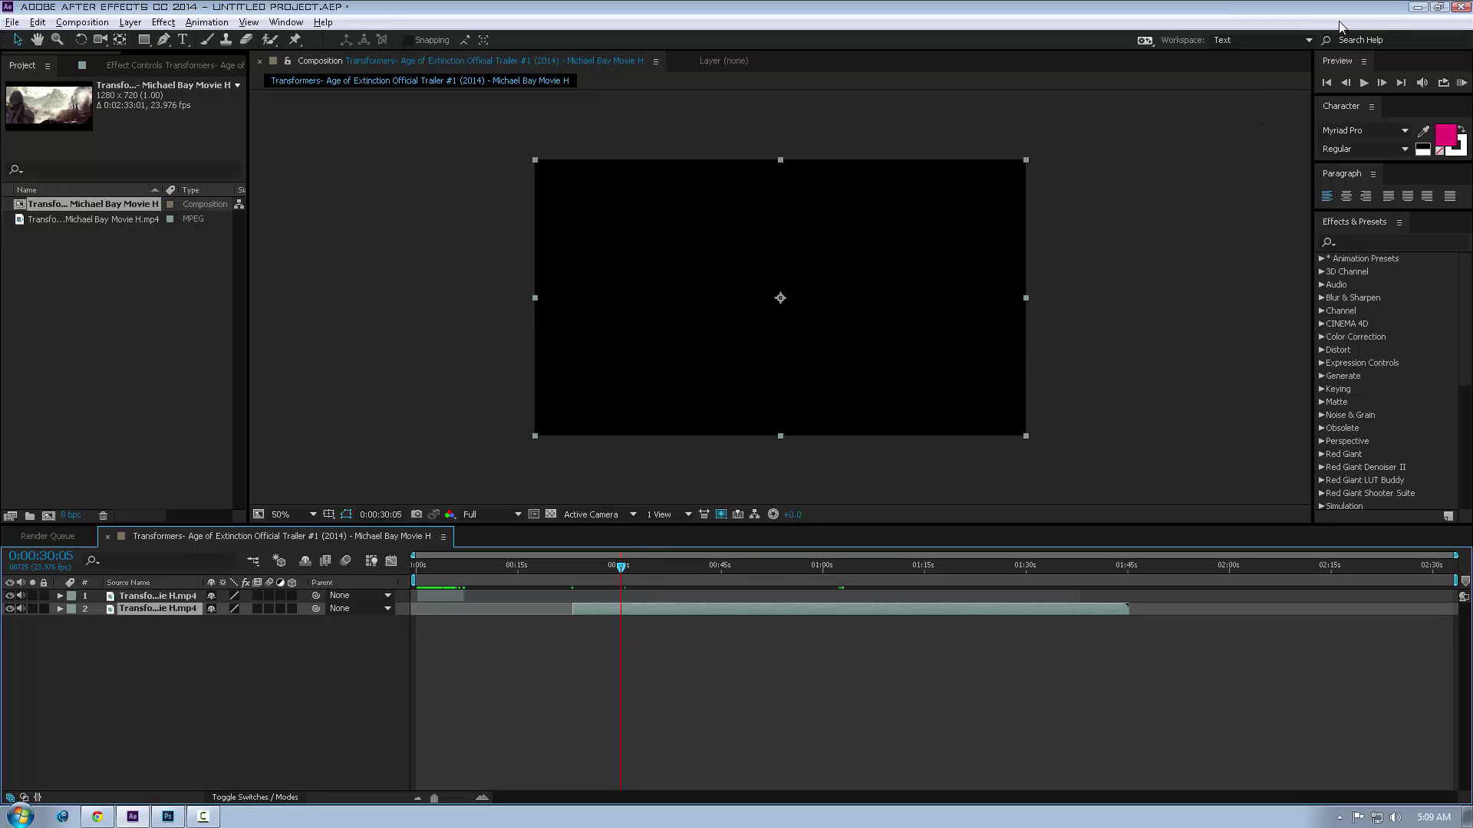
key("ctrl+d")
key("alt+bracketright")
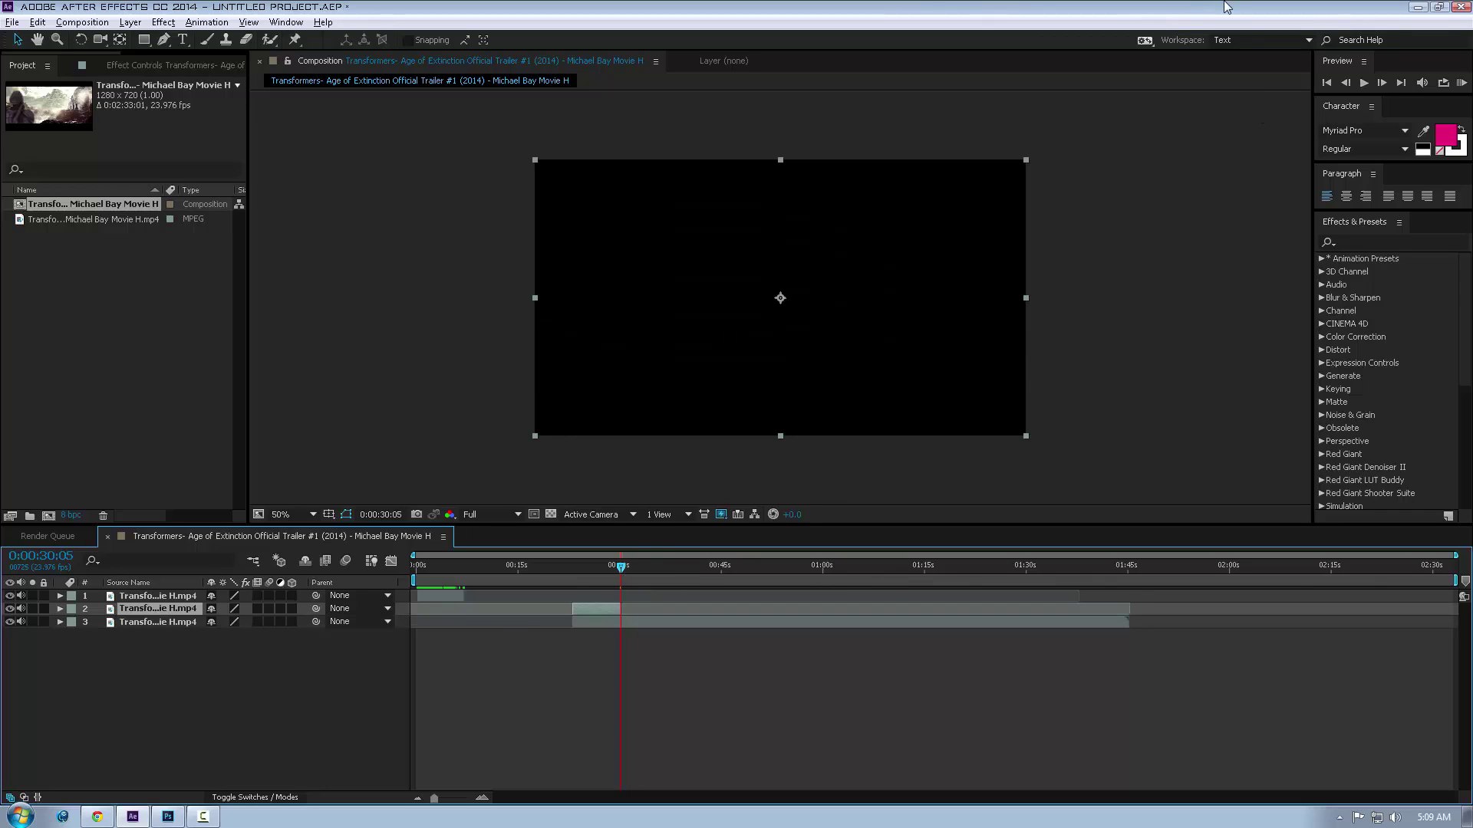
left_click(585, 384)
left_click_drag(596, 607, 486, 609)
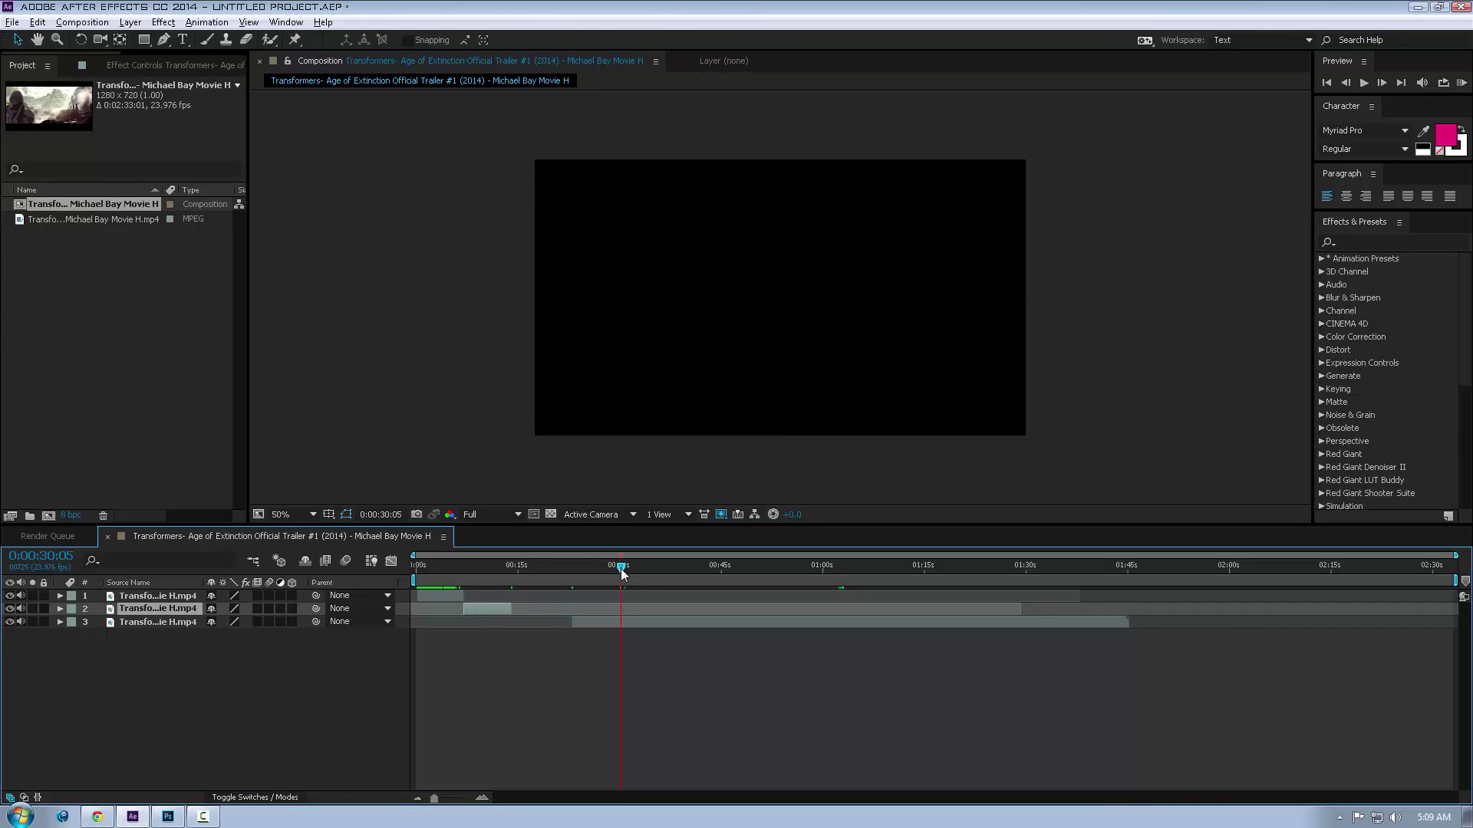
Trim the third layer to the short shot running from 0:00:31:22 to 0:00:33:02.
left_click_drag(621, 568, 633, 565)
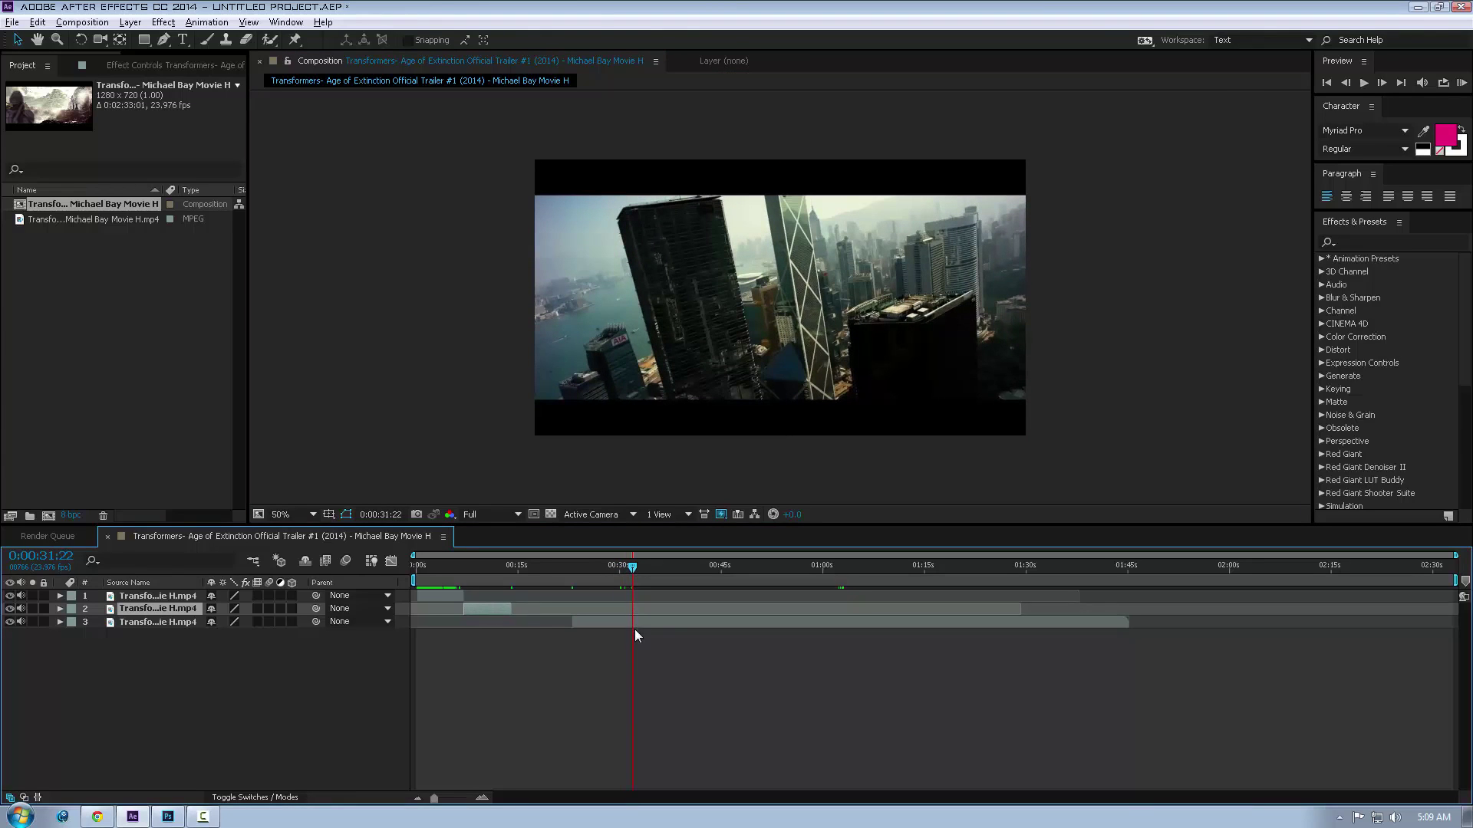
left_click(664, 623)
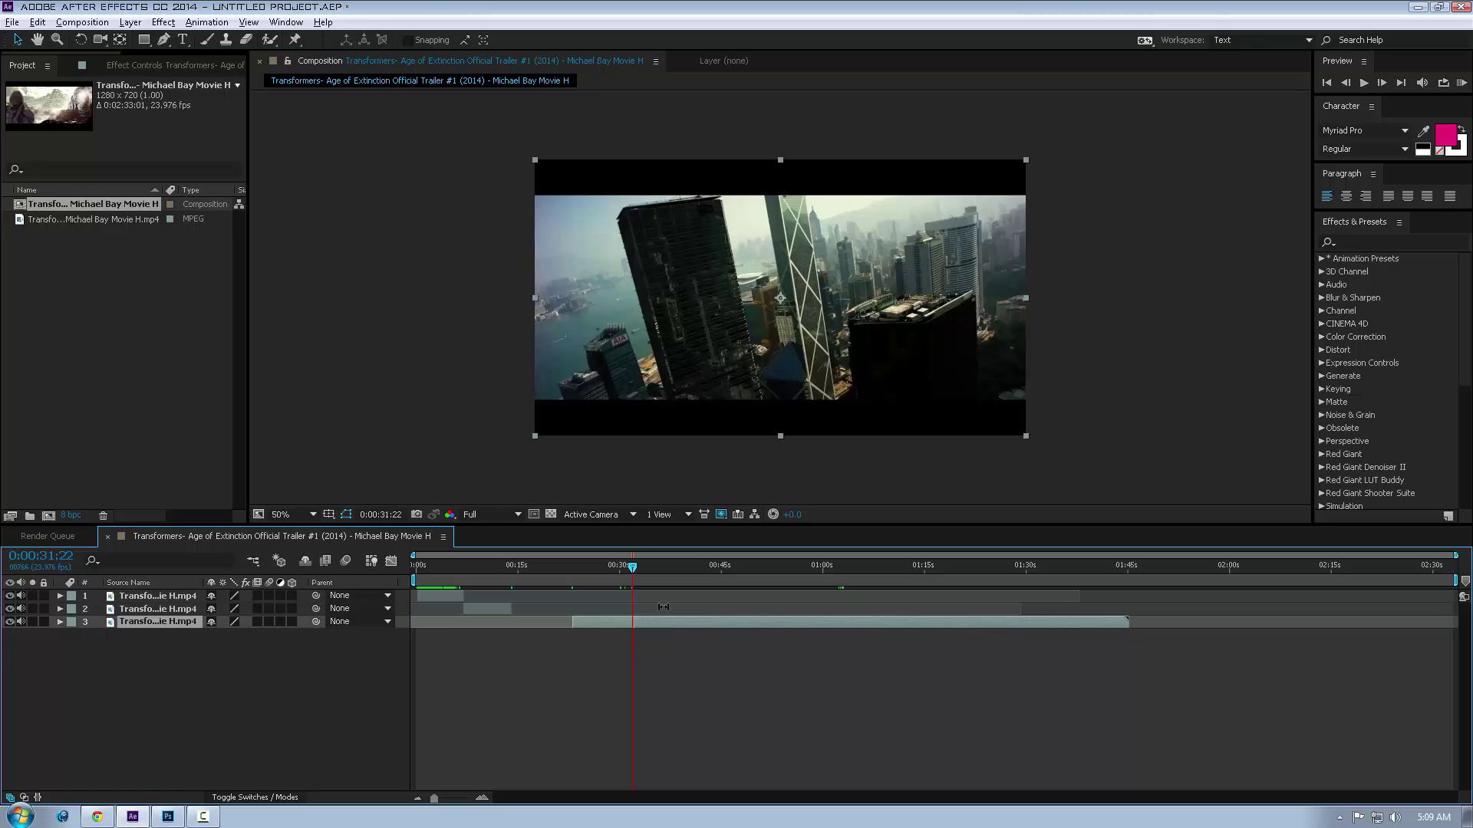
key("alt+bracketleft")
mouse_move(633, 569)
left_mouse_down()
mouse_move(655, 574)
mouse_move(641, 580)
left_mouse_up()
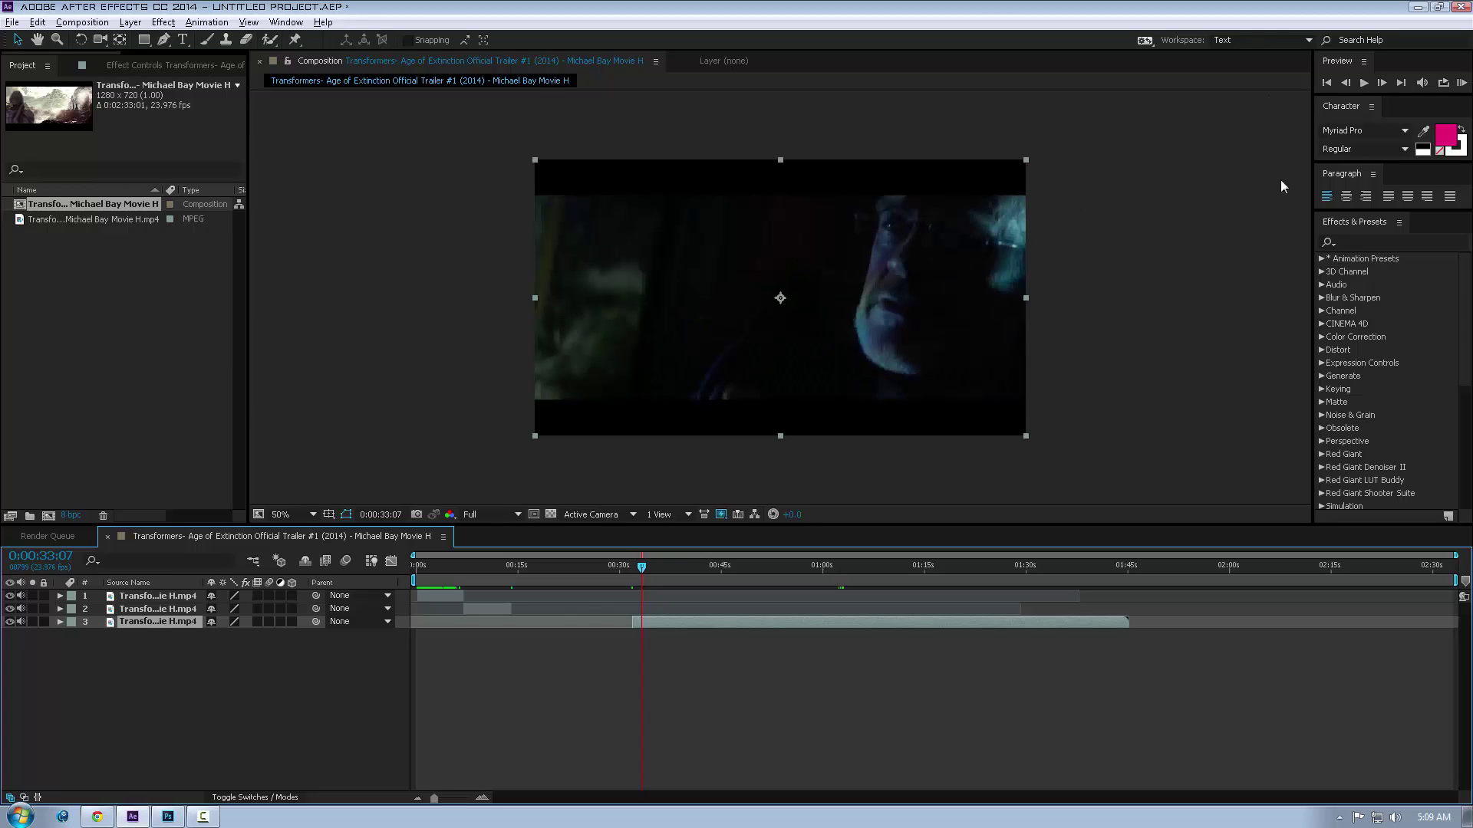
left_click(1345, 83)
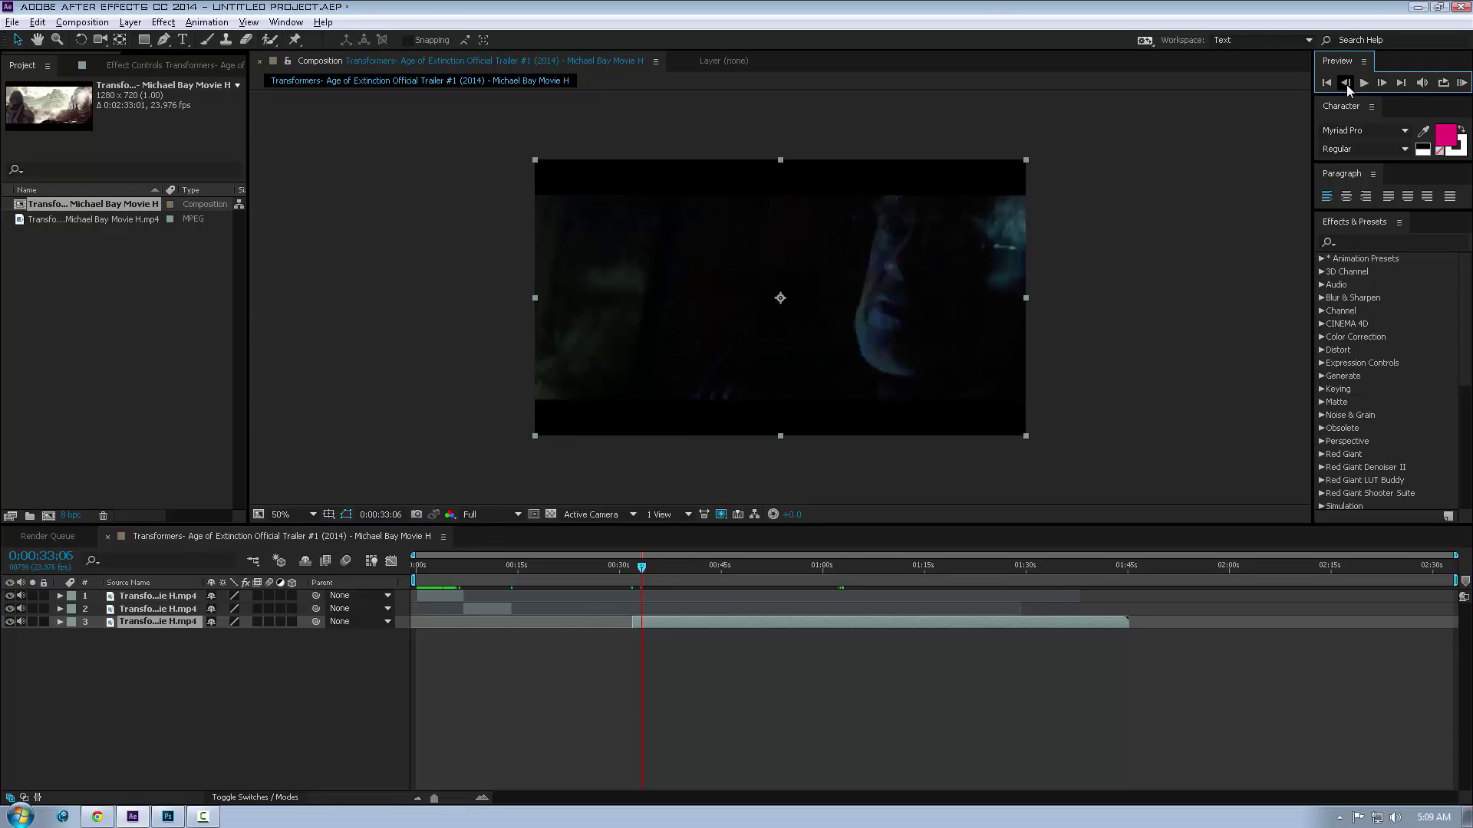
left_click(1346, 84)
left_click(1346, 83)
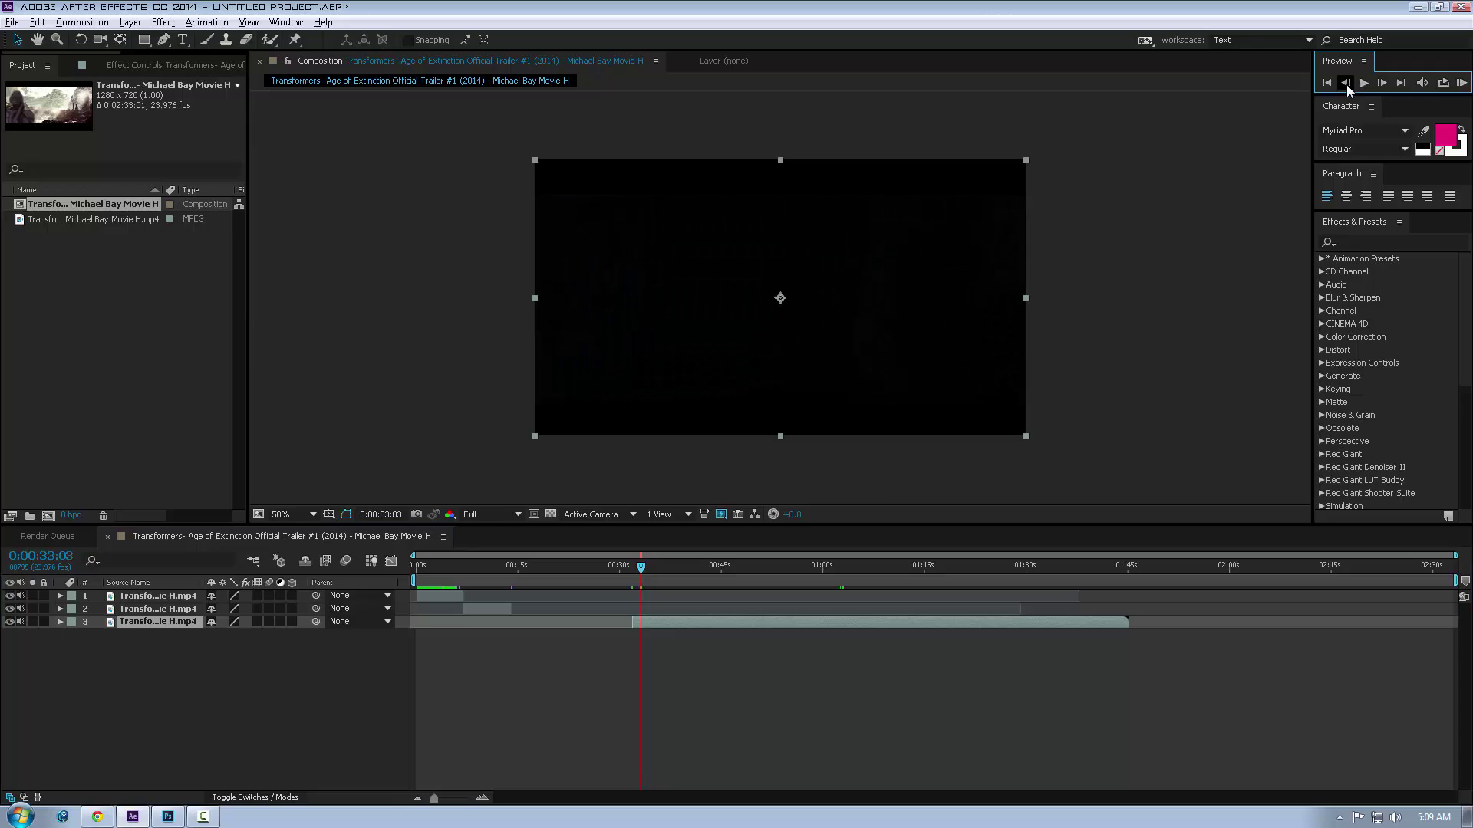
left_click(1346, 83)
key("alt+bracketright")
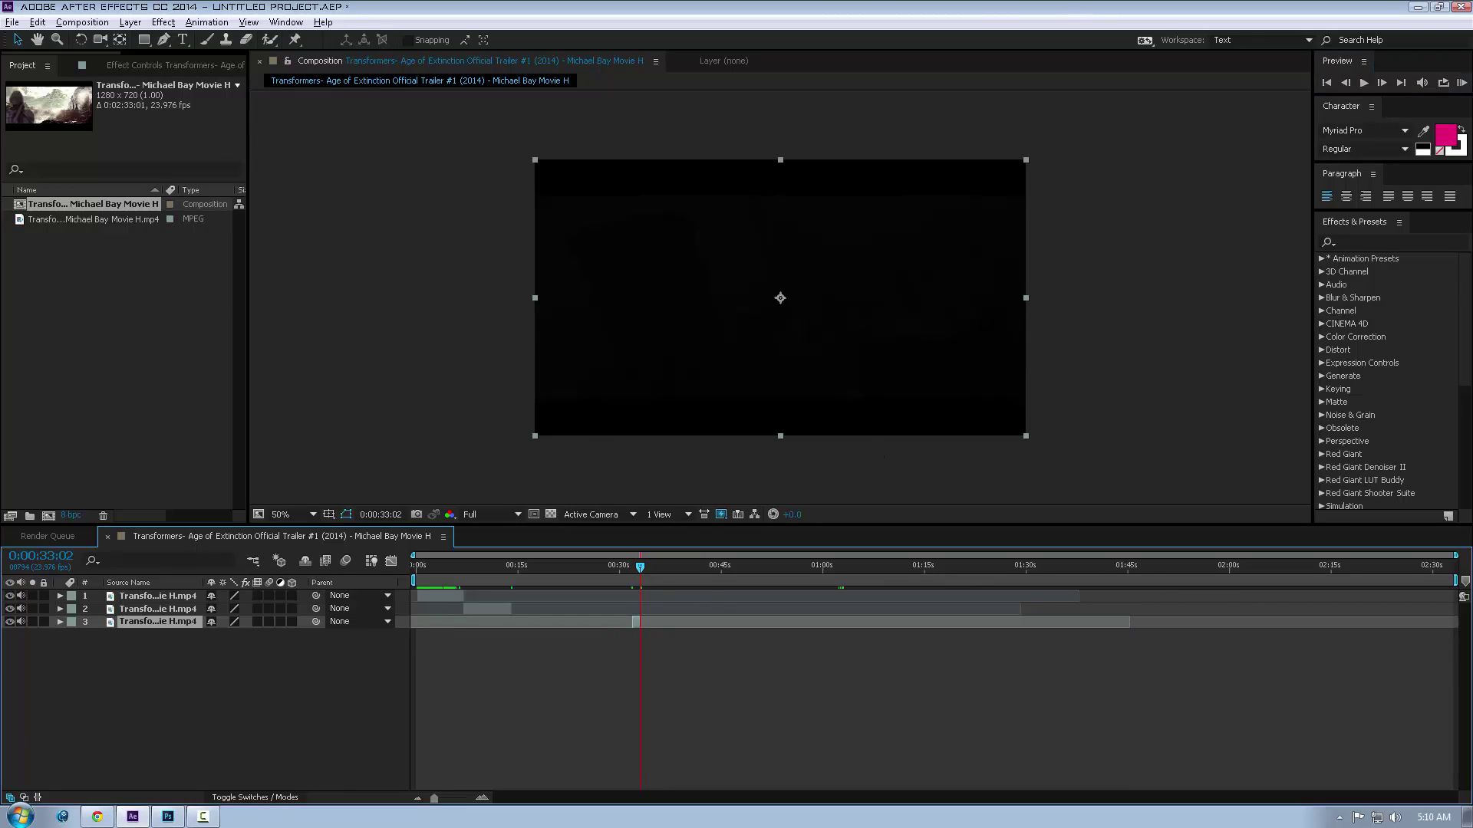
Move the third clip earlier so it starts directly where the second clip ends, at about 14 seconds.
left_click(482, 798)
left_click(482, 797)
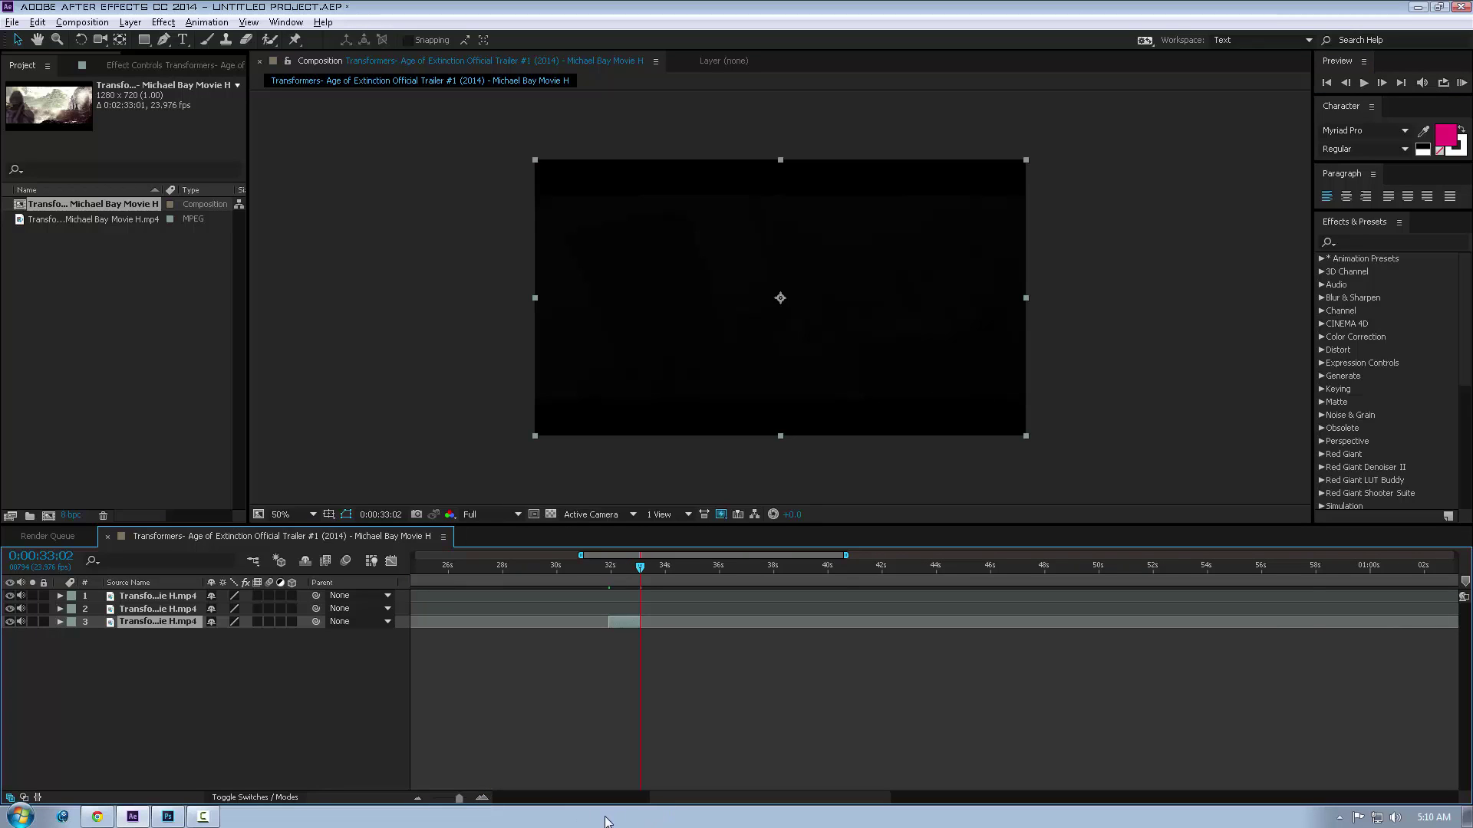
left_click(646, 798)
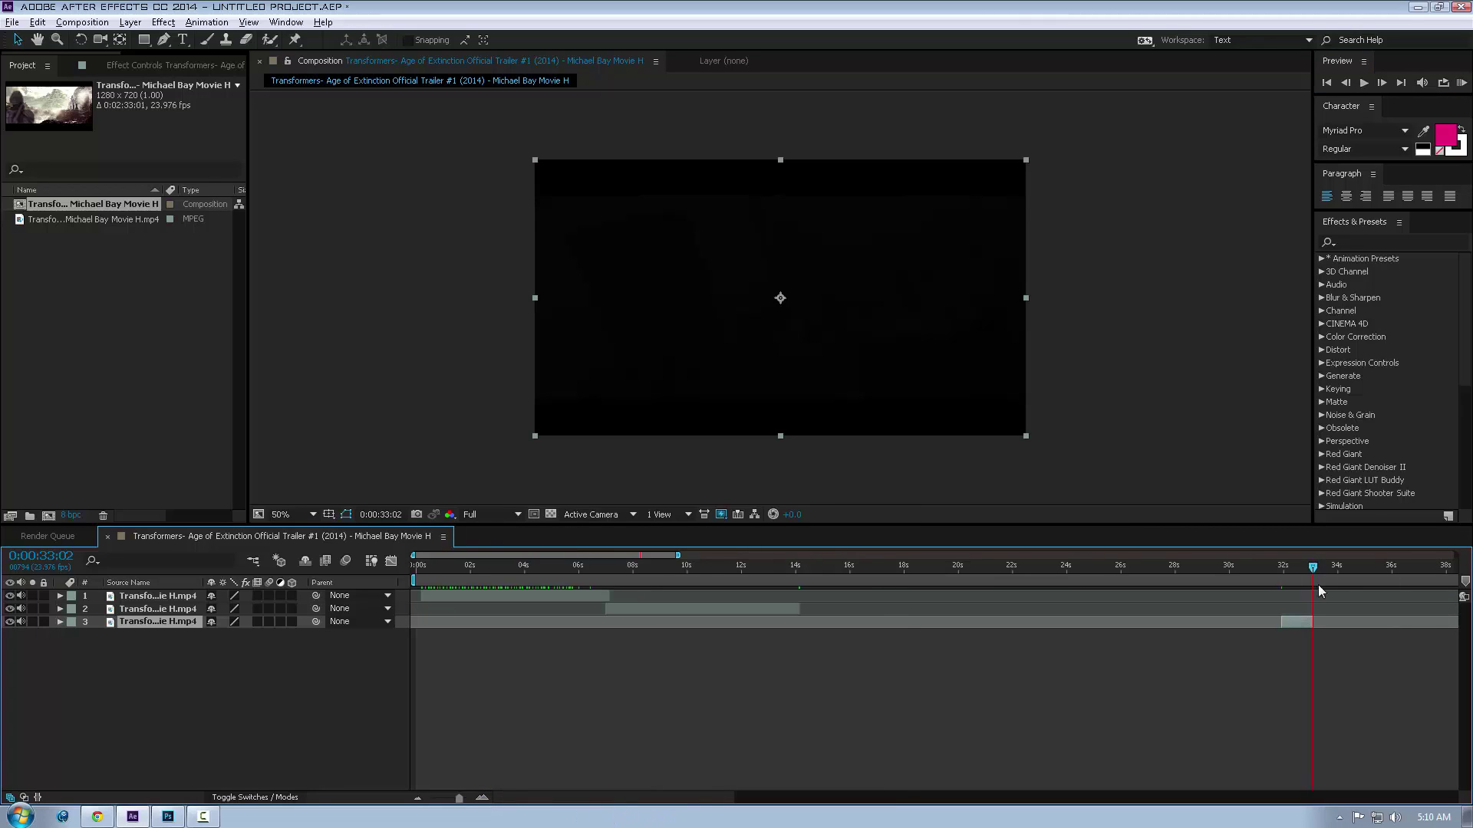
left_click_drag(1290, 618, 810, 620)
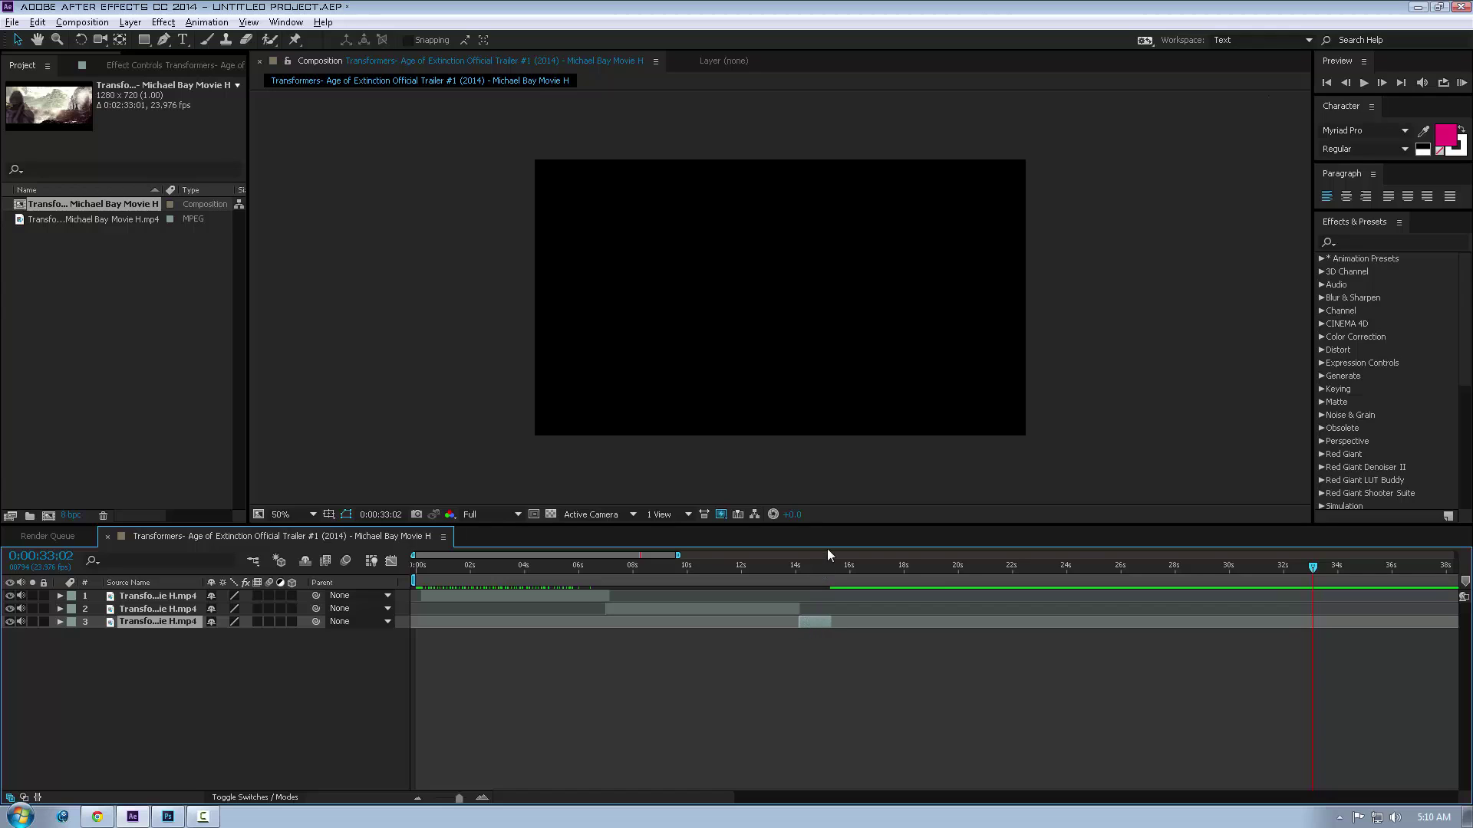
Scrub through the assembled clips, look over the Color Correction effects, and park the playhead at 0:00:00:20.
left_click(819, 566)
left_click_drag(819, 569, 621, 526)
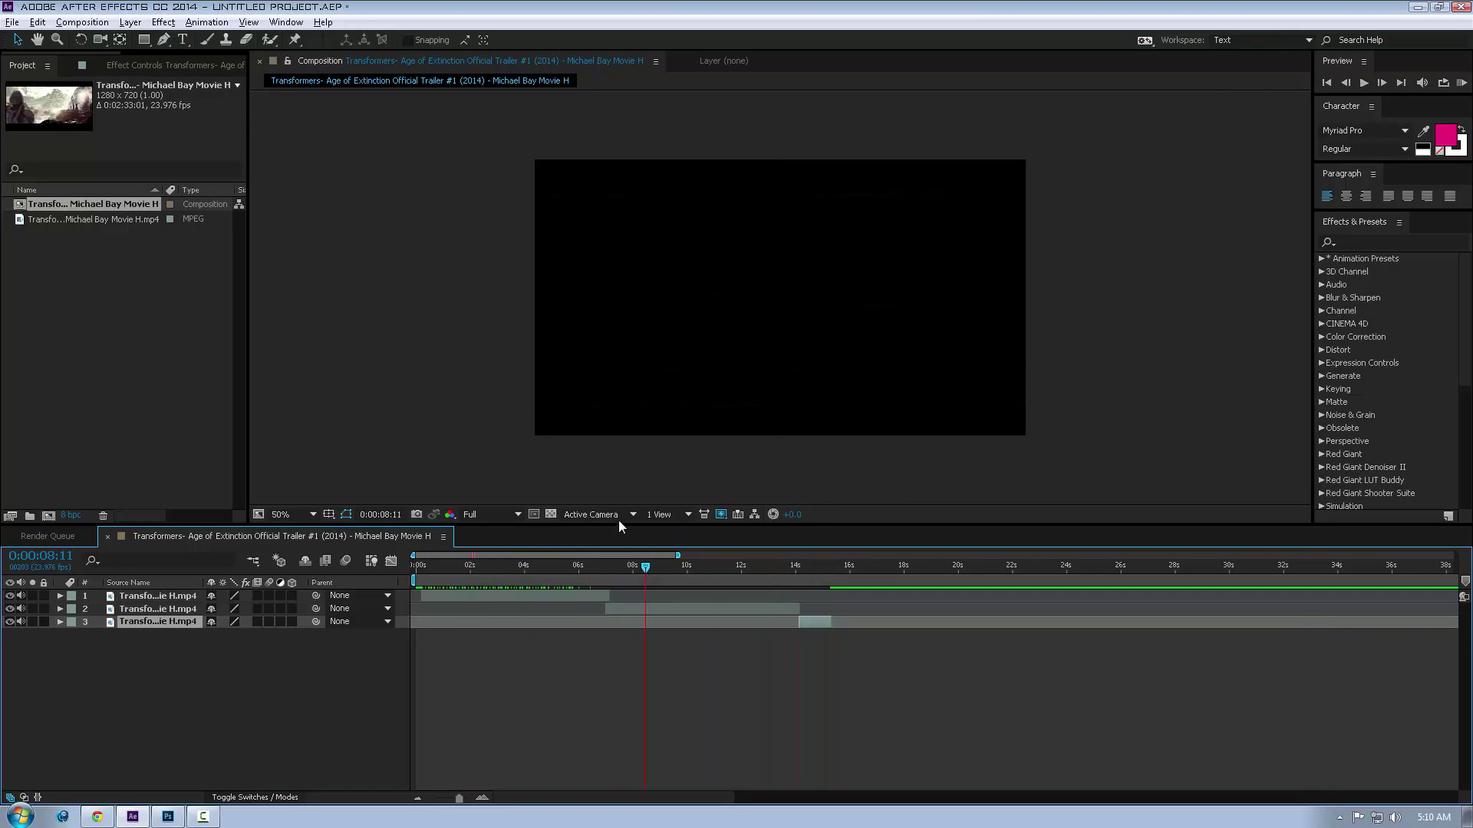
left_click(1320, 337)
scroll(1361, 430, "down", 8)
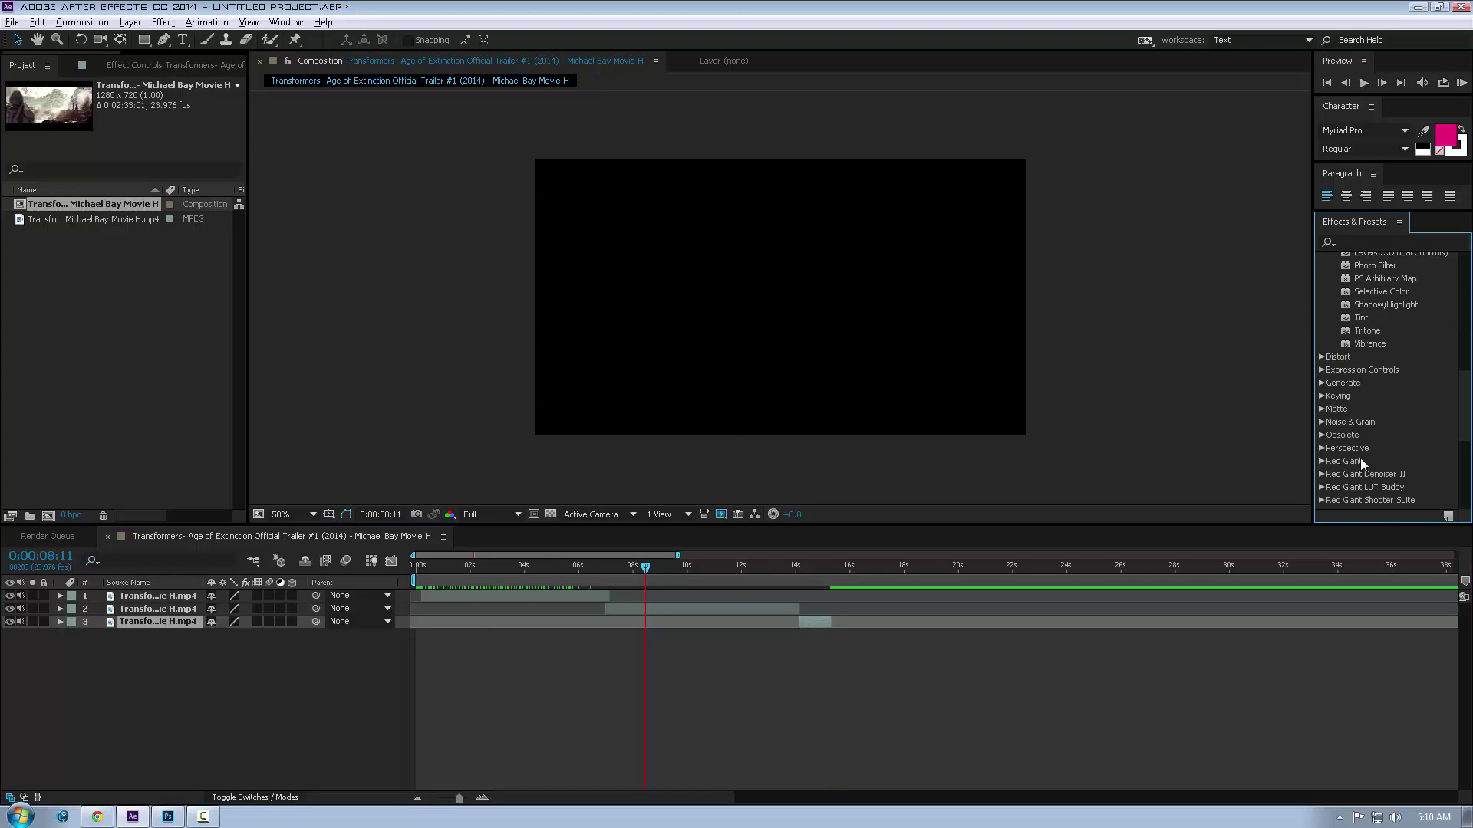
left_click_drag(1362, 335, 1258, 438)
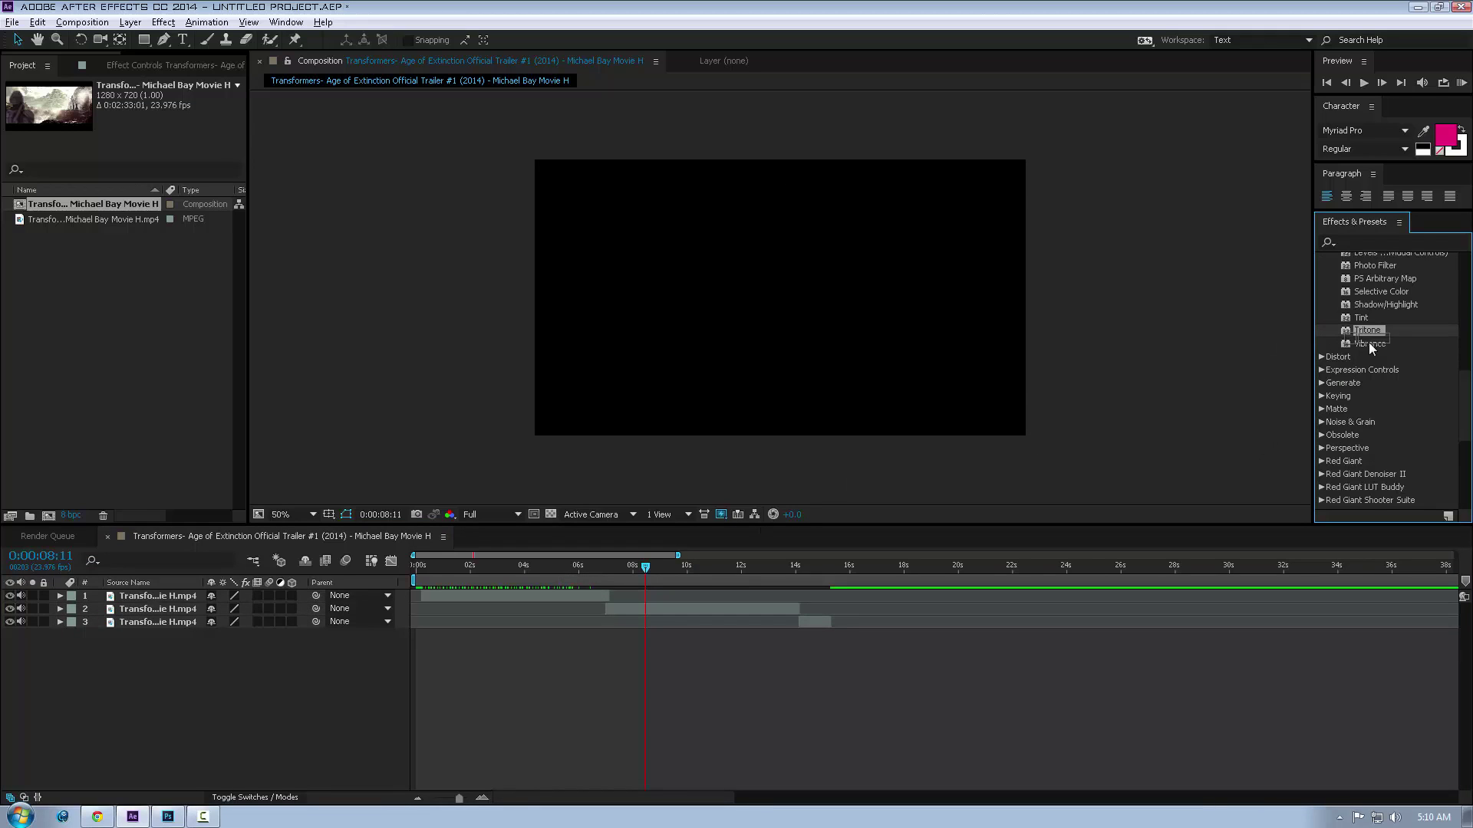
left_click_drag(1370, 347, 1370, 345)
left_click_drag(535, 566, 439, 567)
scroll(882, 275, "up", 1)
scroll(556, 351, "down", 1)
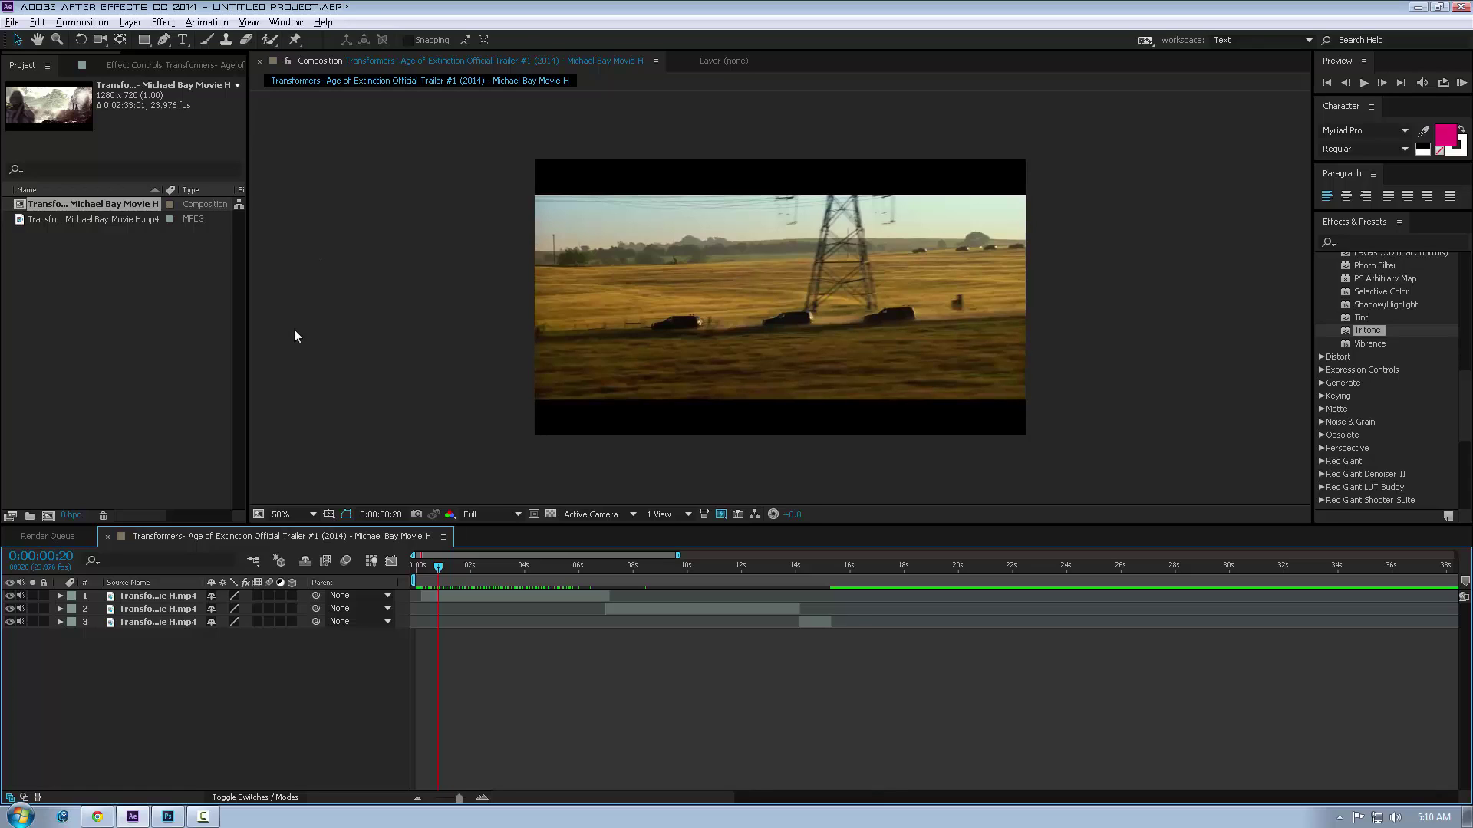
Set the project's color depth to 32 bits per channel (float).
left_click(30, 276)
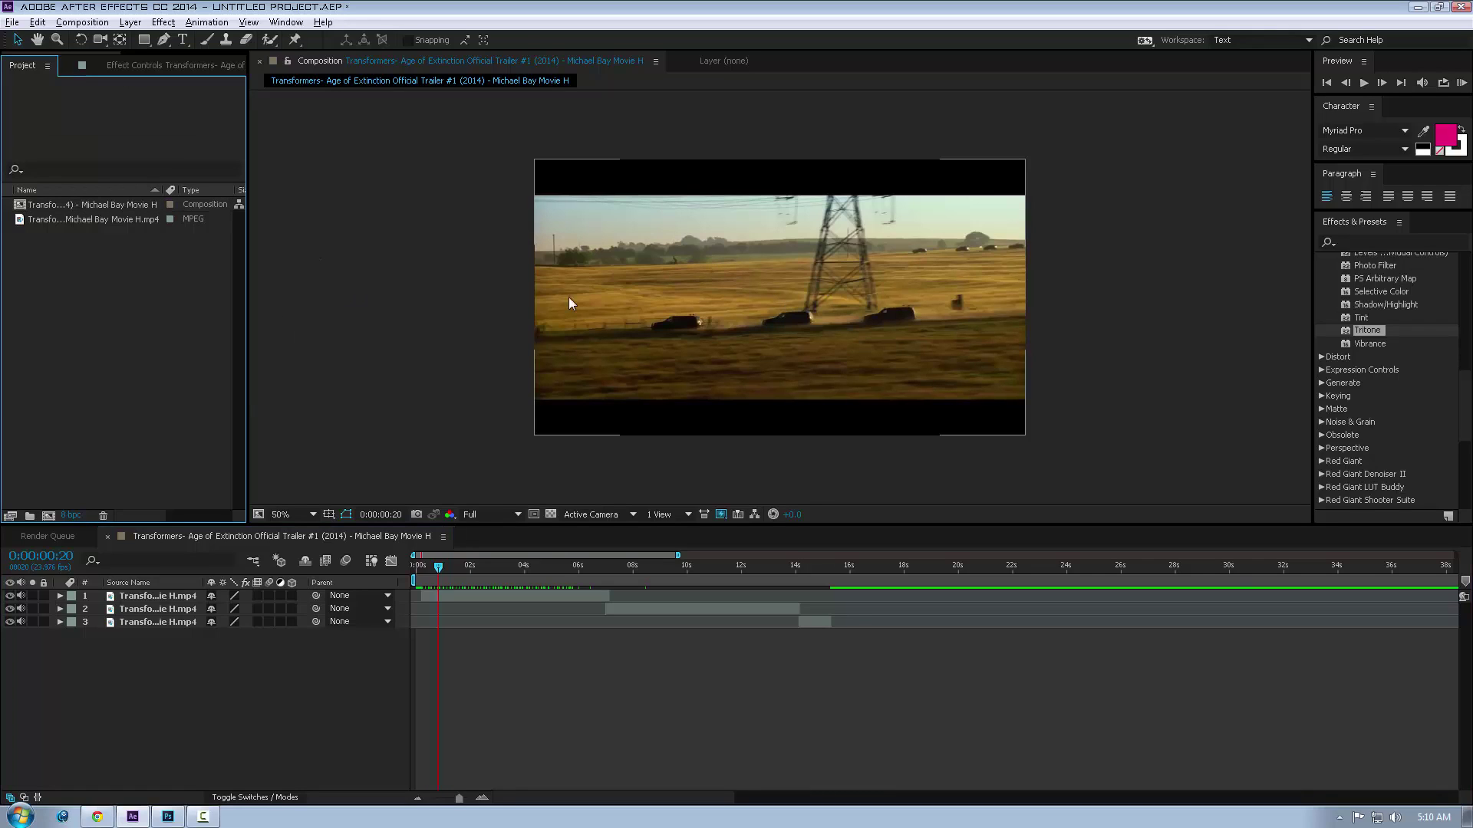
left_click(71, 515)
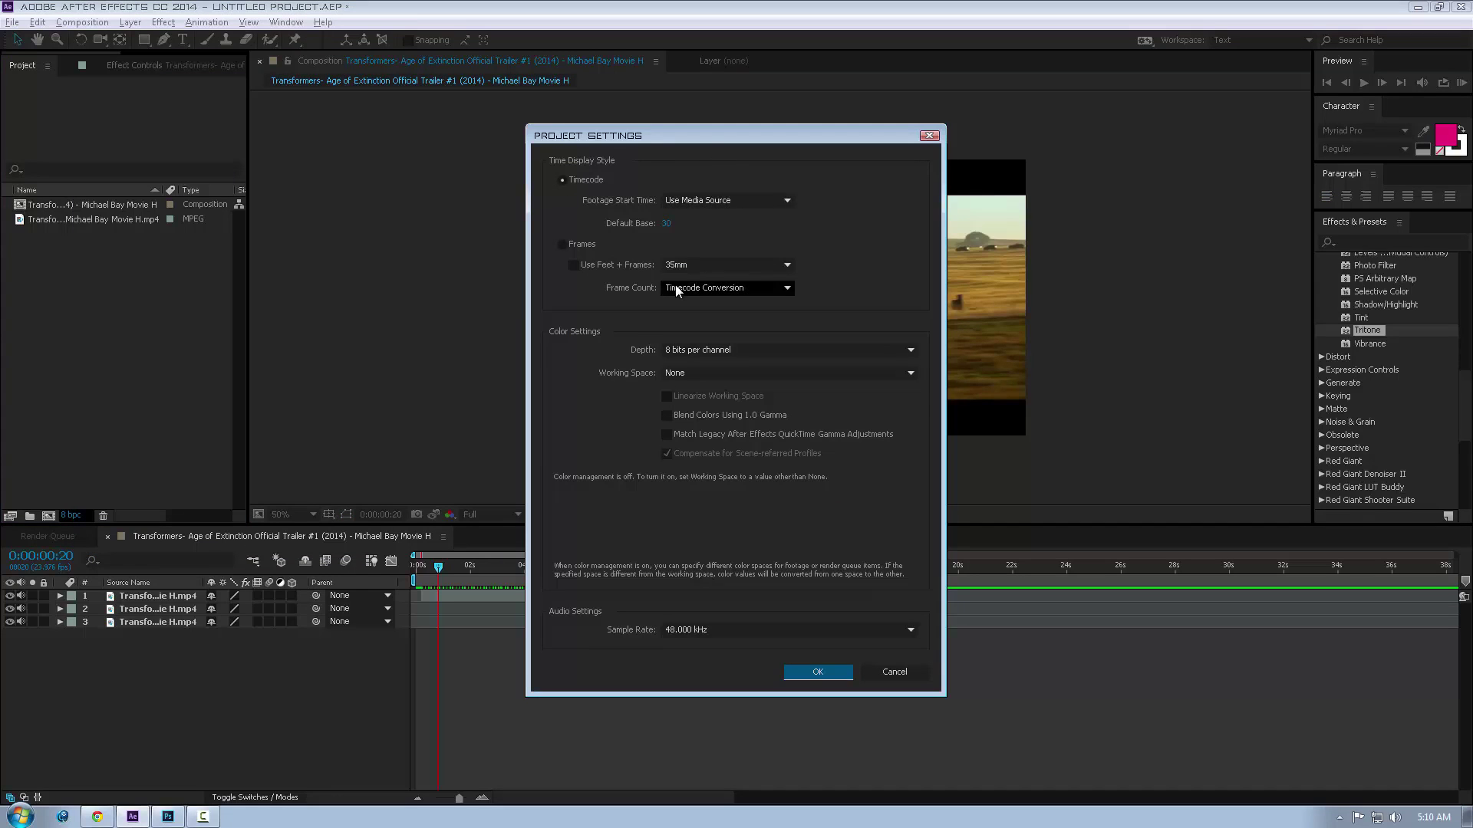
left_click(696, 349)
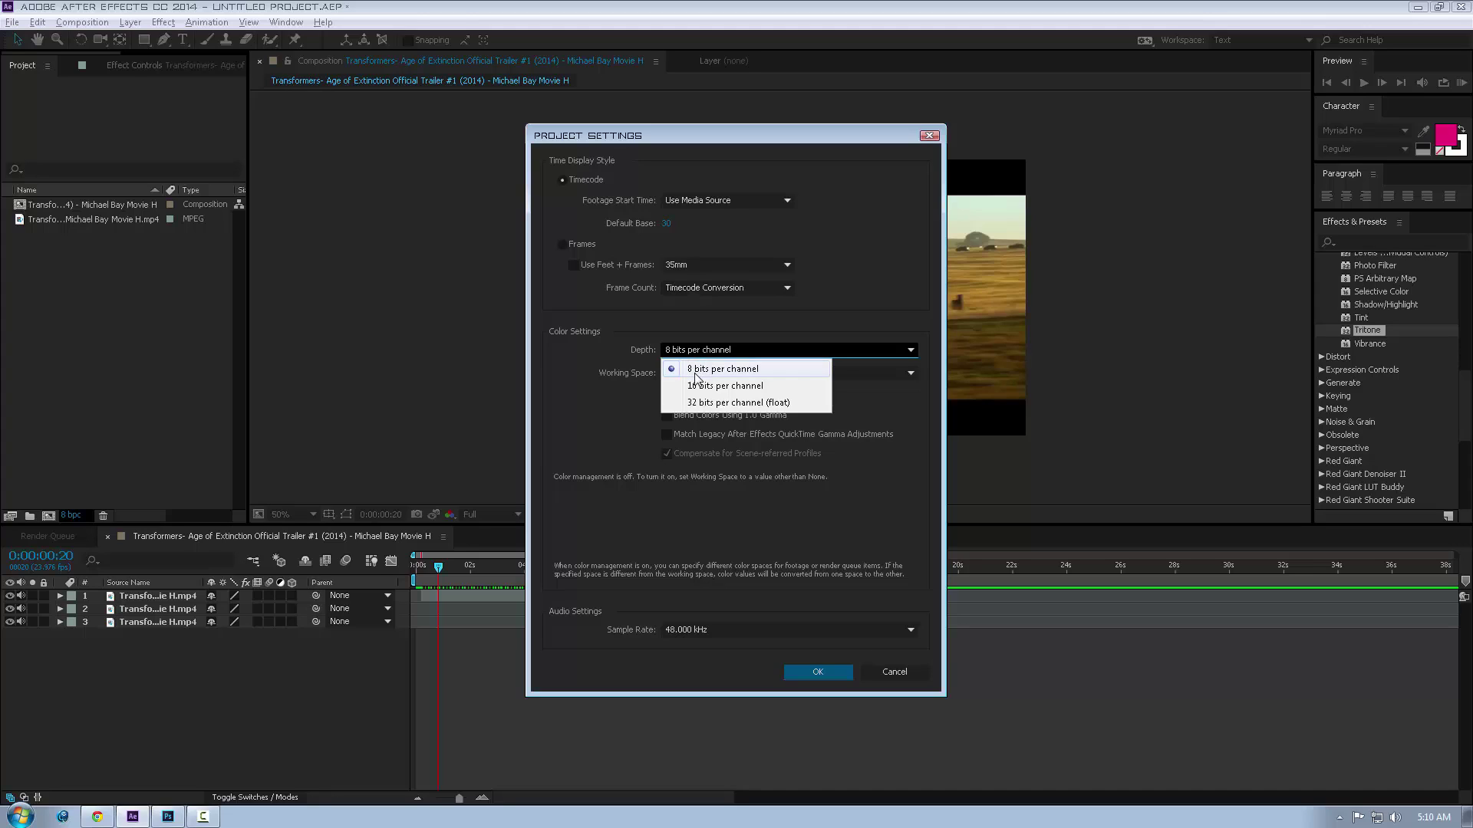
left_click(698, 402)
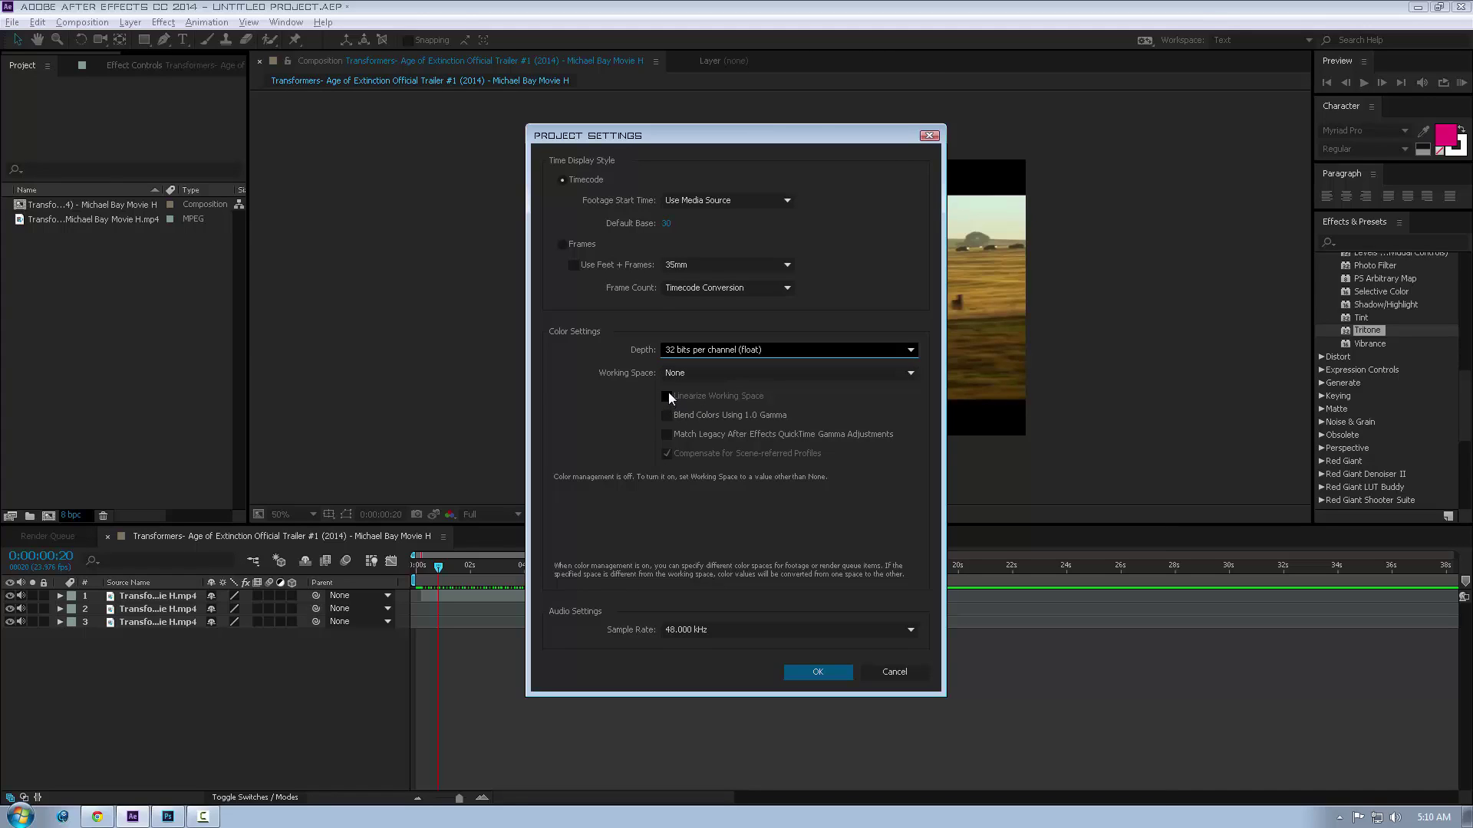
Set the project's working space to HDTV (Rec. 709), enable Linearize Working Space and apply the project settings.
left_click(679, 375)
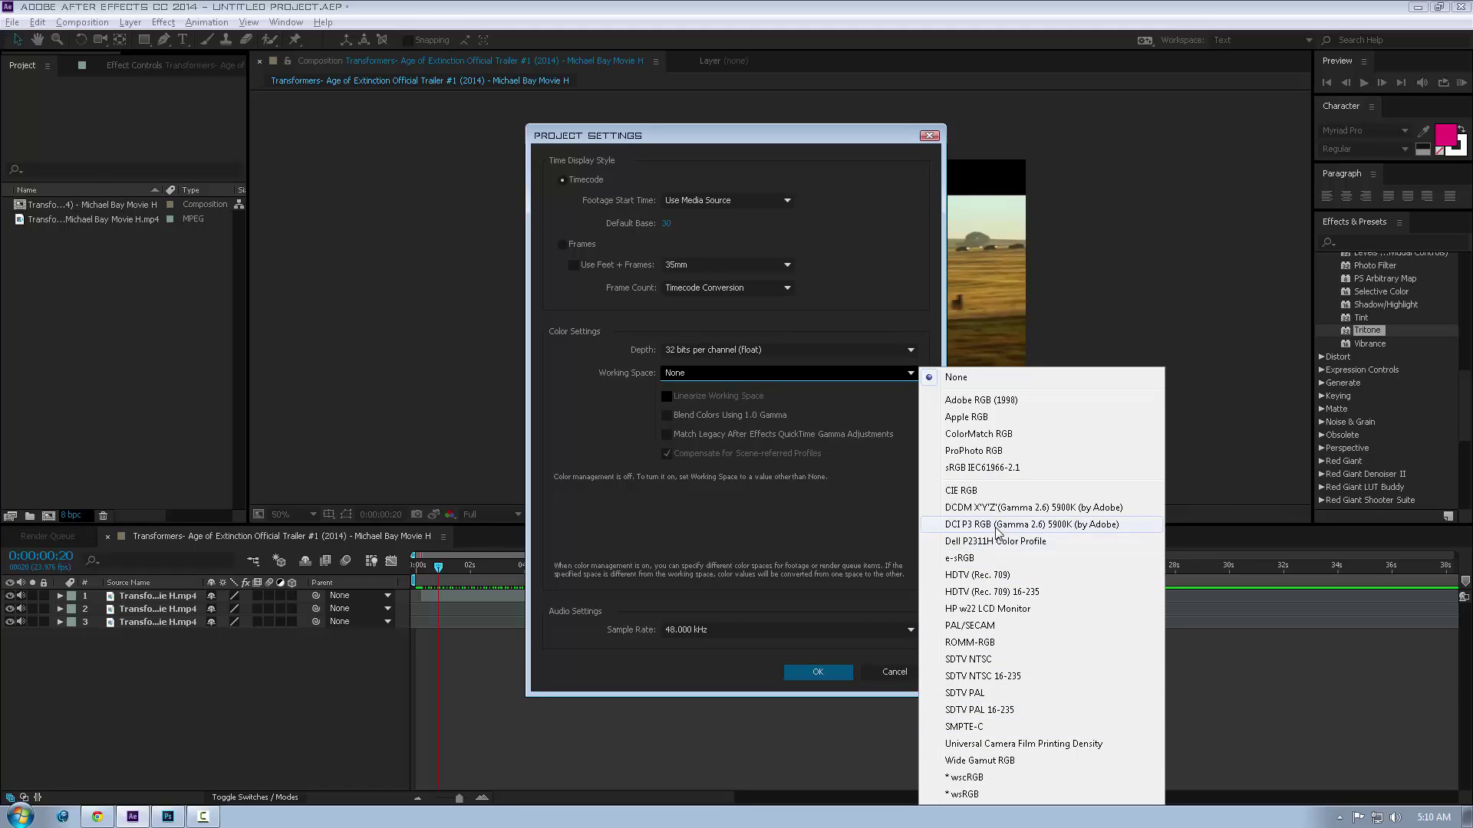
left_click(990, 577)
left_click(720, 374)
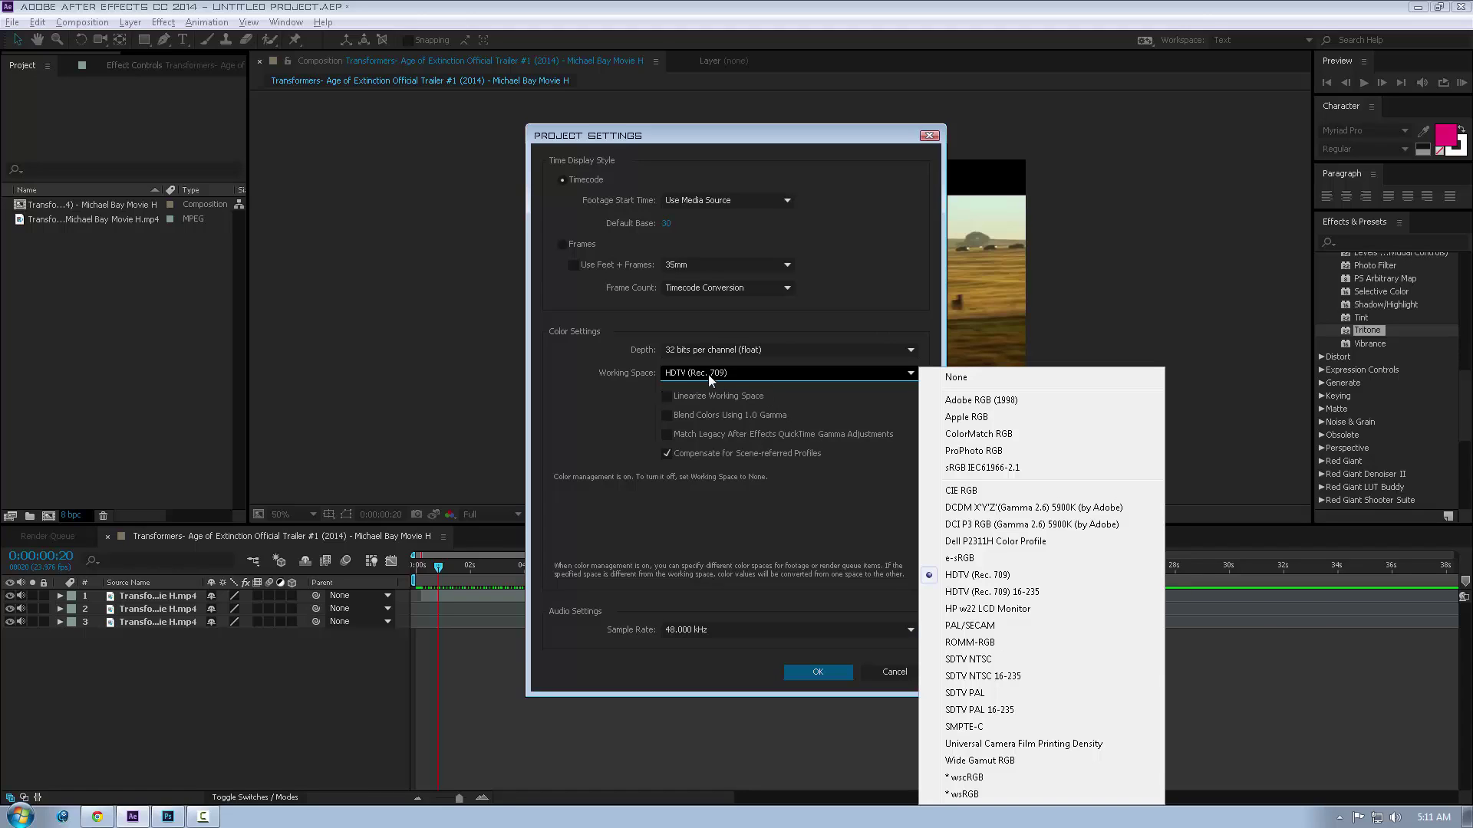
left_click(1012, 575)
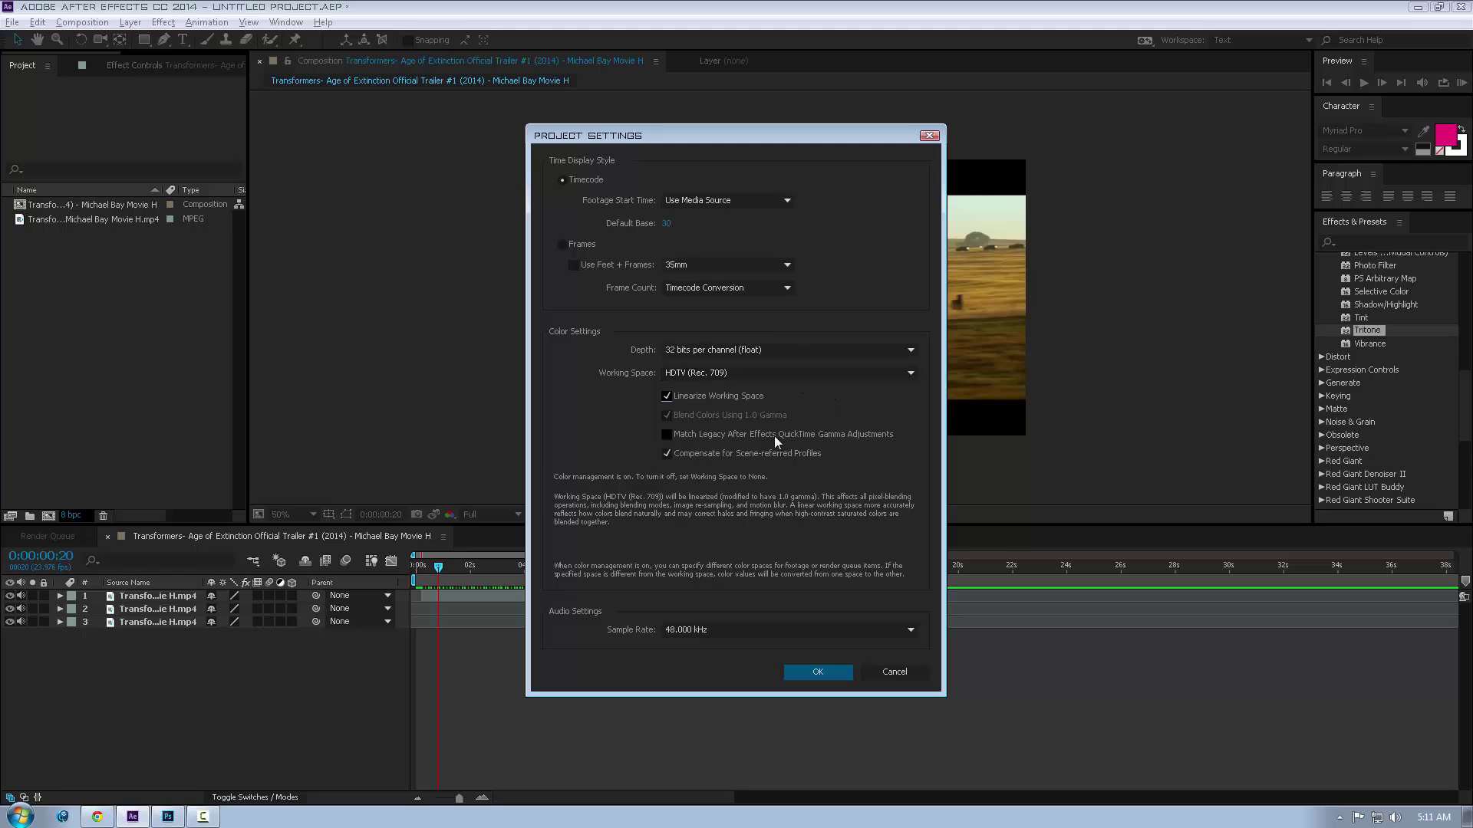
left_click(811, 678)
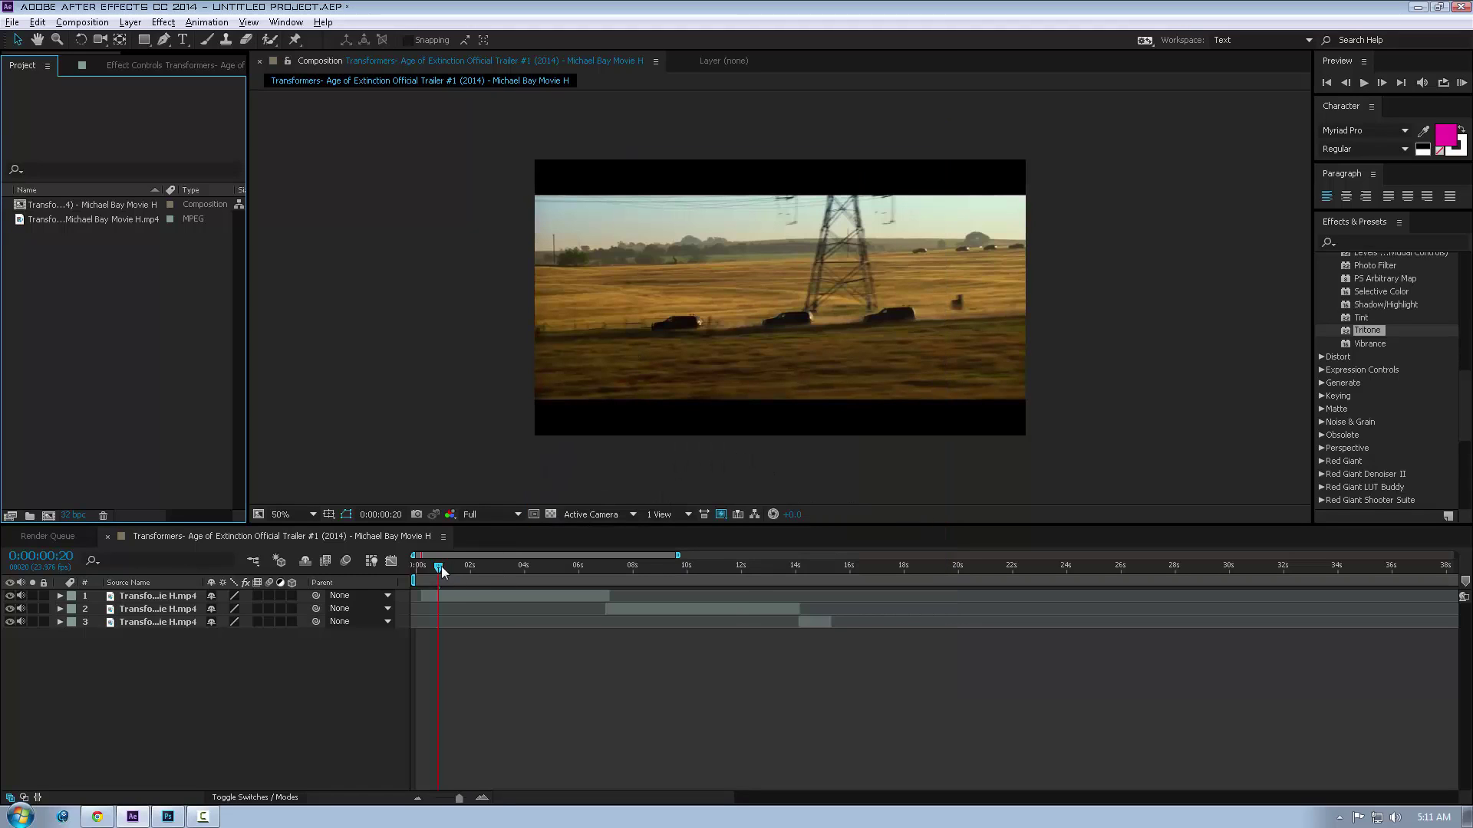
Apply the Tritone effect to the first clip.
left_click(449, 593)
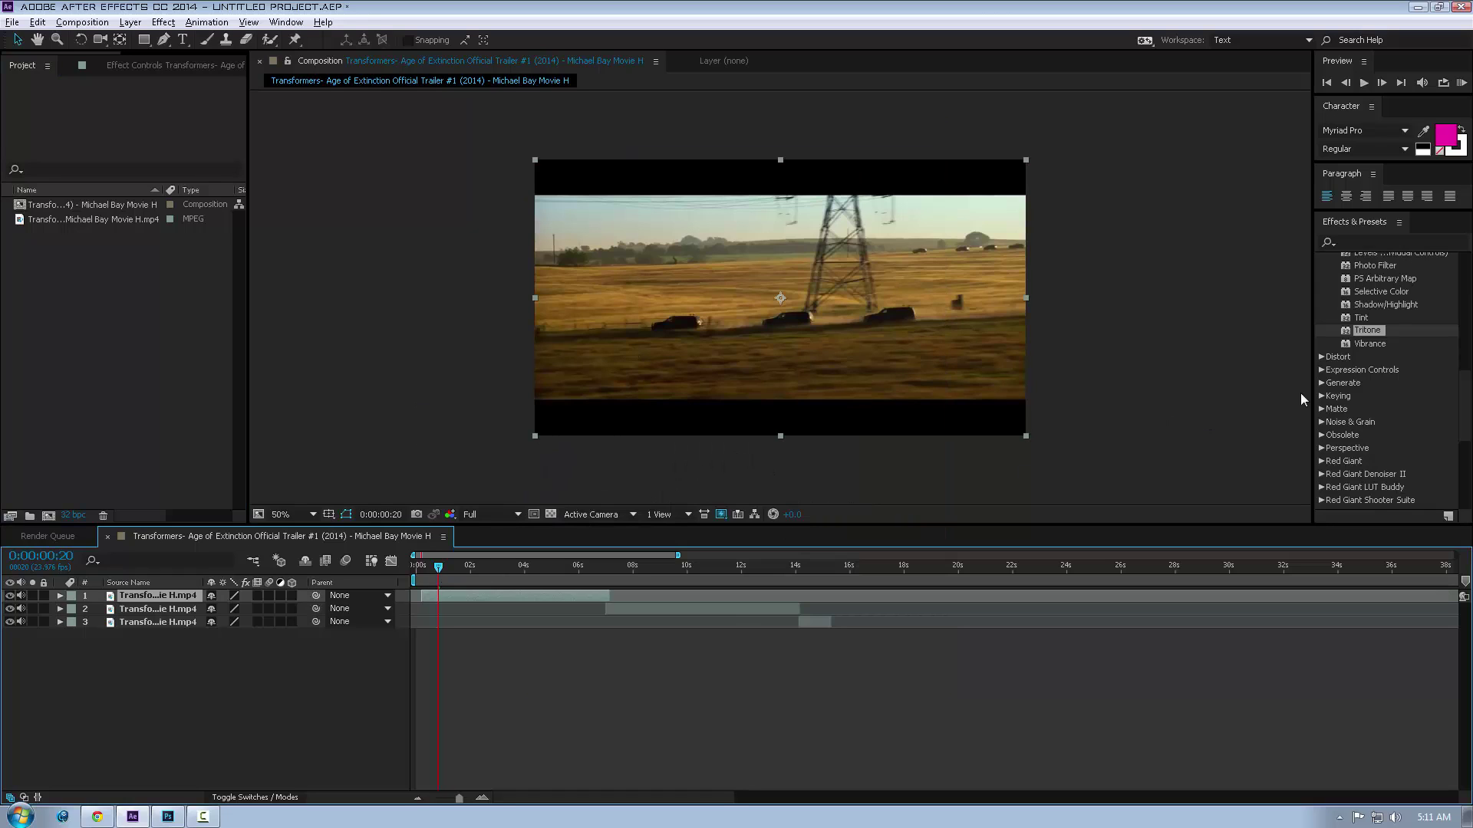
scroll(1351, 383, "up", 2)
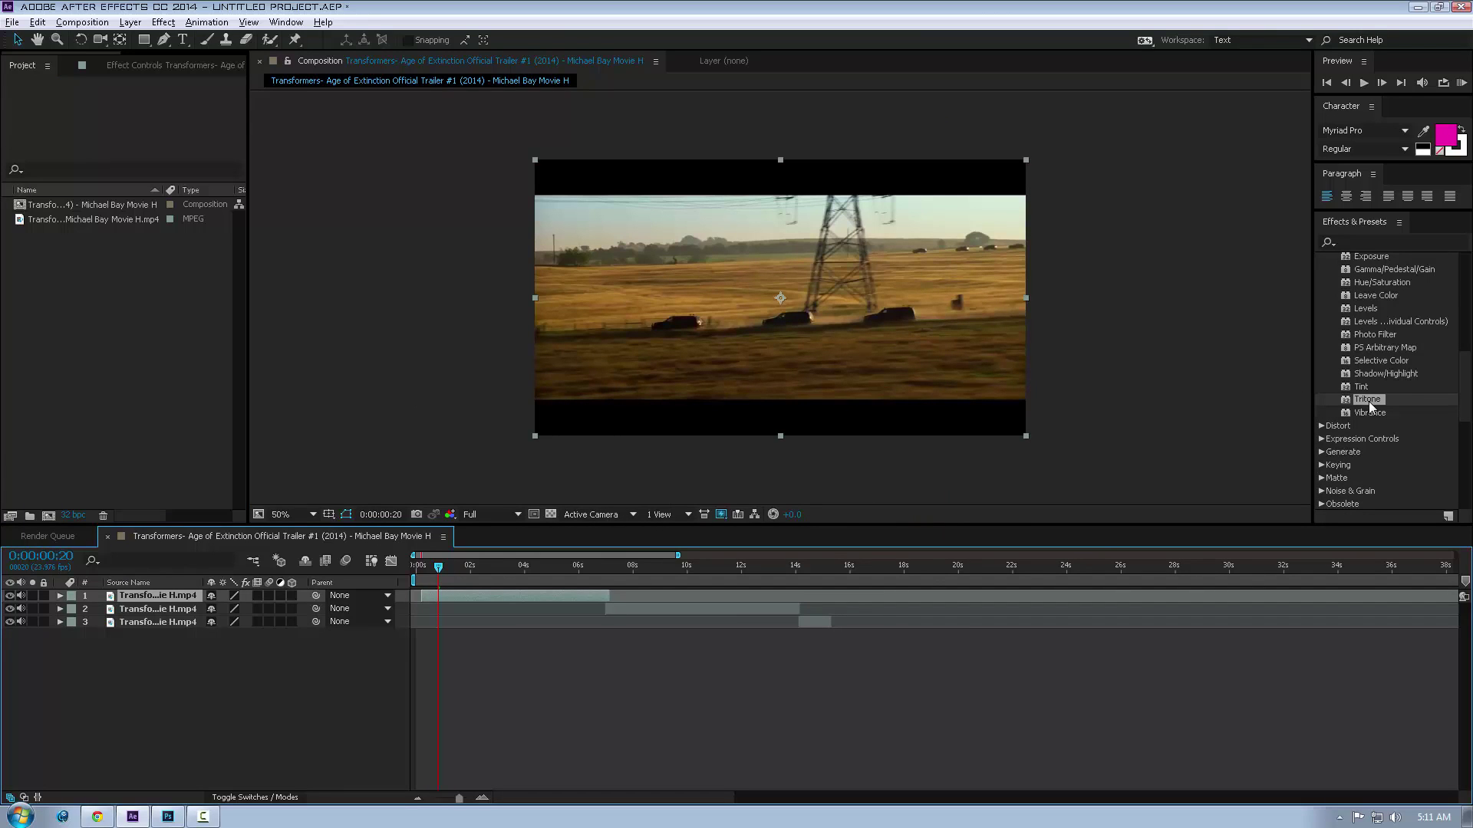
left_click_drag(1368, 402, 509, 598)
key("slash")
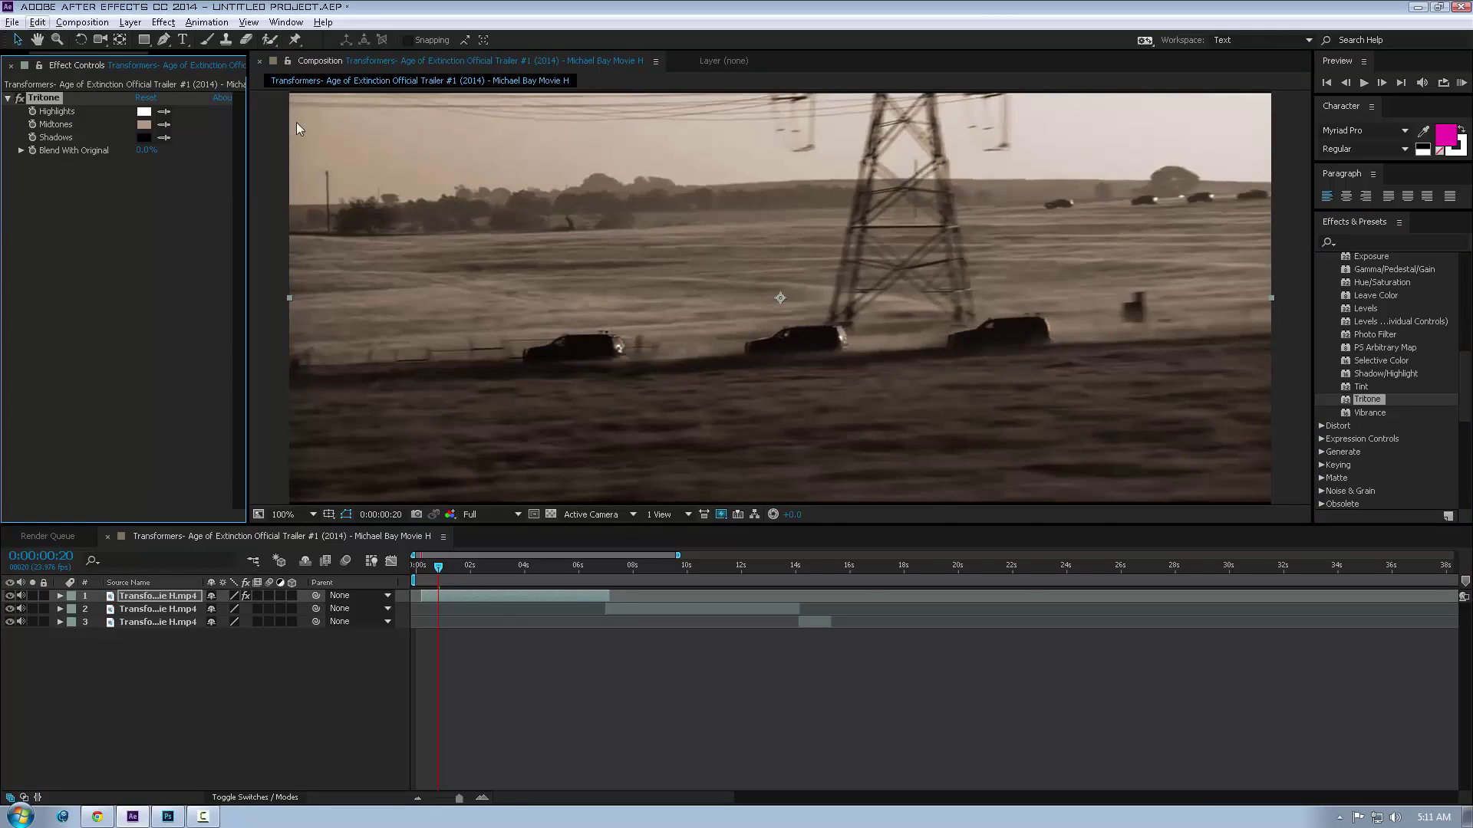
key("comma")
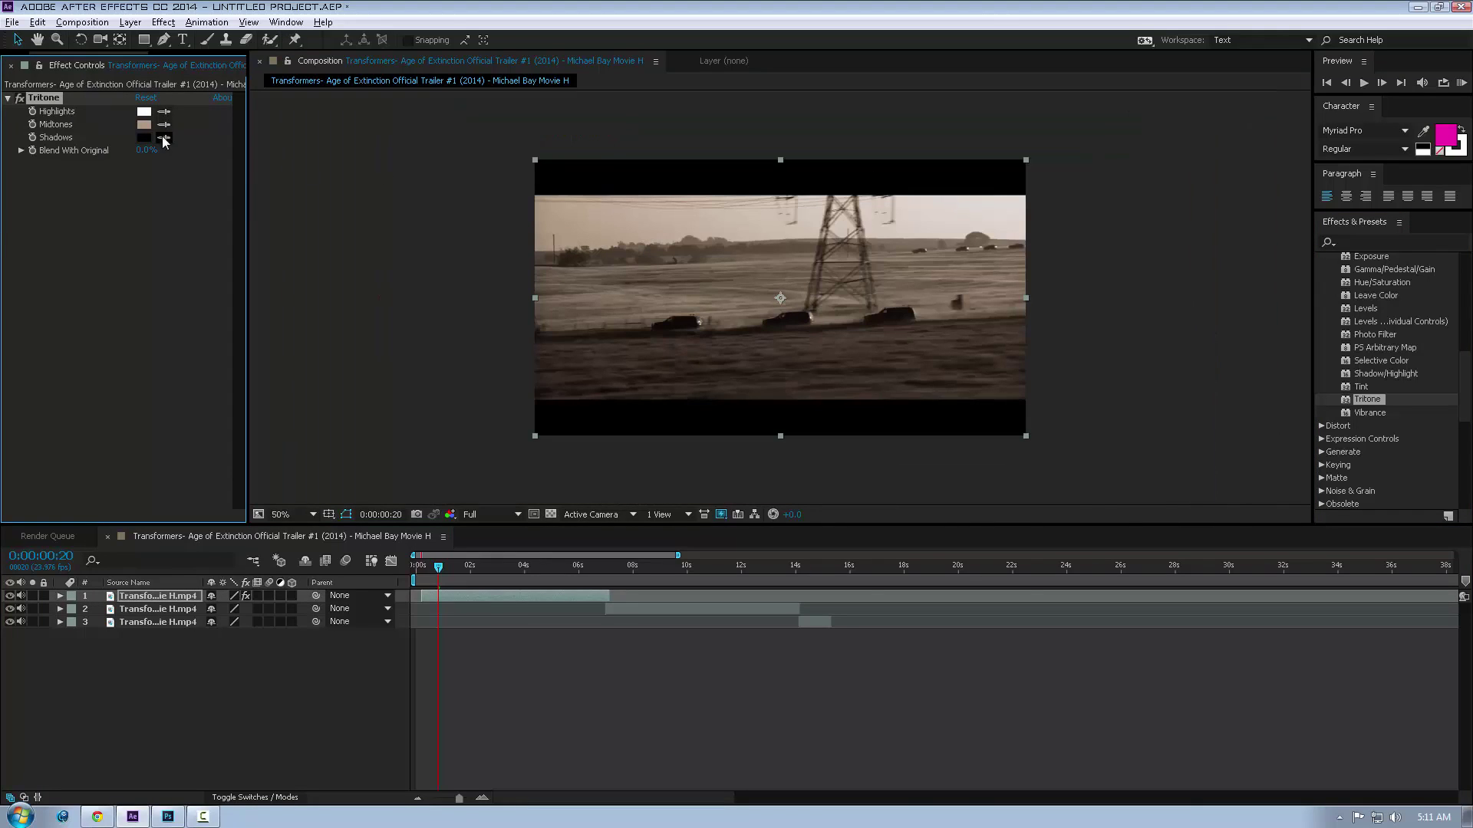
Try red midtones in the Tritone effect, then settle on the dark muted blue 19283E.
left_click(143, 125)
mouse_move(278, 465)
left_mouse_down()
mouse_move(186, 340)
mouse_move(291, 529)
mouse_move(361, 430)
mouse_move(256, 572)
mouse_move(389, 381)
left_mouse_up()
left_click_drag(407, 554, 404, 381)
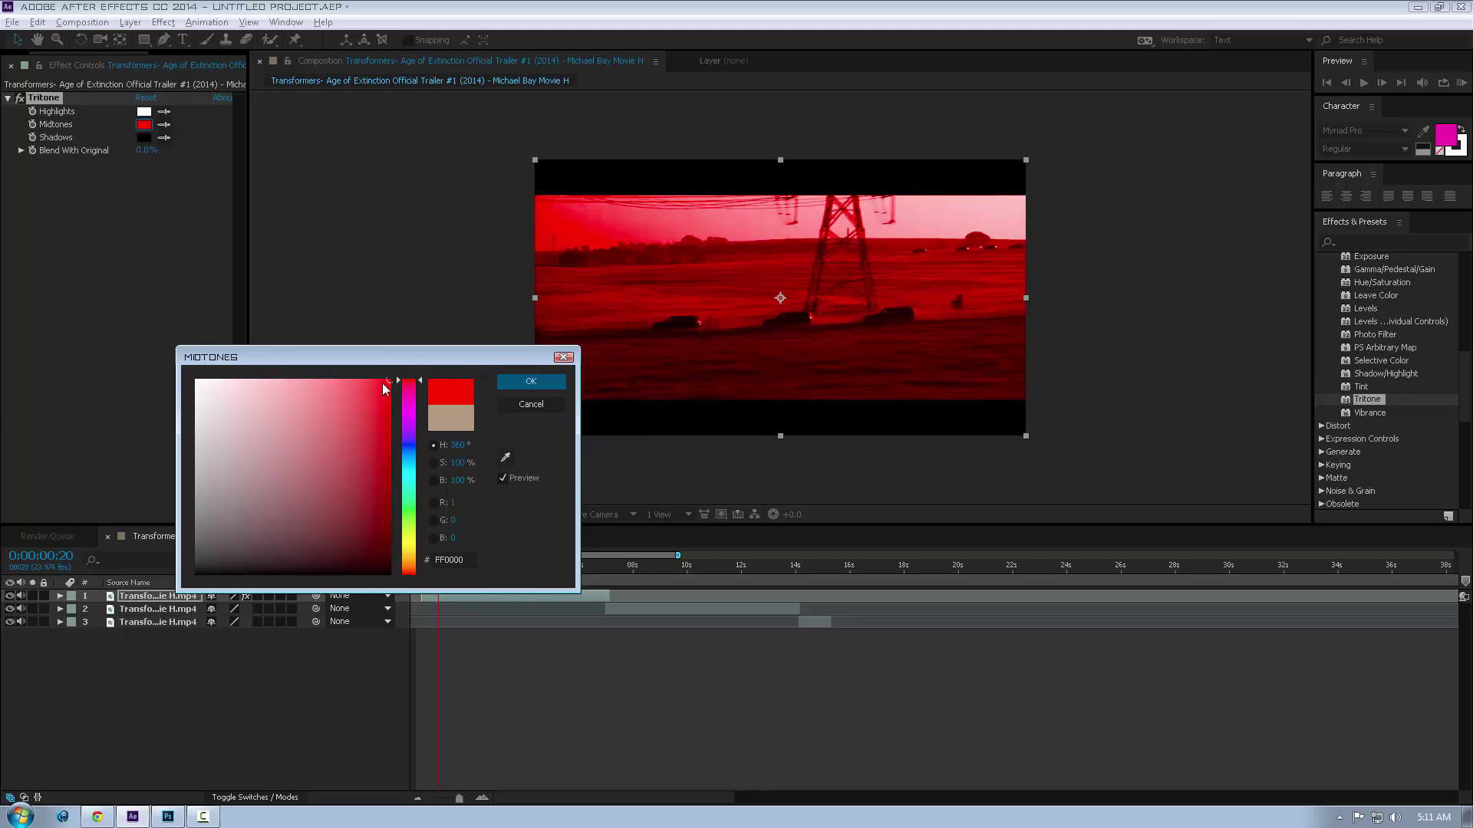
left_click(358, 498)
mouse_move(353, 507)
left_mouse_down()
mouse_move(279, 529)
mouse_move(355, 513)
mouse_move(292, 524)
mouse_move(341, 517)
left_mouse_up()
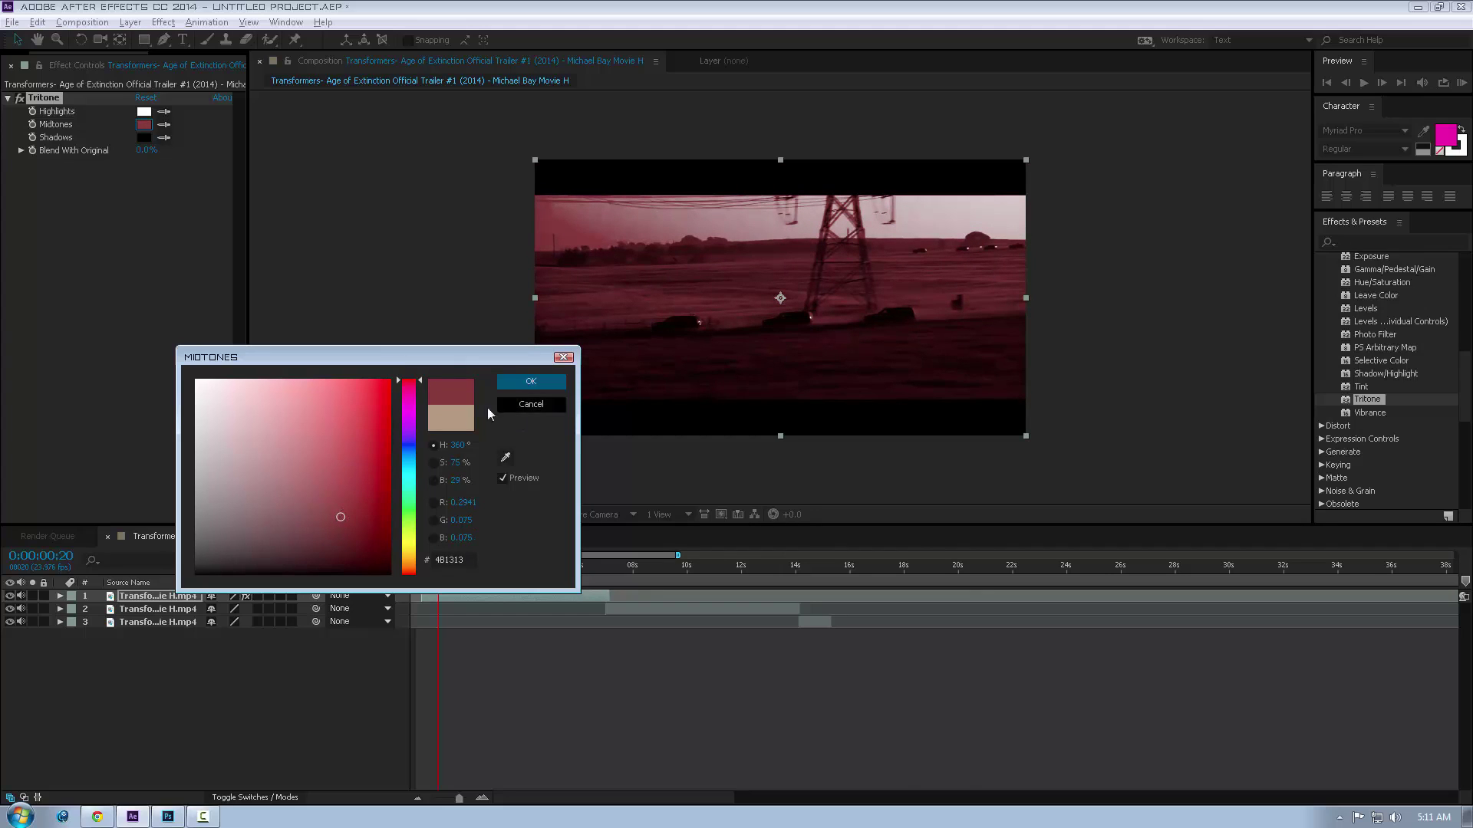
left_click(408, 387)
left_click_drag(406, 398, 413, 464)
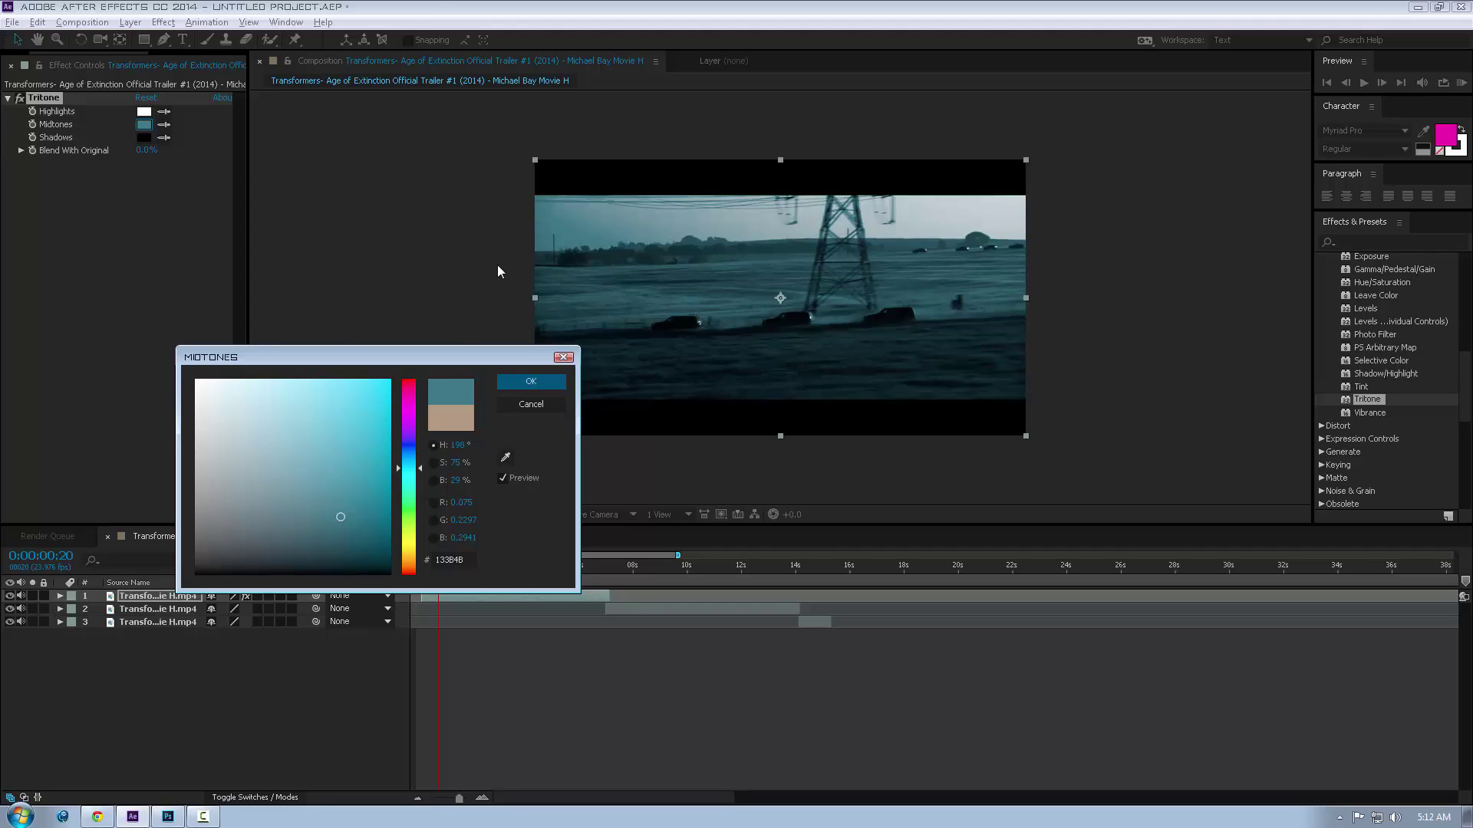
left_click(411, 460)
left_click_drag(311, 510, 308, 532)
left_click(528, 382)
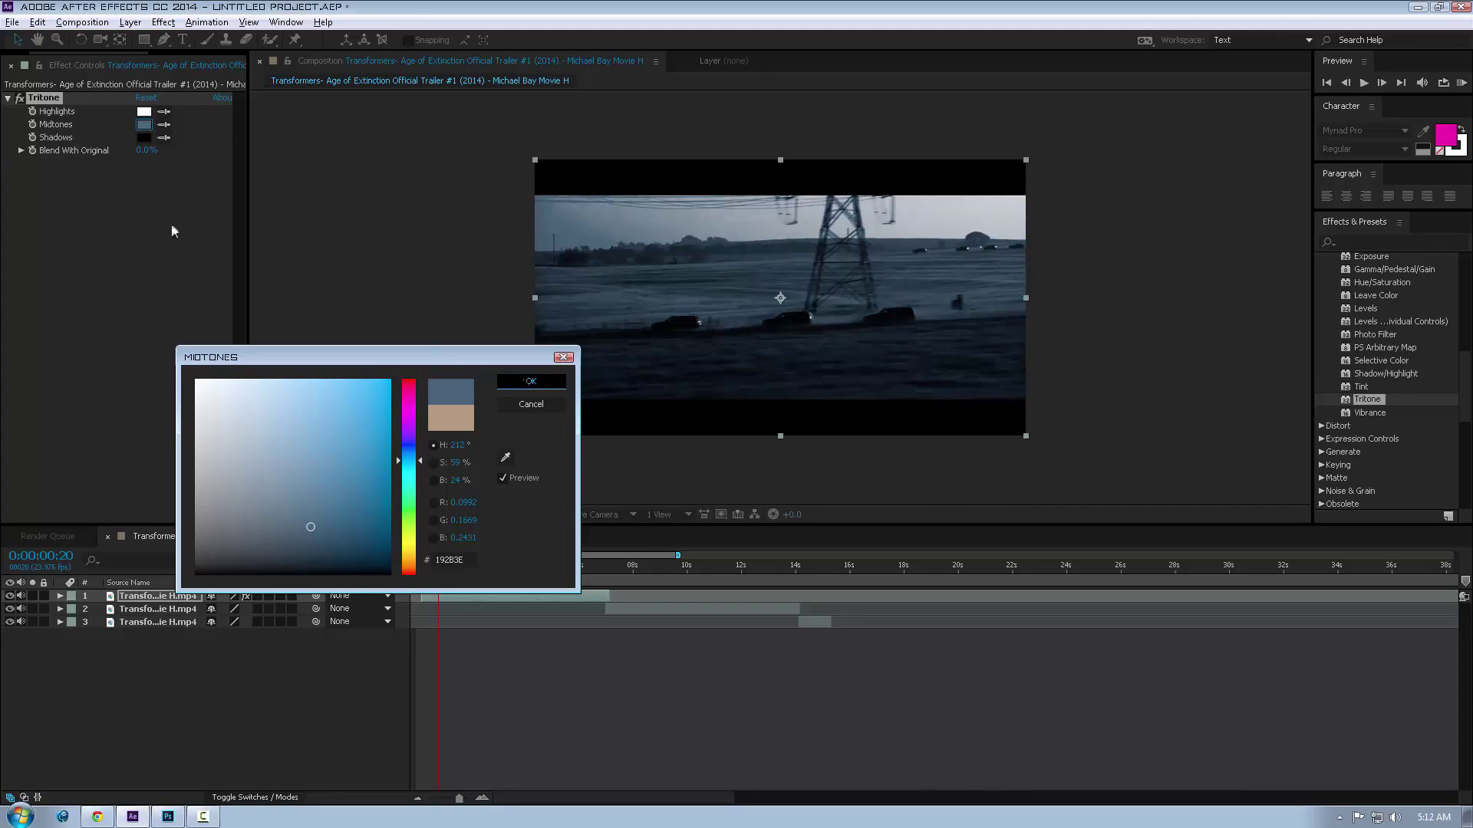
Set Tritone's Blend With Original to 19% and park the playhead at 0:00:00:21.
left_click_drag(146, 150, 160, 153)
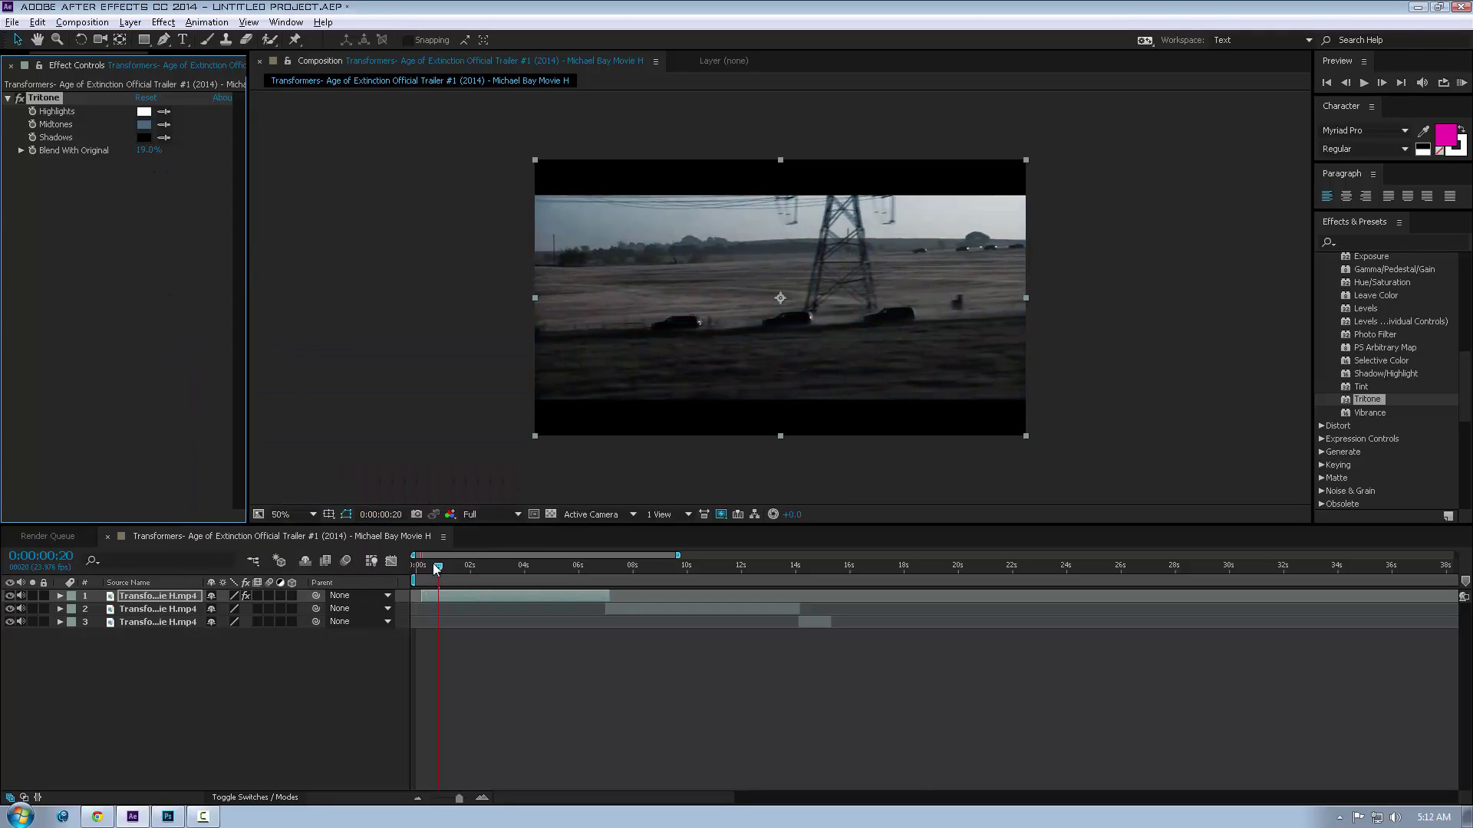
mouse_move(442, 568)
left_mouse_down()
mouse_move(535, 573)
mouse_move(439, 596)
left_mouse_up()
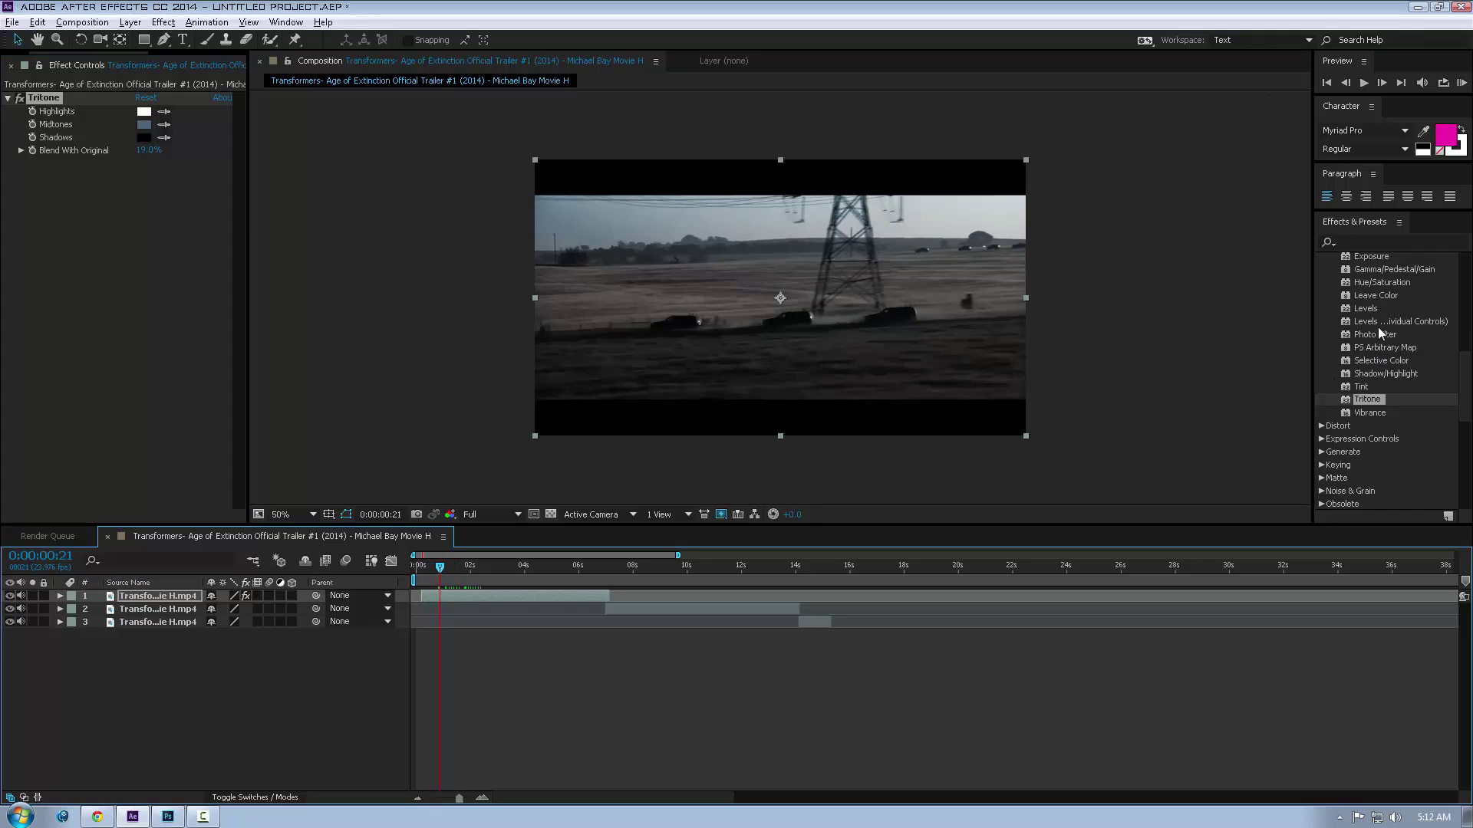
Apply the Levels effect to the first clip and raise its Input Black slightly to 0.0039, leaving Gamma at 1.00.
scroll(1374, 301, "up", 1)
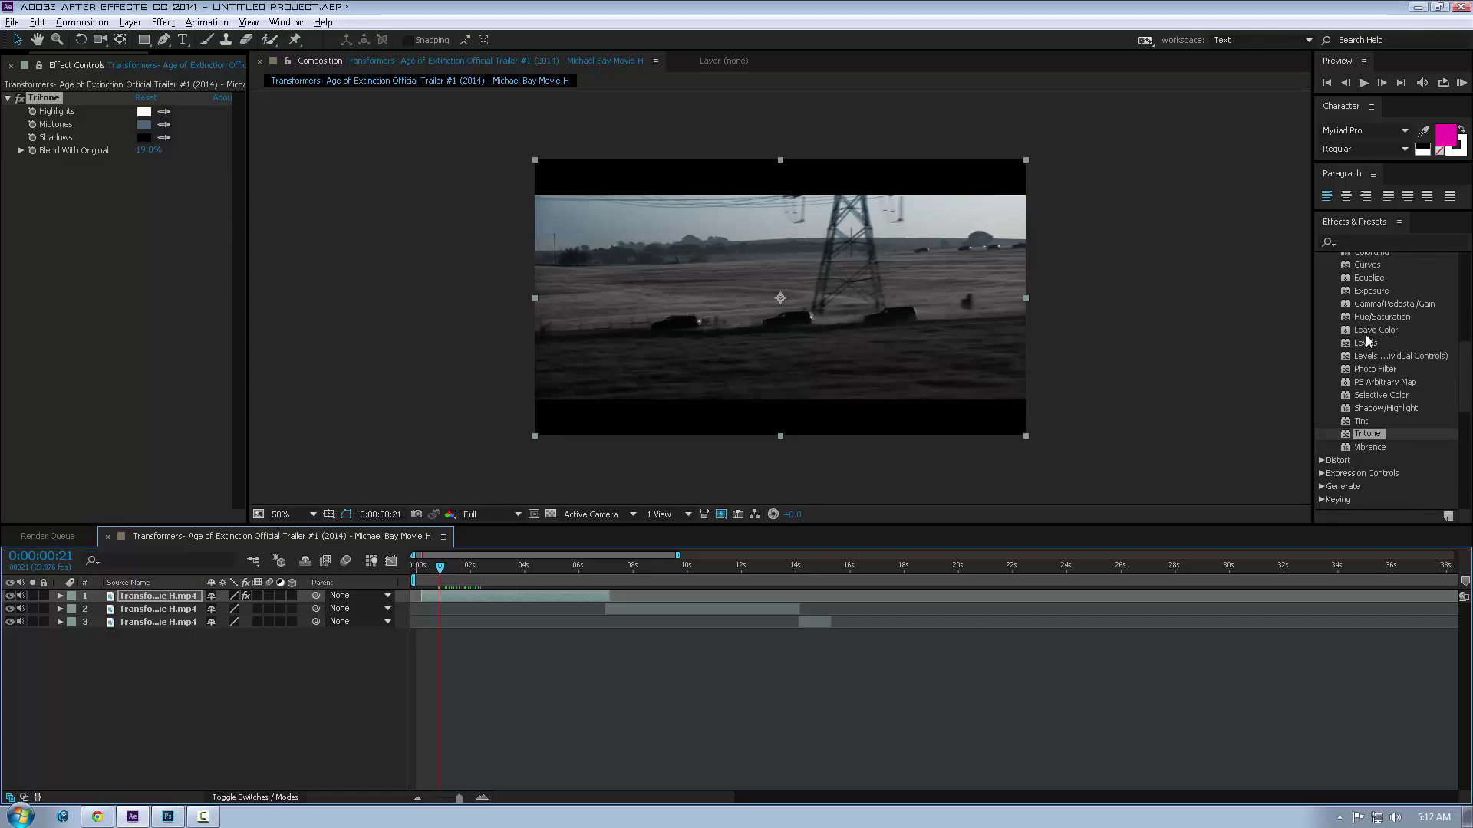
left_click_drag(1366, 341, 588, 246)
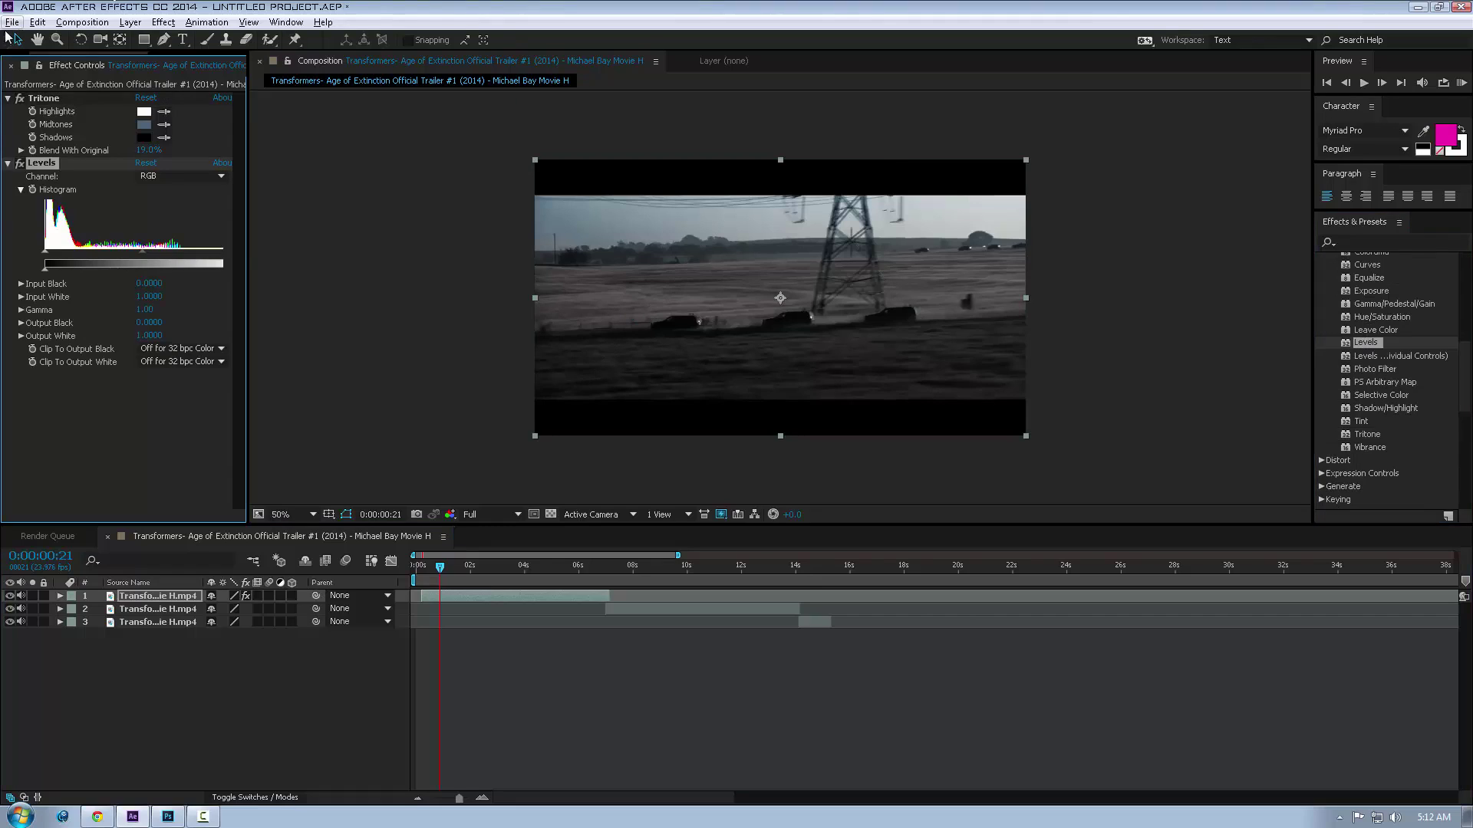
left_click_drag(45, 253, 46, 253)
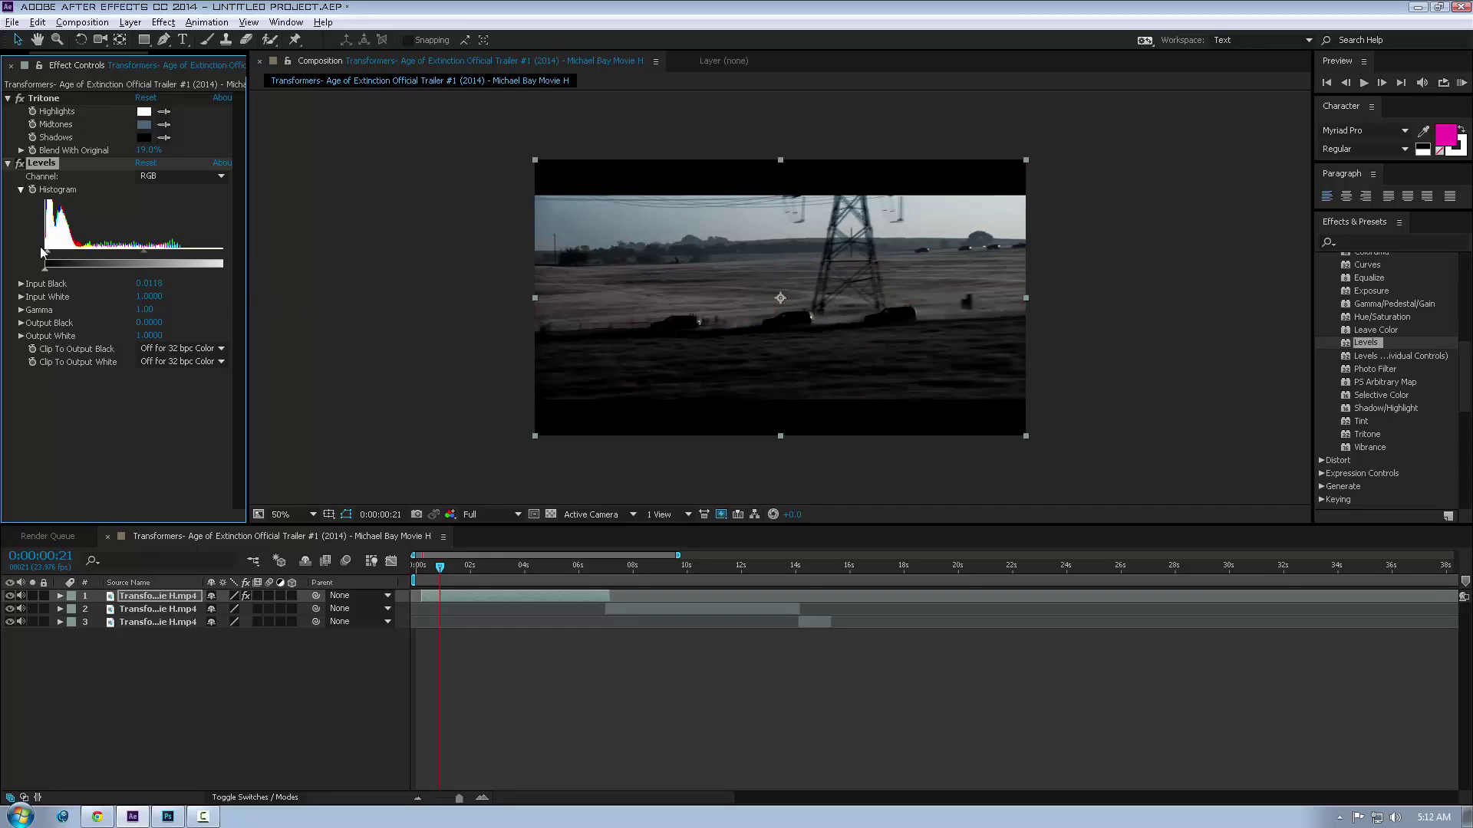
mouse_move(46, 254)
left_mouse_down()
mouse_move(68, 259)
mouse_move(51, 263)
left_mouse_up()
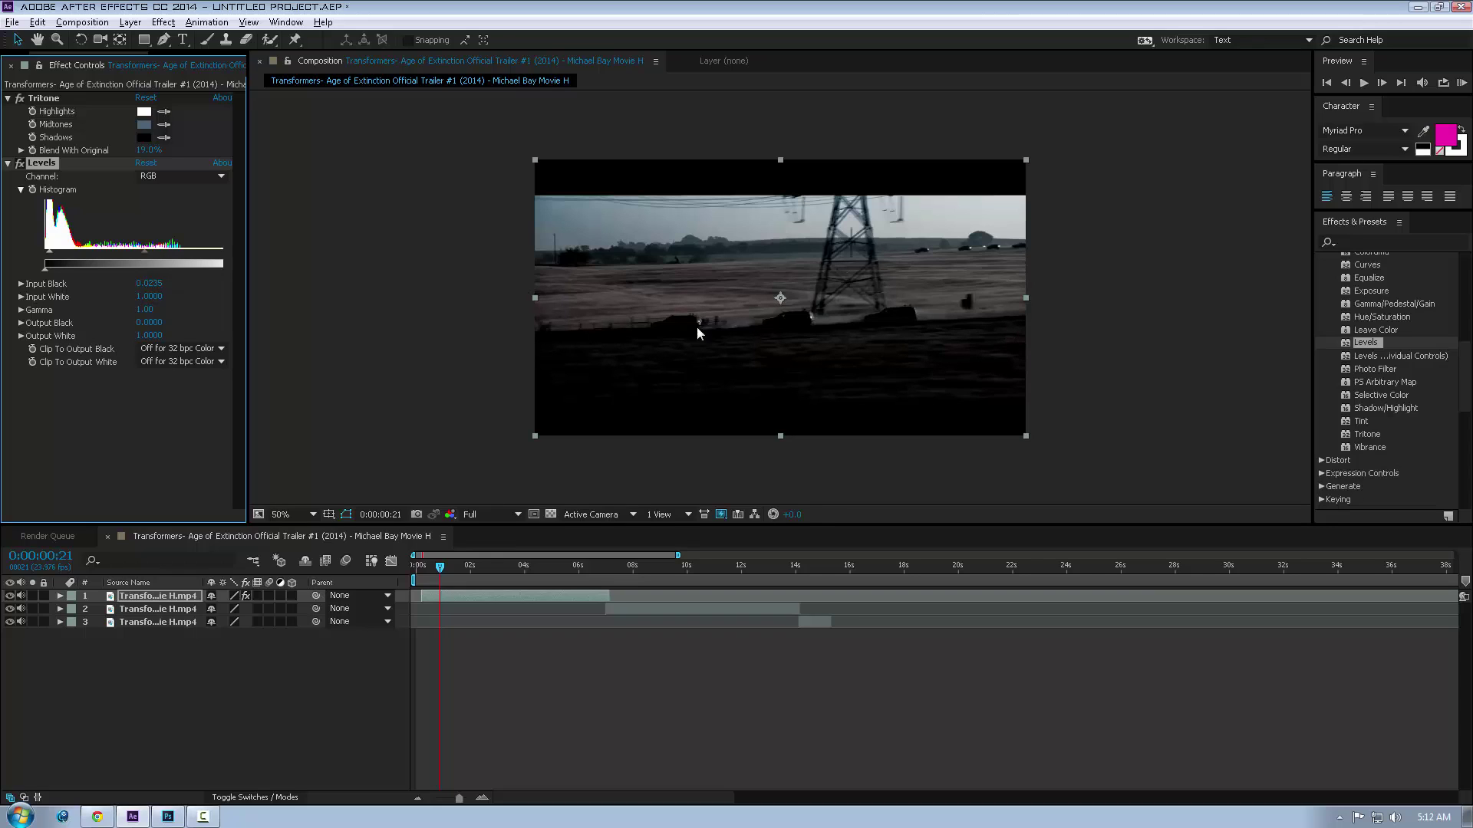
scroll(882, 346, "up", 2)
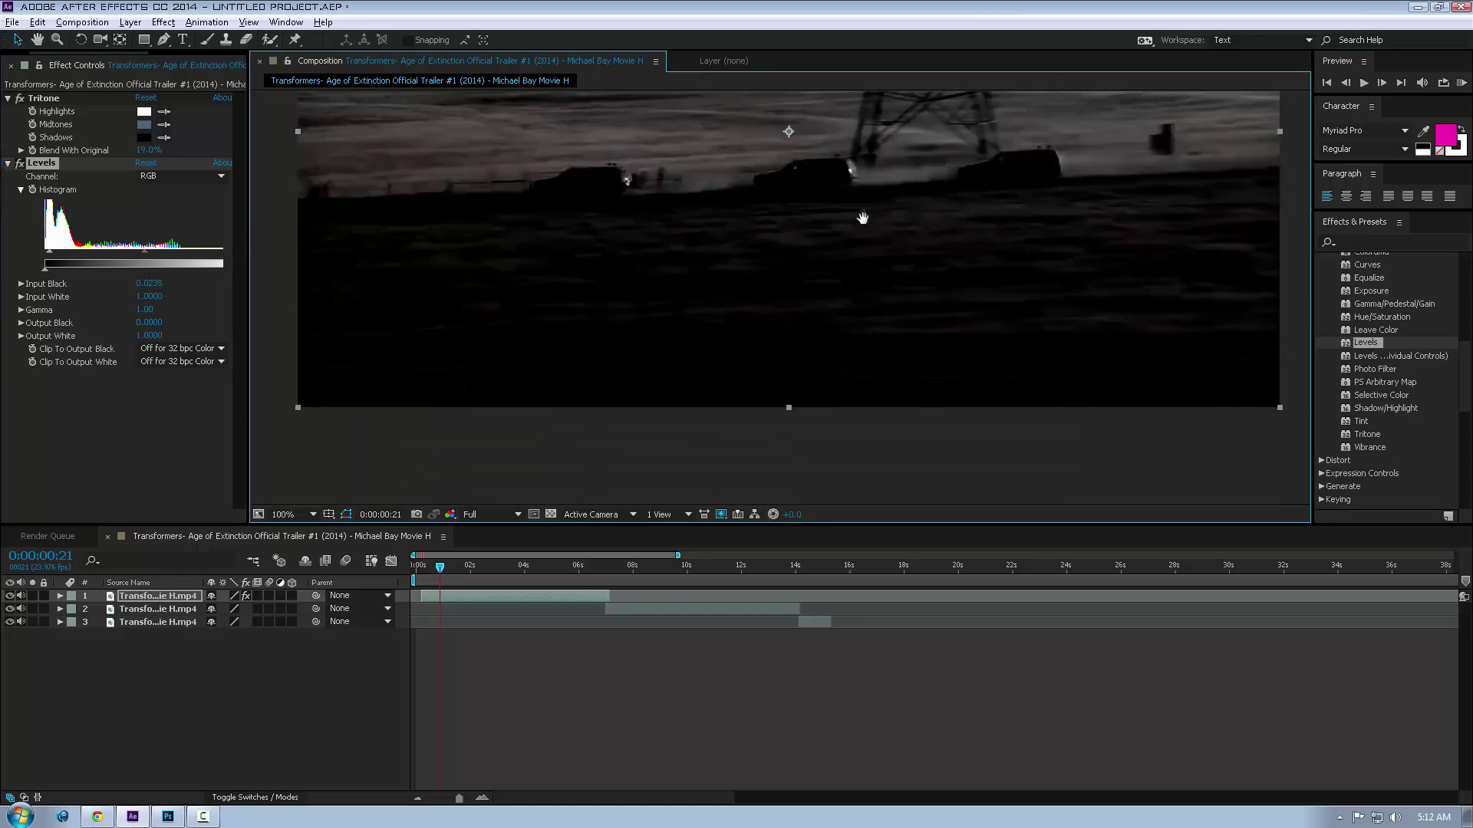
scroll(827, 260, "down", 2)
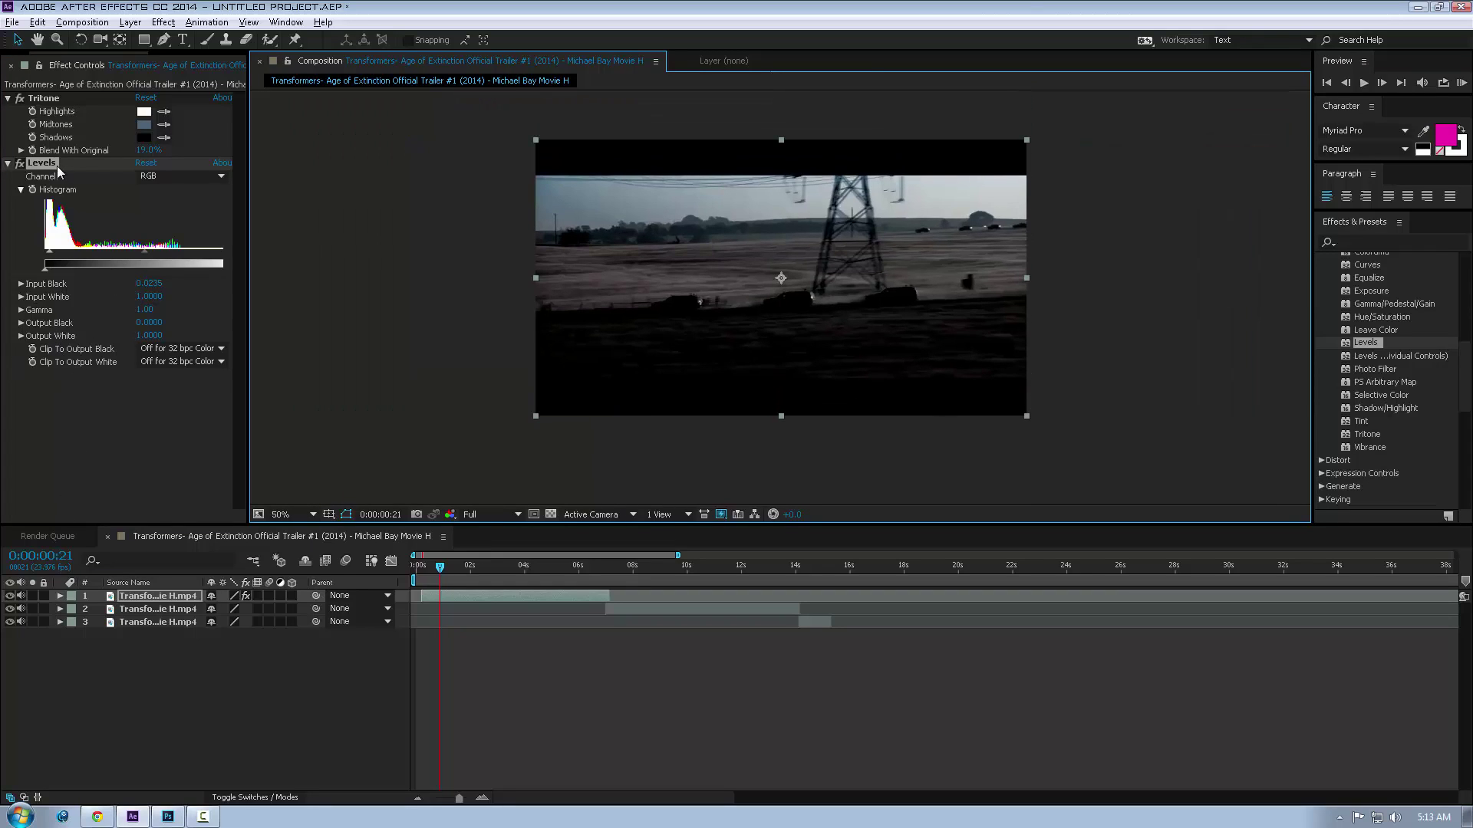
left_click_drag(49, 253, 46, 259)
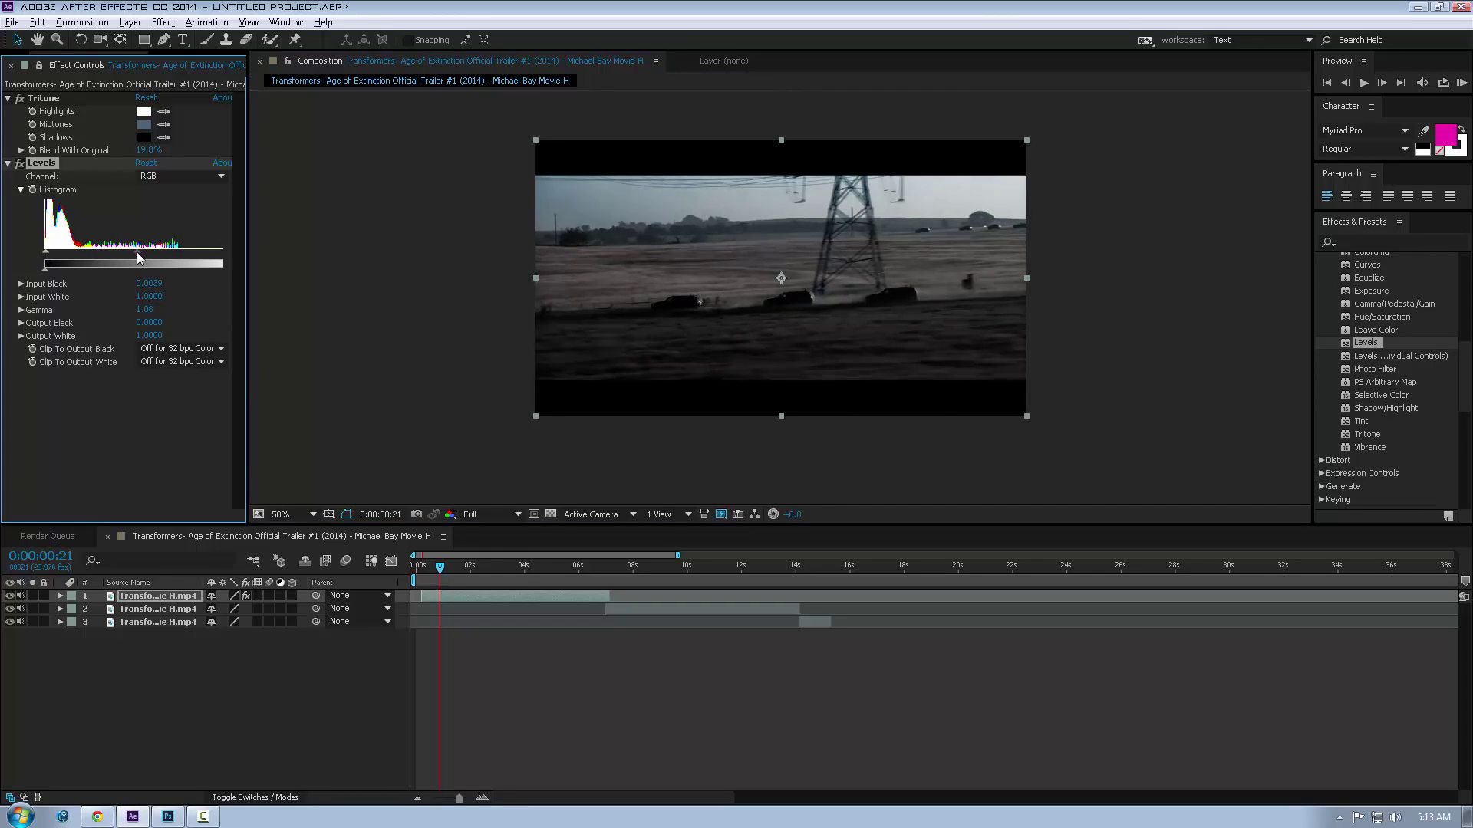
mouse_move(138, 253)
left_mouse_down()
mouse_move(113, 256)
mouse_move(156, 248)
mouse_move(144, 253)
left_mouse_up()
Set the red channel's gamma in Levels to 1.02, keeping Red Input Black at 0.
left_click(184, 181)
left_click(182, 207)
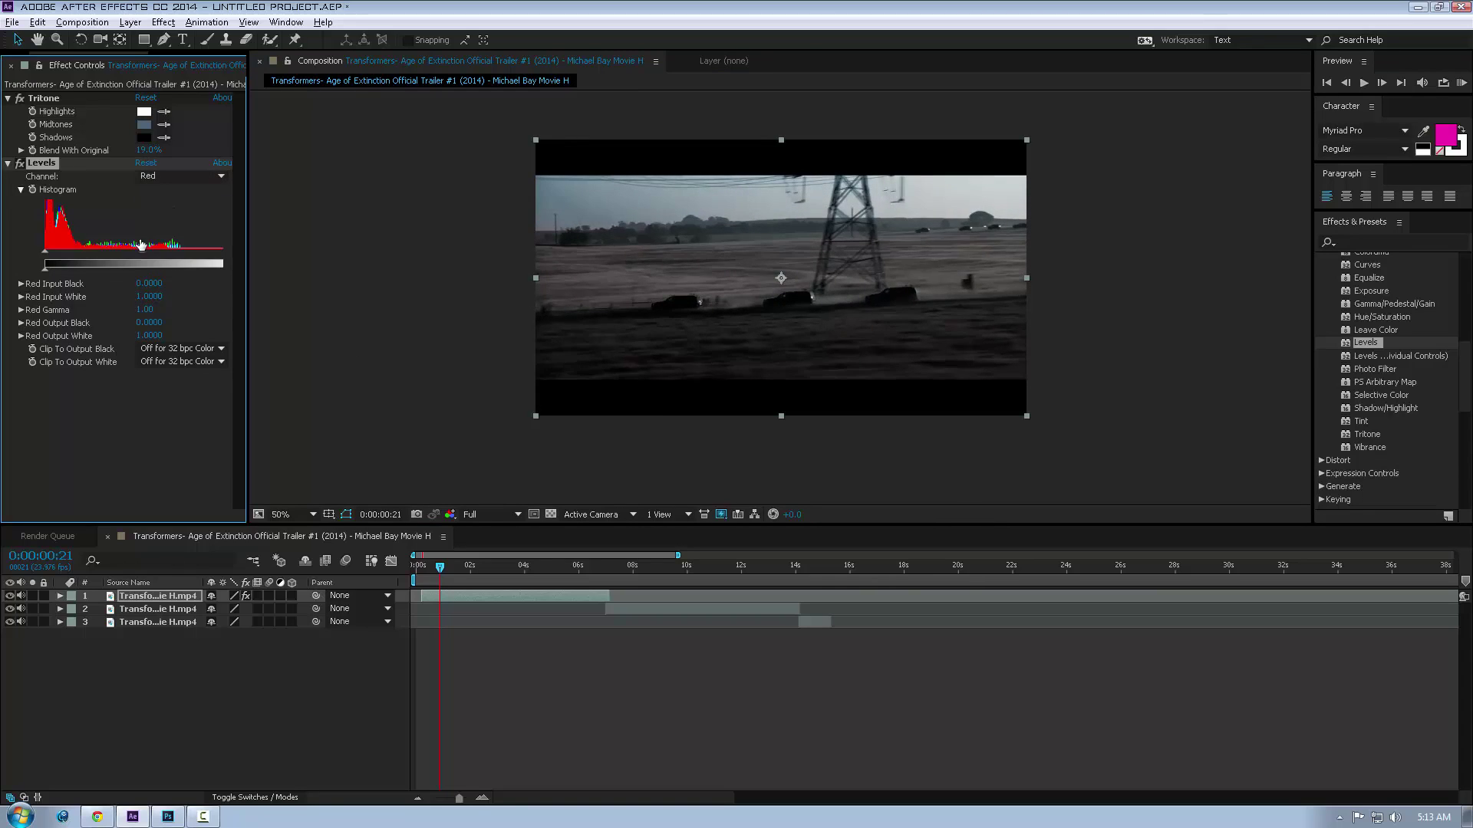
left_click_drag(44, 251, 44, 255)
left_click_drag(143, 252, 141, 252)
left_click_drag(45, 256, 44, 256)
left_click(200, 178)
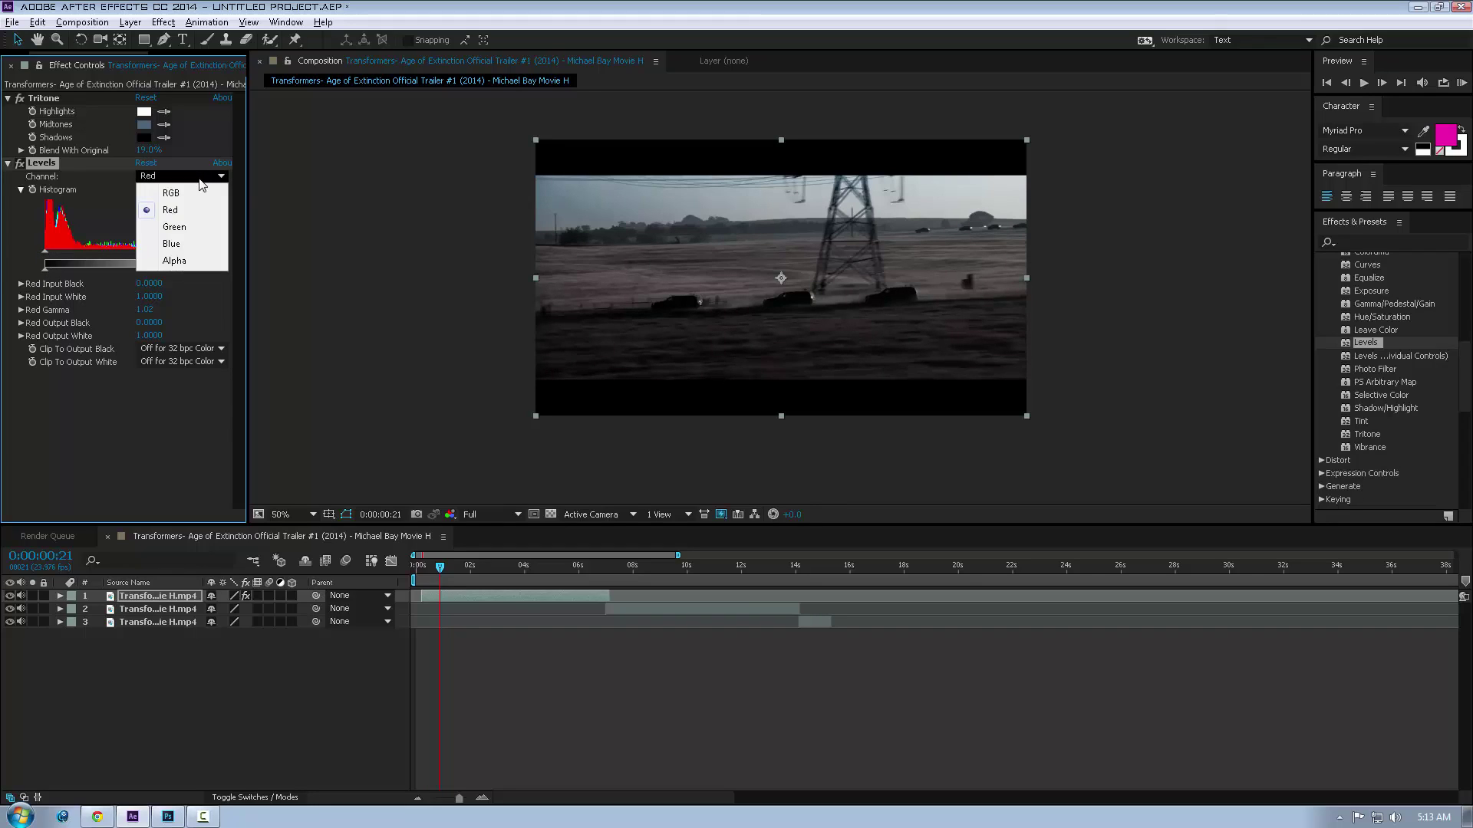
left_click(1265, 456)
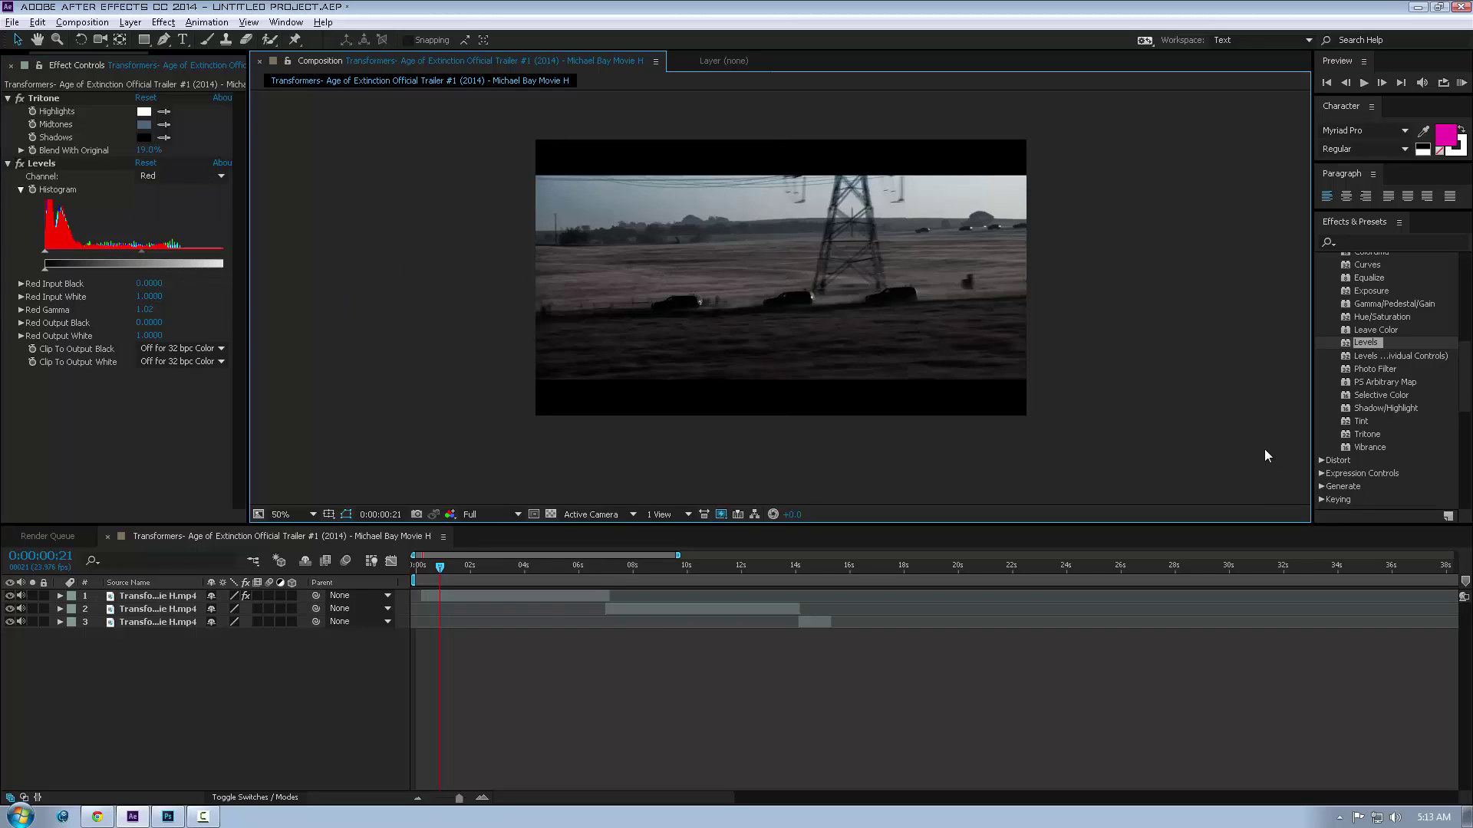
Inspect the graded first clip up close and compare it with the original by switching its effects off and on.
mouse_move(1023, 381)
left_mouse_down()
mouse_move(964, 375)
mouse_move(1002, 368)
left_mouse_up()
scroll(817, 345, "up", 1)
left_click_drag(766, 356, 876, 329)
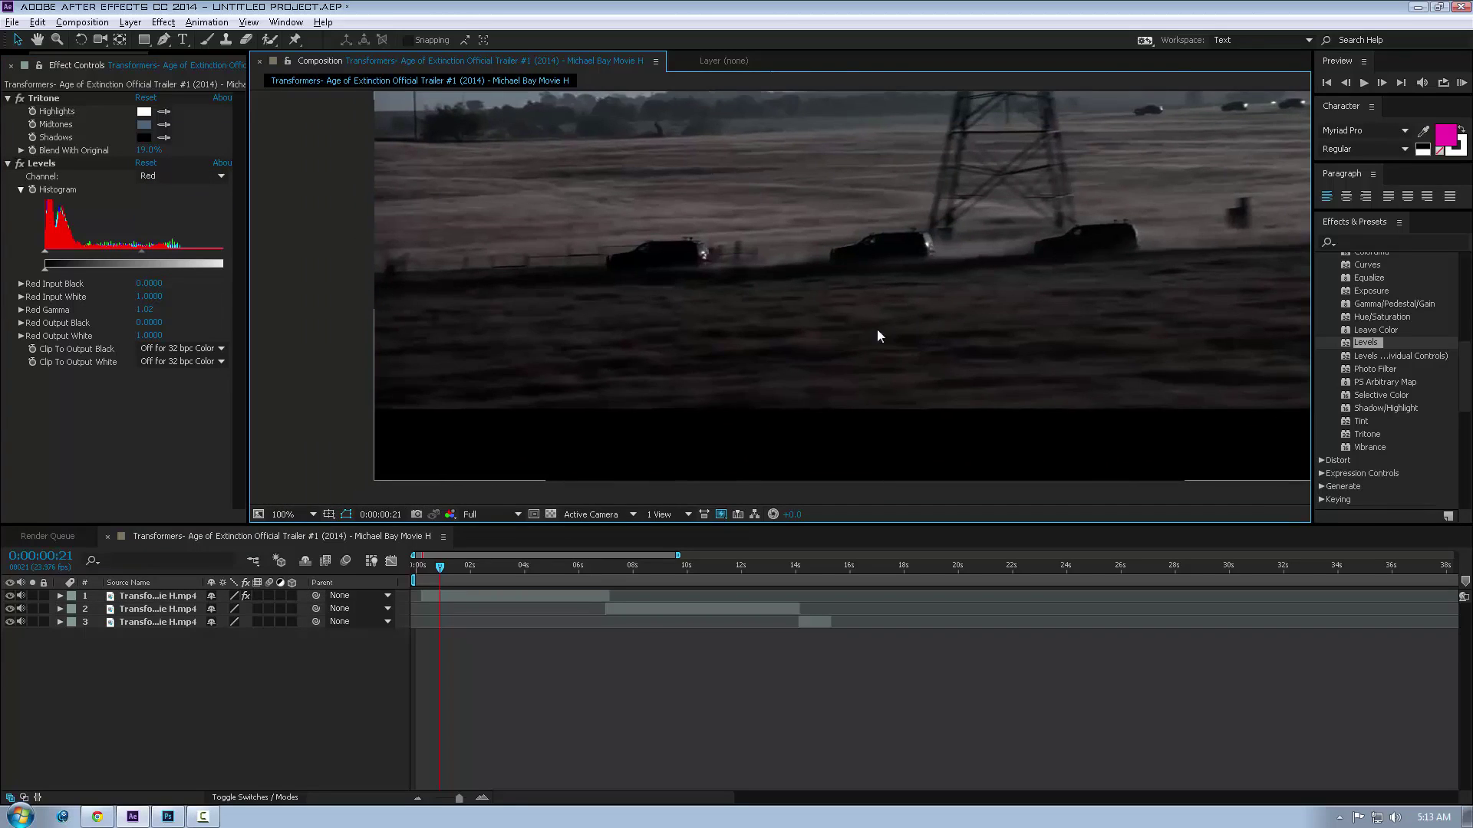
left_click_drag(705, 385, 709, 404)
left_click(247, 596)
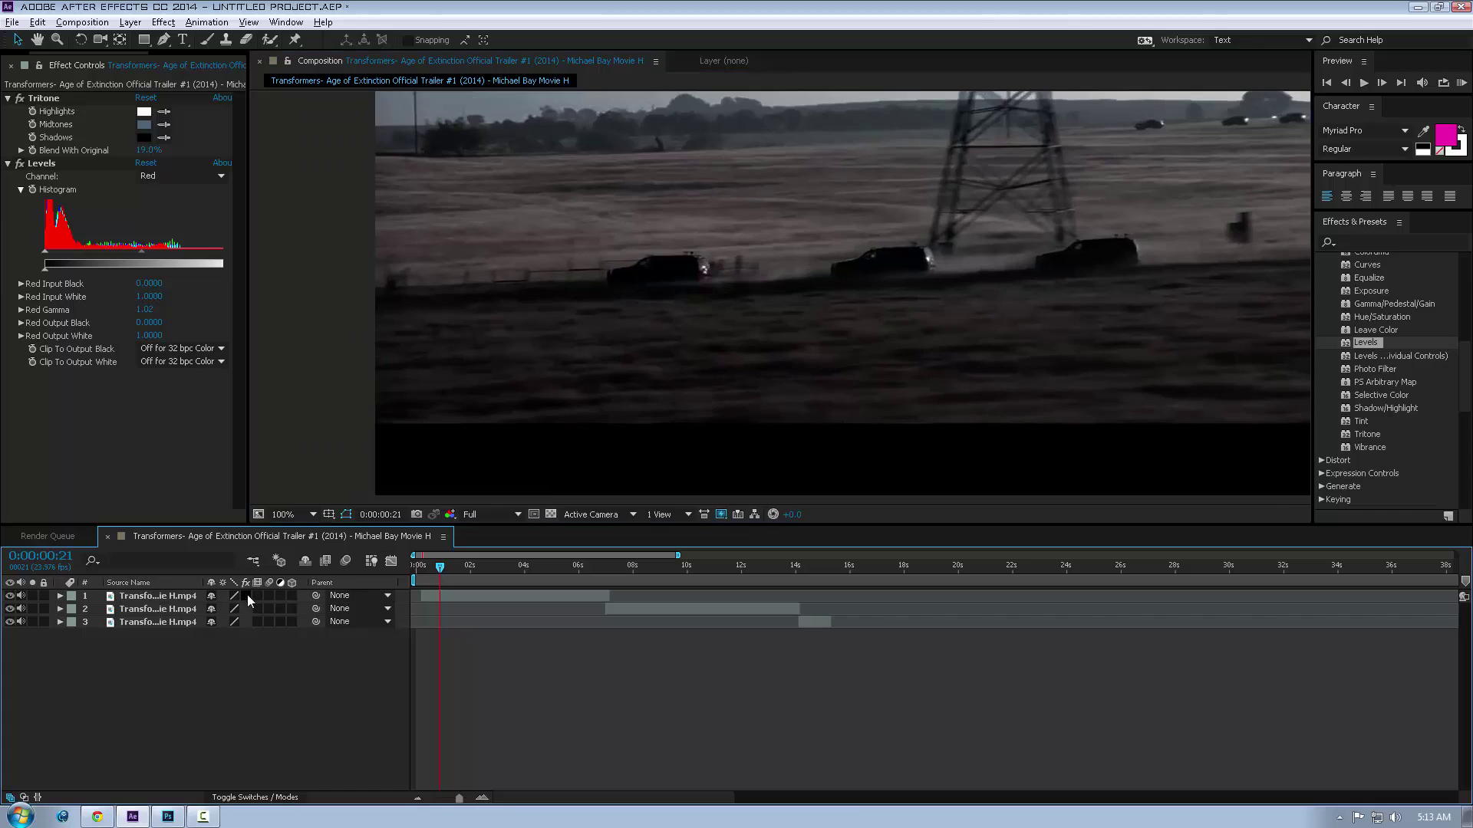
left_click_drag(714, 382, 624, 437)
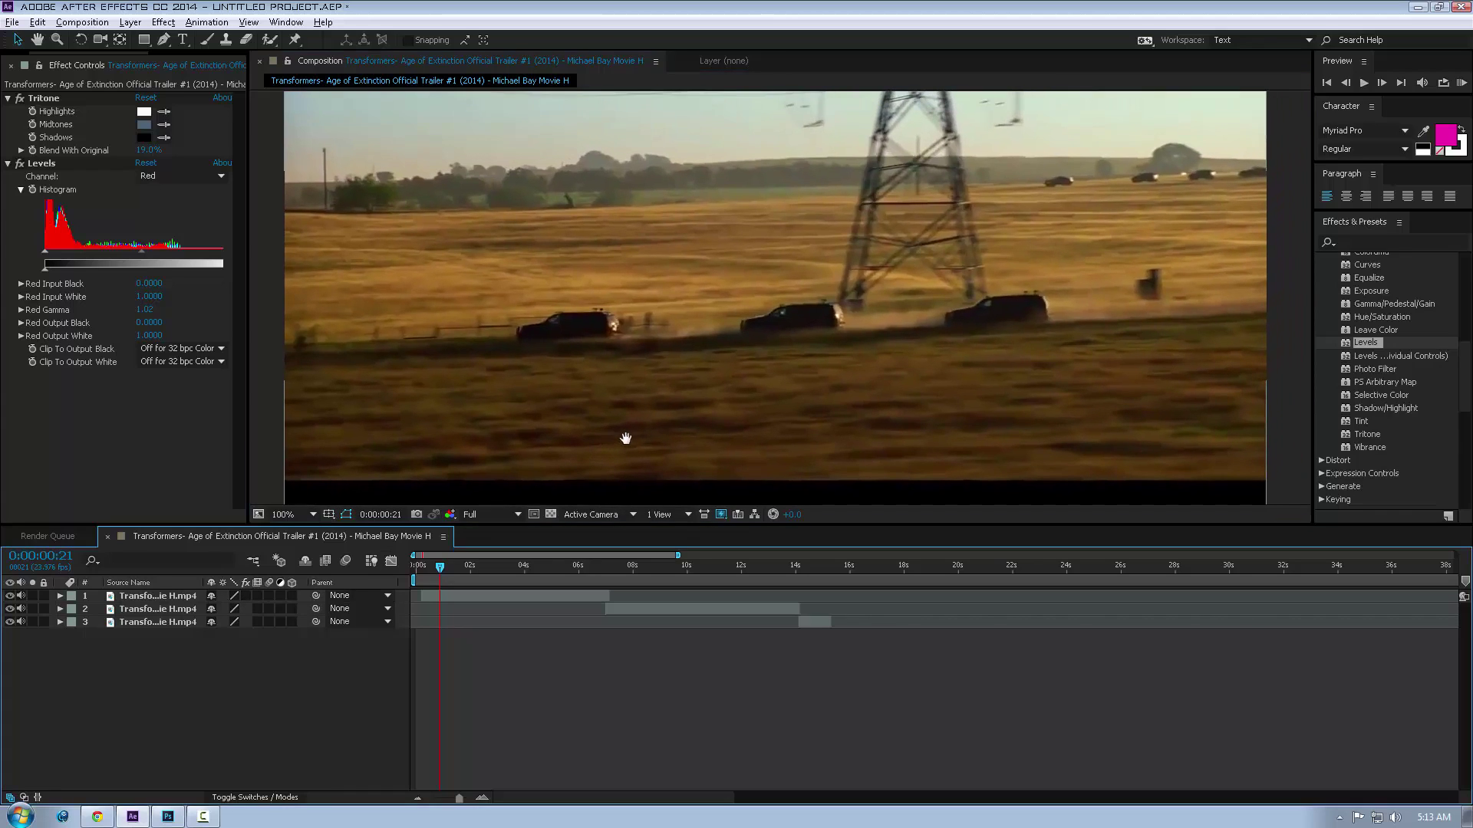
left_click(246, 596)
left_click(245, 595)
left_click(246, 596)
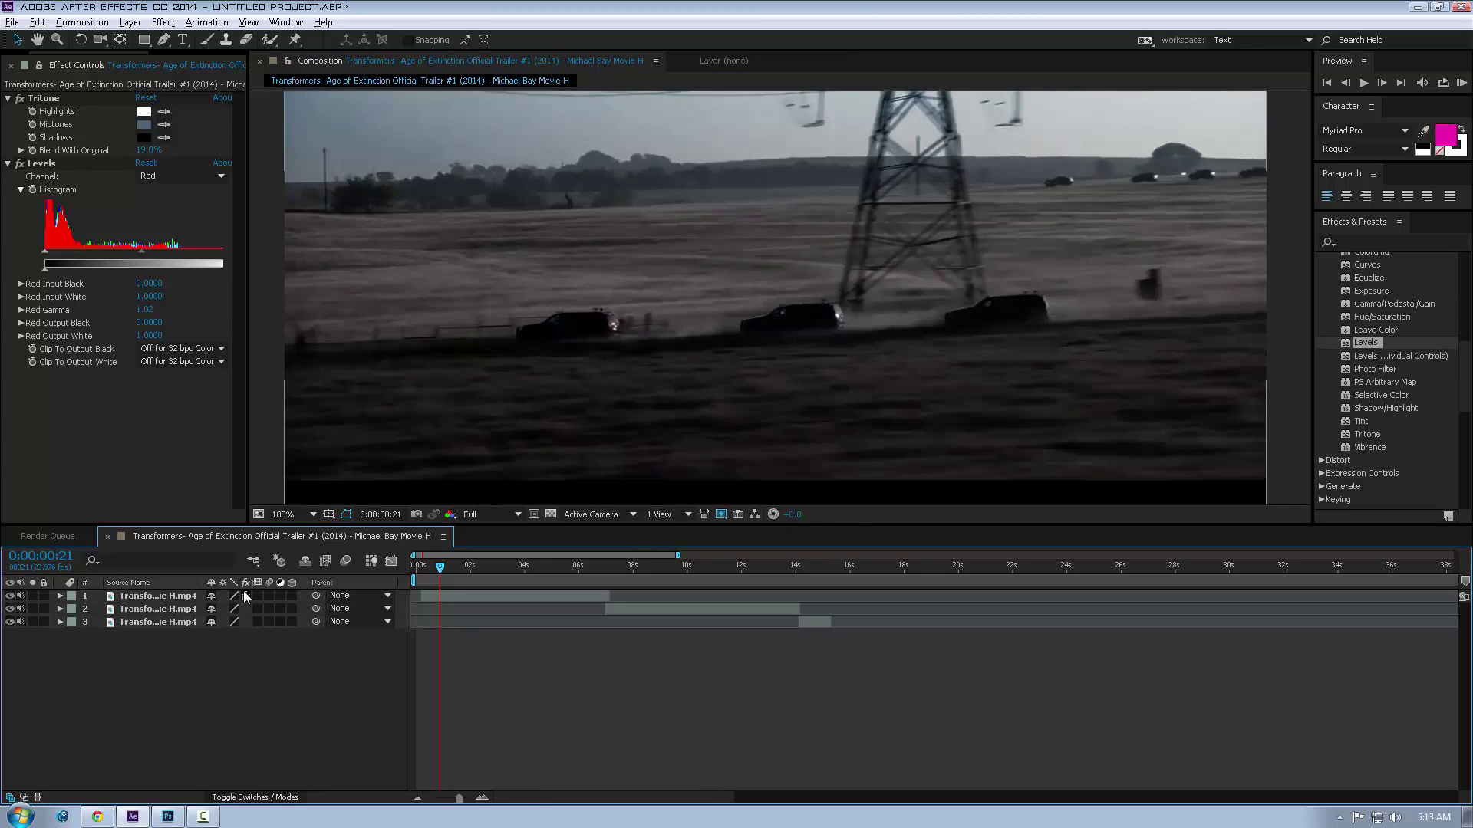
left_click(245, 596)
left_click(246, 596)
Add a Curves effect to the first clip, pulling the red curve's midtones slightly down and the green curve's slightly up.
scroll(1425, 410, "up", 3)
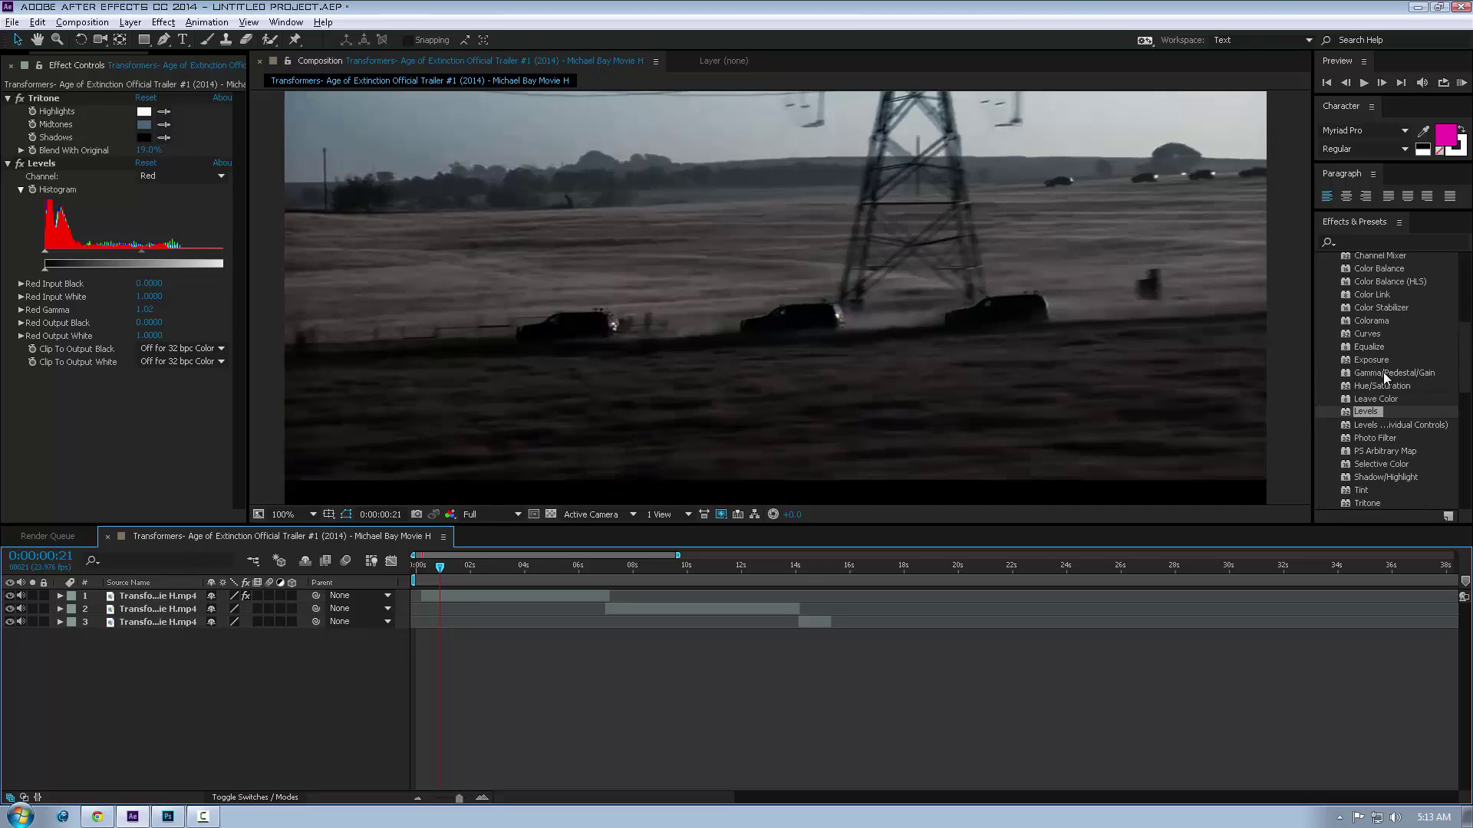
left_click_drag(1367, 333, 118, 392)
left_click(119, 383)
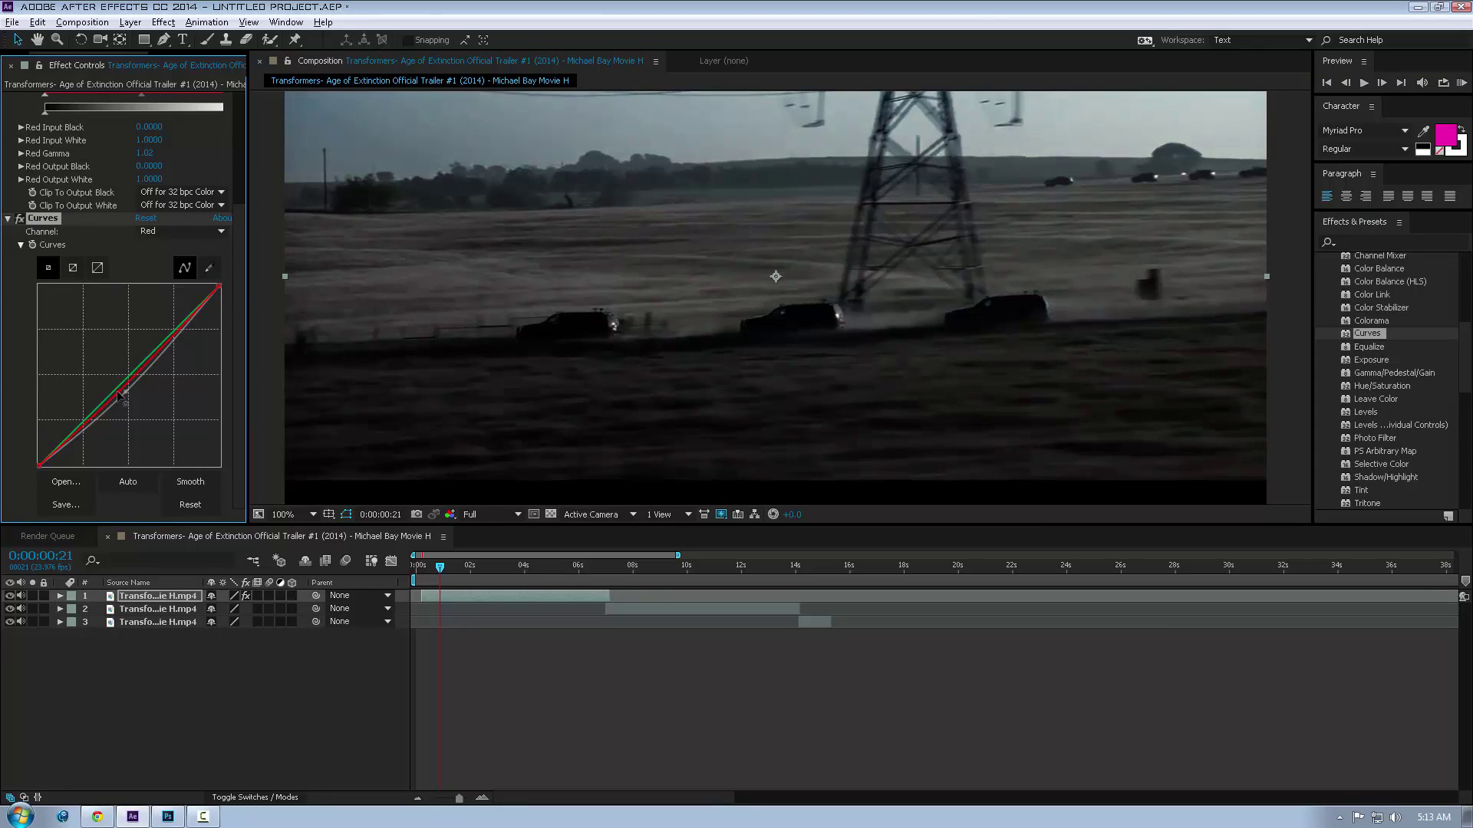
left_click(117, 389)
left_click_drag(116, 388, 115, 383)
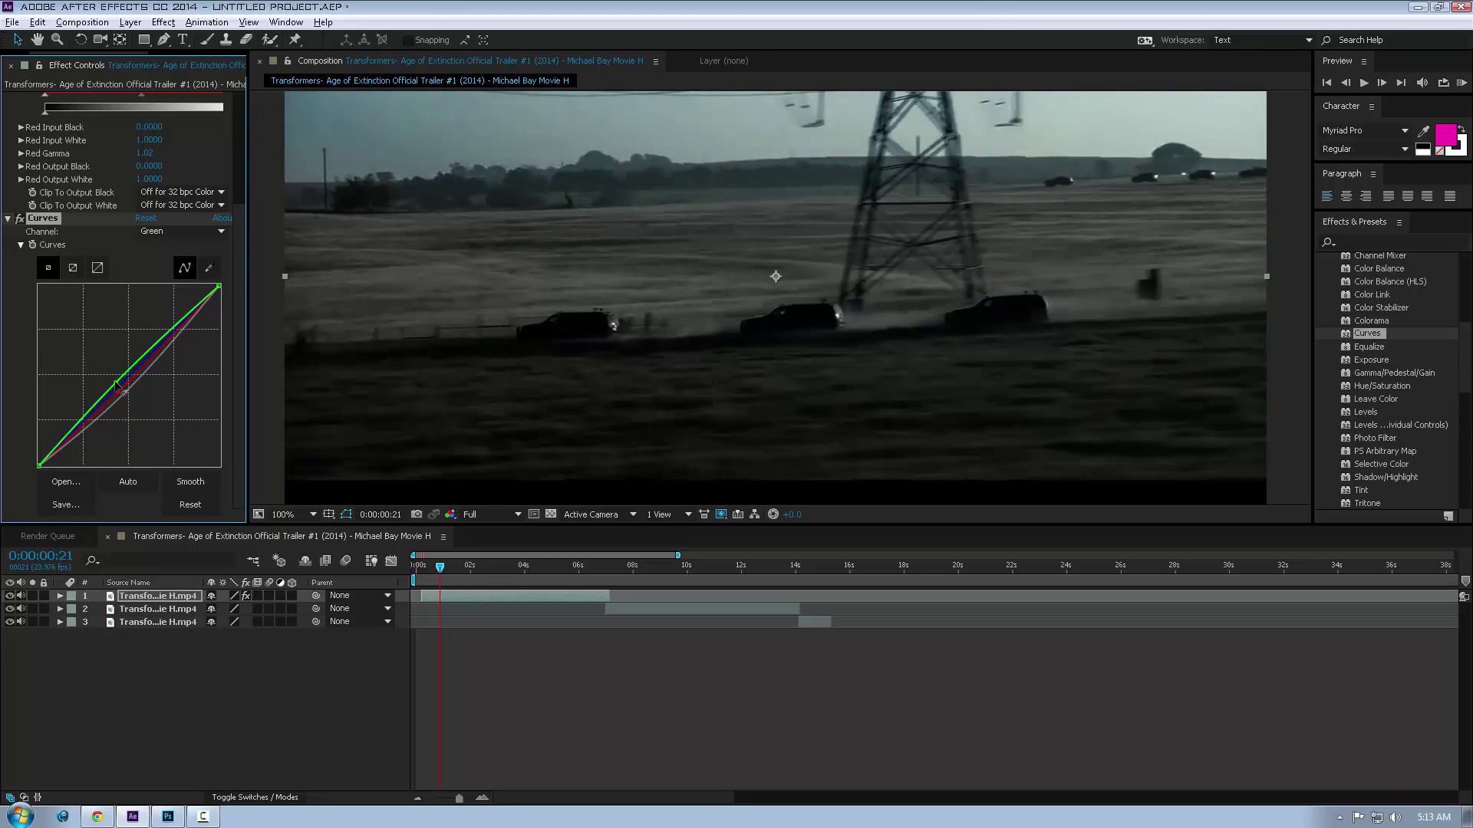
Set the Blend With Original of the first clip's Tritone effect to 20%.
scroll(787, 339, "down", 2)
scroll(781, 349, "up", 2)
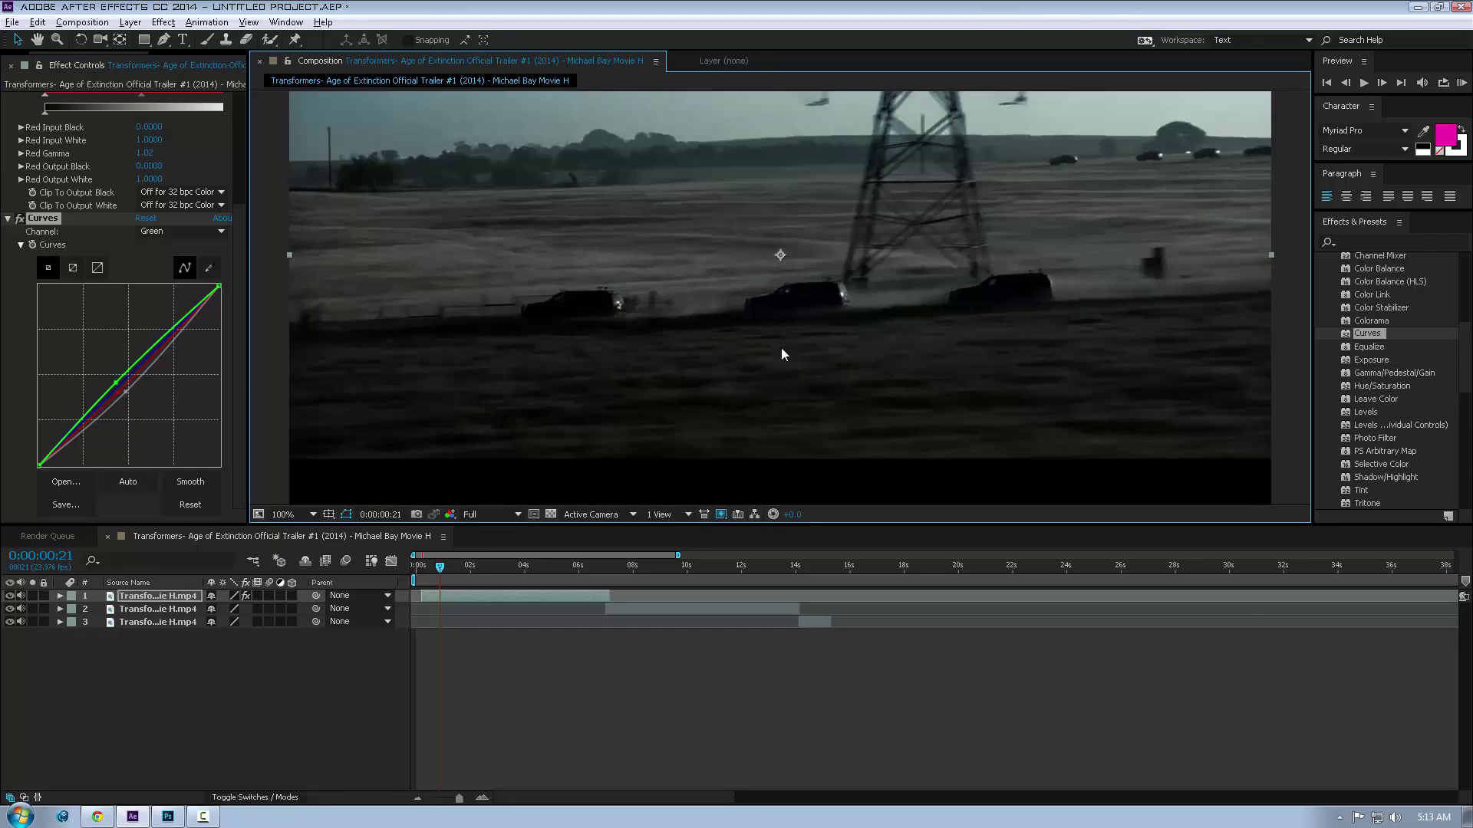
scroll(778, 387, "down", 2)
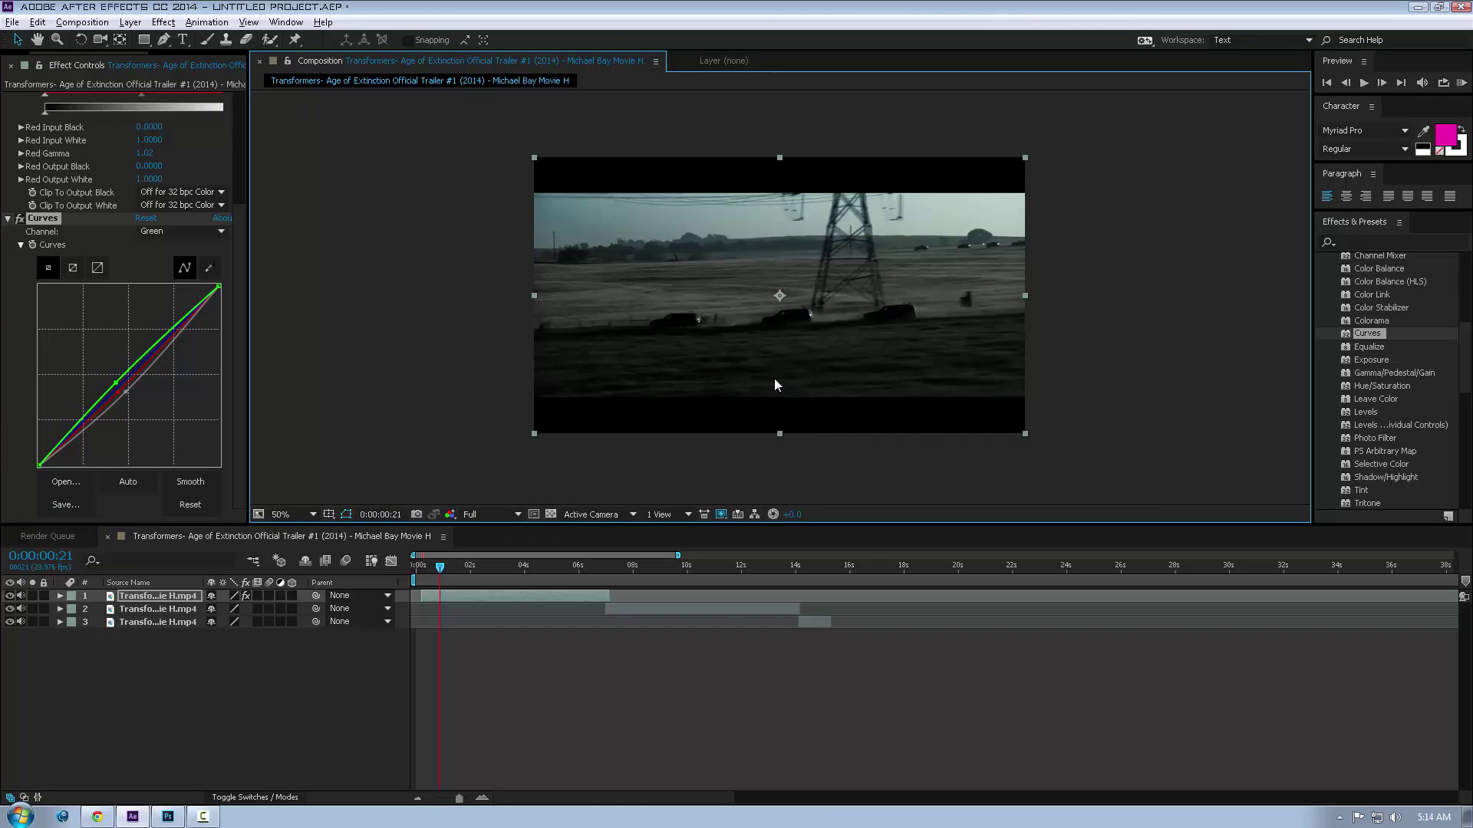
scroll(770, 365, "up", 2)
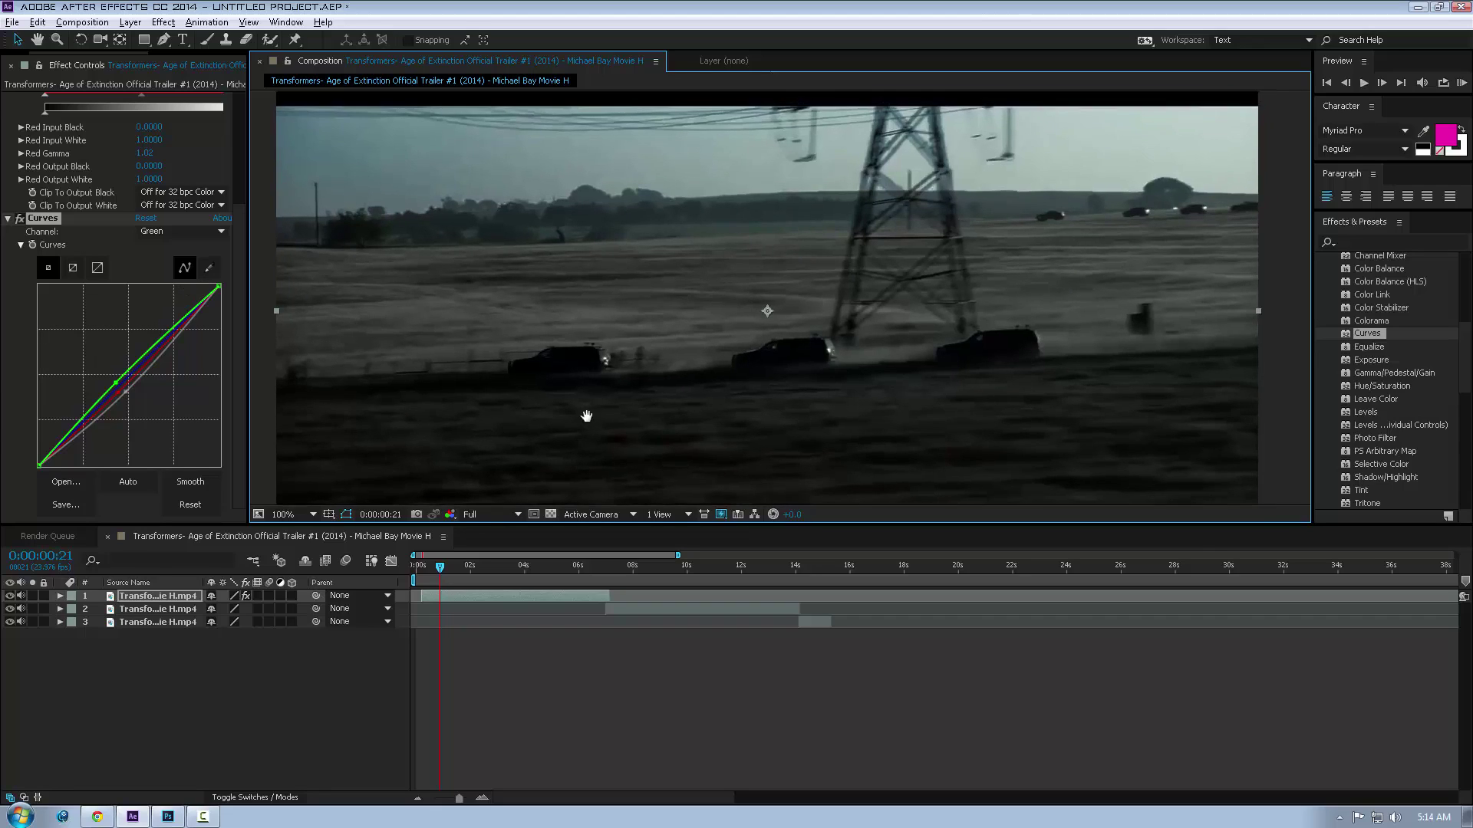
scroll(123, 322, "up", 2)
scroll(143, 259, "up", 3)
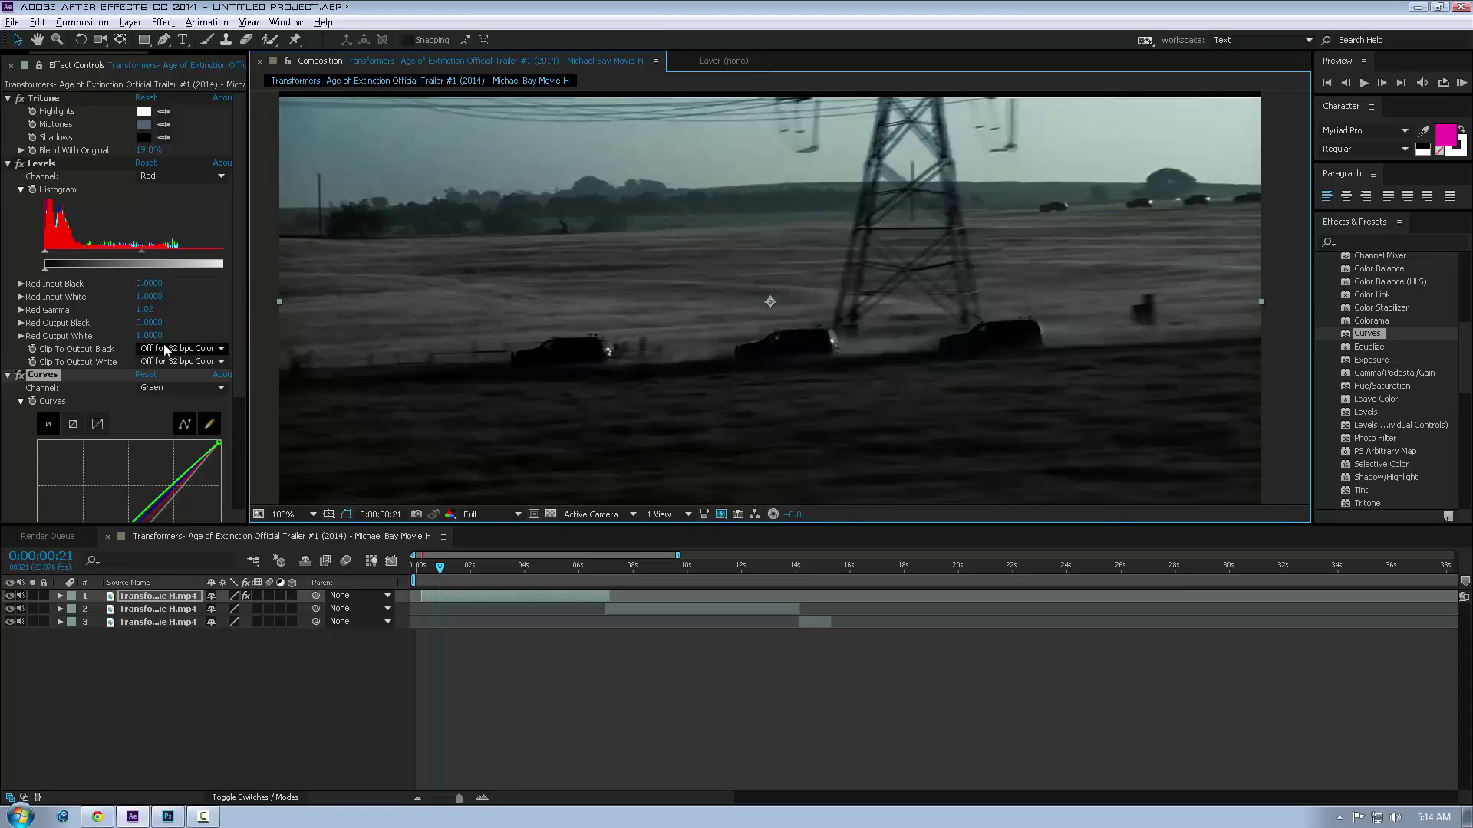
left_click_drag(145, 155, 171, 166)
Find the shot change at 0:00:01:19 and duplicate the Tritone effect on the first clip.
left_click_drag(453, 567, 476, 579)
left_click_drag(484, 577, 476, 578)
mouse_move(858, 424)
left_mouse_down()
mouse_move(866, 375)
mouse_move(839, 422)
left_mouse_up()
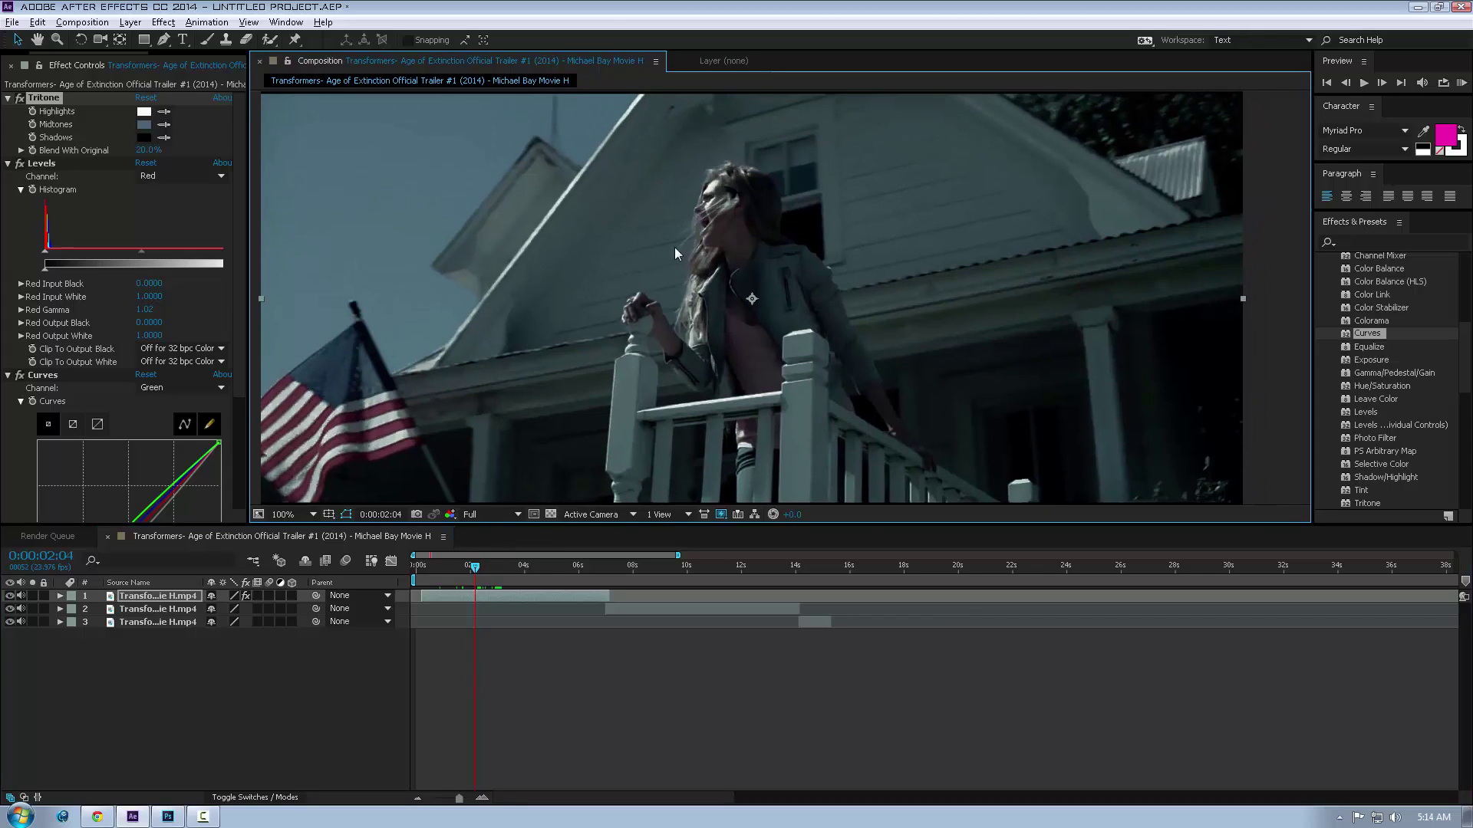
left_click(465, 576)
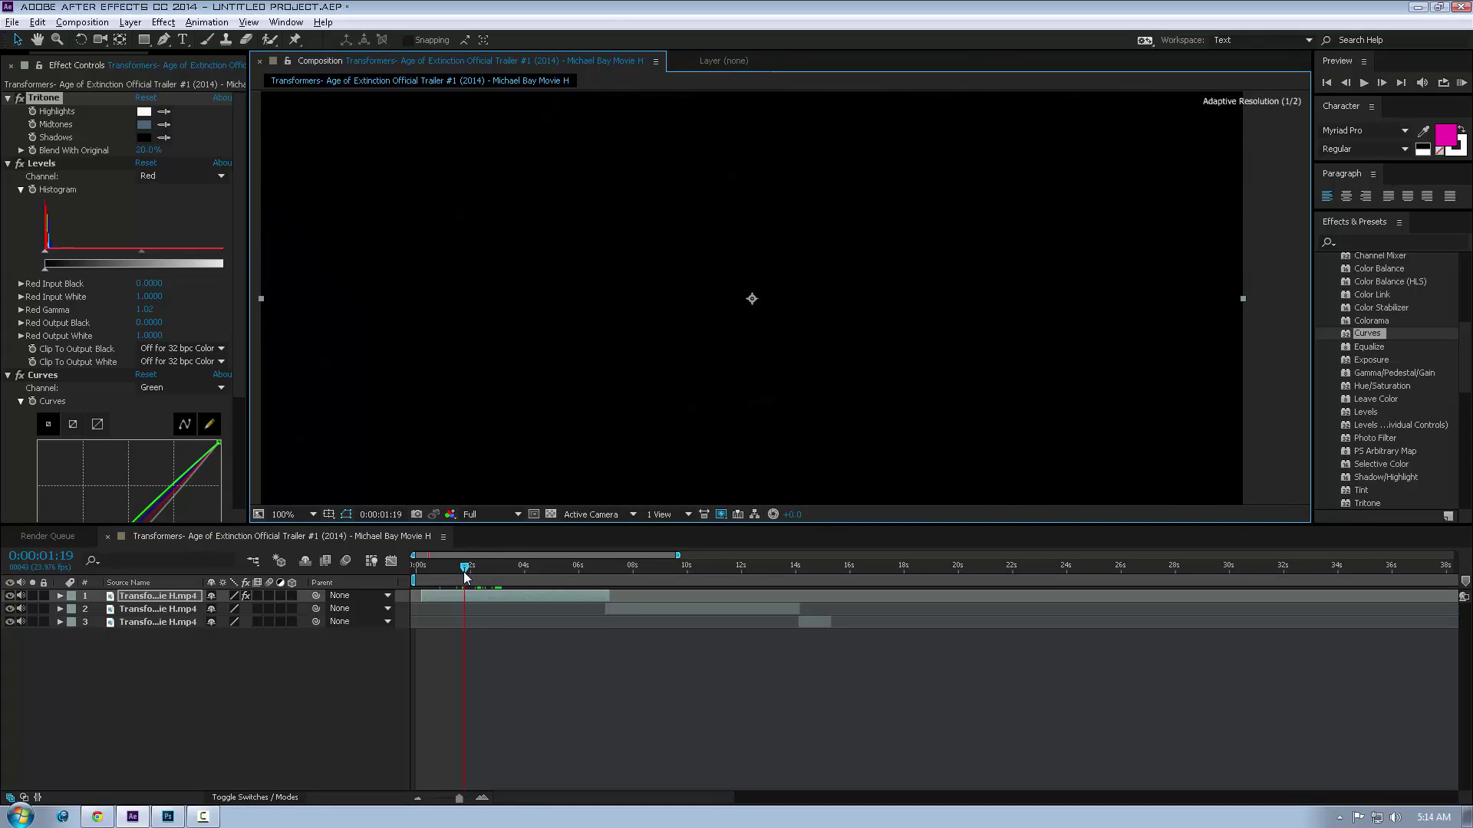
key("ctrl+d")
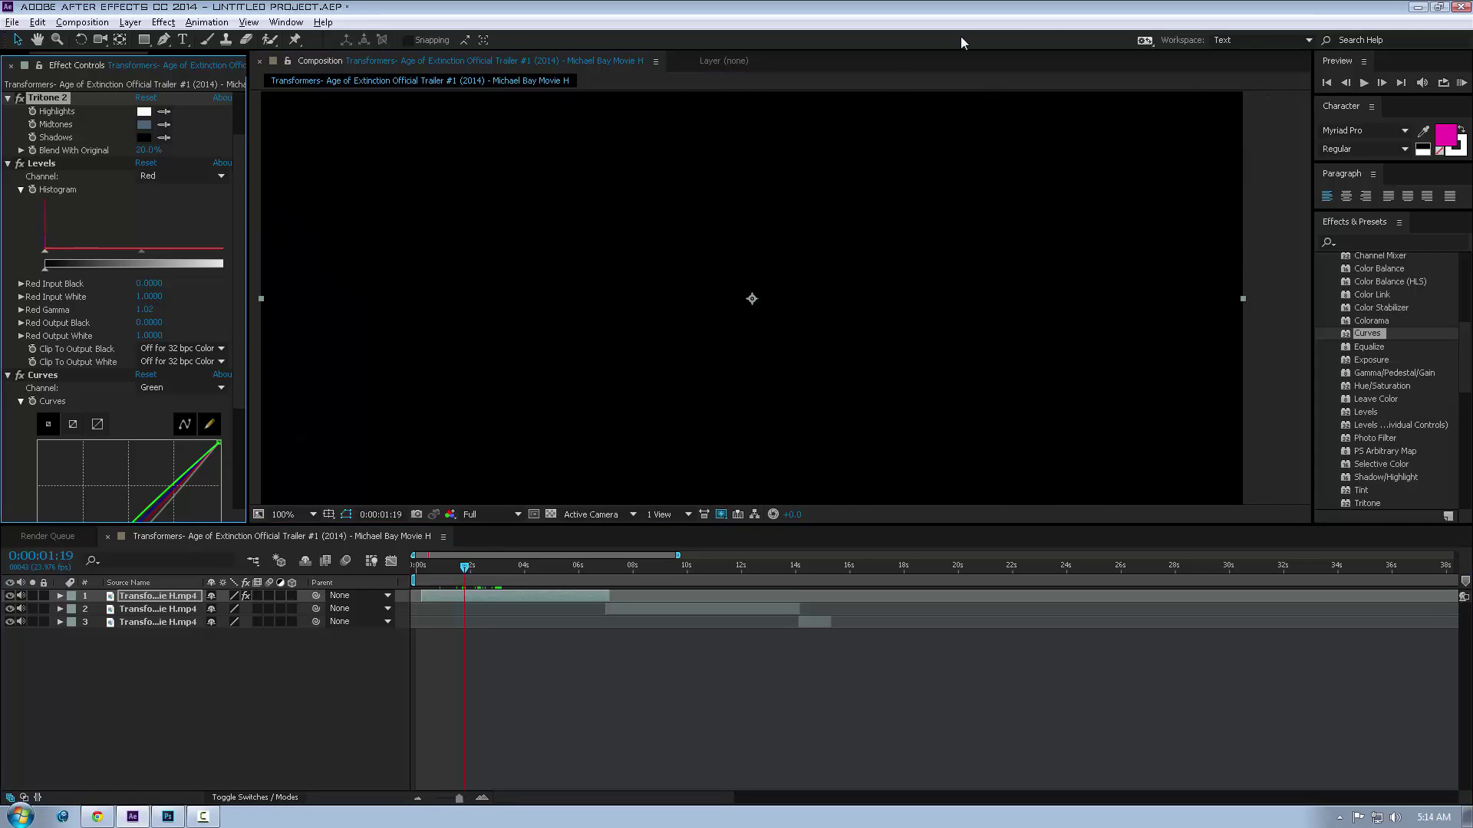
Split the first clip at 0:00:01:19 into two layers, separating the field shot from the house shot.
left_click(439, 600)
key("ctrl+d")
left_click(448, 608)
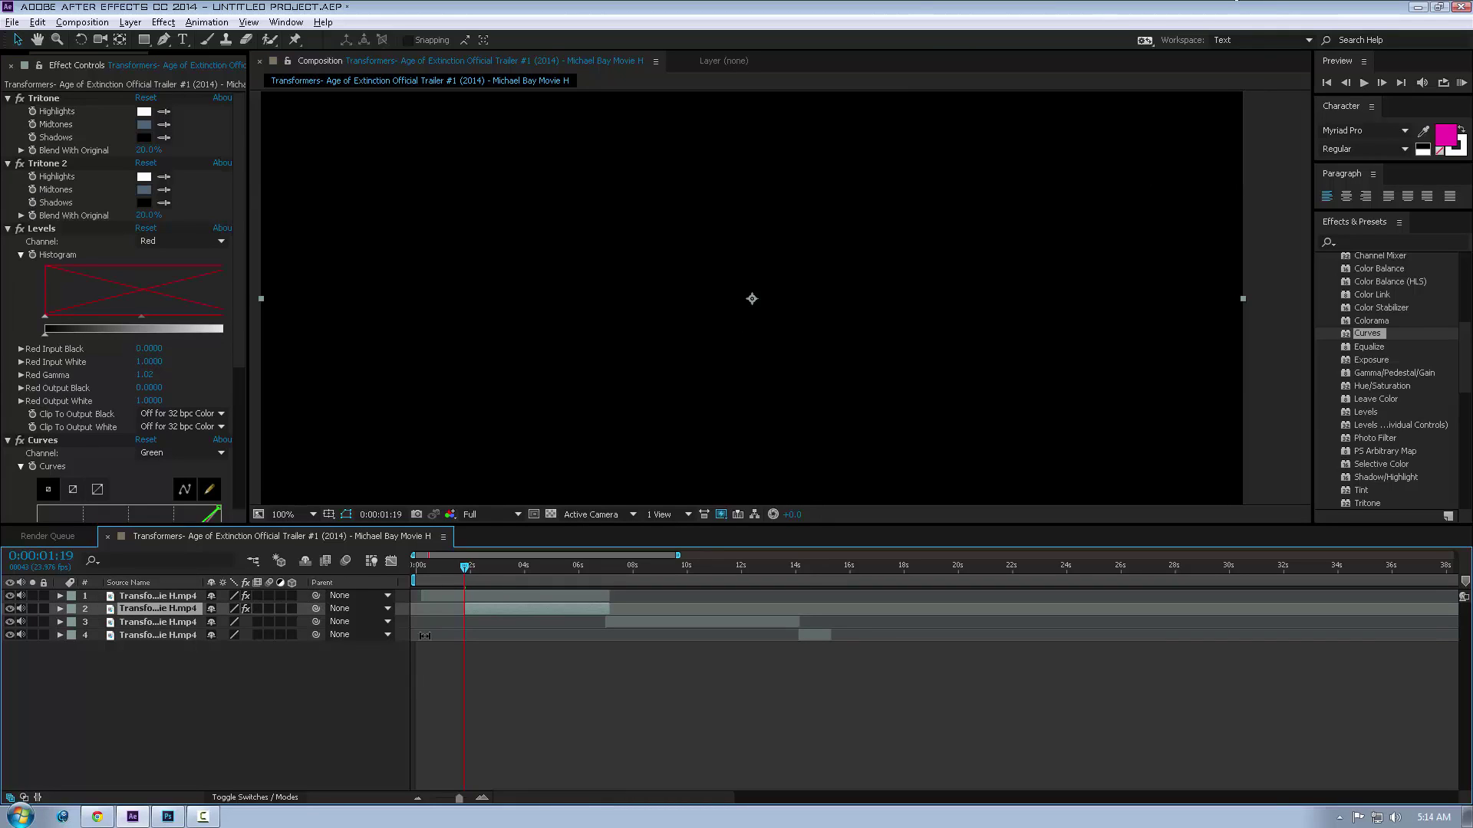
left_click(477, 596)
key("alt+bracketright")
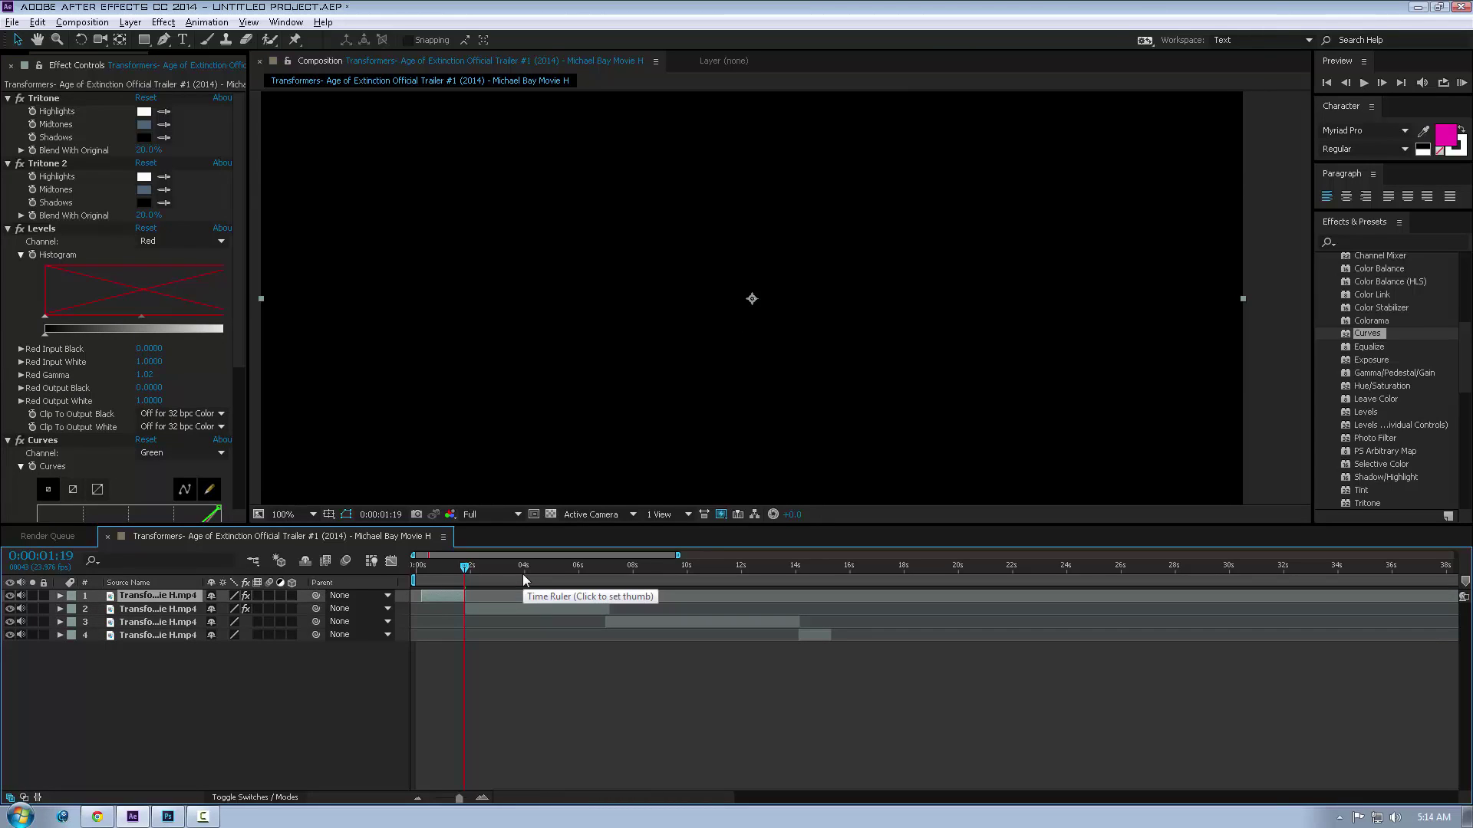
Duplicate the house shot's layer and end its upper copy at 0:00:02:14.
mouse_move(467, 566)
left_mouse_down()
mouse_move(515, 568)
mouse_move(486, 574)
left_mouse_up()
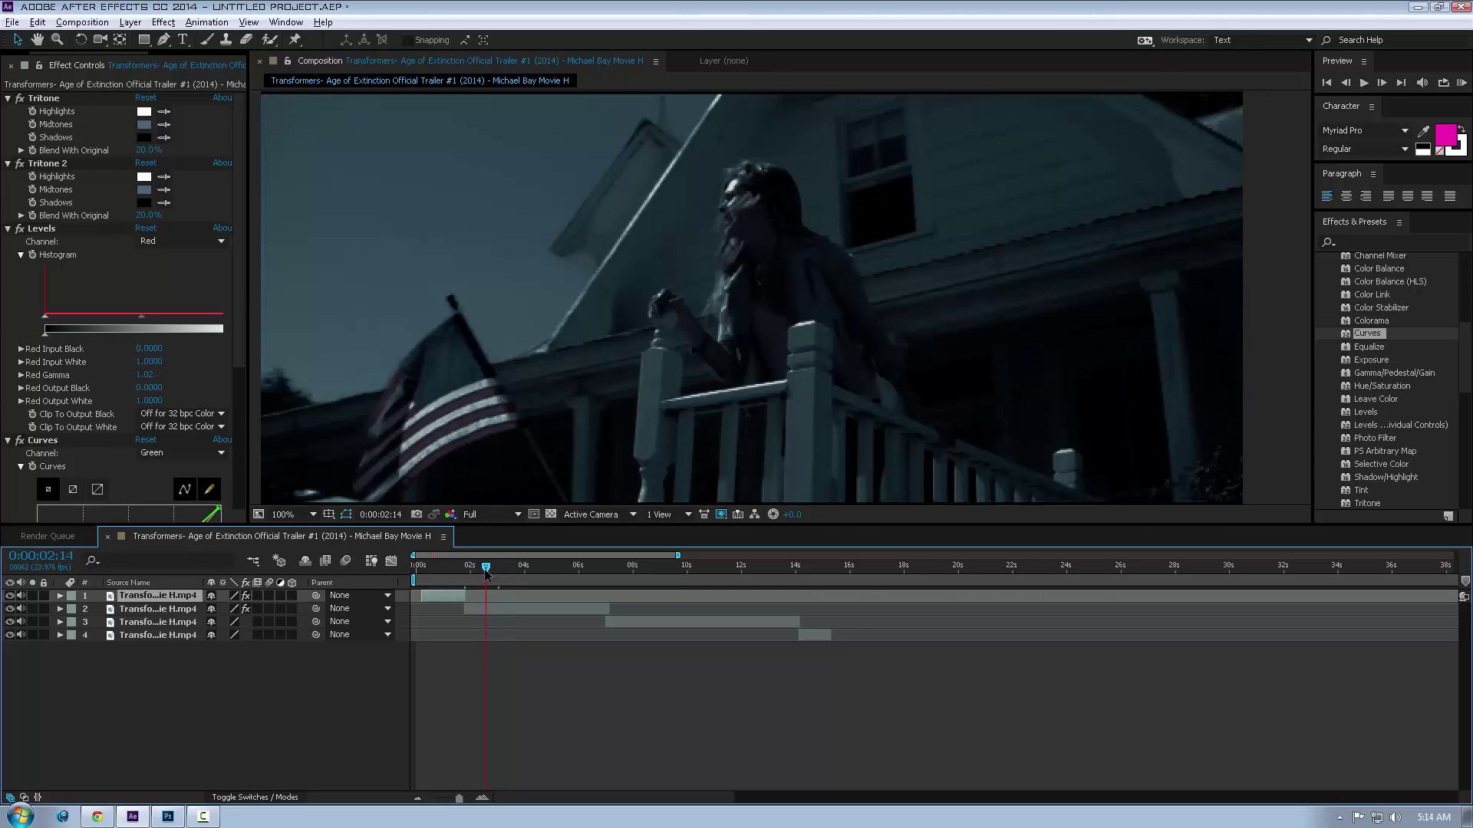
left_click(504, 611)
key("ctrl+shift+d")
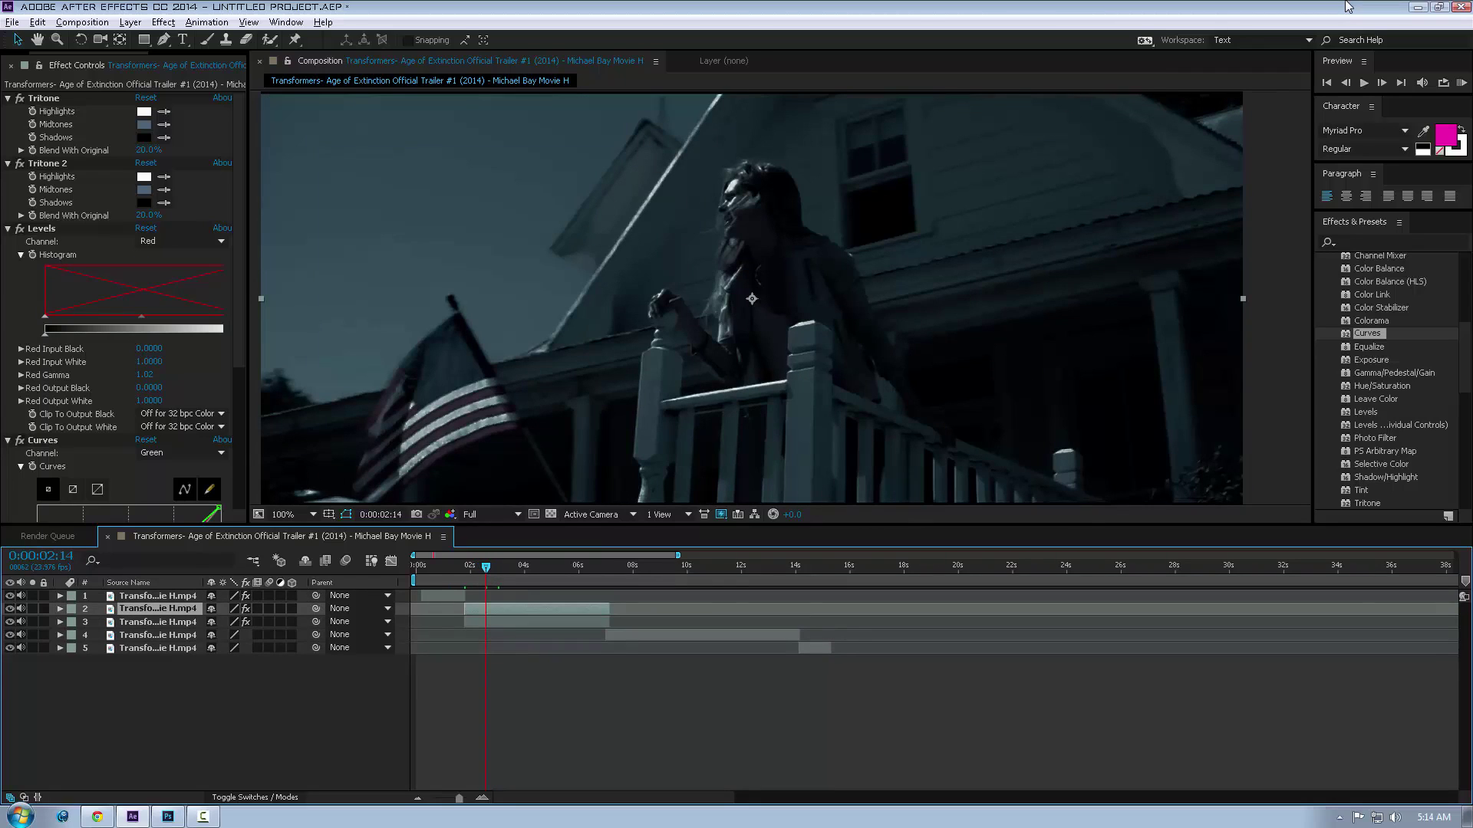
mouse_move(486, 567)
left_mouse_down()
mouse_move(528, 574)
mouse_move(478, 583)
left_mouse_up()
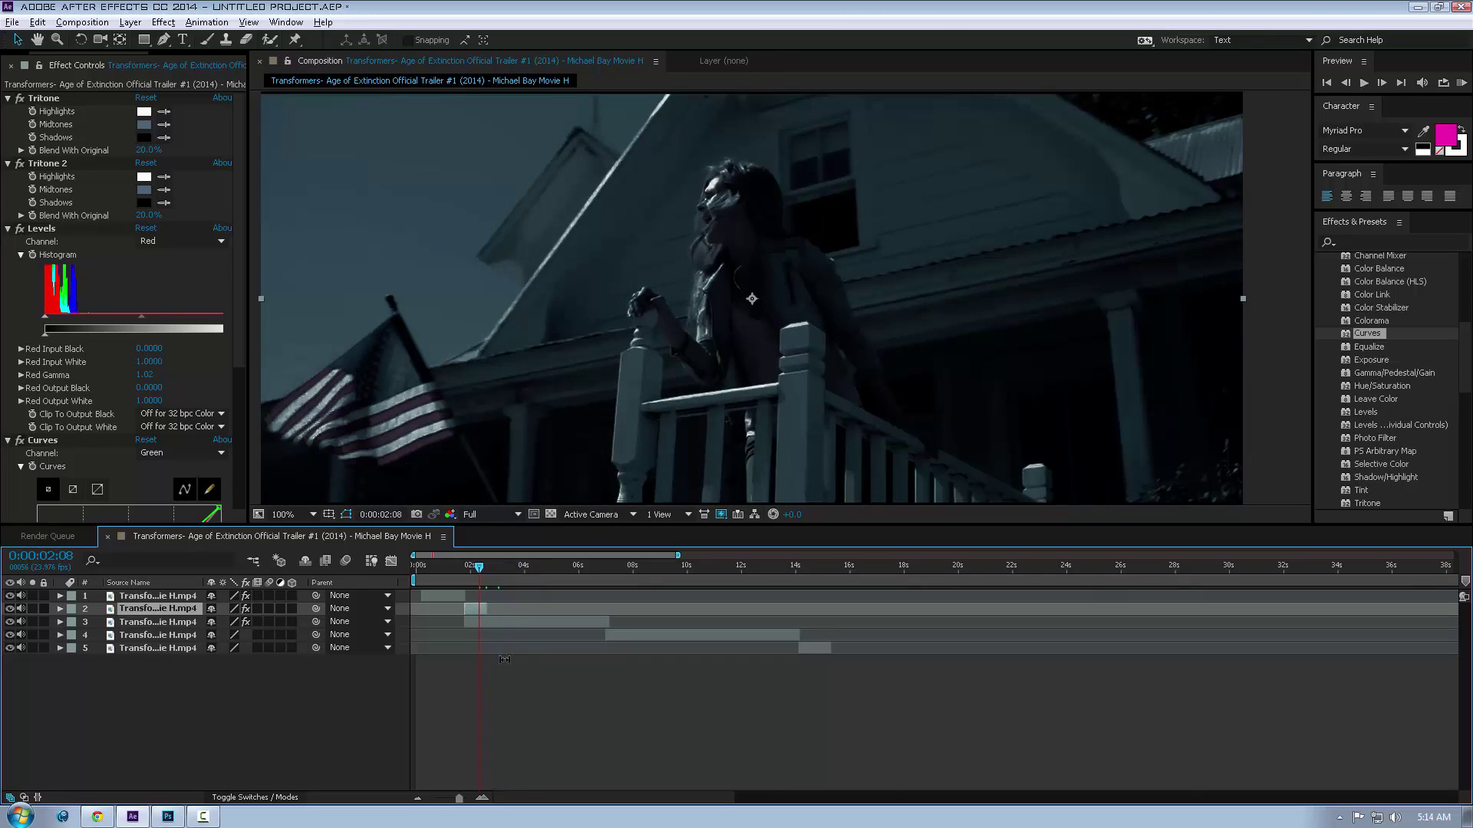
Delete the duplicated Tritone 2 effect from the field shot's layer.
left_click_drag(799, 370, 699, 296)
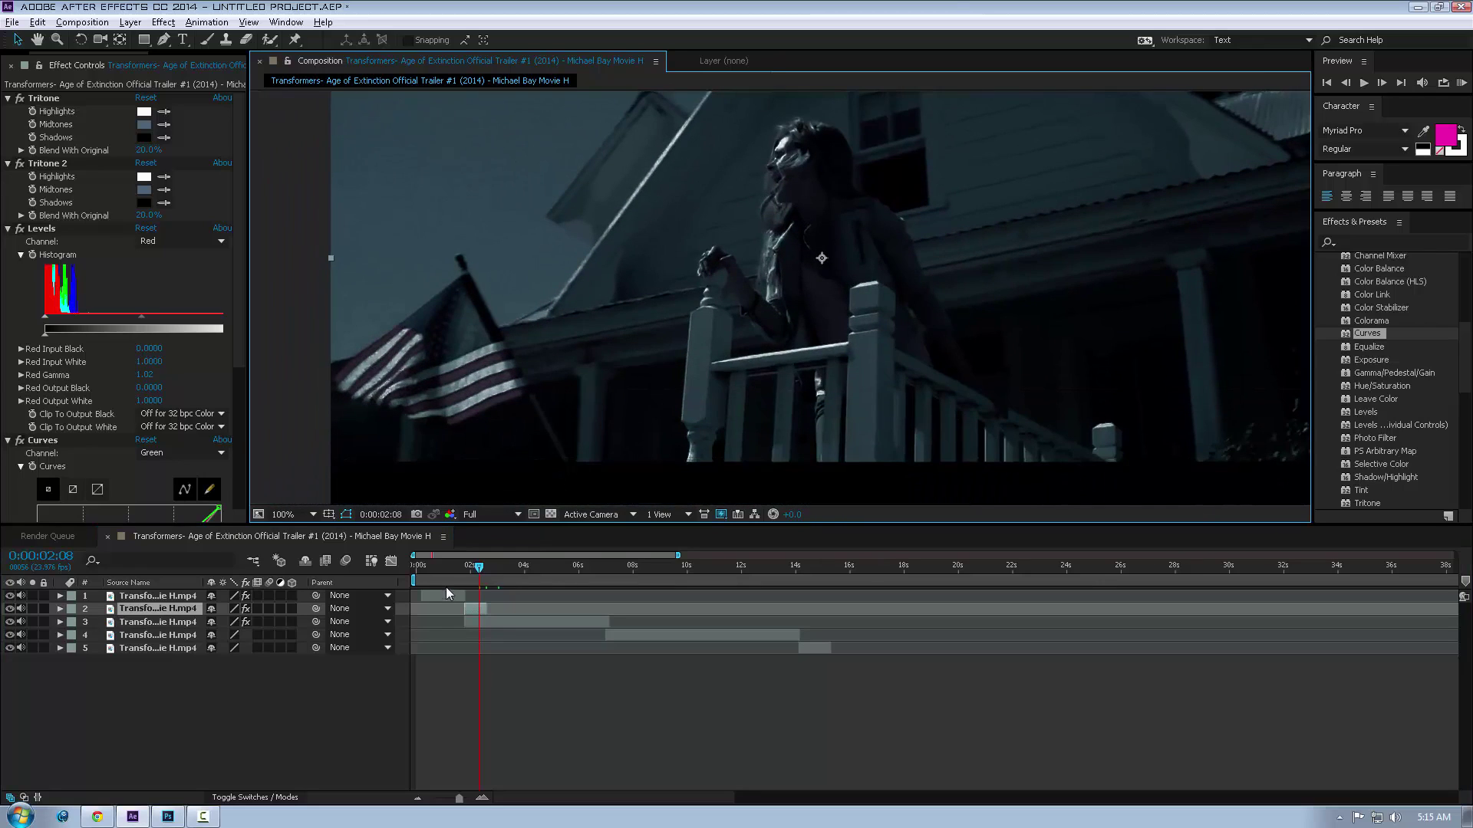
left_click(444, 568)
left_click_drag(447, 566, 434, 566)
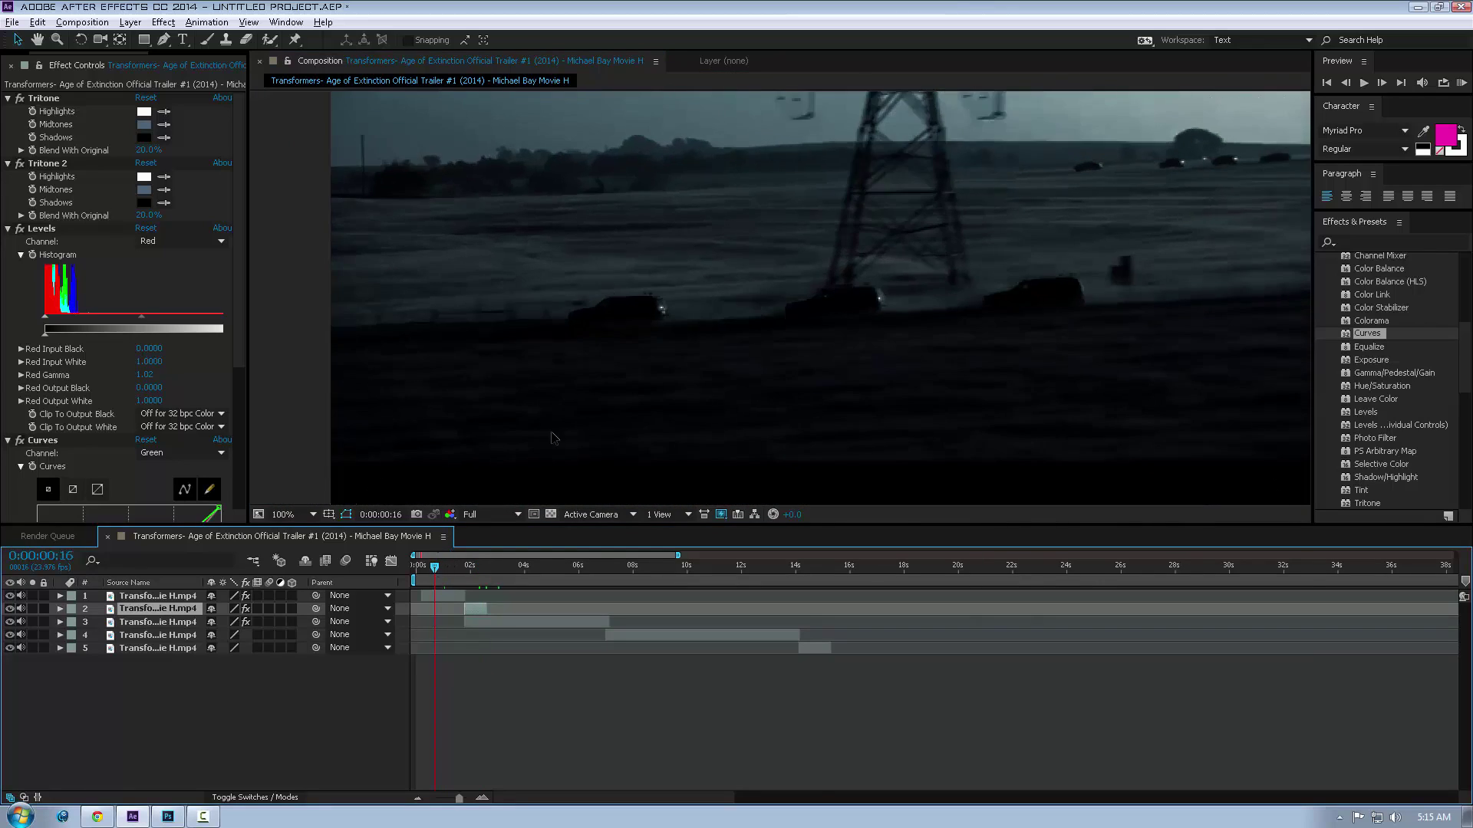
scroll(783, 353, "down", 2)
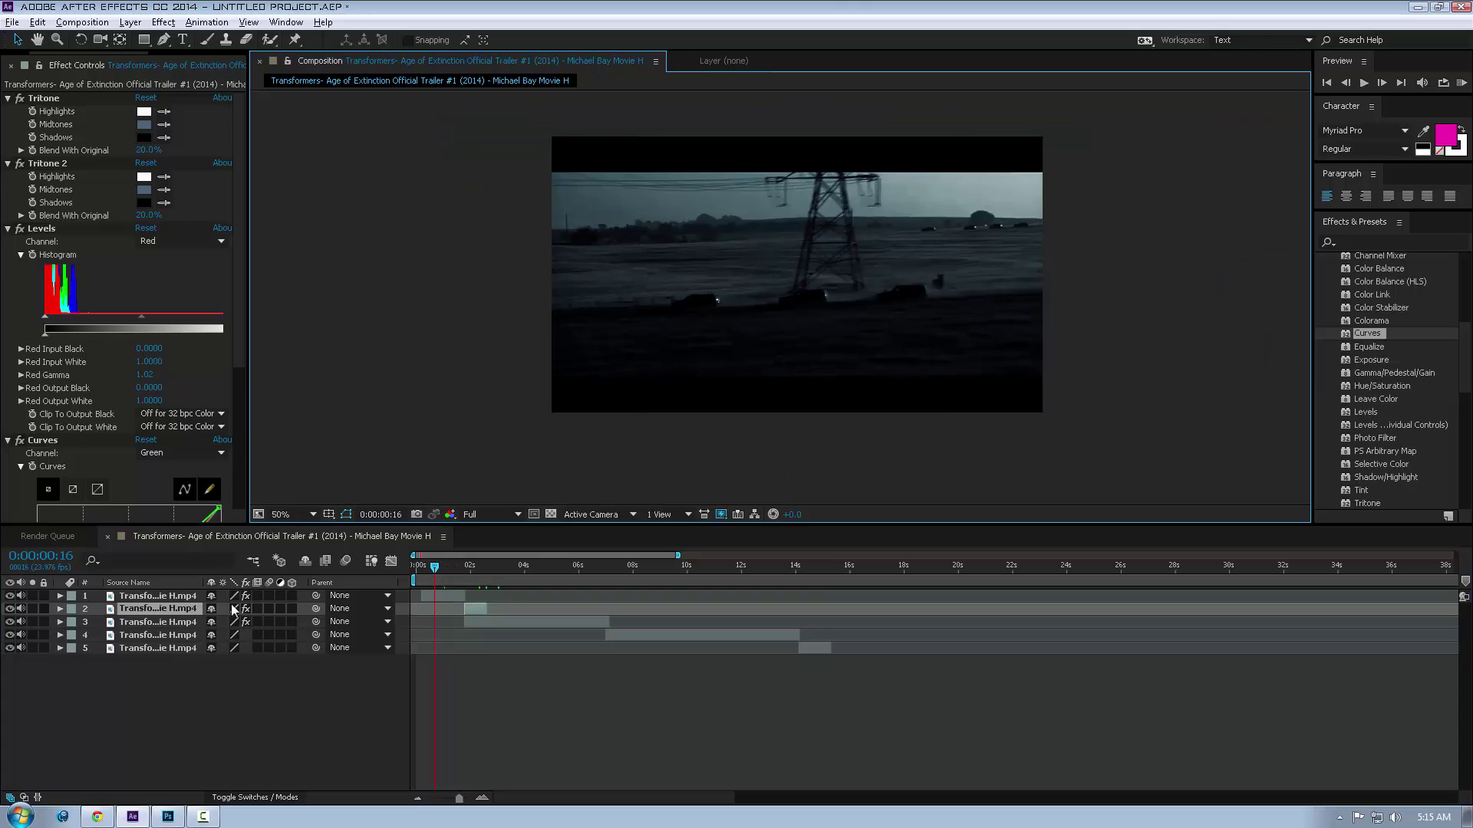
scroll(169, 374, "down", 3)
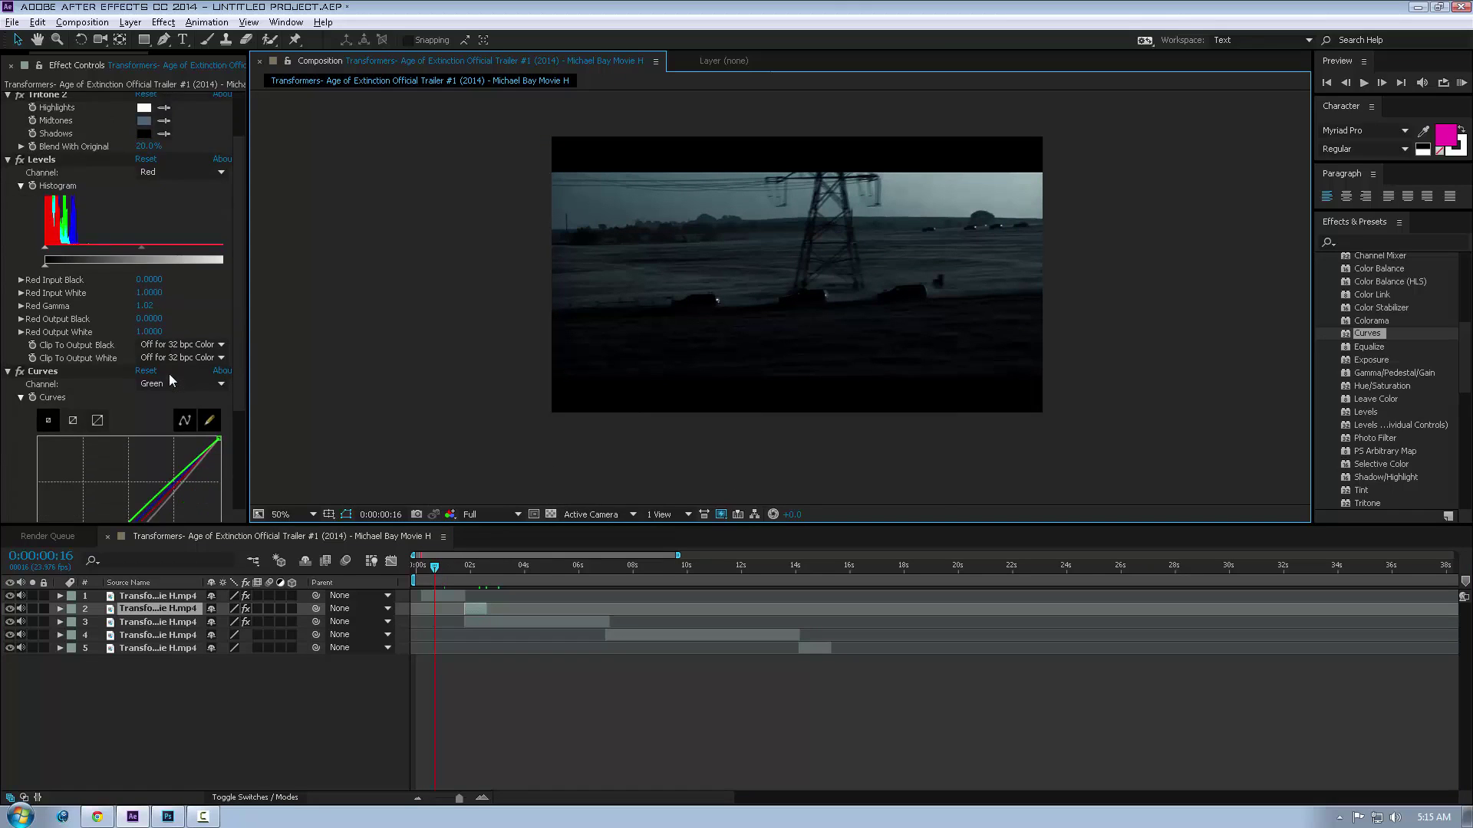
left_click(433, 595)
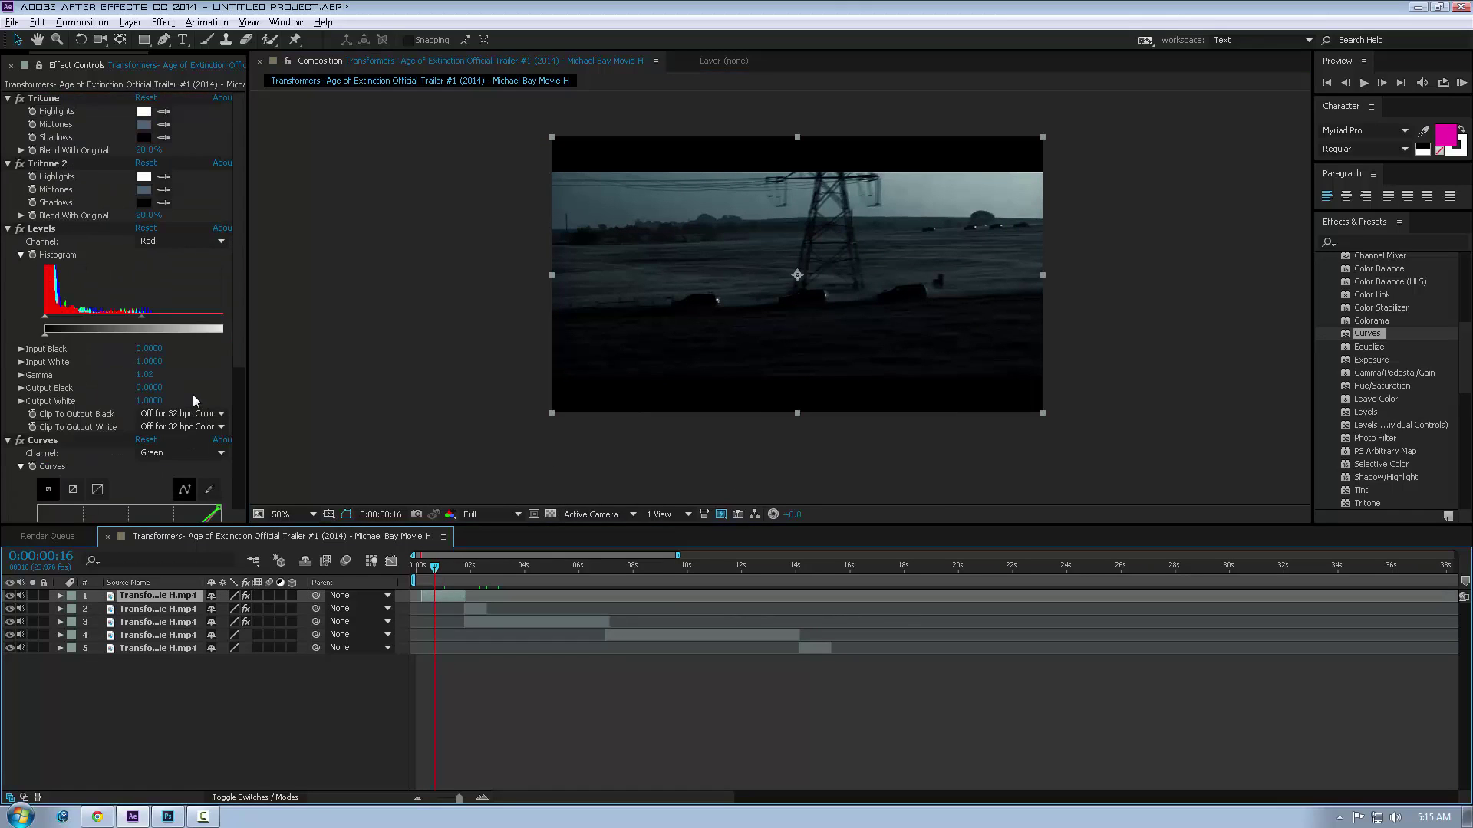
left_click(56, 164)
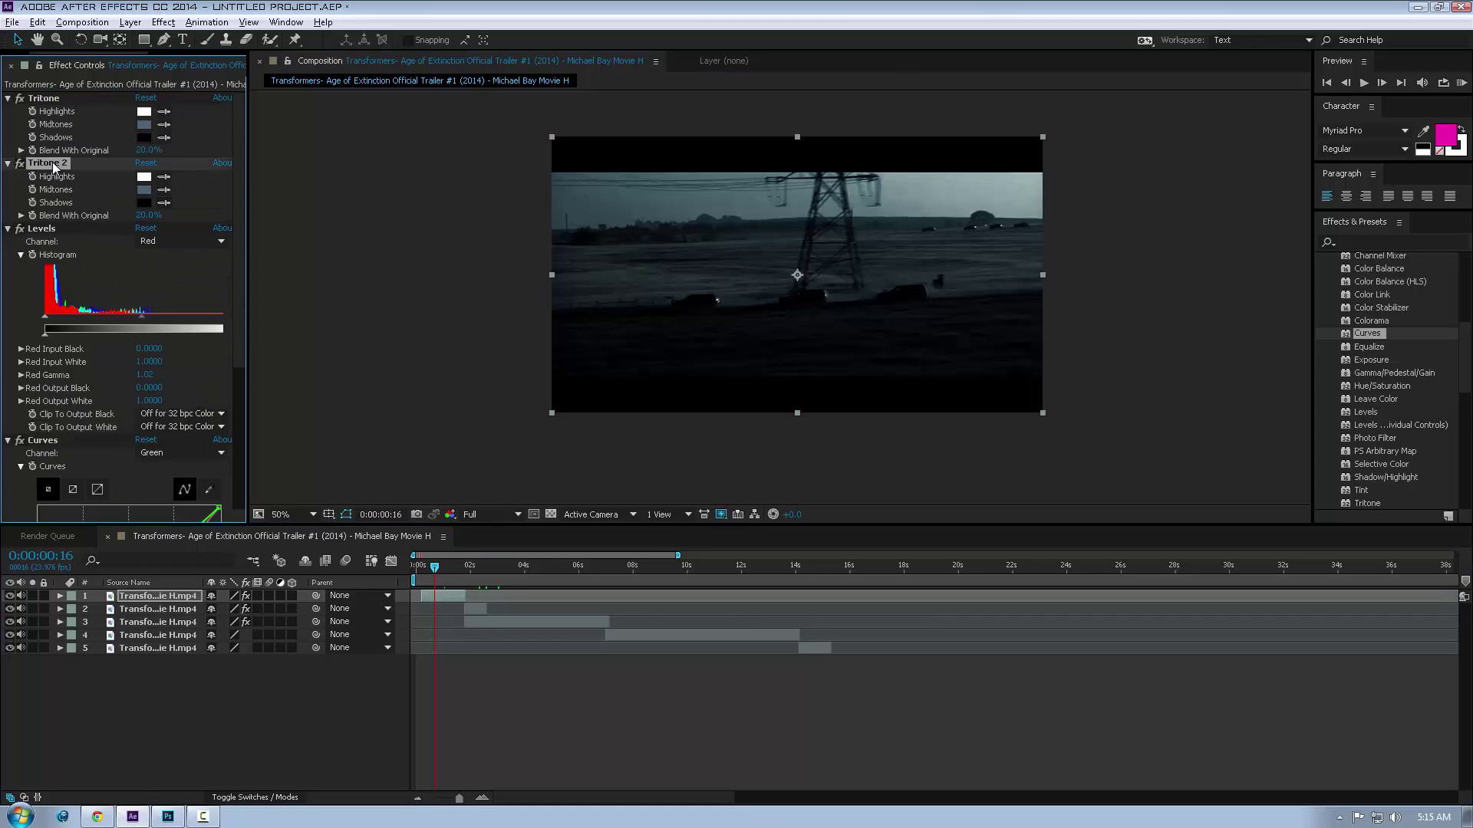
key("Delete")
left_click(57, 165)
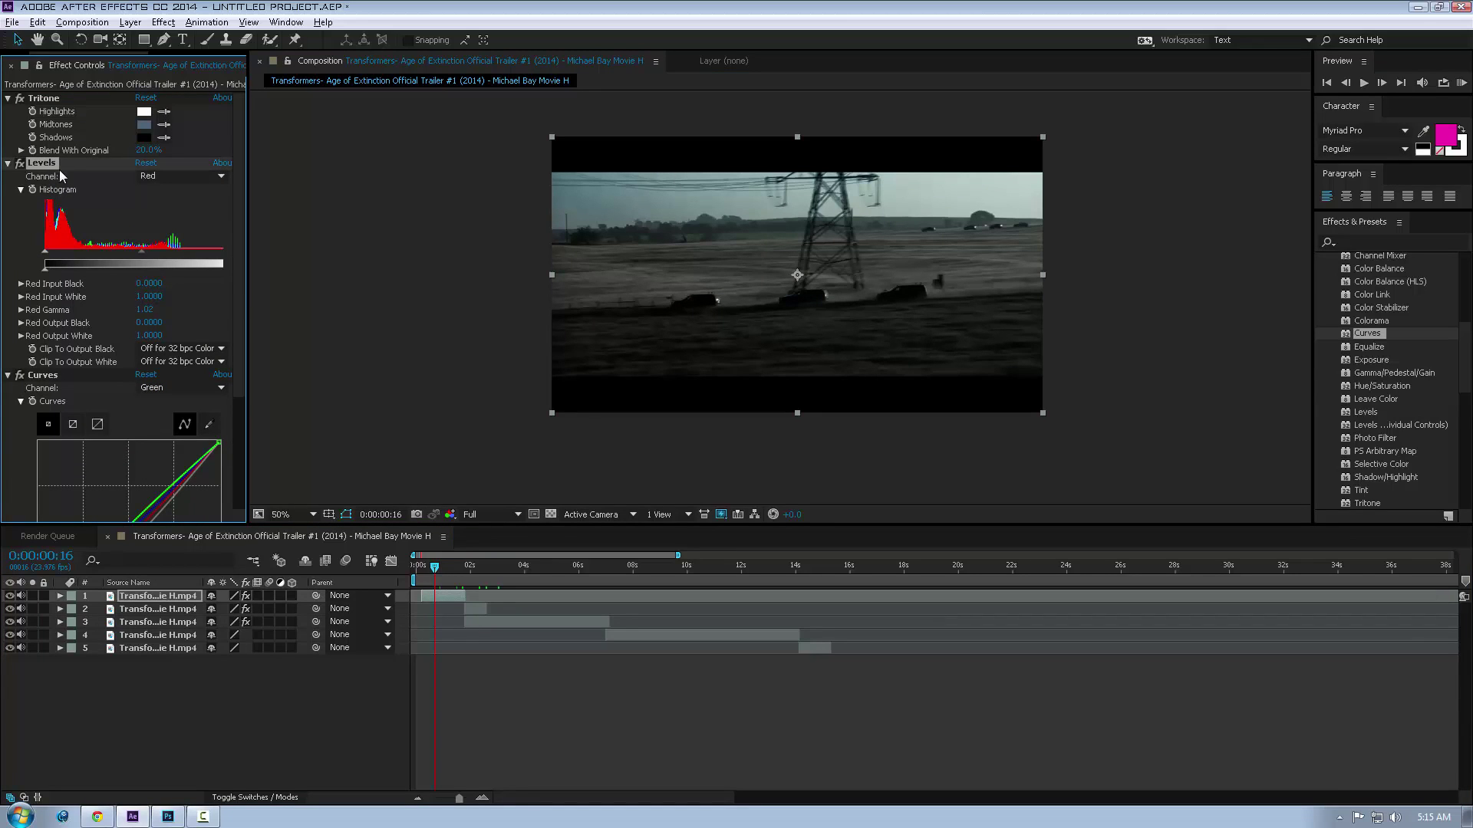
On the short house shot layer, set Tritone 2's Midtones to dark red 591B1E and its Blend With Original to 51%.
scroll(578, 305, "up", 2)
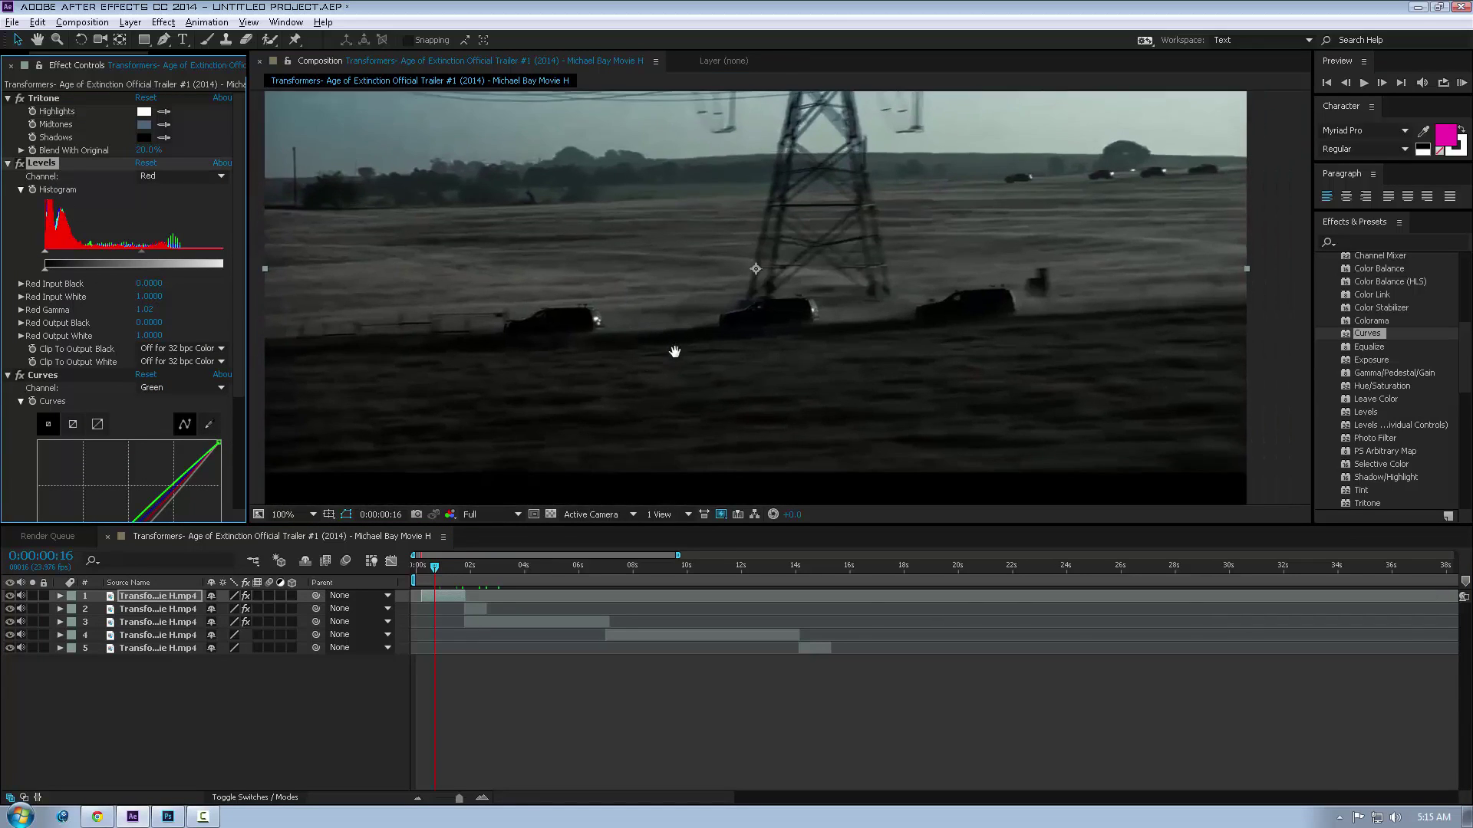
left_click_drag(435, 567, 480, 571)
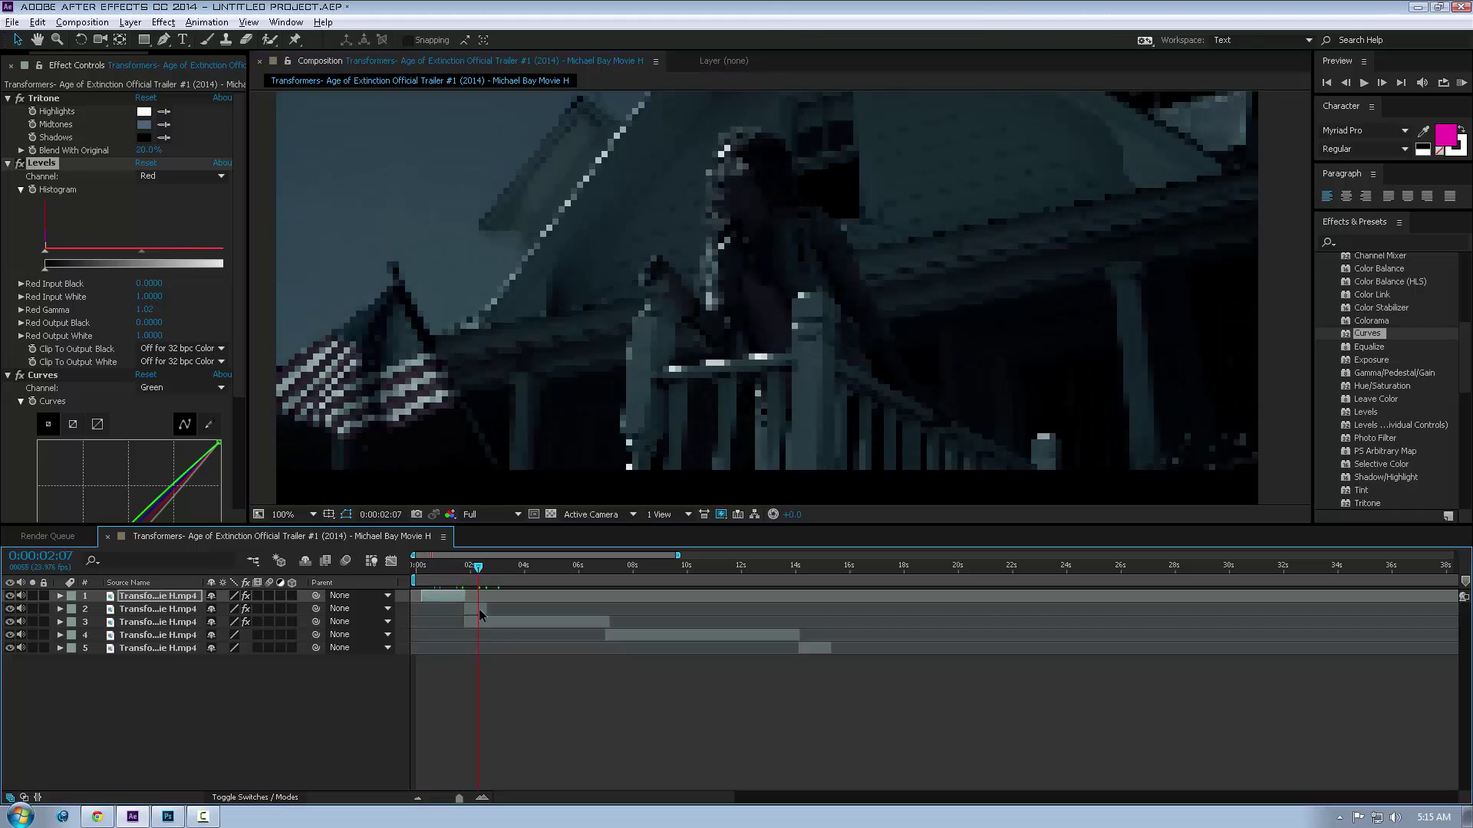
left_click(480, 611)
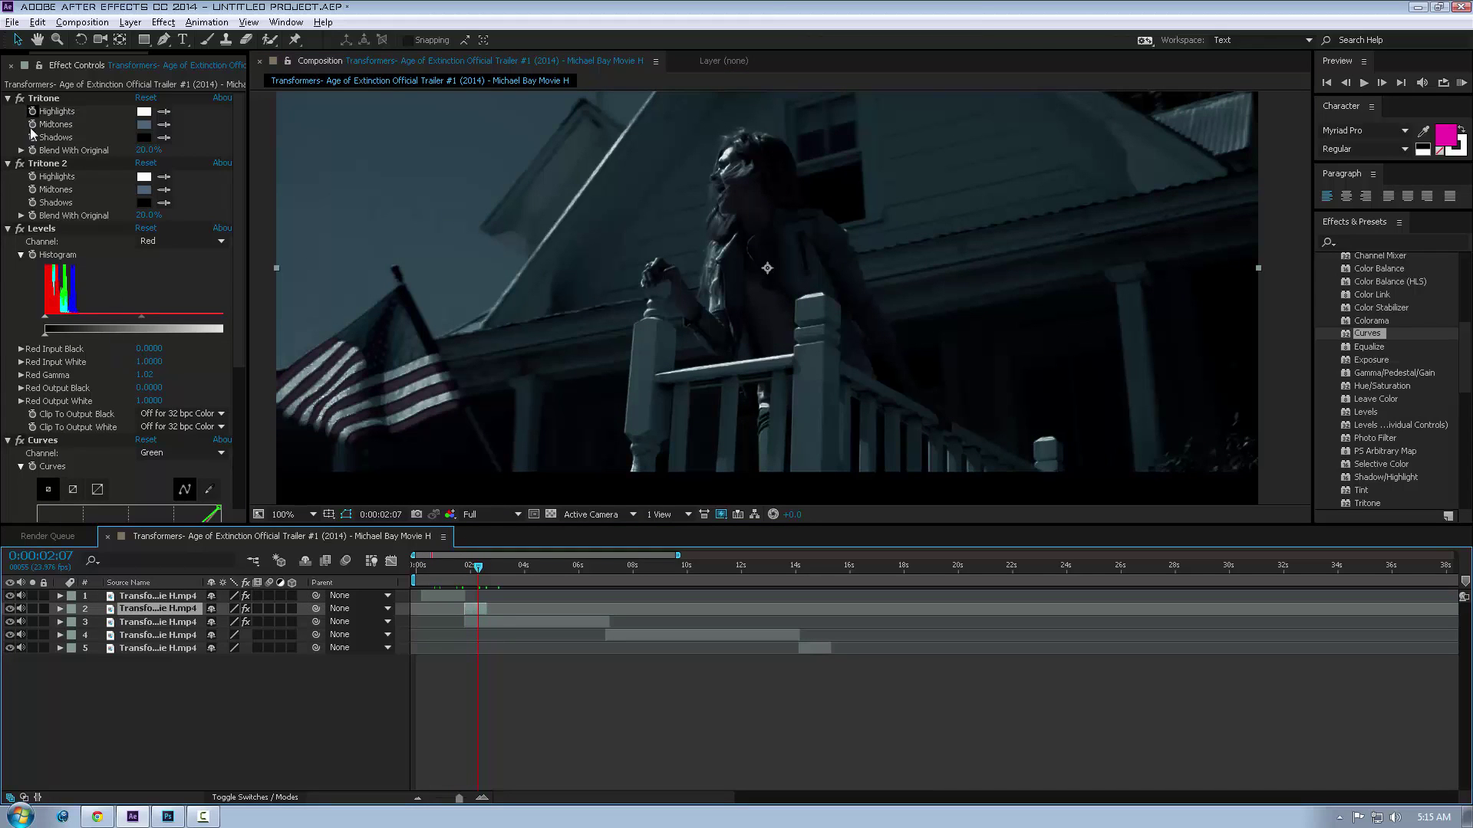
left_click_drag(148, 218, 135, 218)
left_click(140, 189)
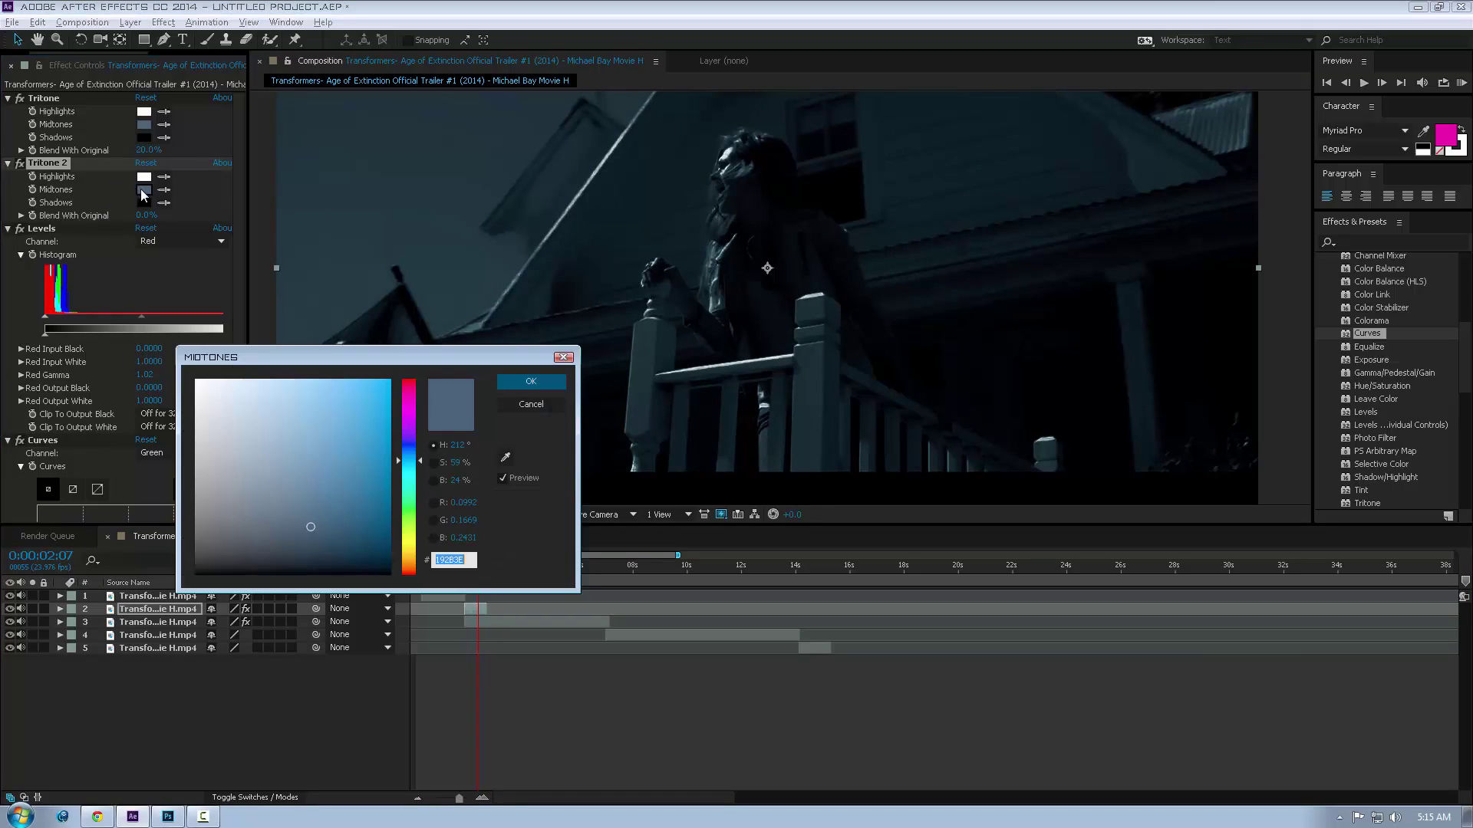
left_click_drag(420, 460, 402, 386)
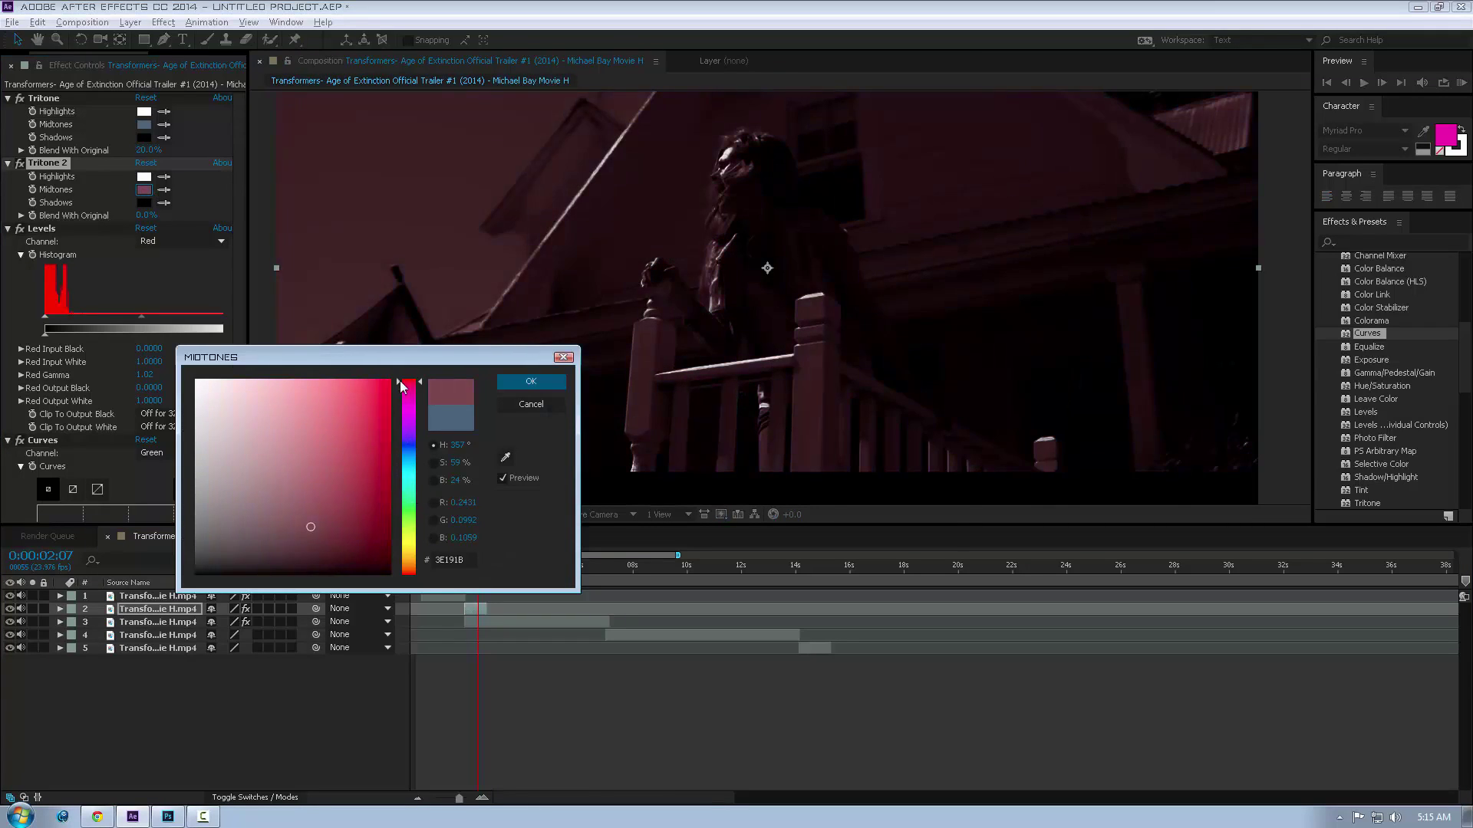
left_click_drag(327, 523, 331, 506)
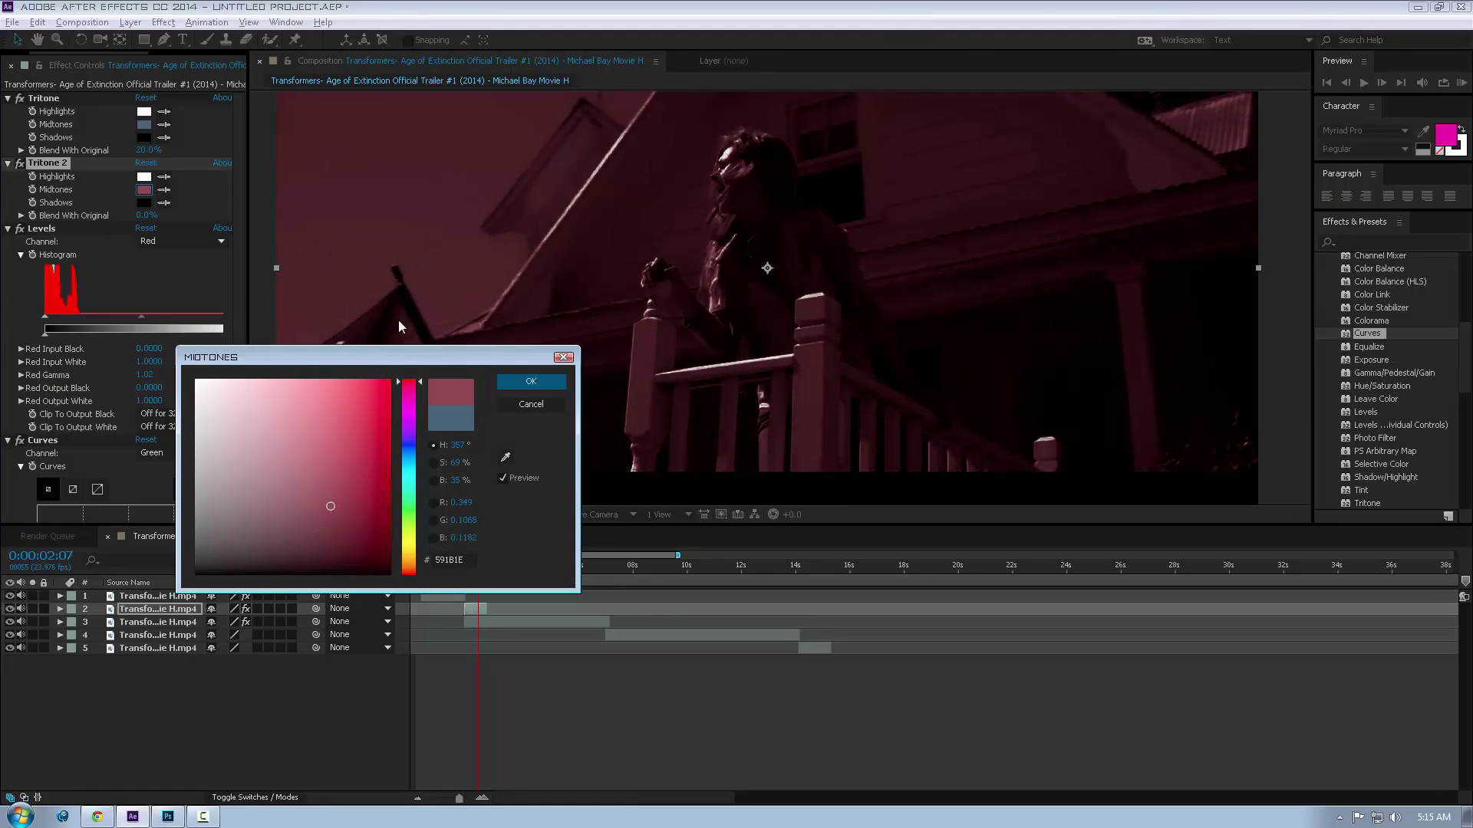
left_click(531, 382)
left_click_drag(145, 216, 177, 212)
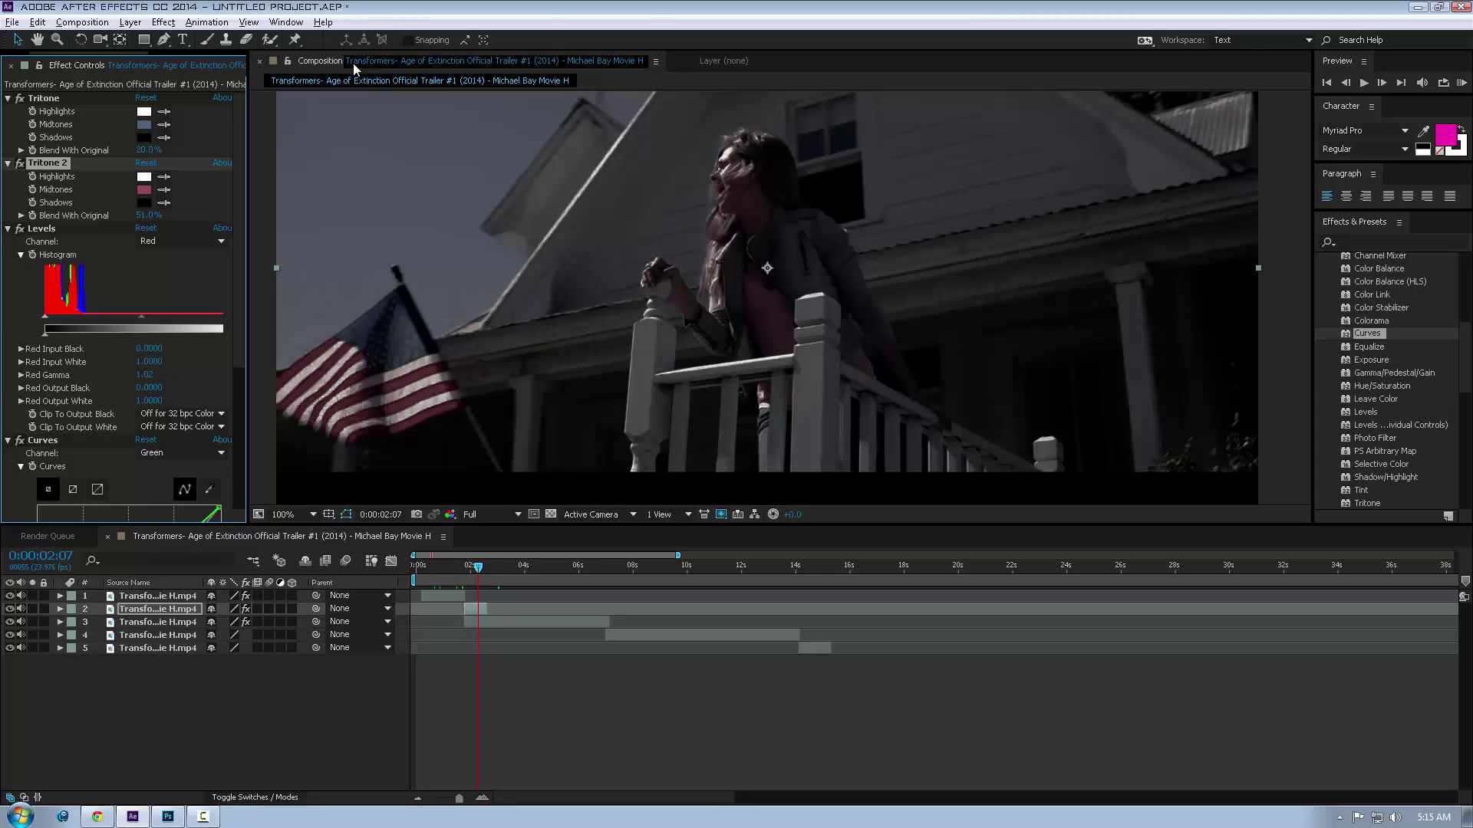
Inspect the house shot up close and compare its colors with Tritone 2 switched off and on.
scroll(725, 176, "up", 4)
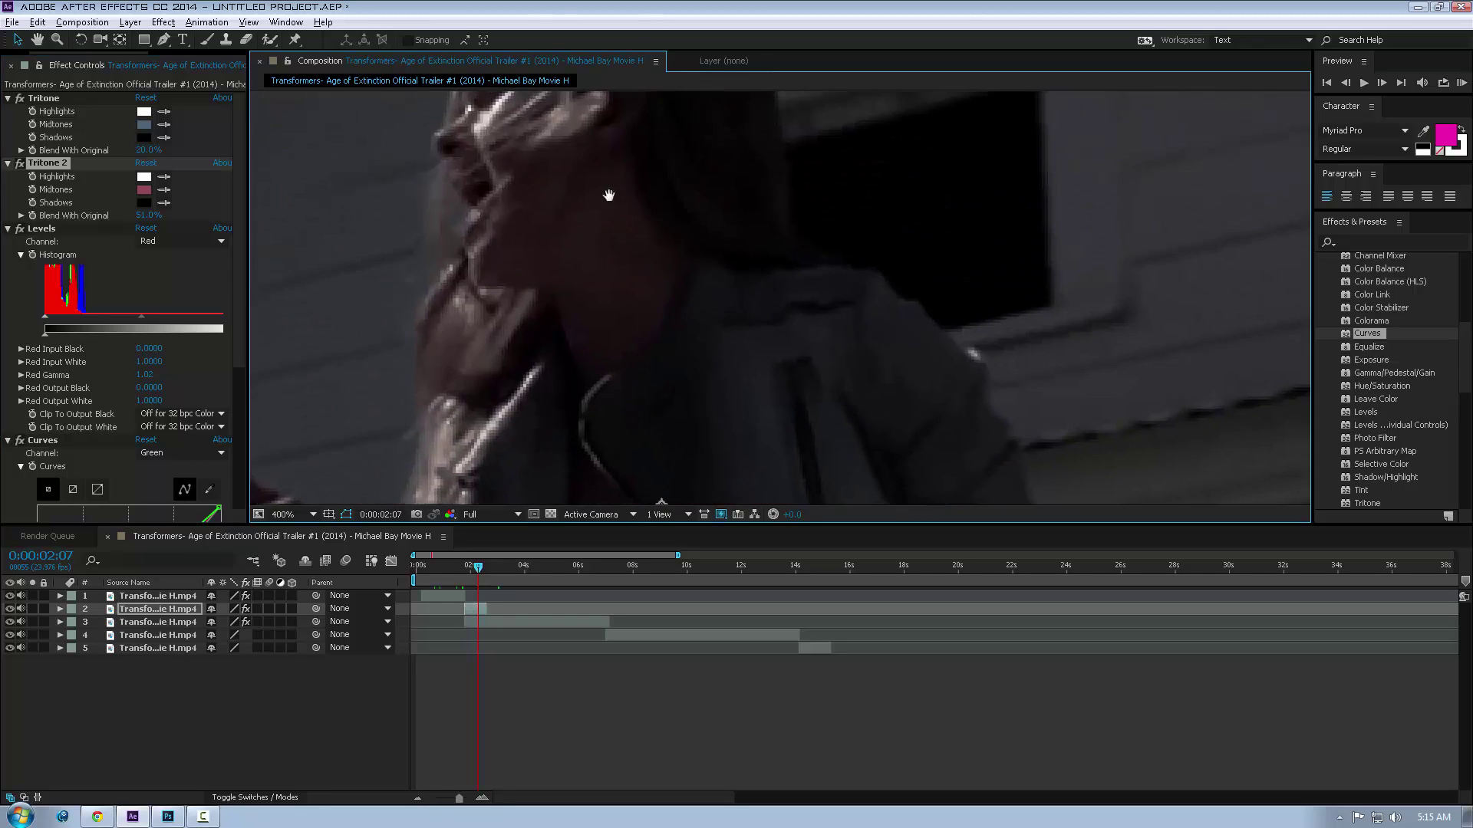
left_click_drag(683, 194, 1020, 333)
left_click_drag(552, 318, 932, 268)
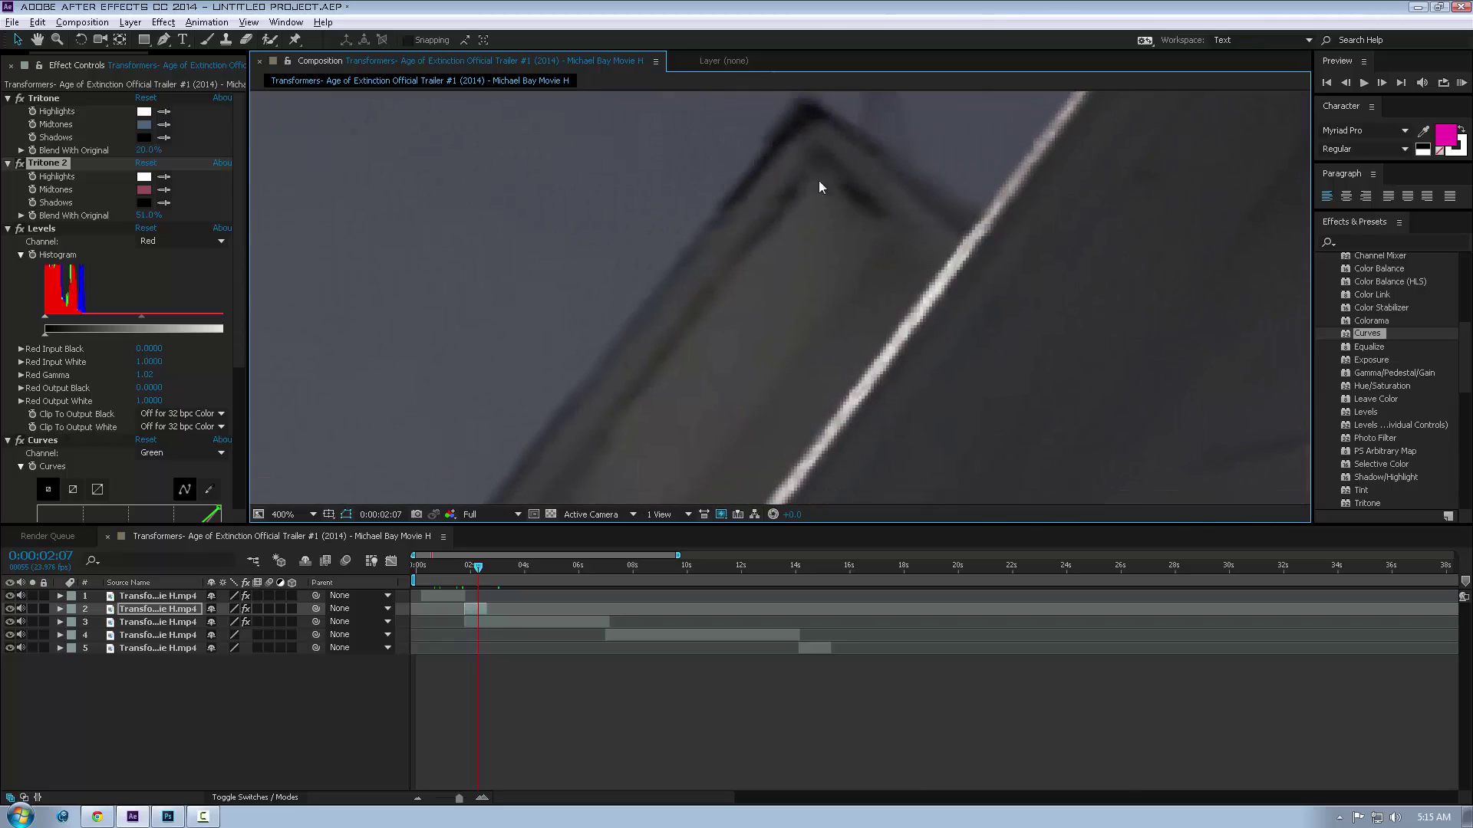
left_click(20, 163)
left_click(20, 163)
left_click(20, 163)
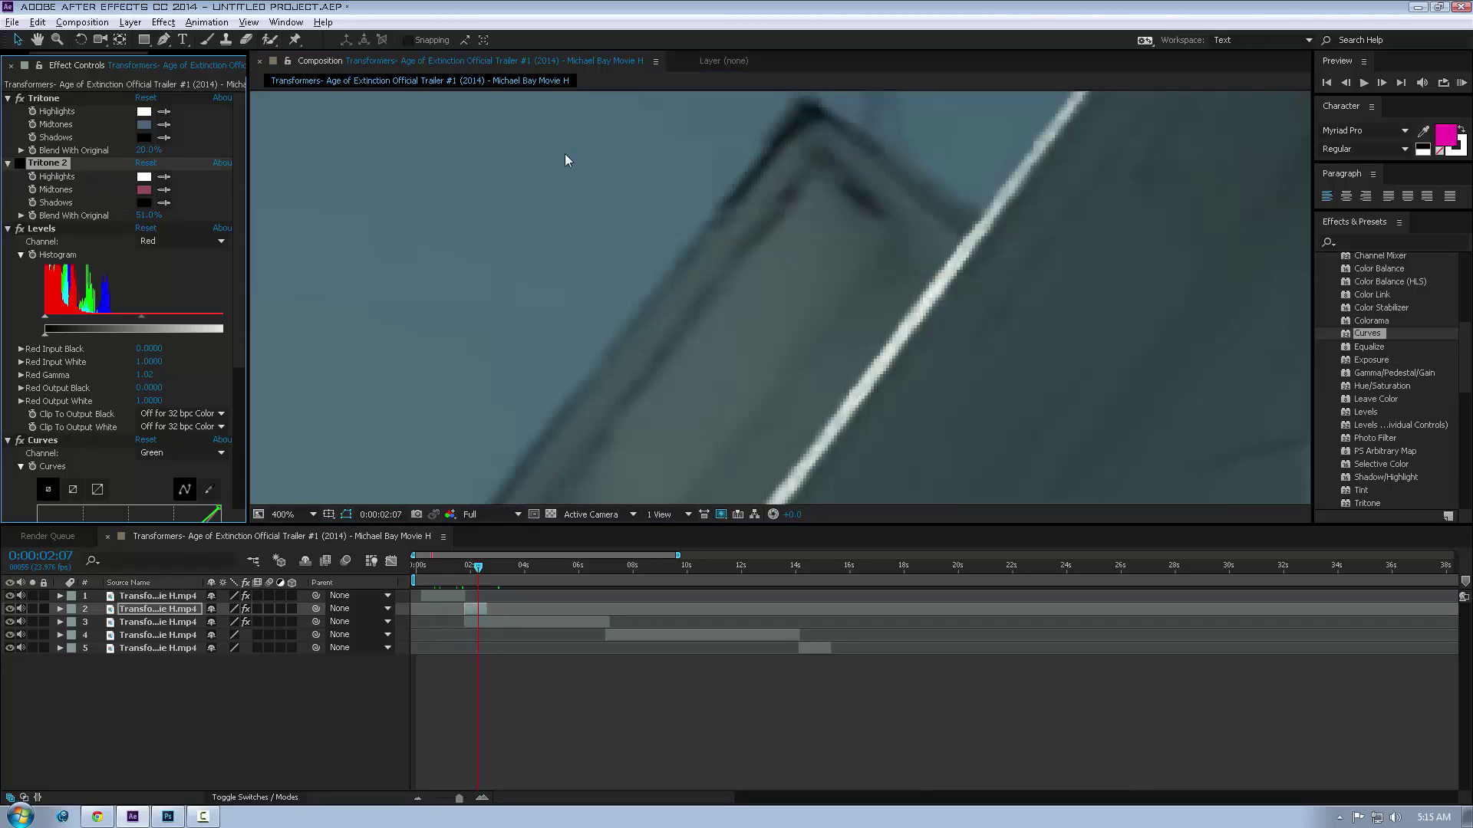
left_click(20, 163)
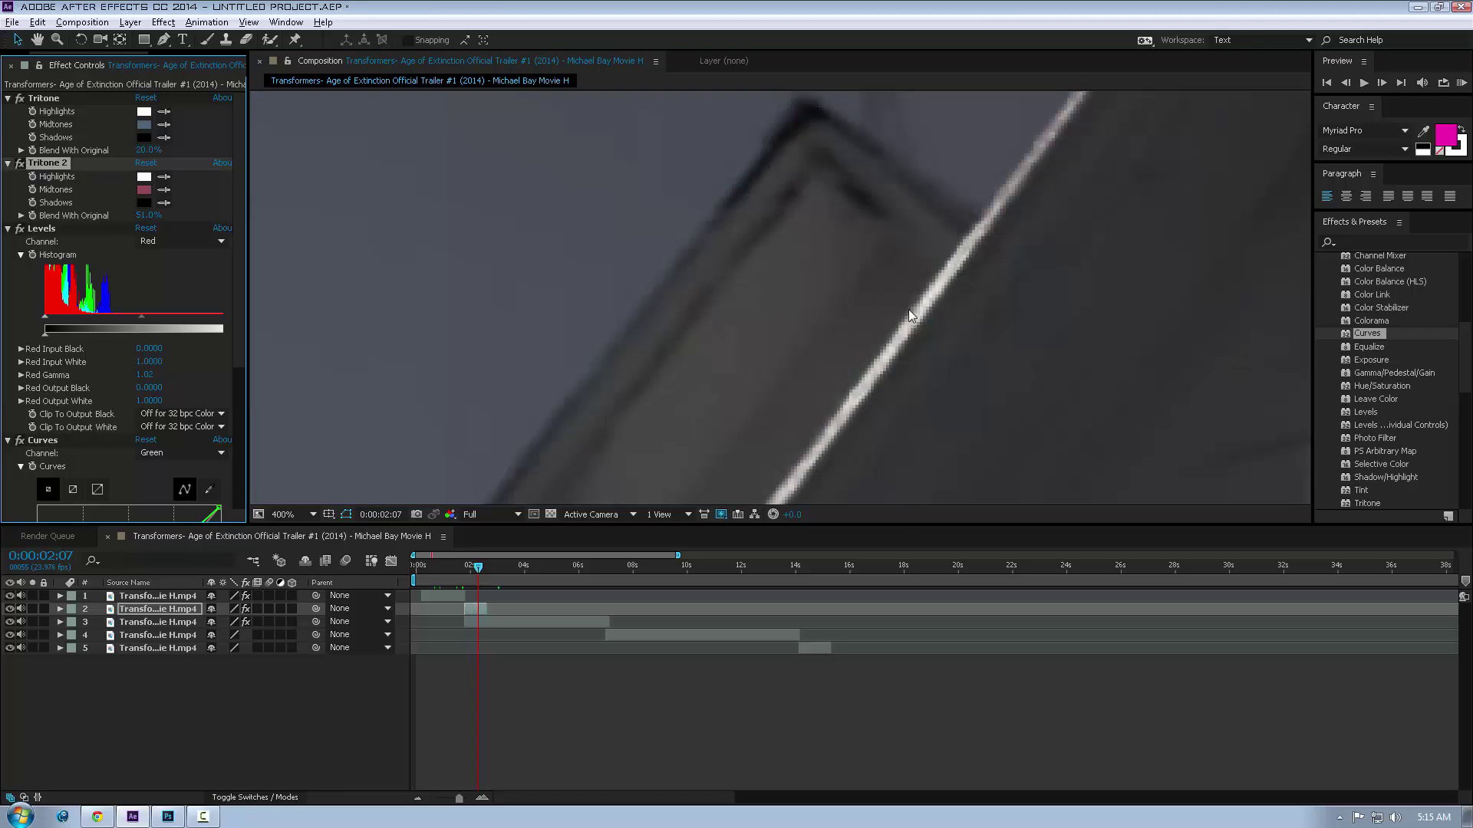
scroll(908, 309, "down", 5)
scroll(885, 242, "up", 1)
left_click_drag(1002, 358, 920, 317)
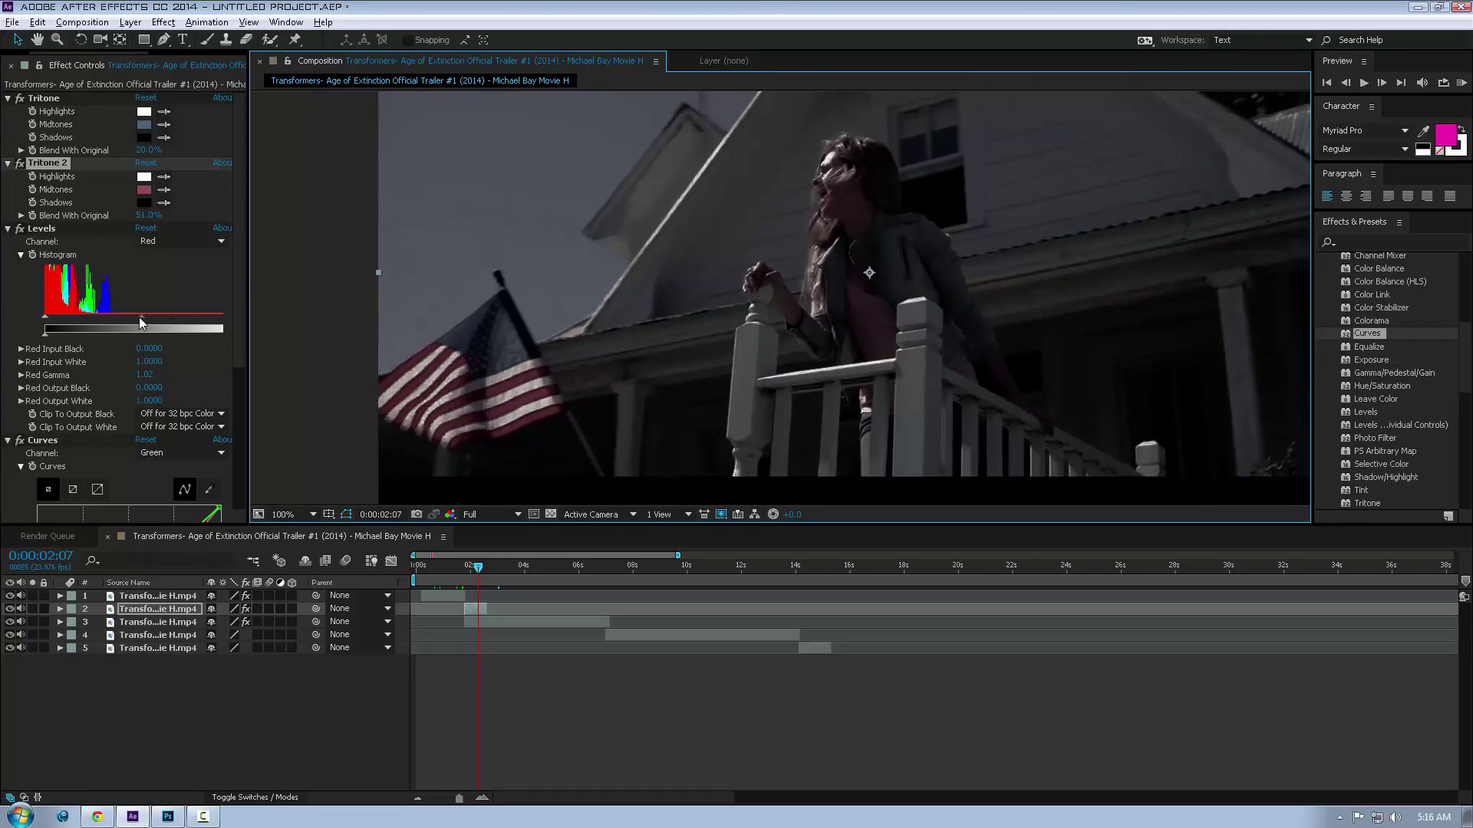
Raise the house shot's Red Input Black in Levels to 0.0118 and add a Photo Filter effect with Warming Filter (85).
left_click_drag(44, 320, 48, 320)
left_click_drag(835, 260, 752, 276)
scroll(214, 332, "down", 6)
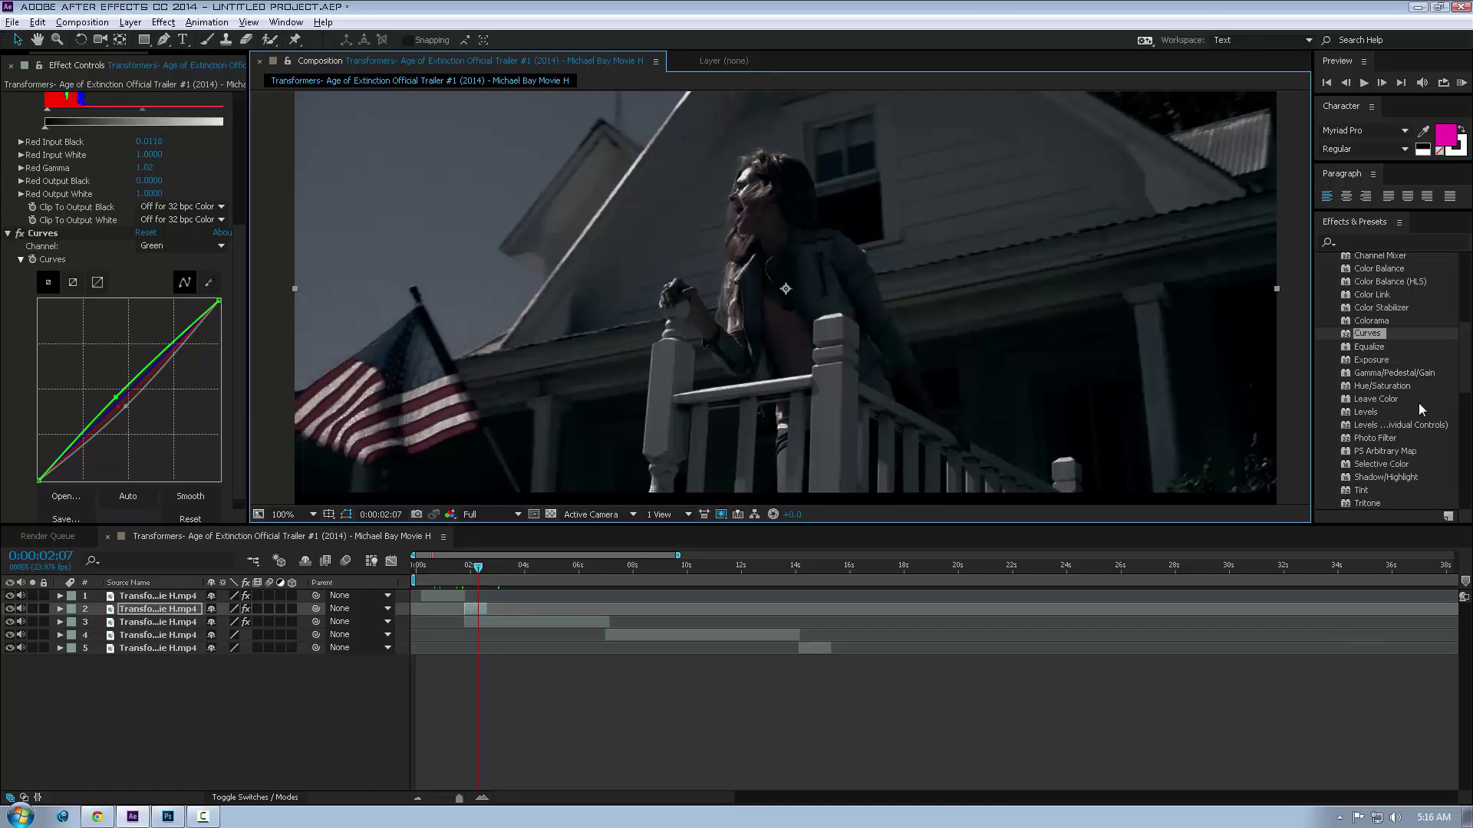
mouse_move(1373, 439)
left_mouse_down()
mouse_move(776, 343)
mouse_move(243, 315)
left_mouse_up()
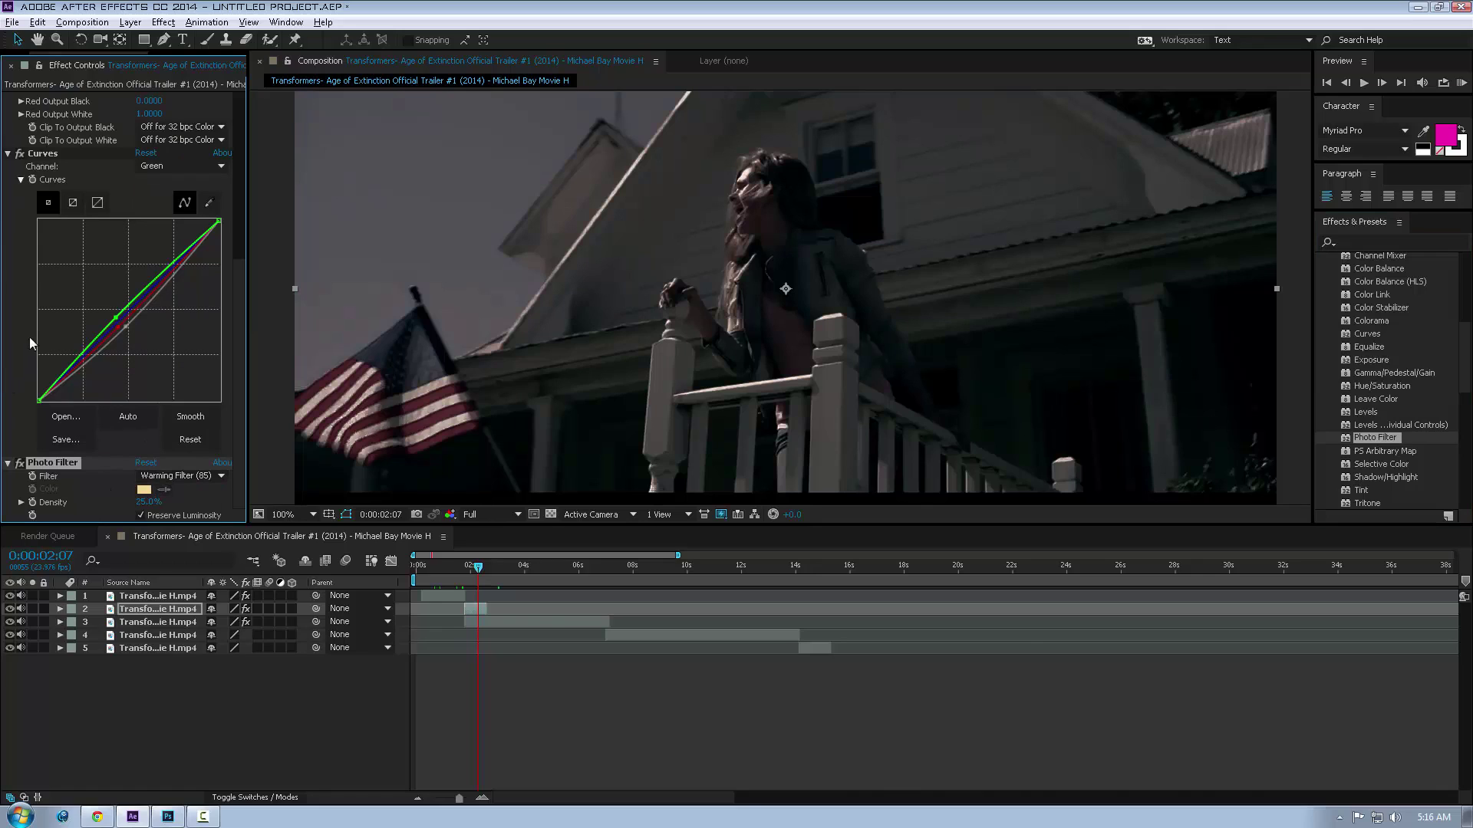
Turn off the Curves and Tritone 2 effects on the house shot and collapse its Levels settings.
left_click(22, 154)
scroll(23, 161, "up", 5)
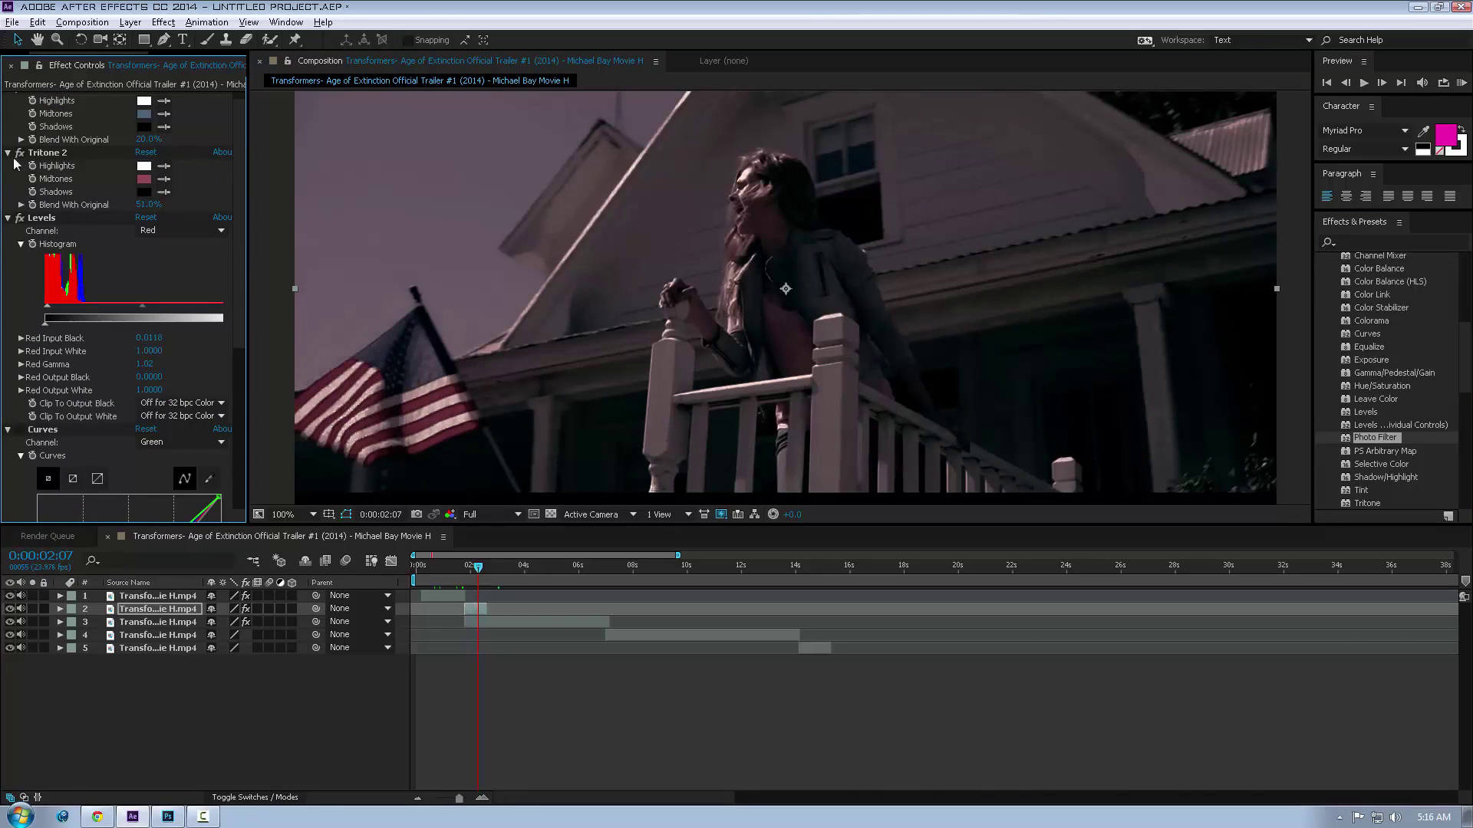
left_click(8, 217)
left_click(20, 152)
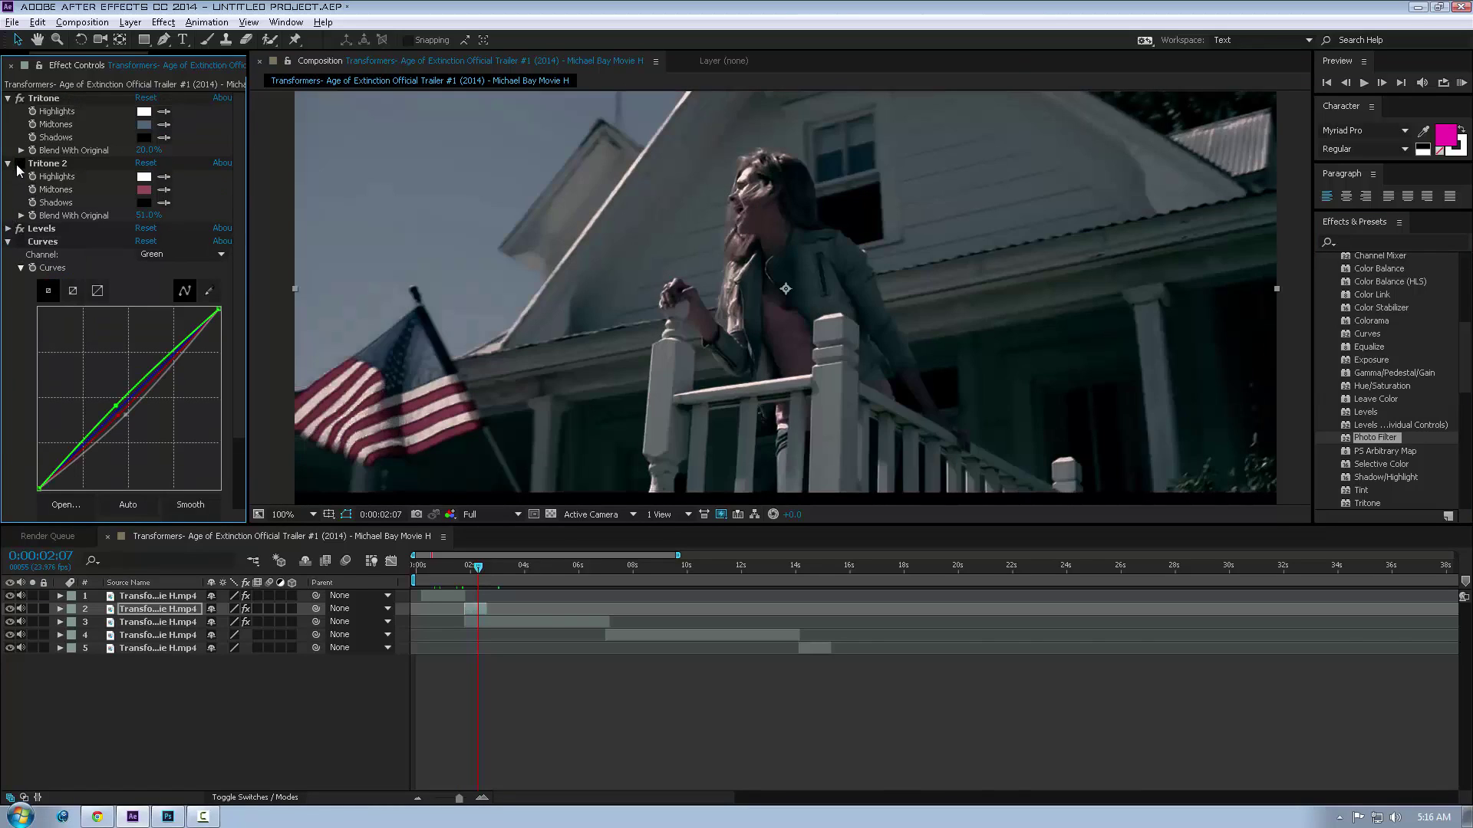
Turn off the house shot's first Tritone effect and try a much higher density for its Warming Filter (85).
left_click(21, 100)
scroll(131, 305, "down", 2)
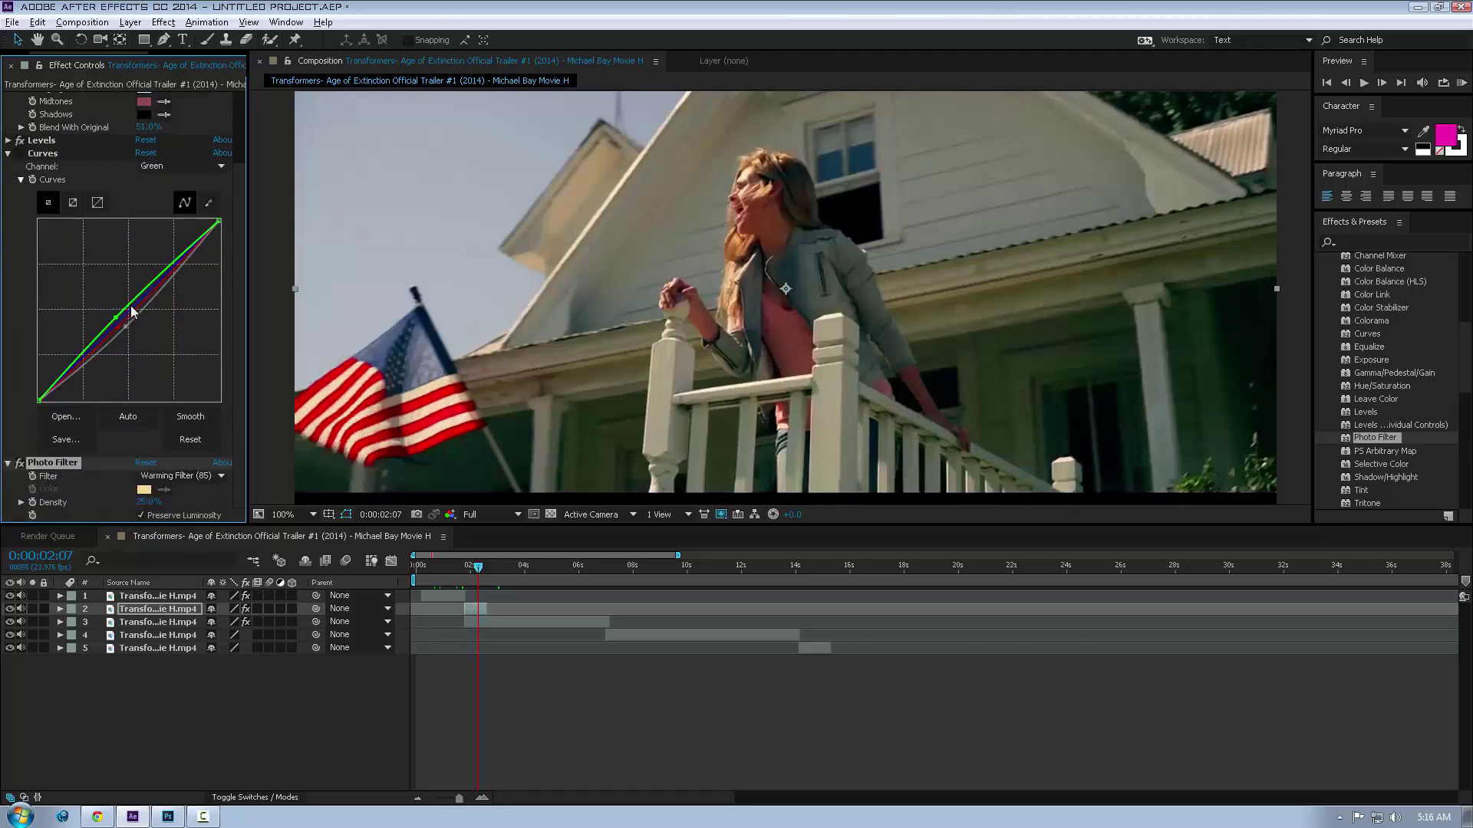
left_click(20, 463)
left_click_drag(142, 510, 64, 504)
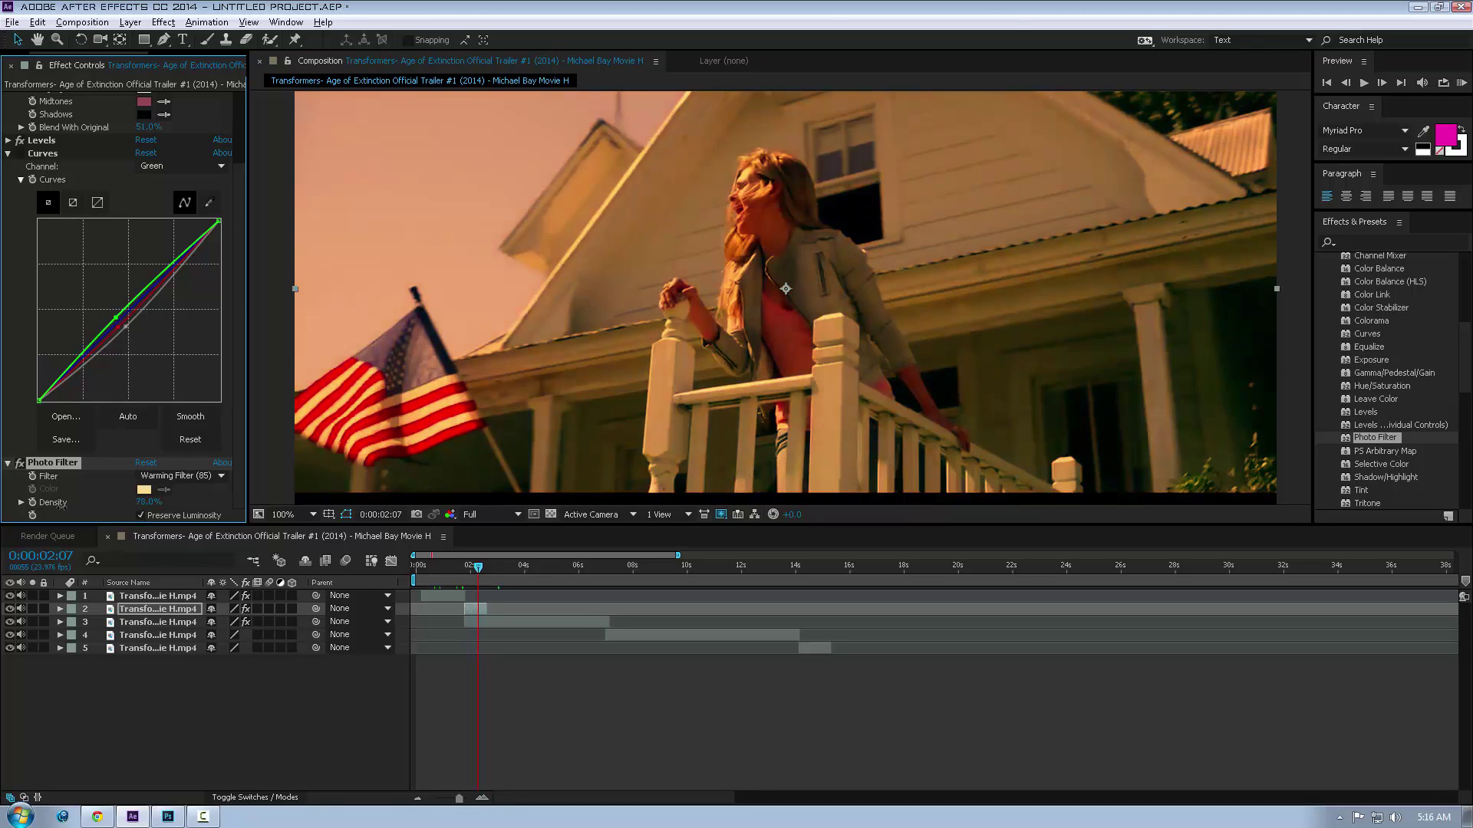
Try Cooling Filter (80) and Cooling Filter (LBB) in the house shot's Photo Filter, with the density at 56%.
left_click(181, 476)
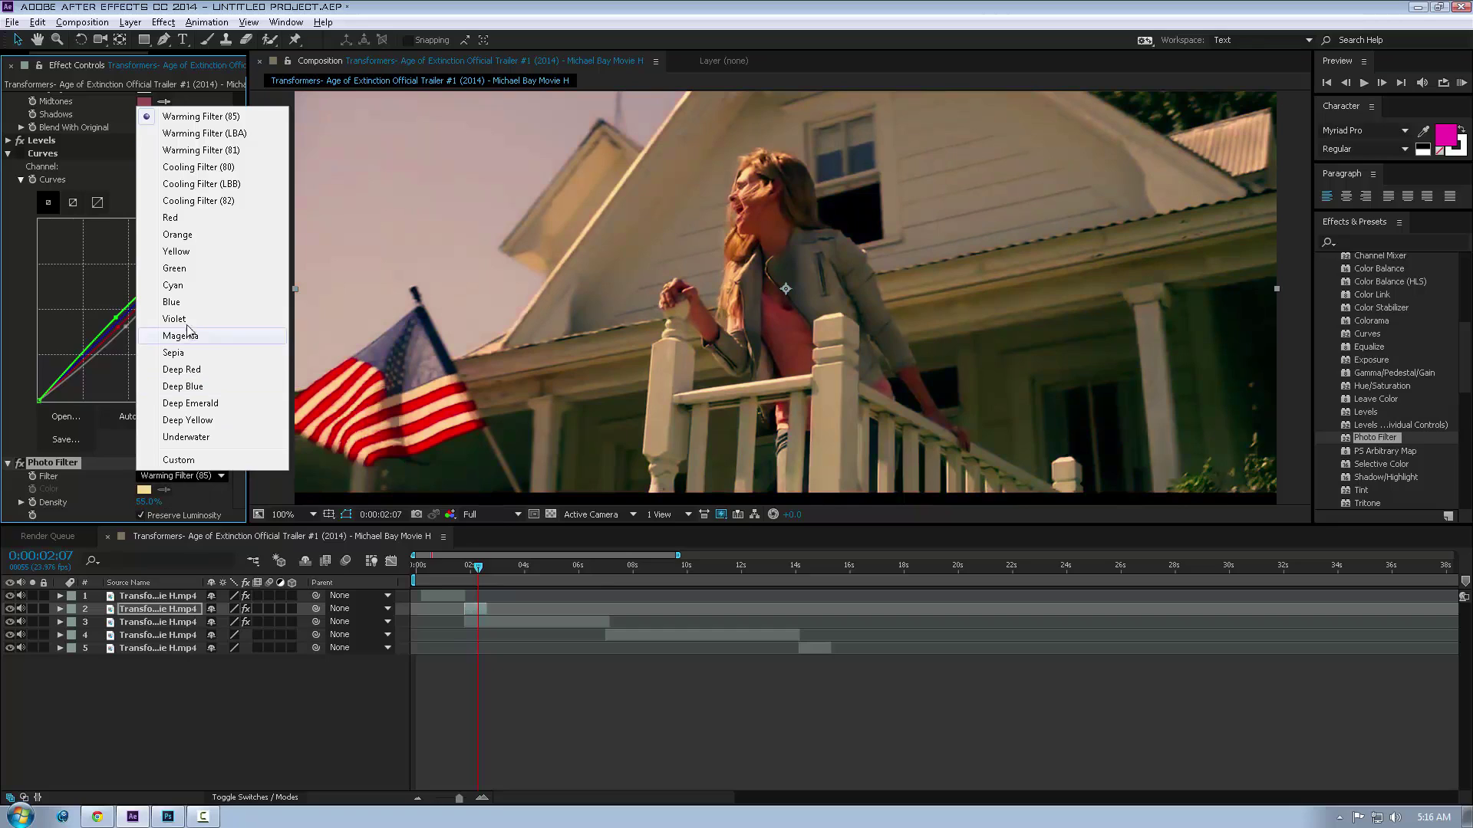
left_click(232, 170)
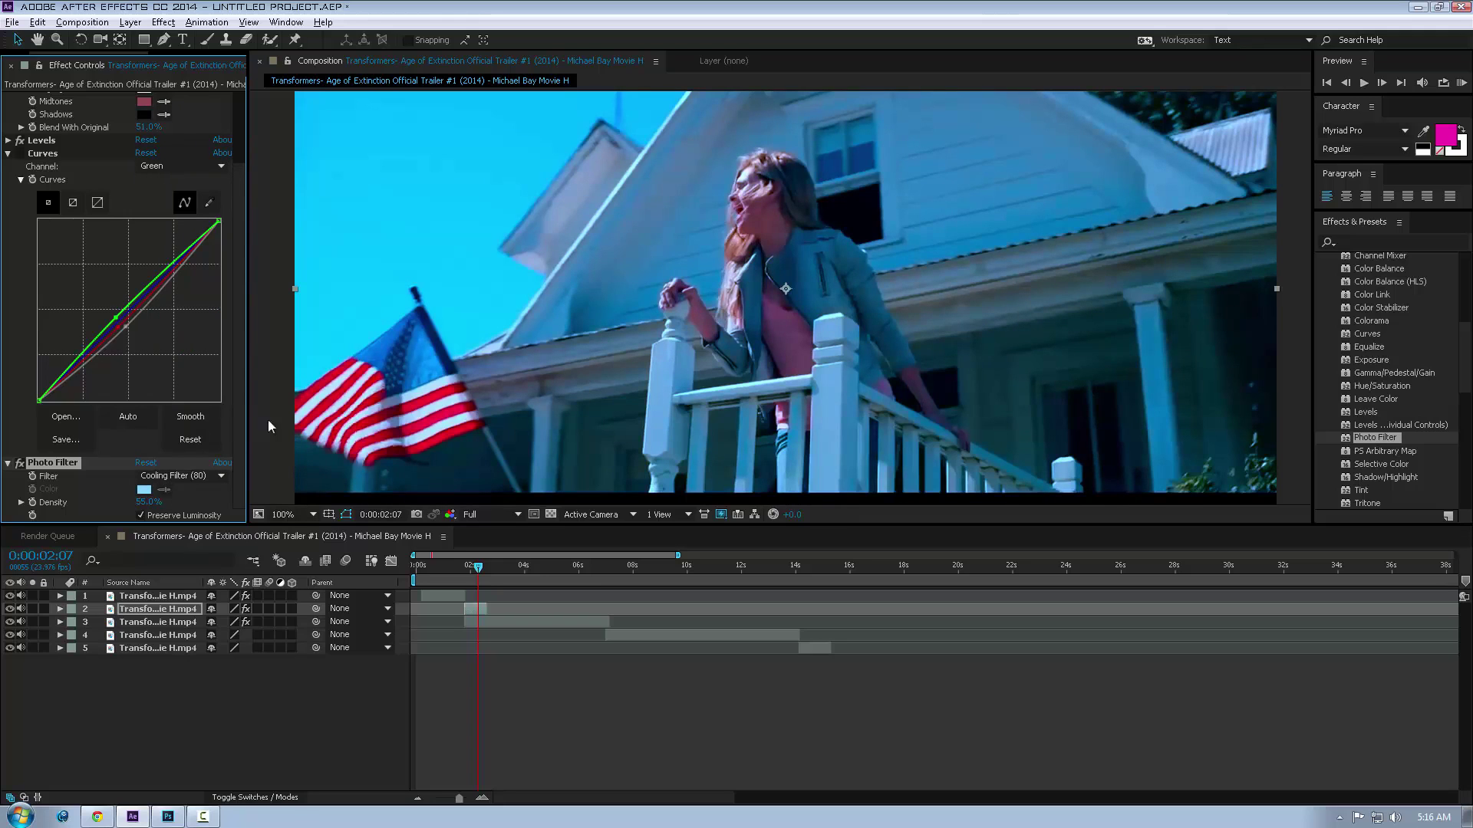
left_click_drag(148, 502, 137, 502)
left_click(178, 476)
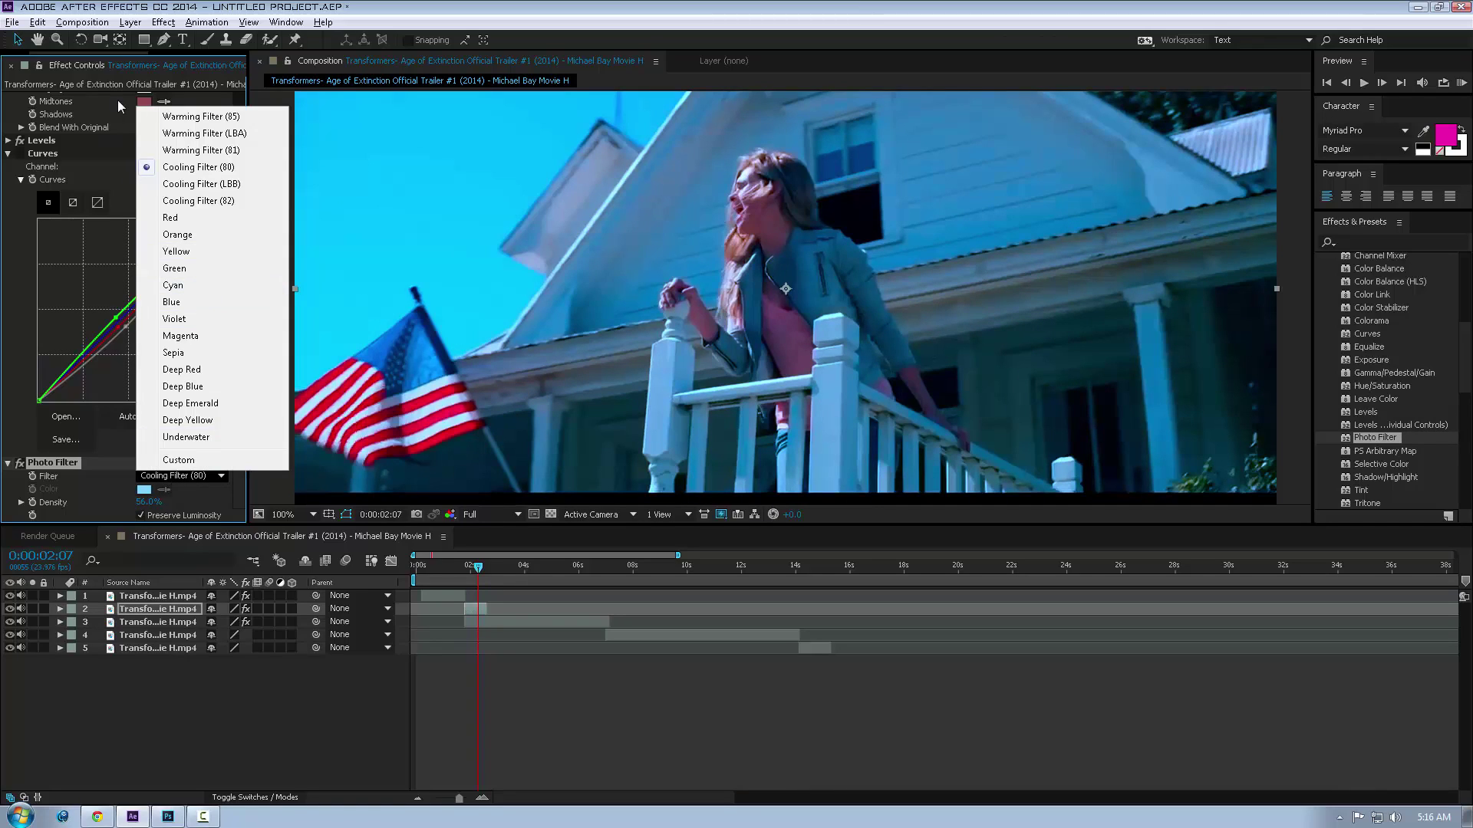
left_click(204, 184)
Delete the Photo Filter effect from the house shot and turn its Curves and both Tritone effects back on.
left_click(183, 164)
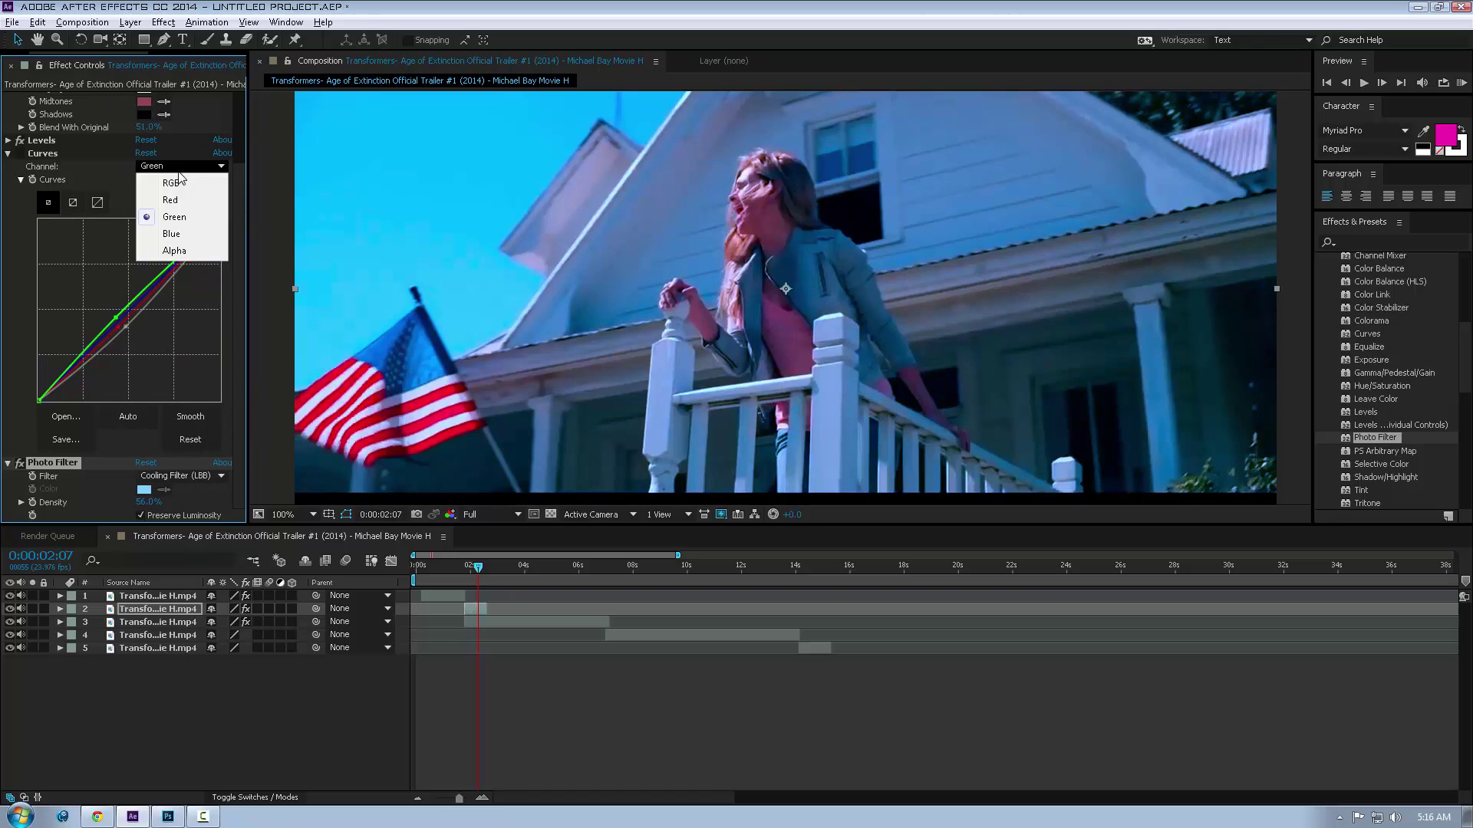
left_click(178, 259)
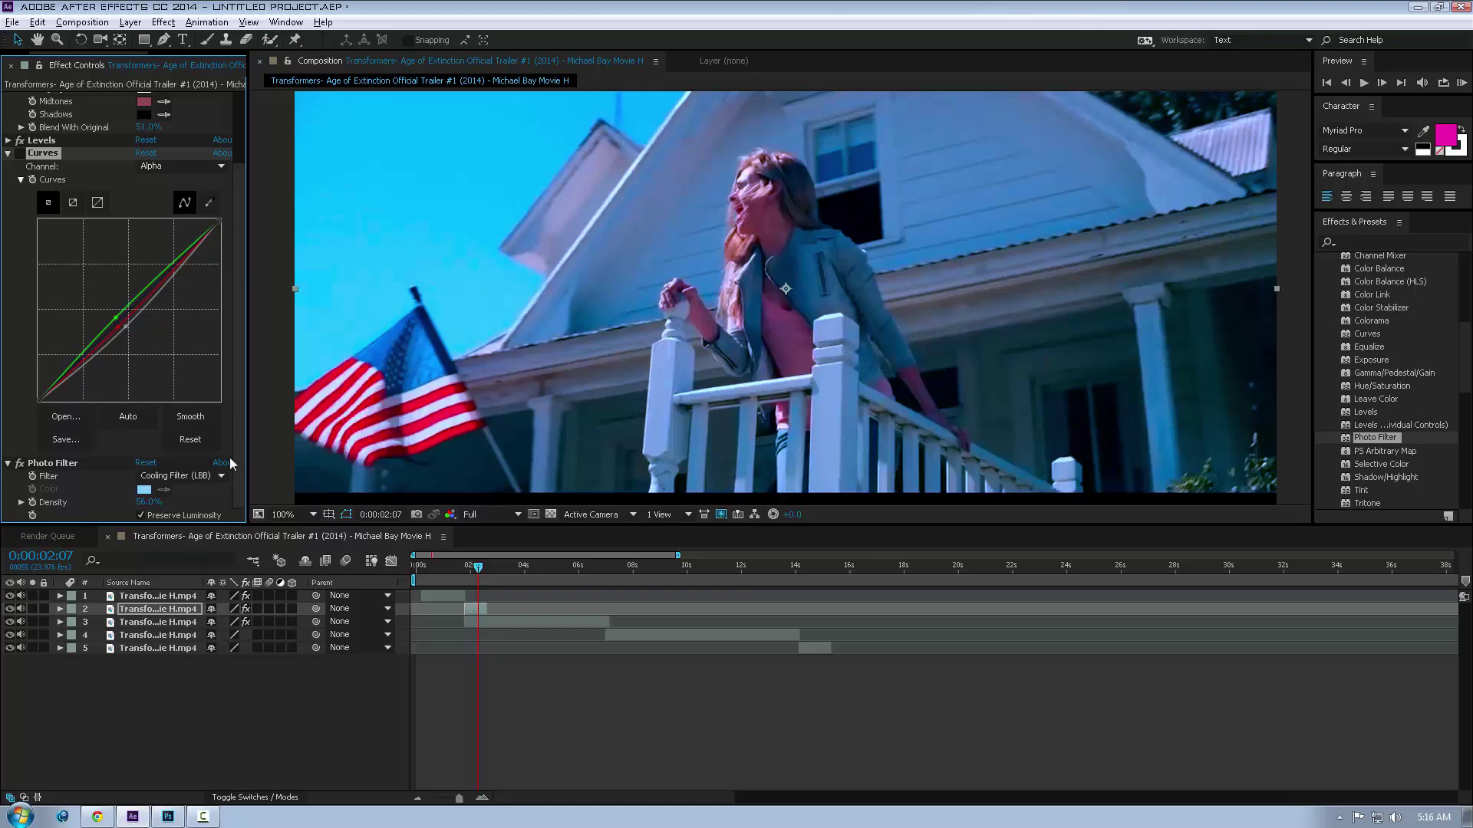
left_click(98, 463)
key("Delete")
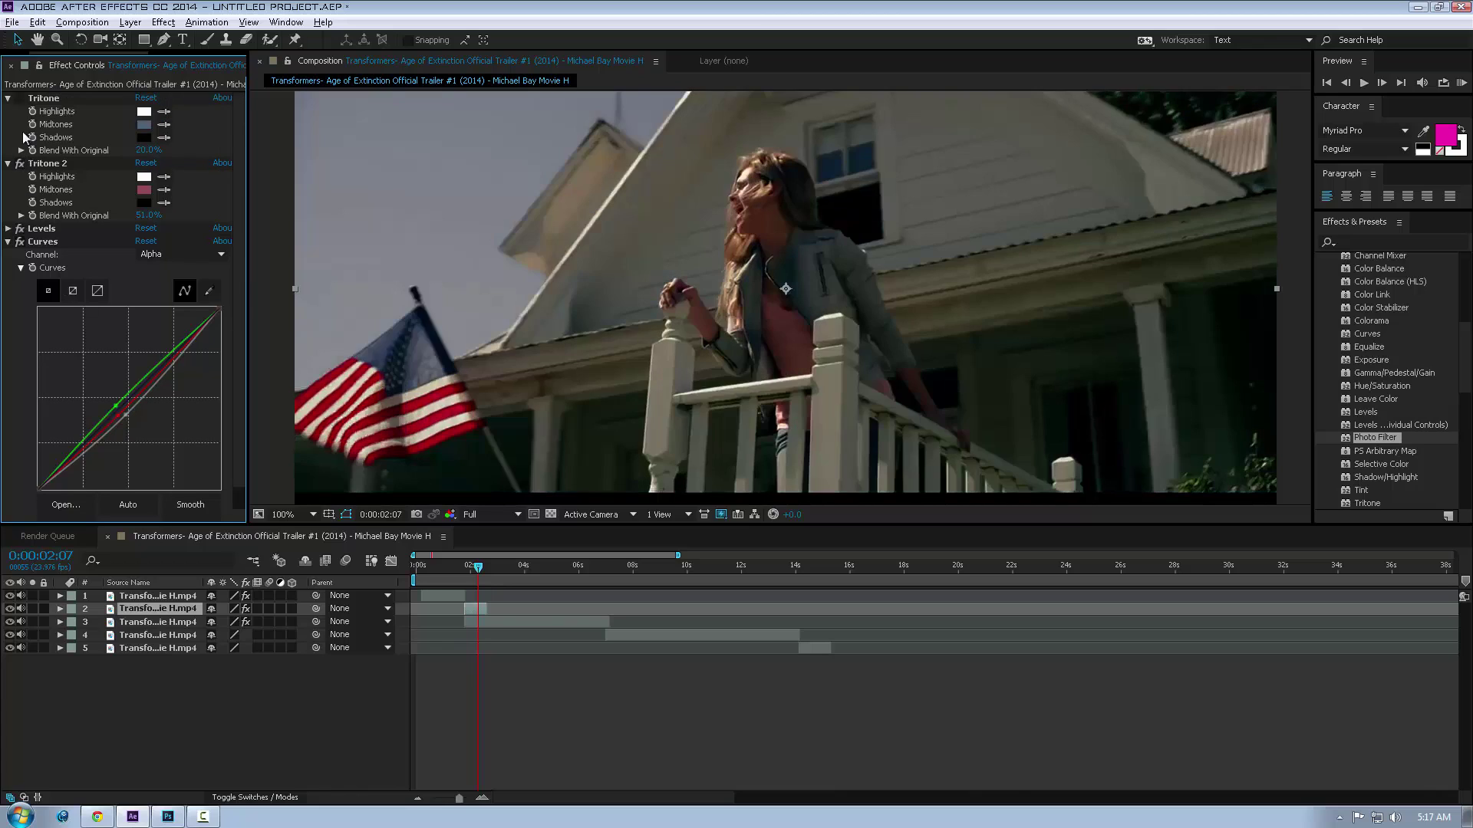
left_click(19, 98)
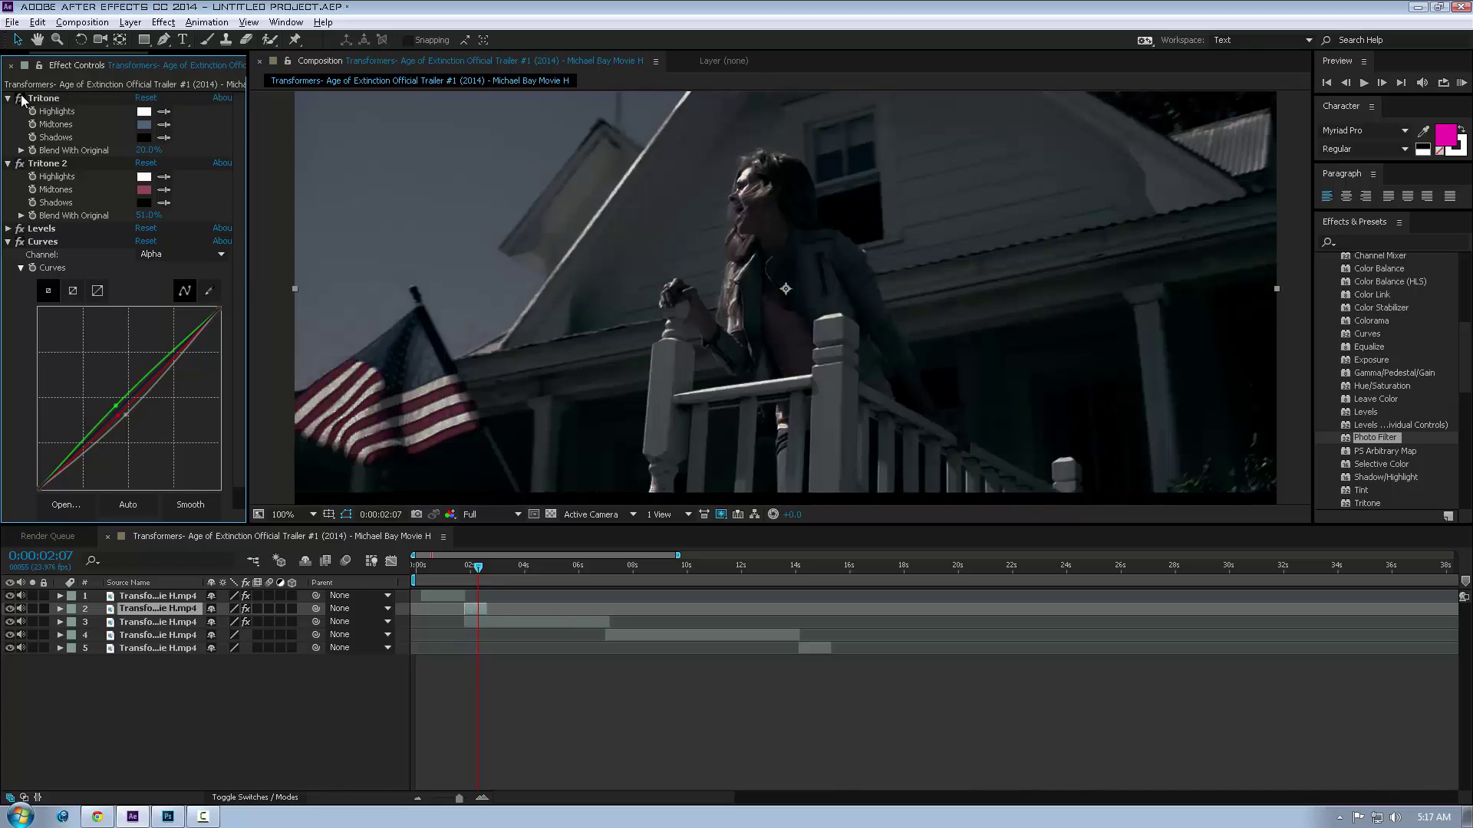
scroll(113, 175, "down", 1)
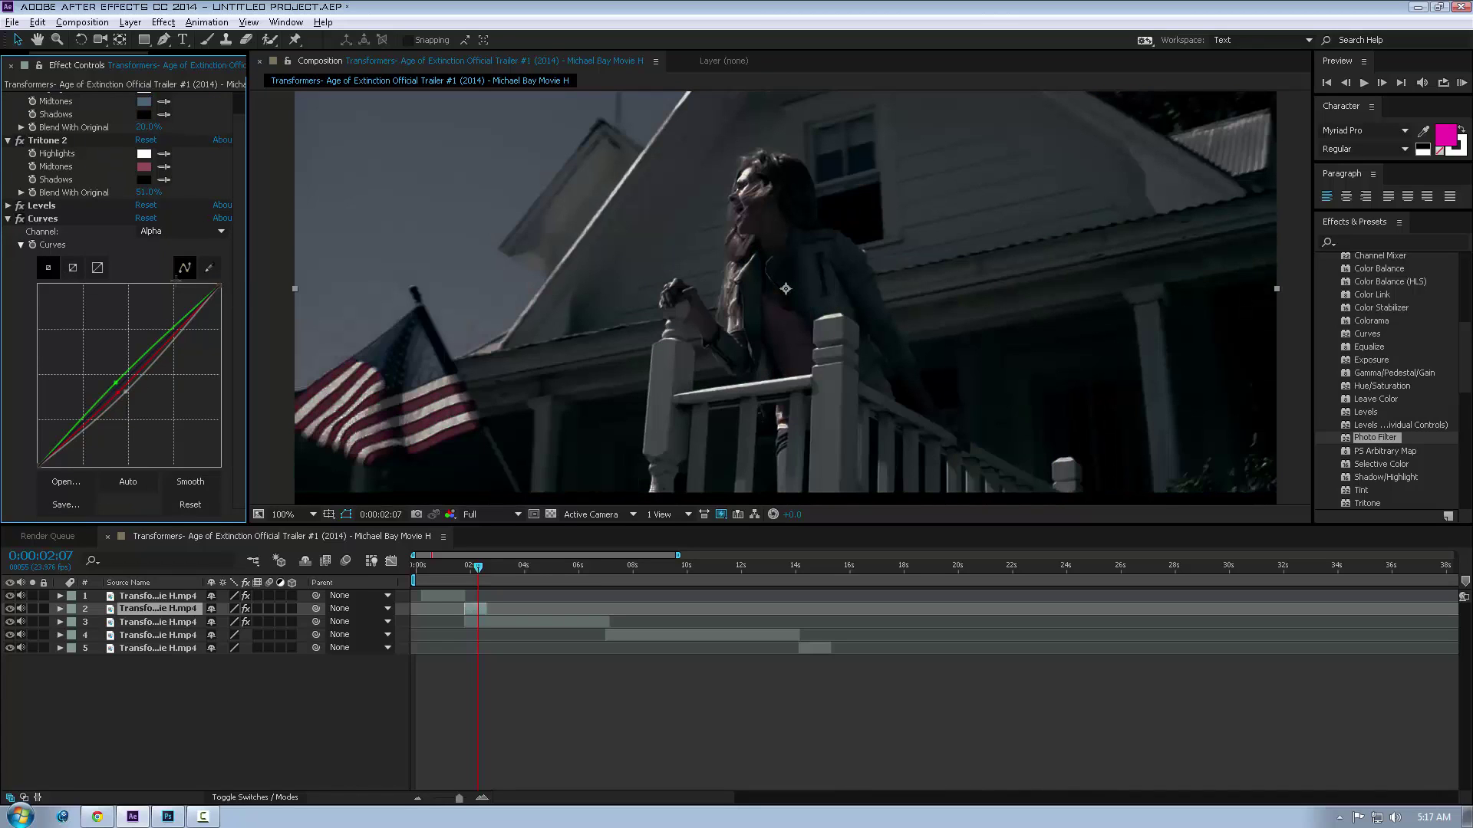
Reset the house shot's Curves effect and set the first Tritone's Blend With Original to 32%.
left_click(143, 218)
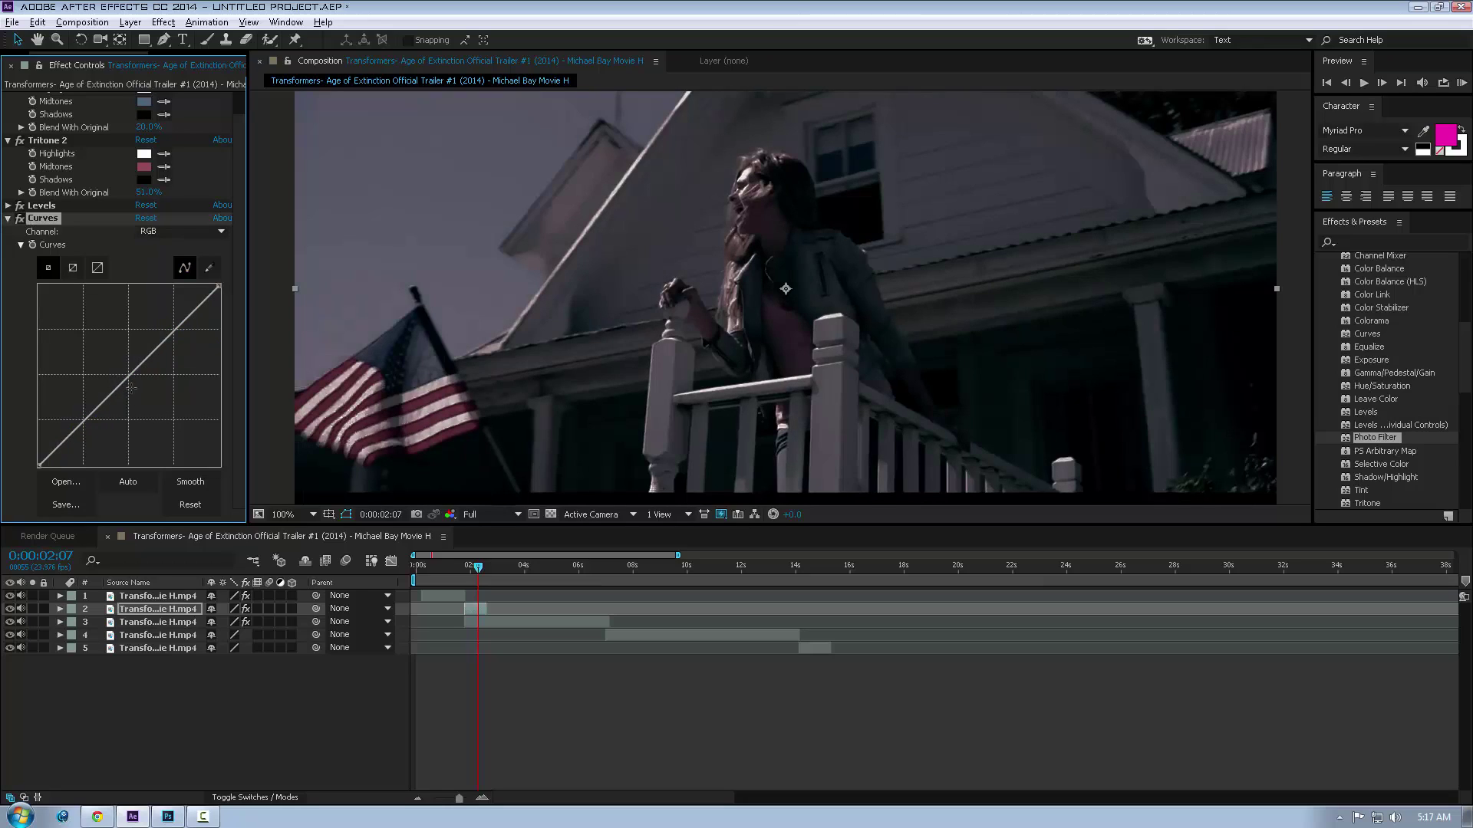
scroll(91, 191, "up", 1)
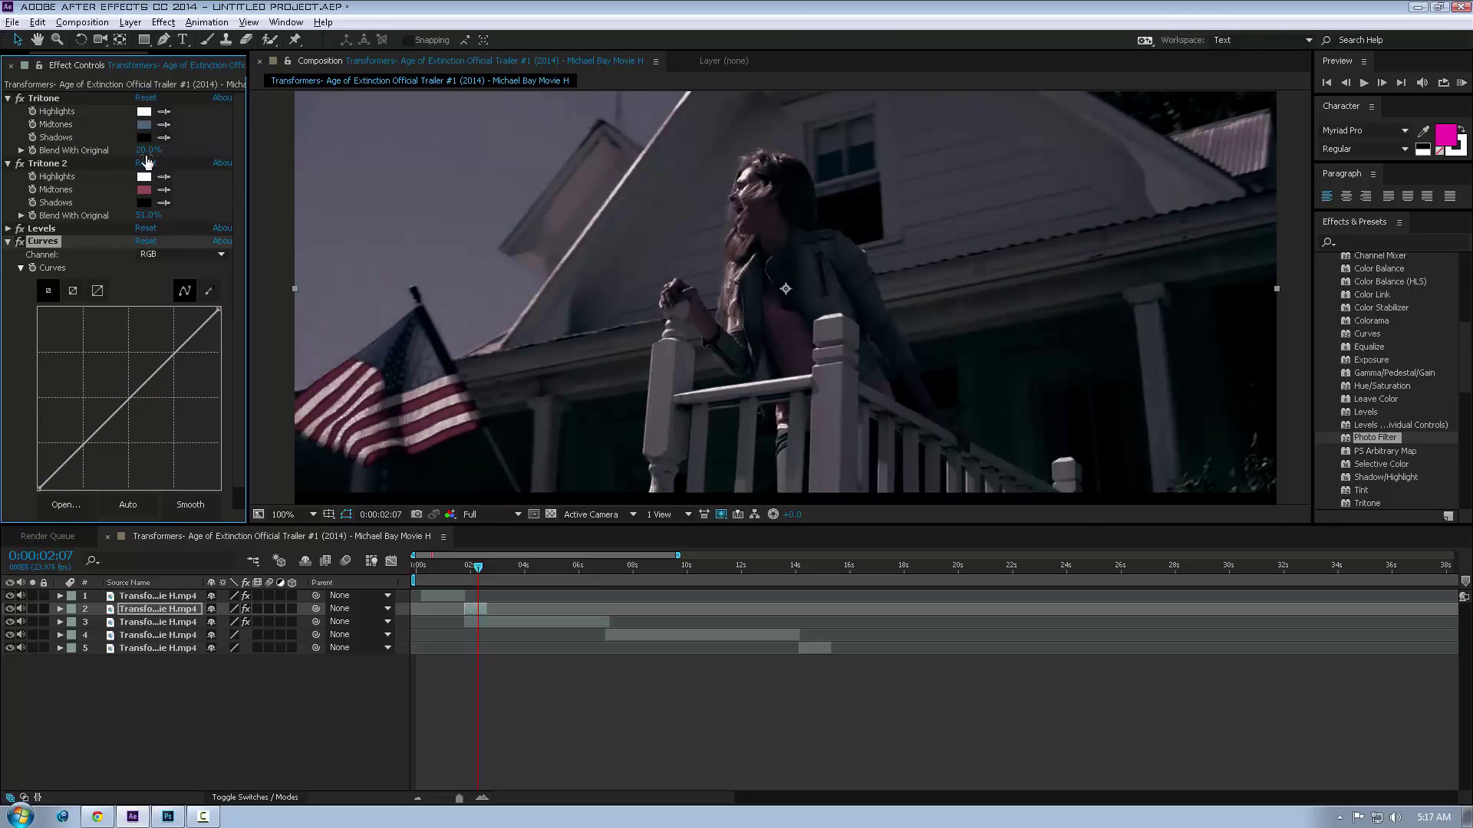
left_click_drag(146, 150, 154, 152)
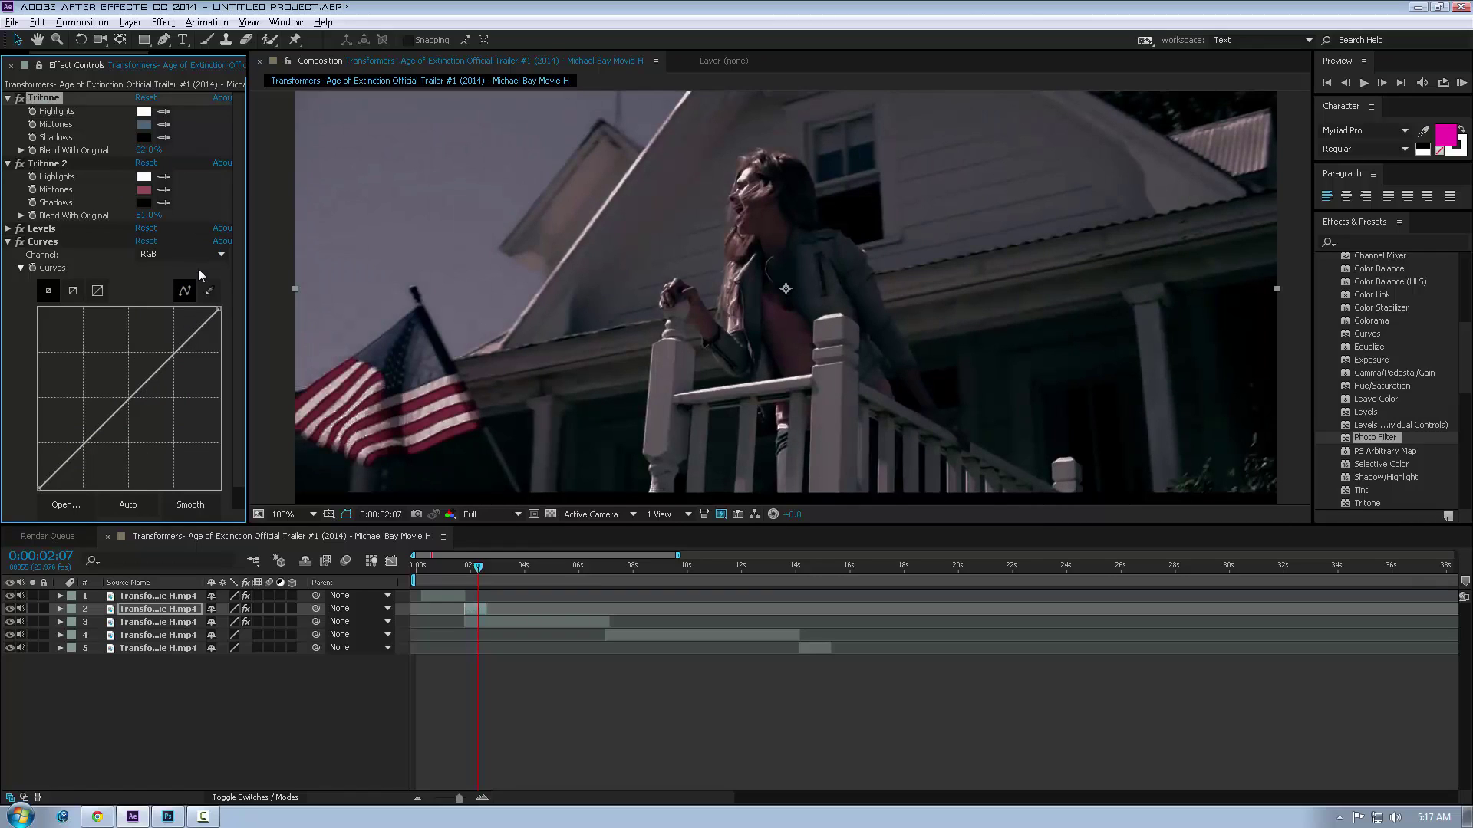
Raise the midtones of the green channel in the house shot's Curves and scrub through the shot to preview it.
left_click(178, 253)
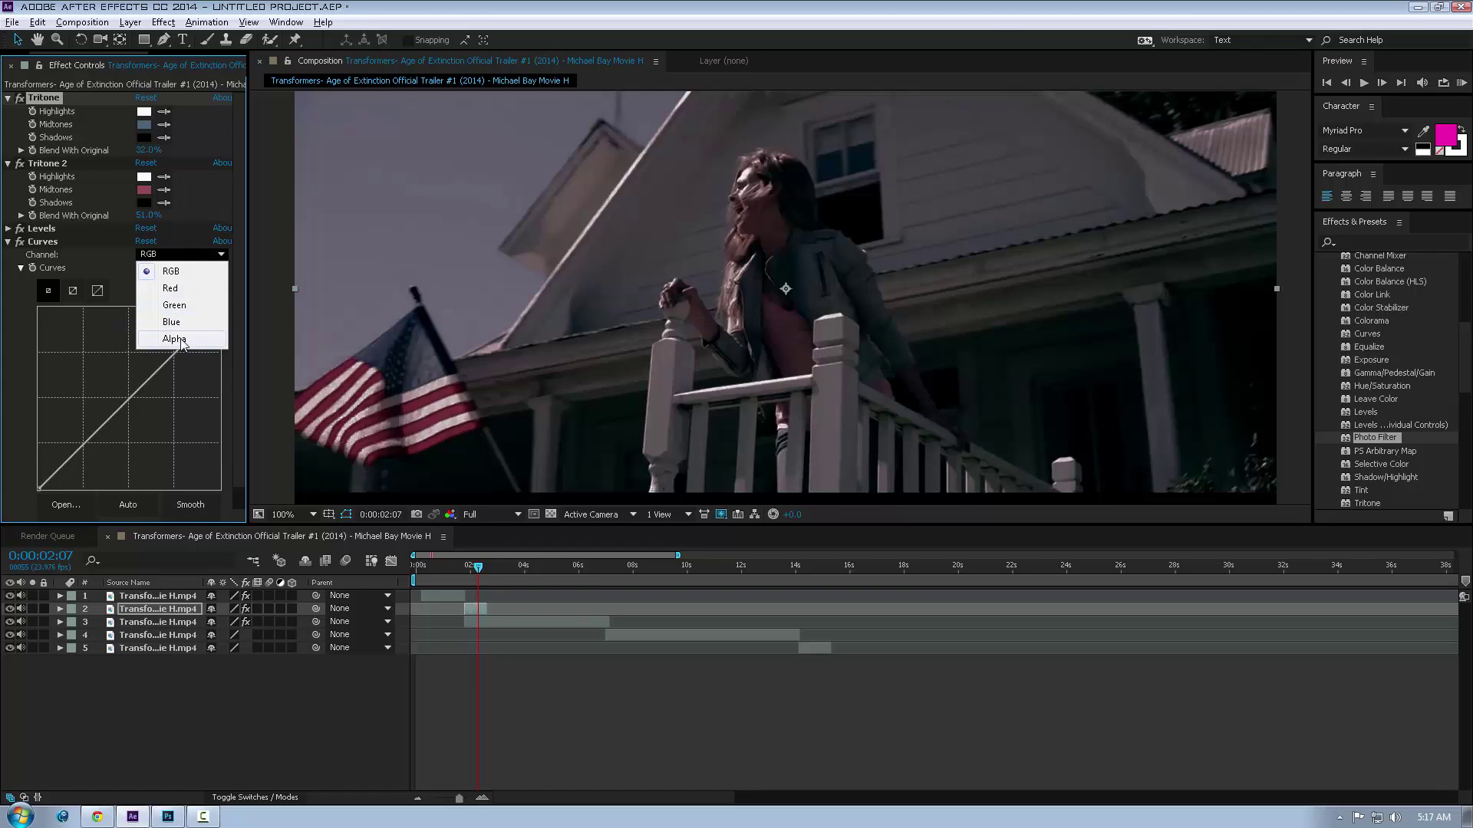
left_click(198, 304)
left_click_drag(128, 383, 117, 389)
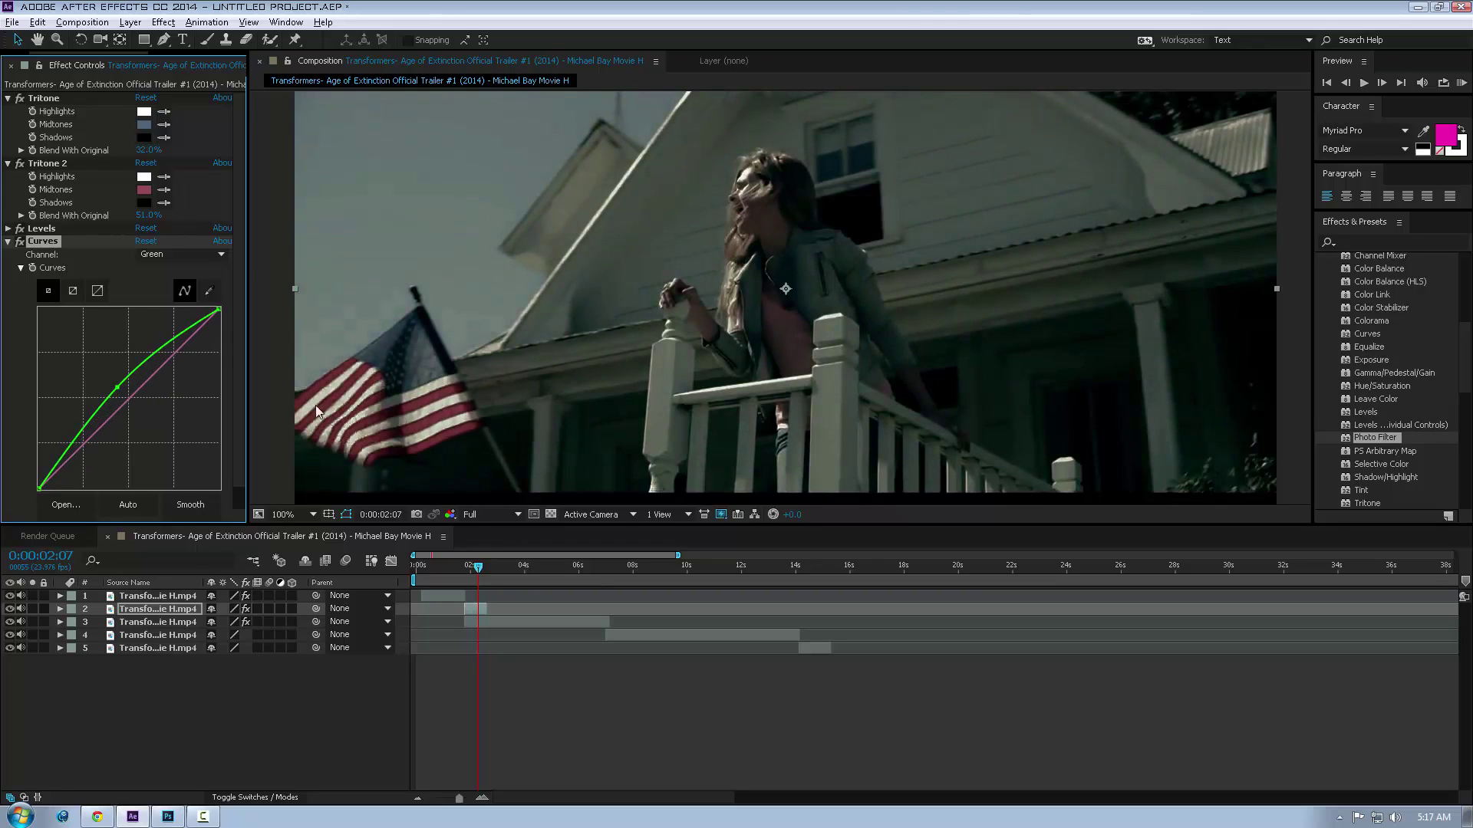
left_click(193, 254)
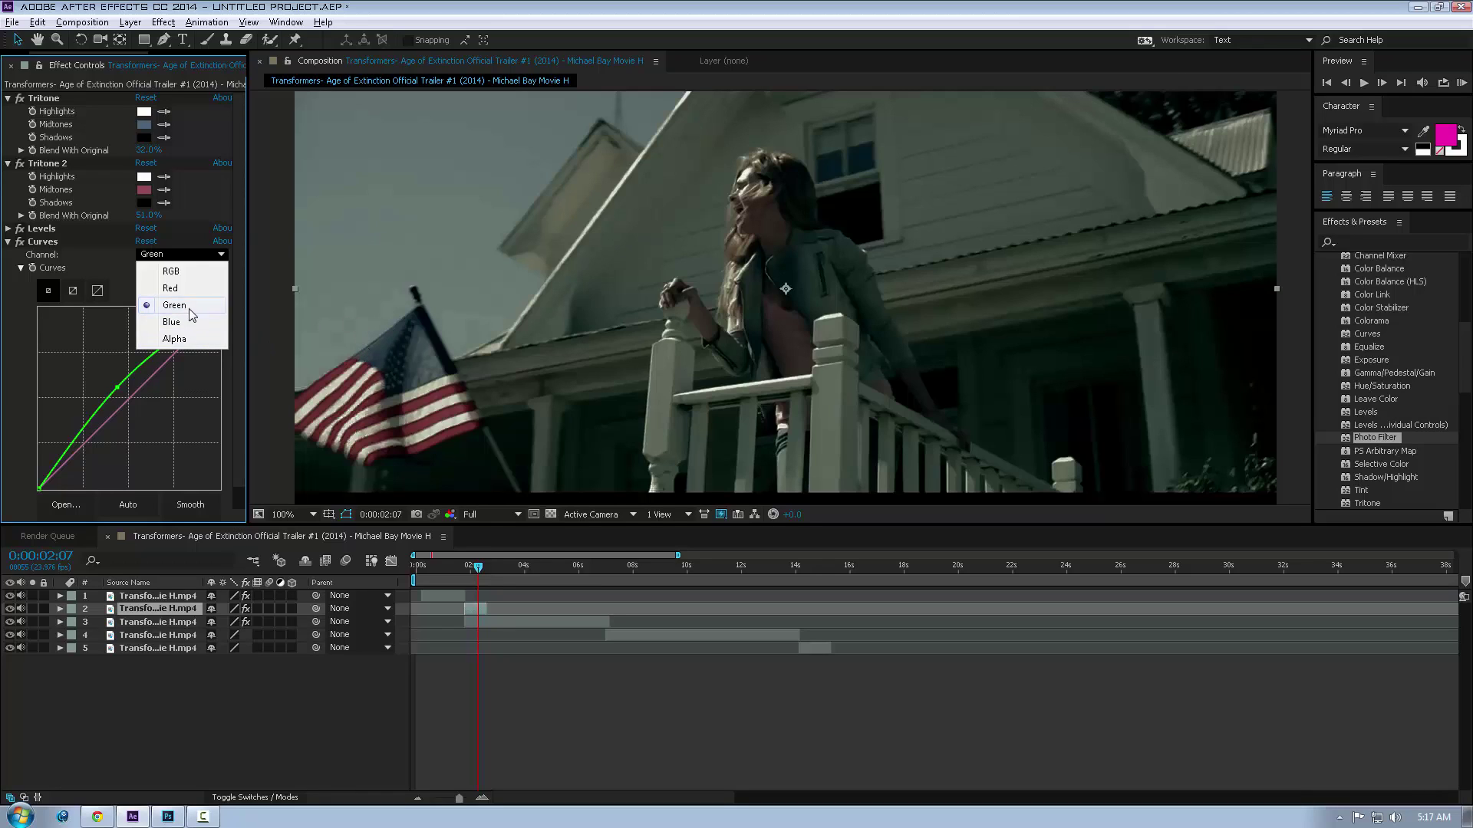
left_click_drag(477, 568, 458, 578)
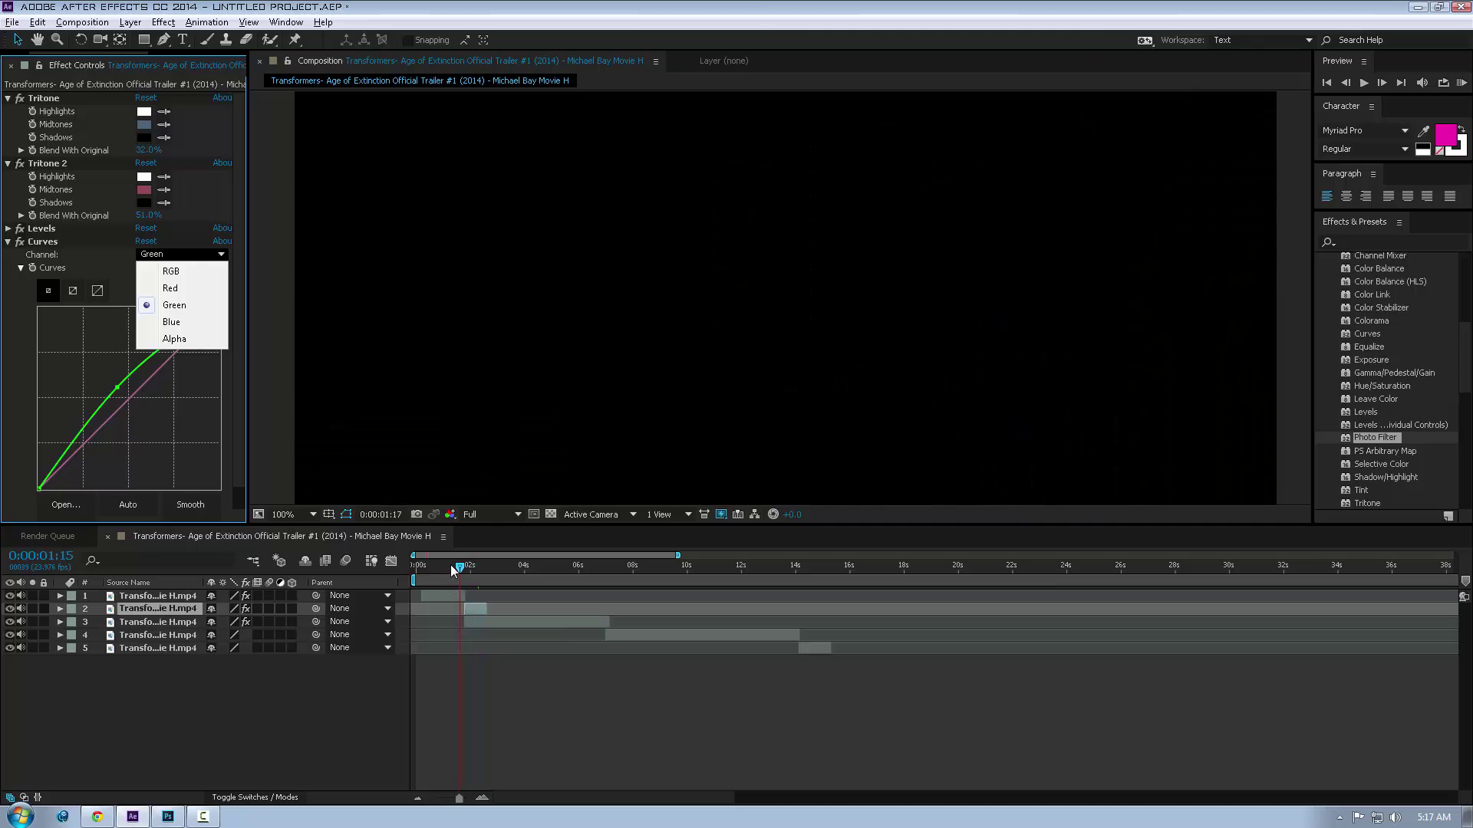
left_click_drag(449, 571, 478, 633)
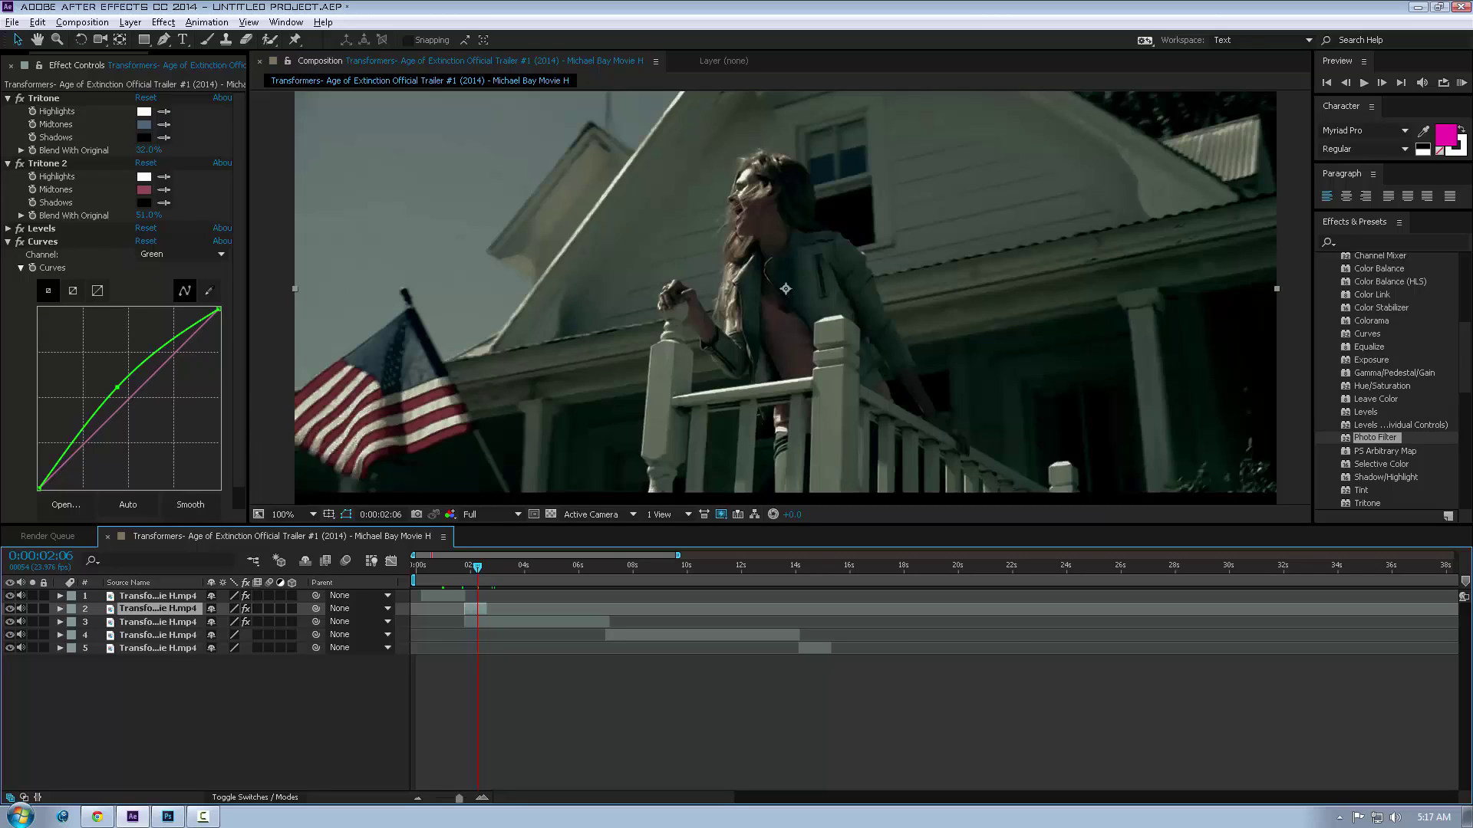
Lower the midtones of the red channel slightly in the house shot's Curves.
scroll(1378, 334, "down", 4)
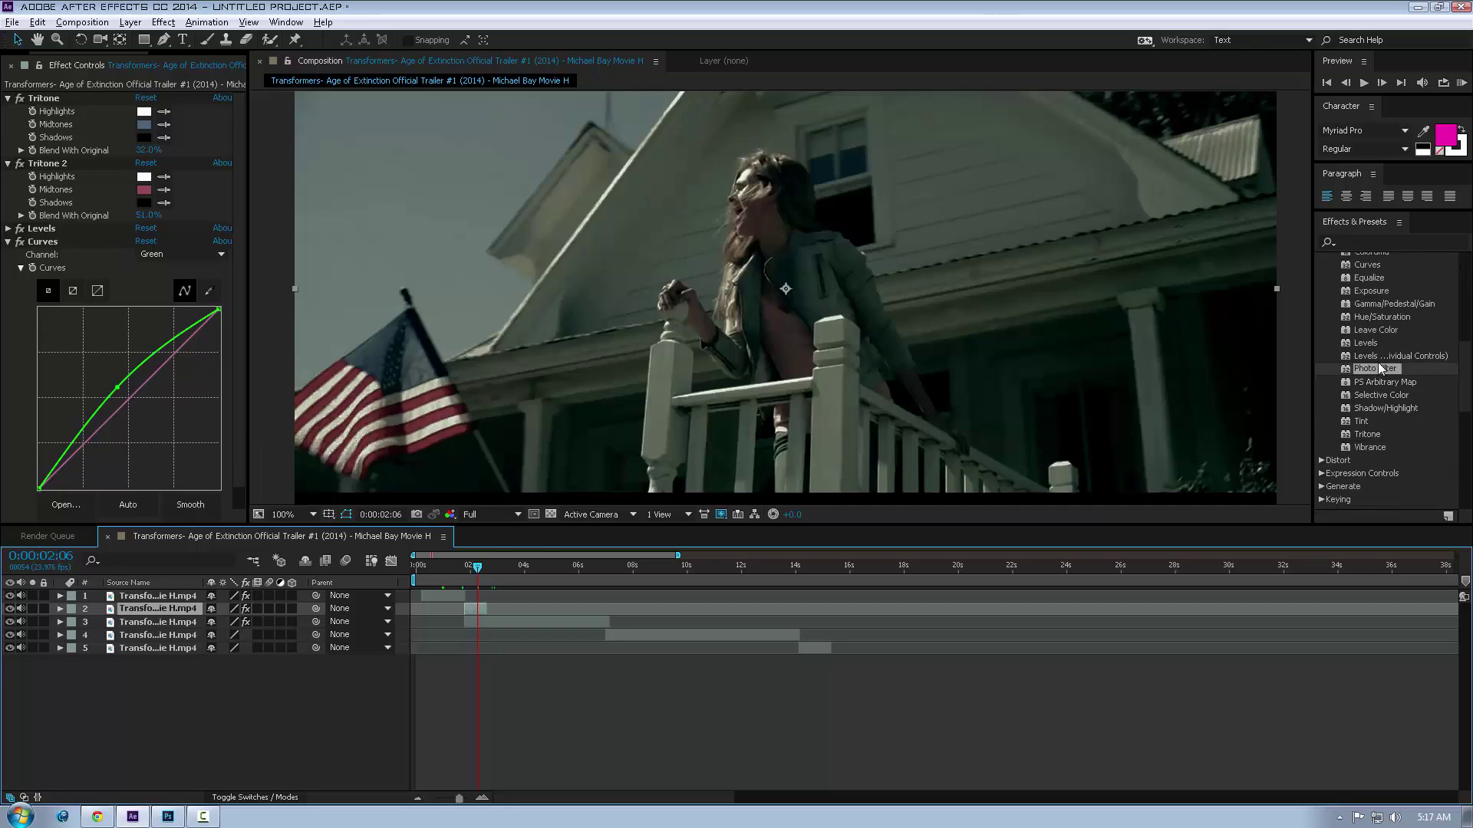
scroll(1378, 366, "down", 1)
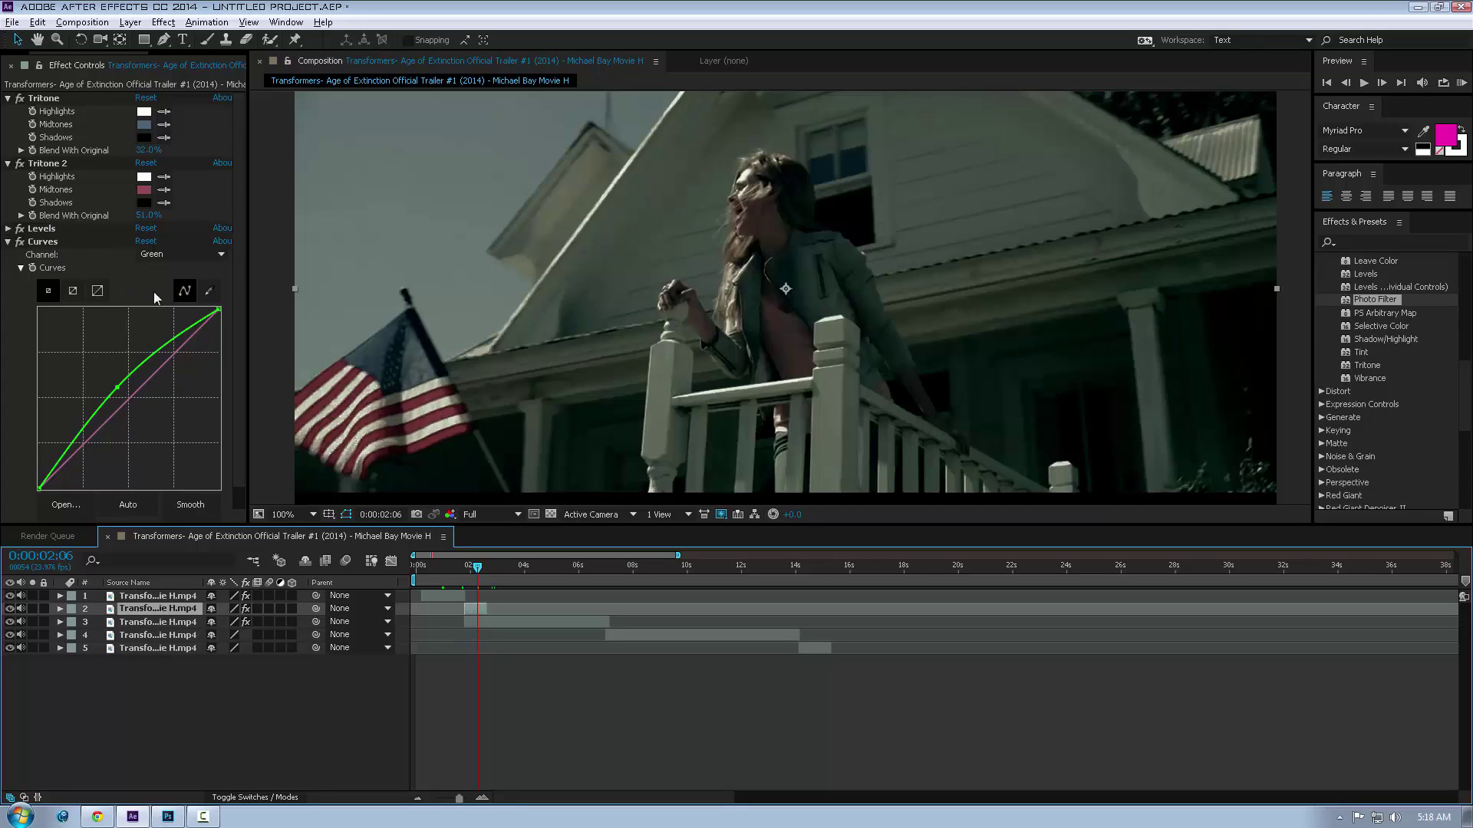
left_click(181, 259)
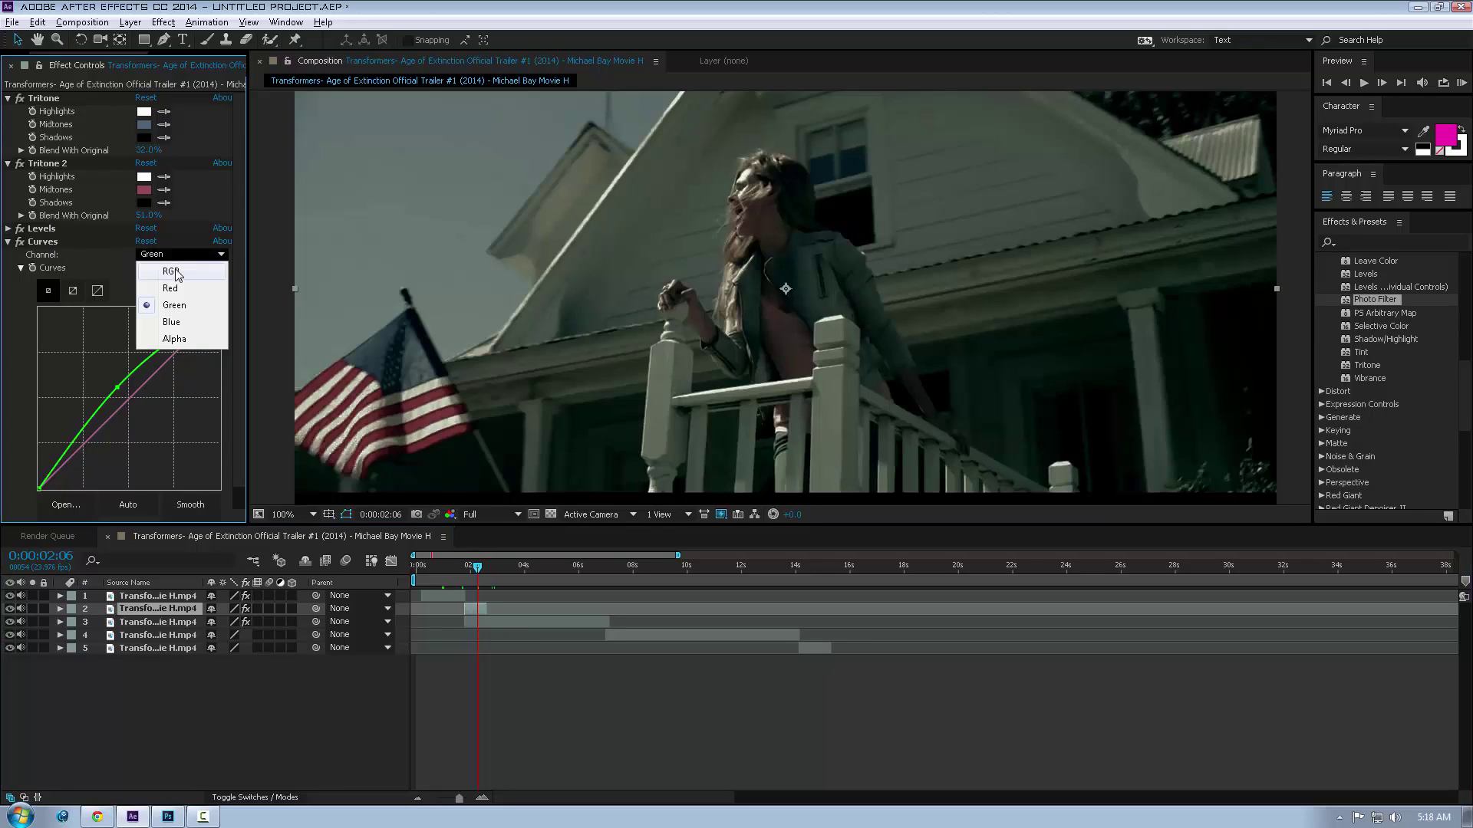
left_click(174, 287)
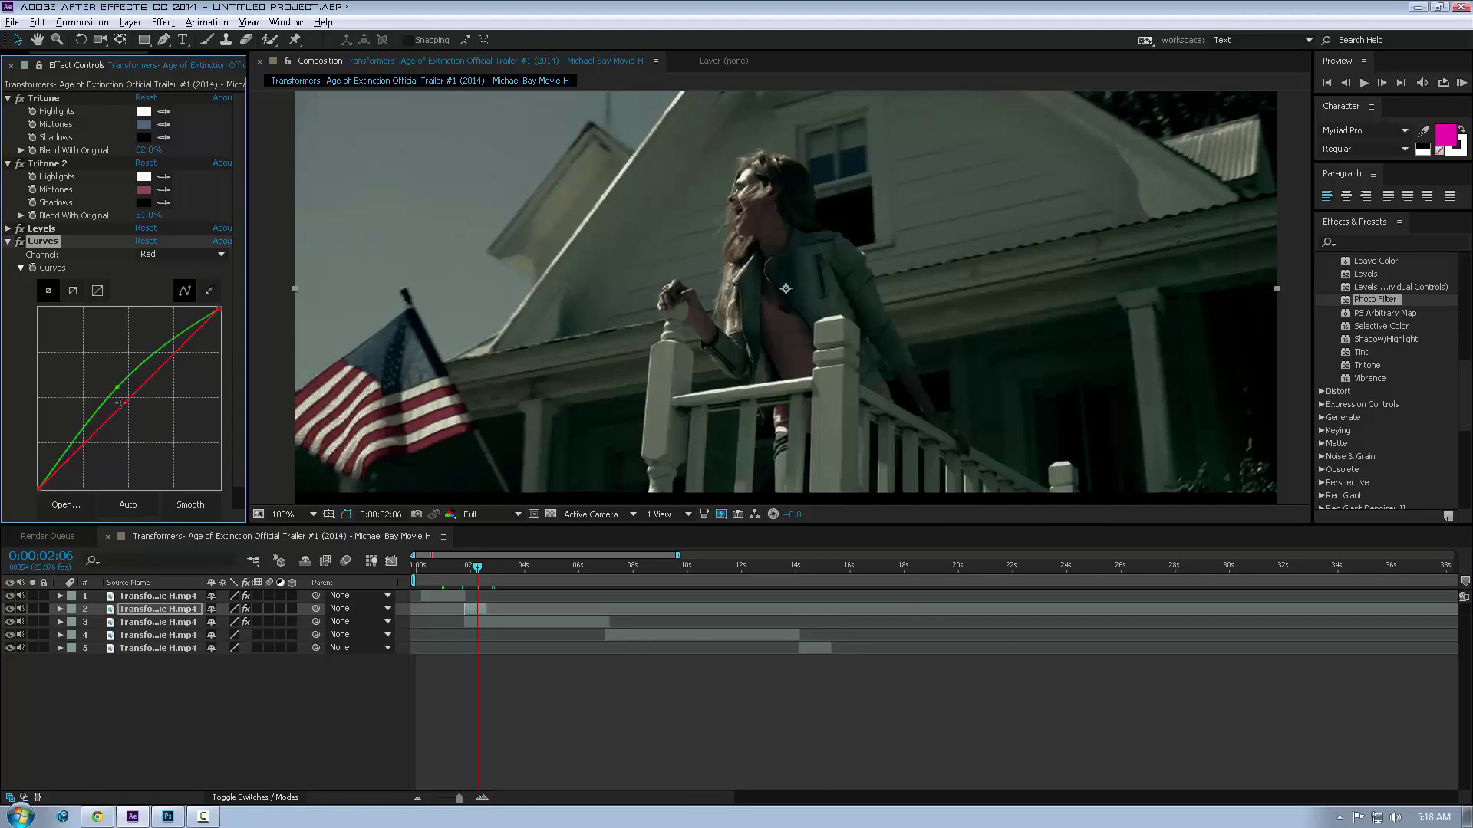
left_click_drag(120, 402, 134, 411)
Compare the house shot's graded look with the original by switching all its effects off and on.
left_click_drag(887, 331, 839, 343)
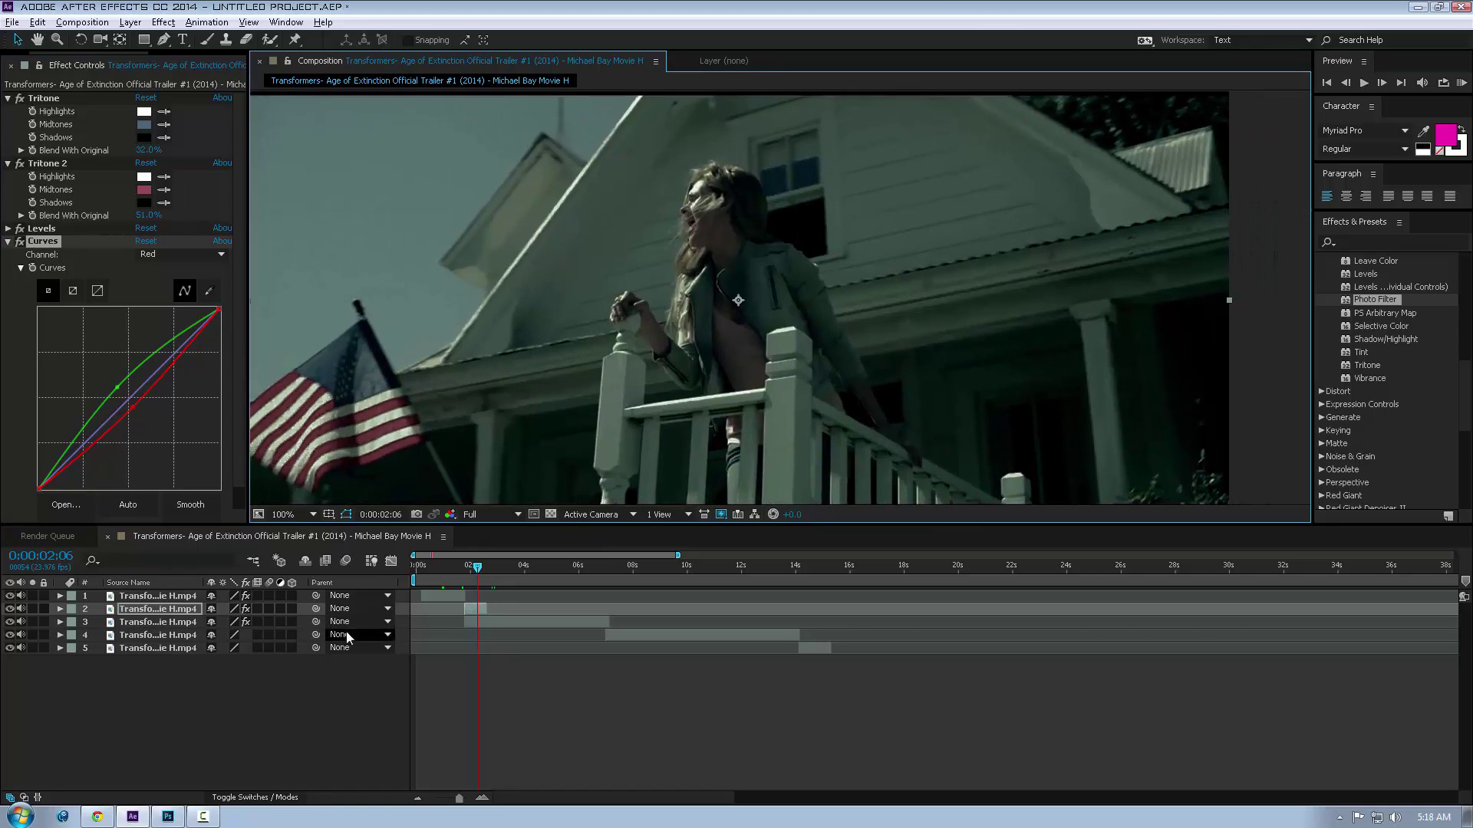
left_click(247, 609)
left_click(246, 609)
left_click(246, 609)
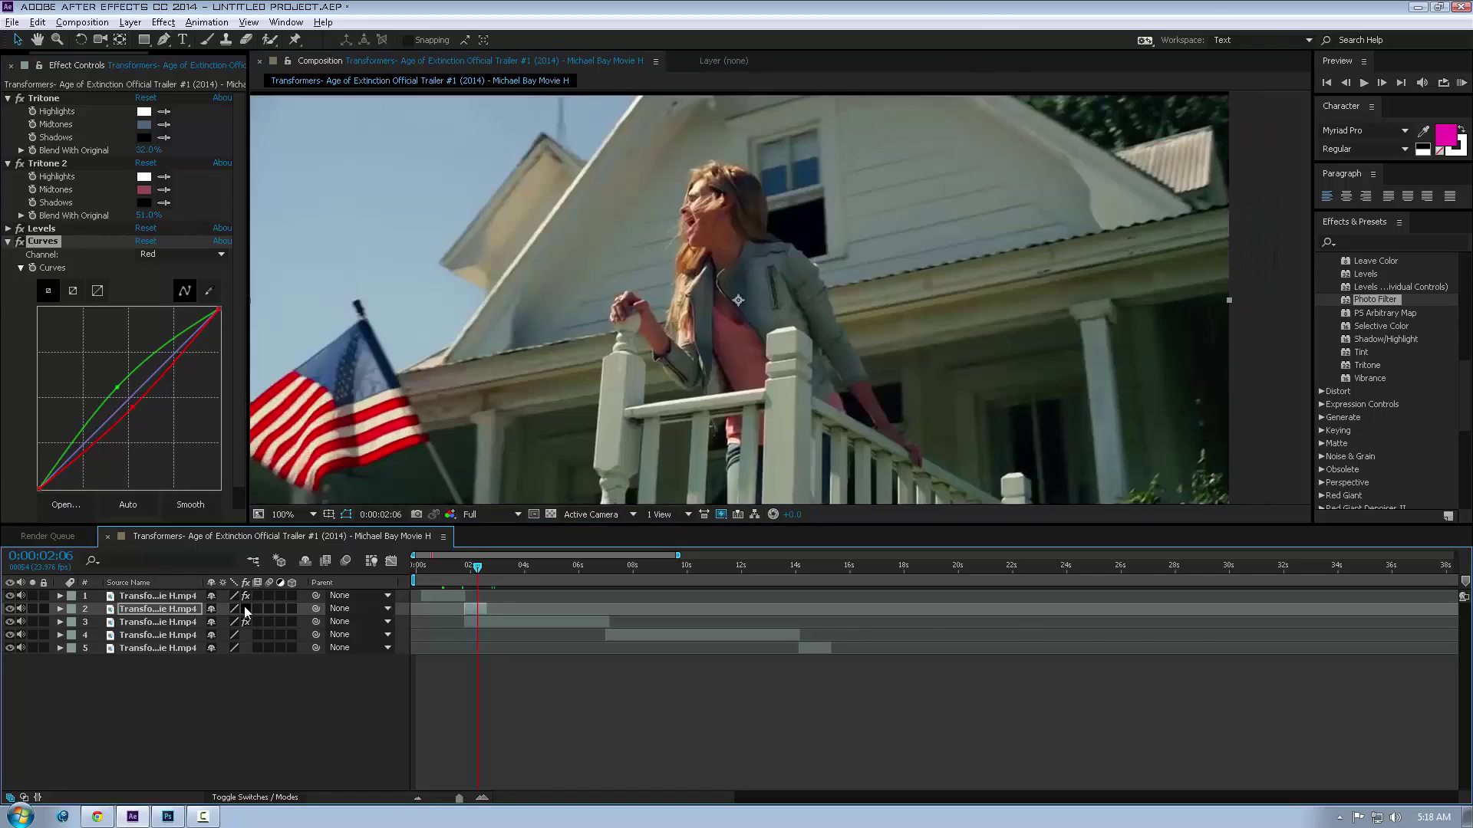
left_click(246, 609)
left_click(247, 609)
left_click(246, 609)
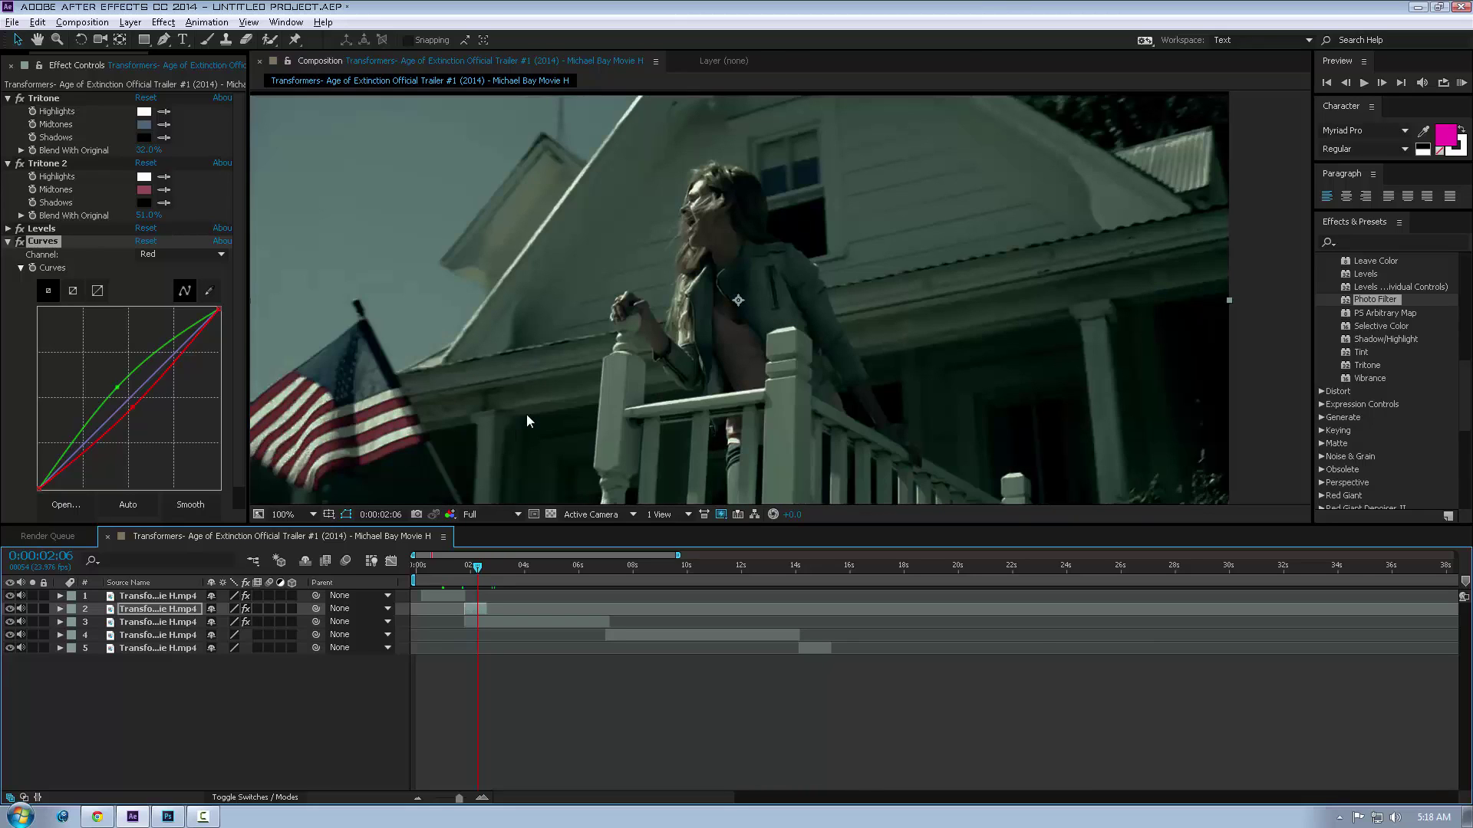
left_click_drag(526, 414, 531, 412)
Go to the field shot at 0:00:02:23 and delete the Tritone 2 effect from its layer.
mouse_move(482, 569)
left_mouse_down()
mouse_move(464, 583)
mouse_move(497, 572)
left_mouse_up()
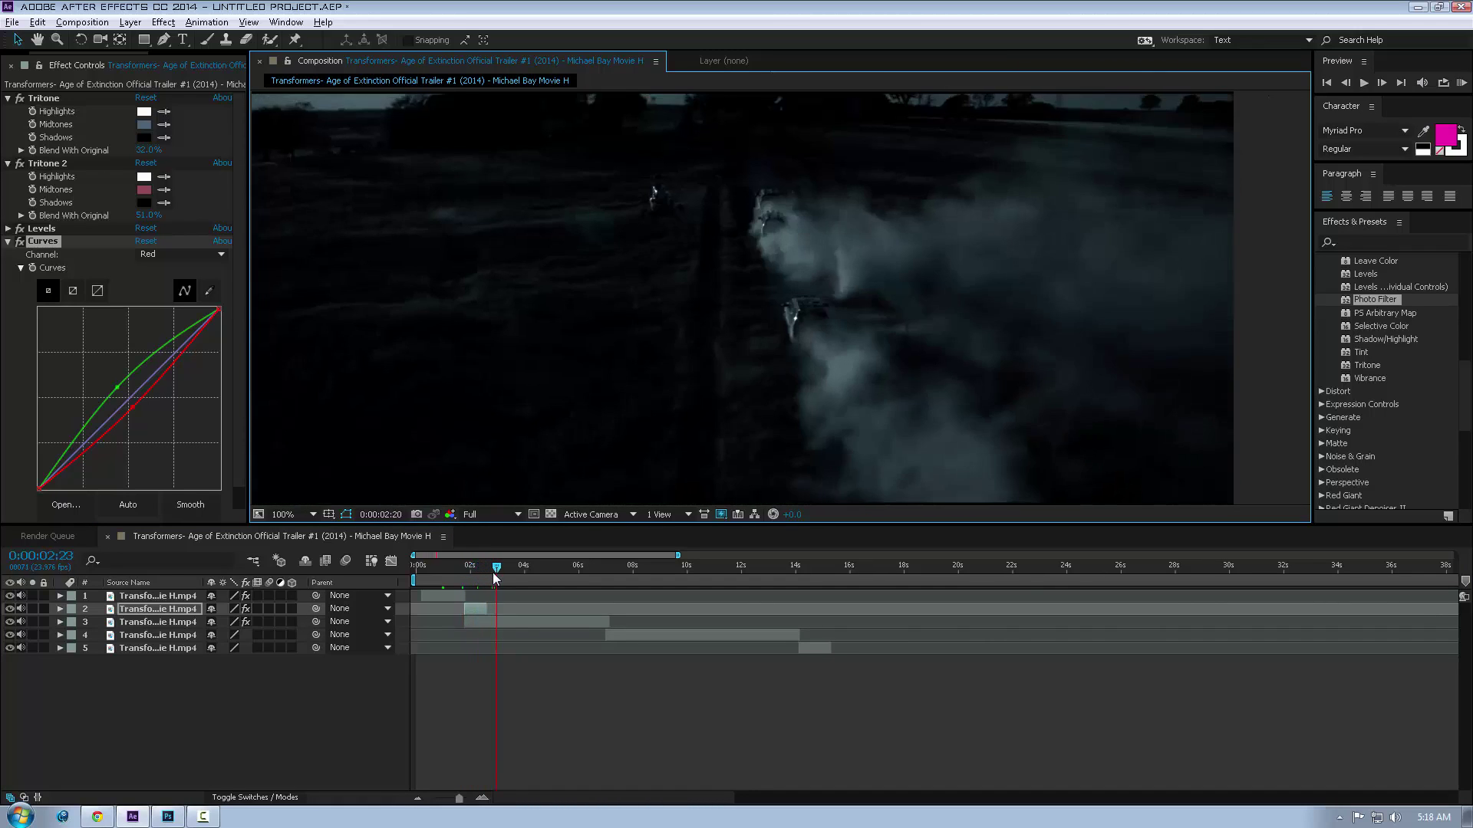
left_click(527, 624)
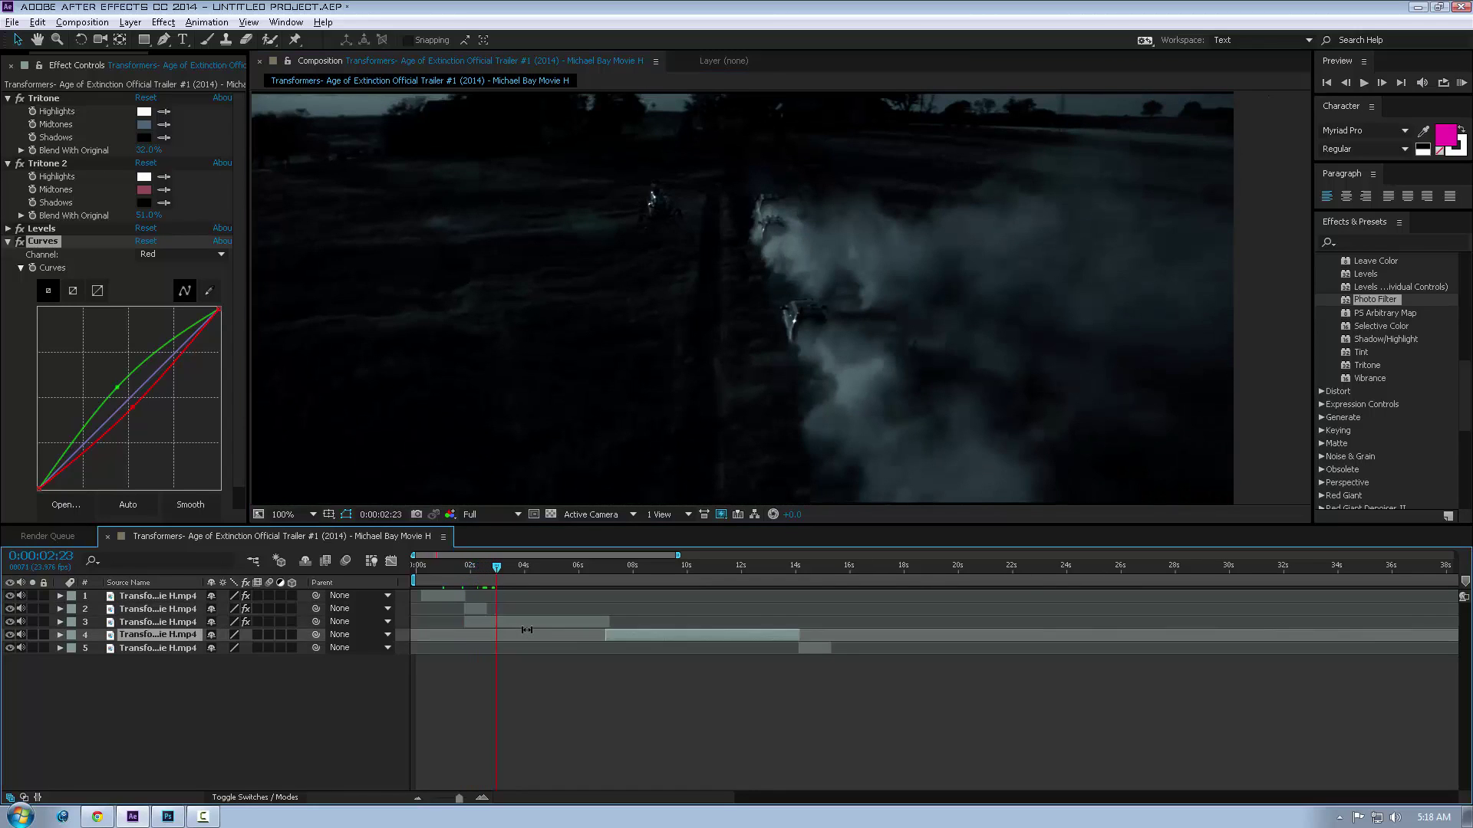
left_click(35, 168)
key("Delete")
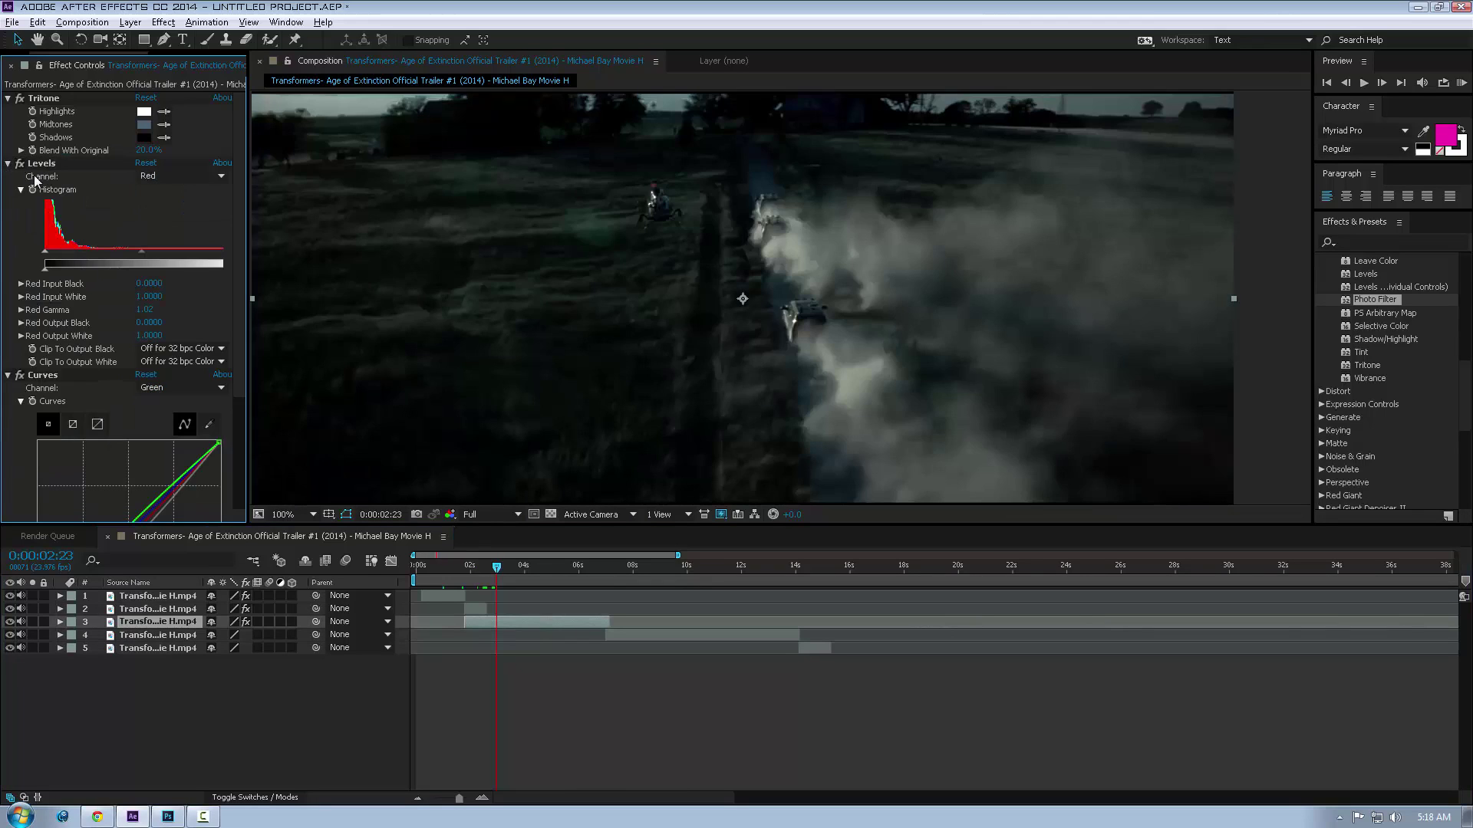
left_click_drag(595, 184, 604, 201)
left_click_drag(518, 276, 516, 248)
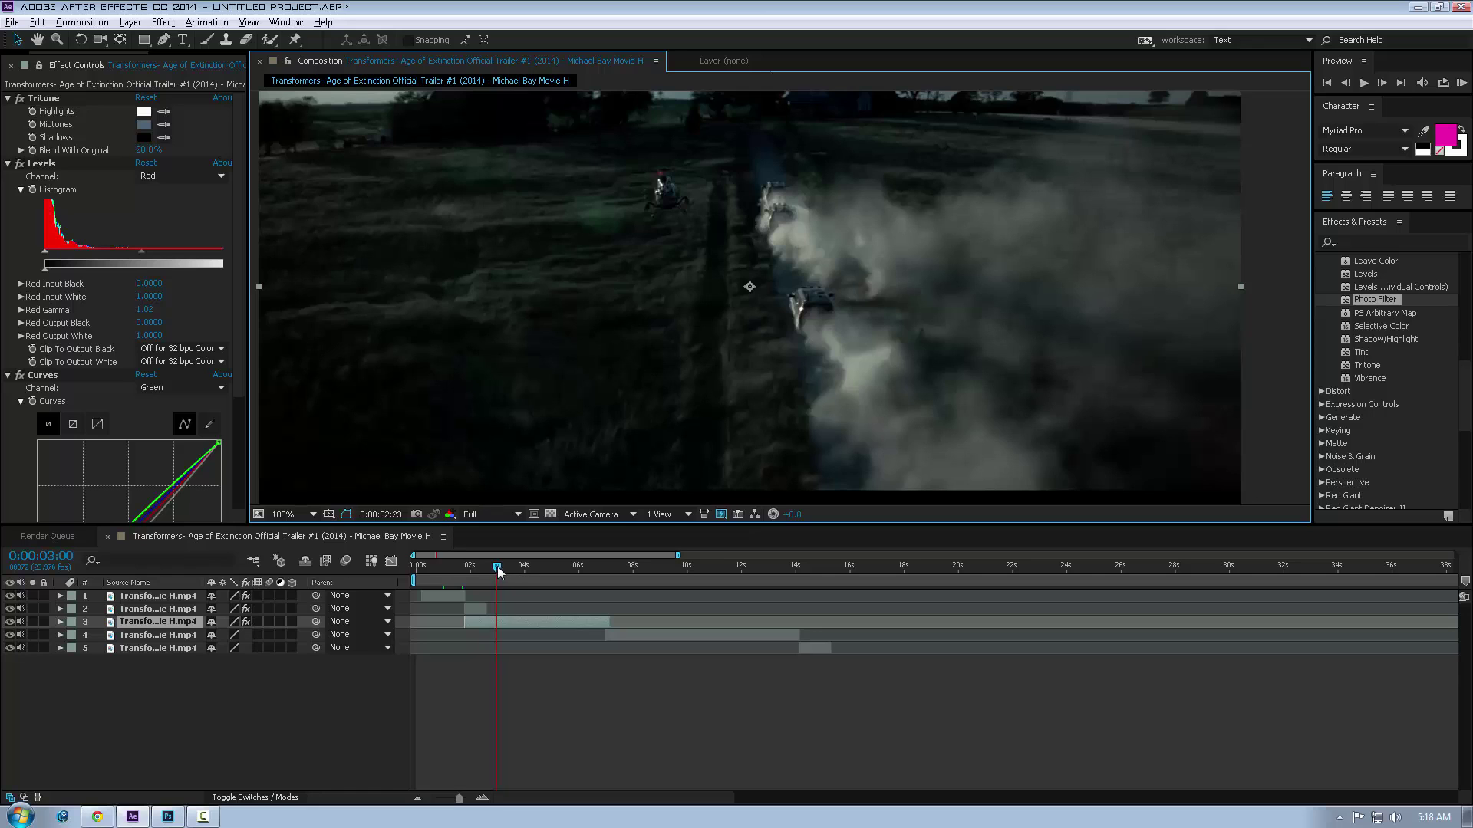
Play back the graded shots and compare the field shot with its effects switched off and on.
left_click_drag(497, 568, 458, 576)
key("space")
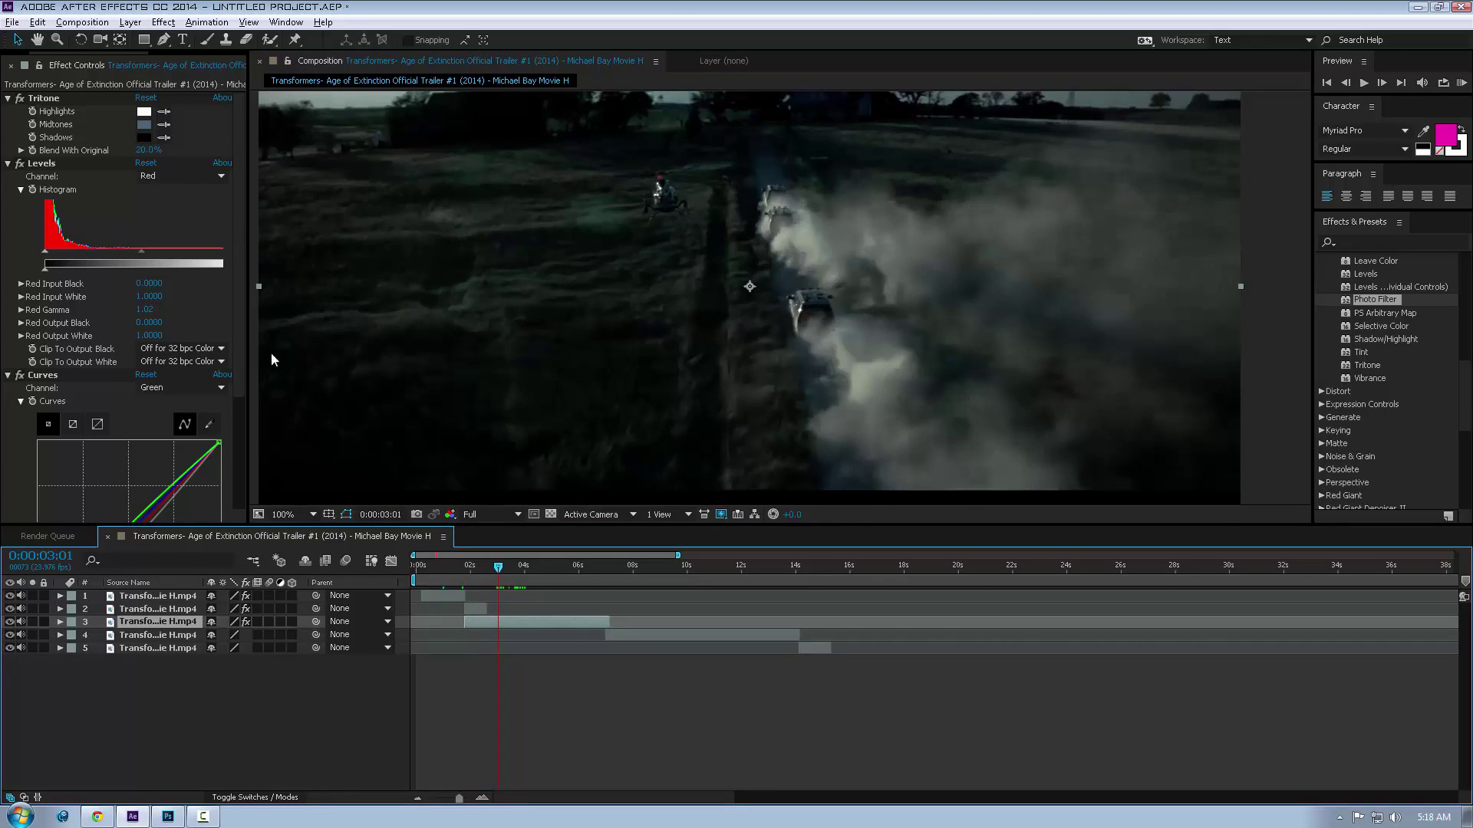
left_click(247, 620)
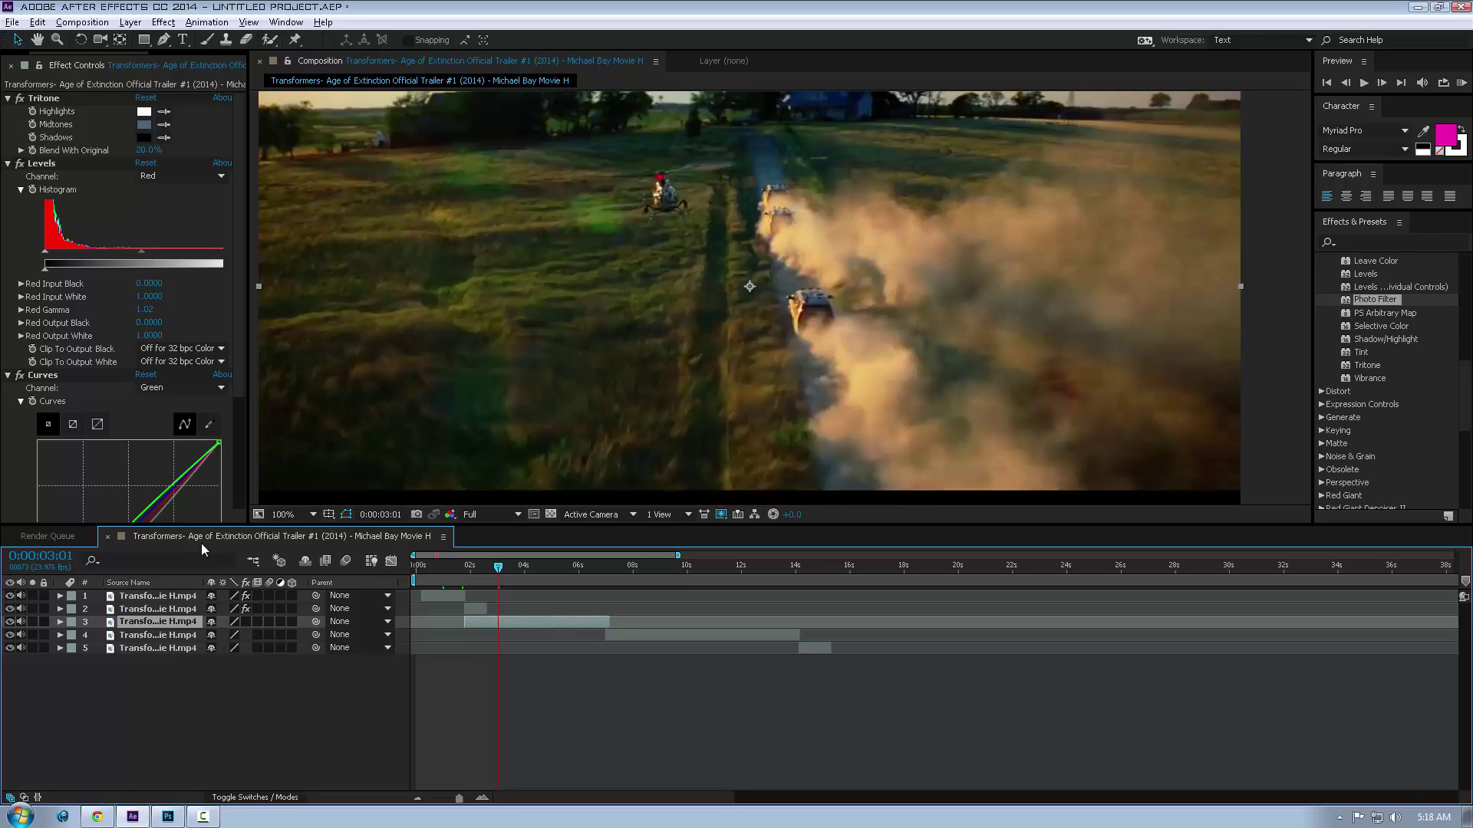
left_click(246, 621)
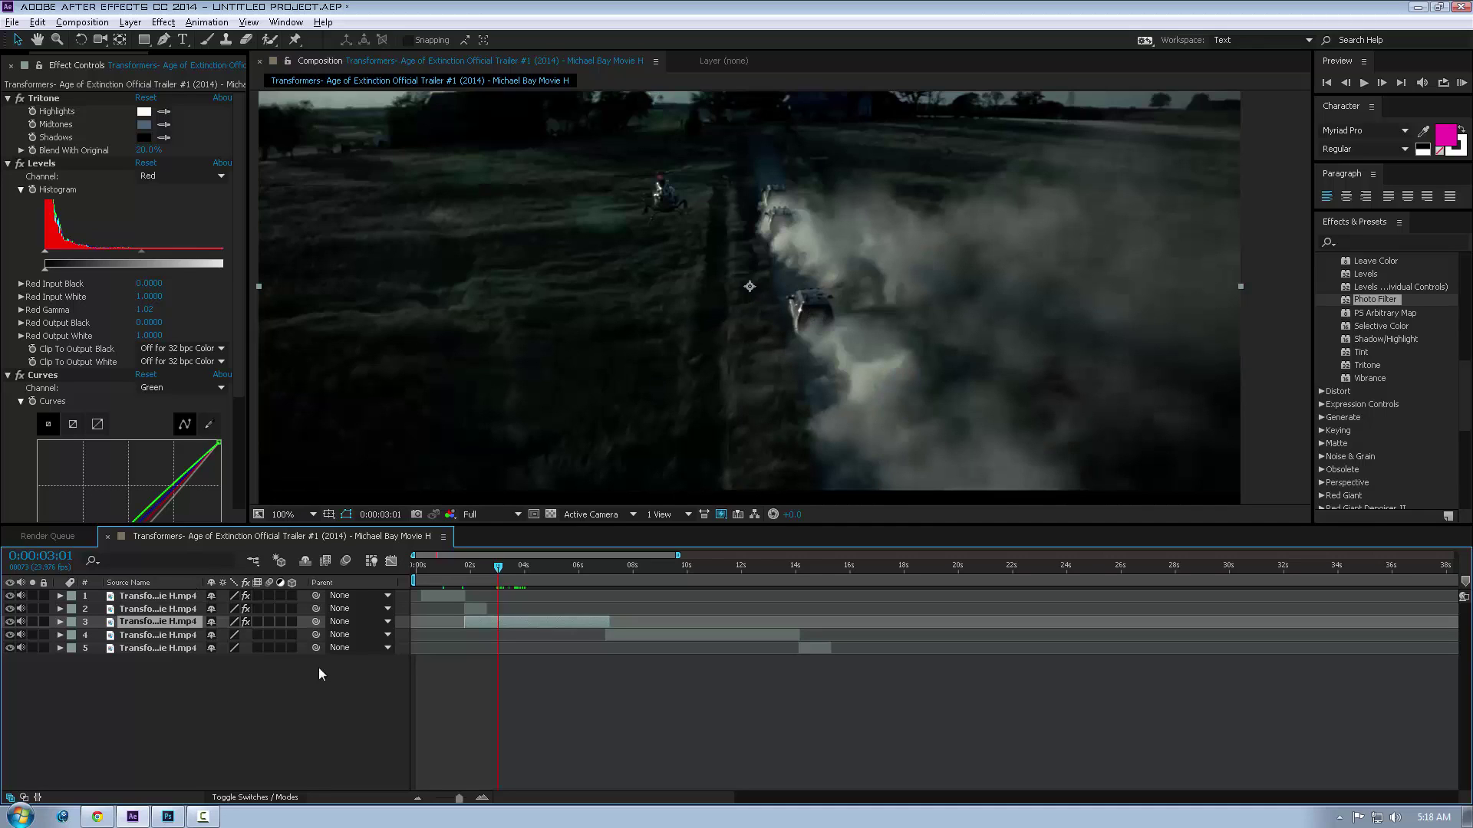
left_click(243, 621)
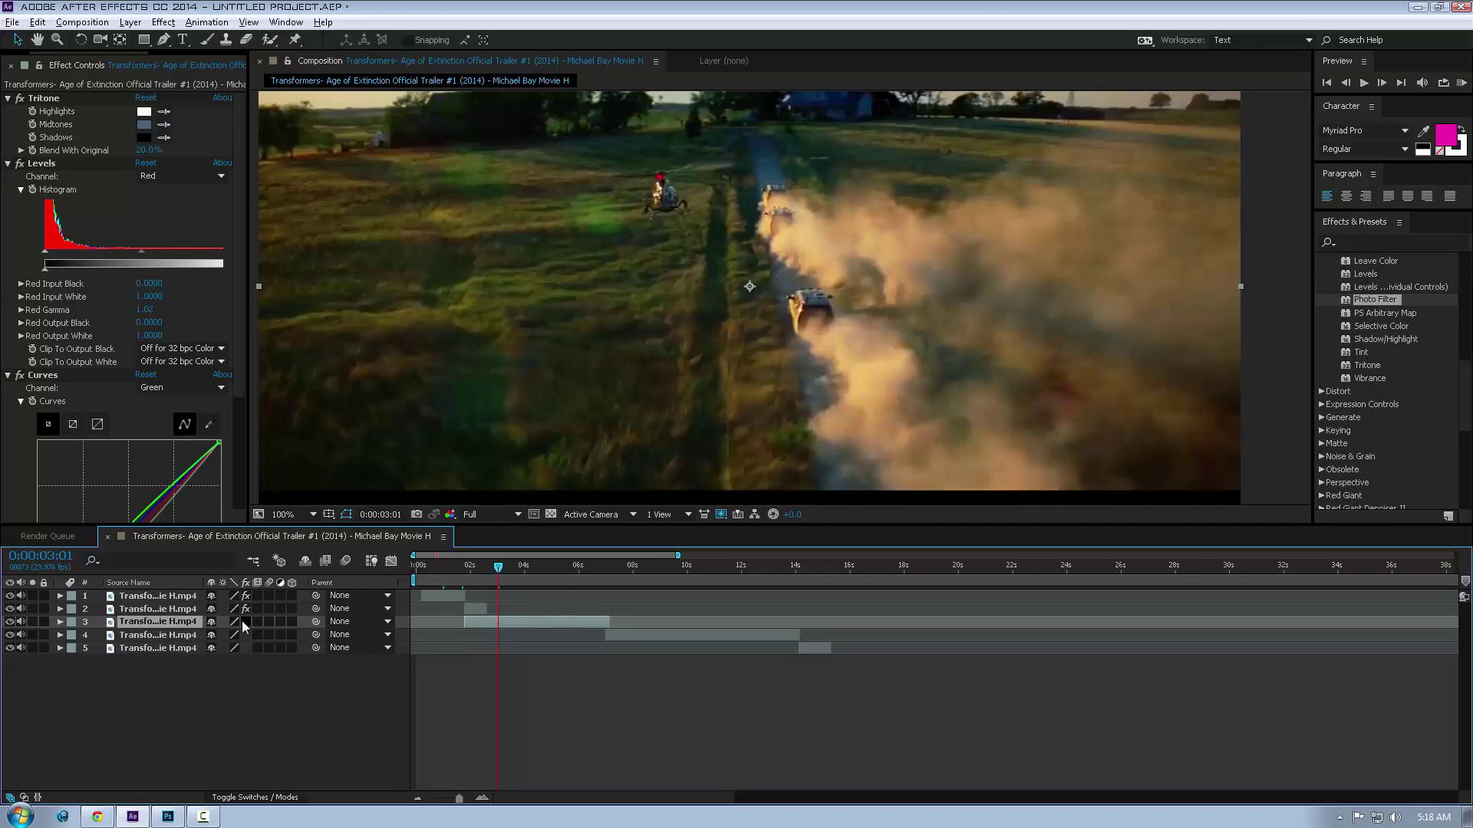
left_click(245, 621)
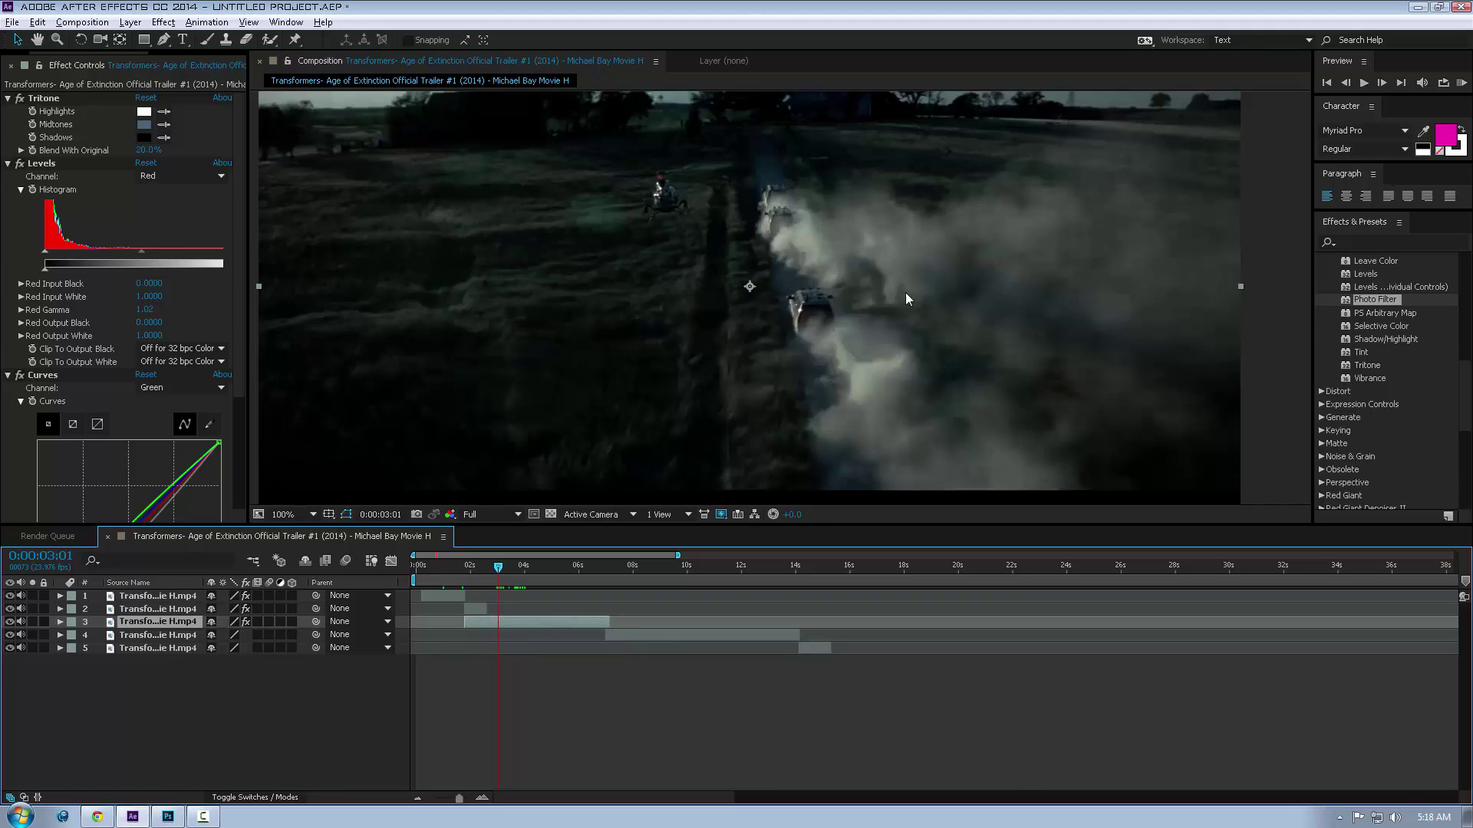
left_click_drag(451, 418, 488, 402)
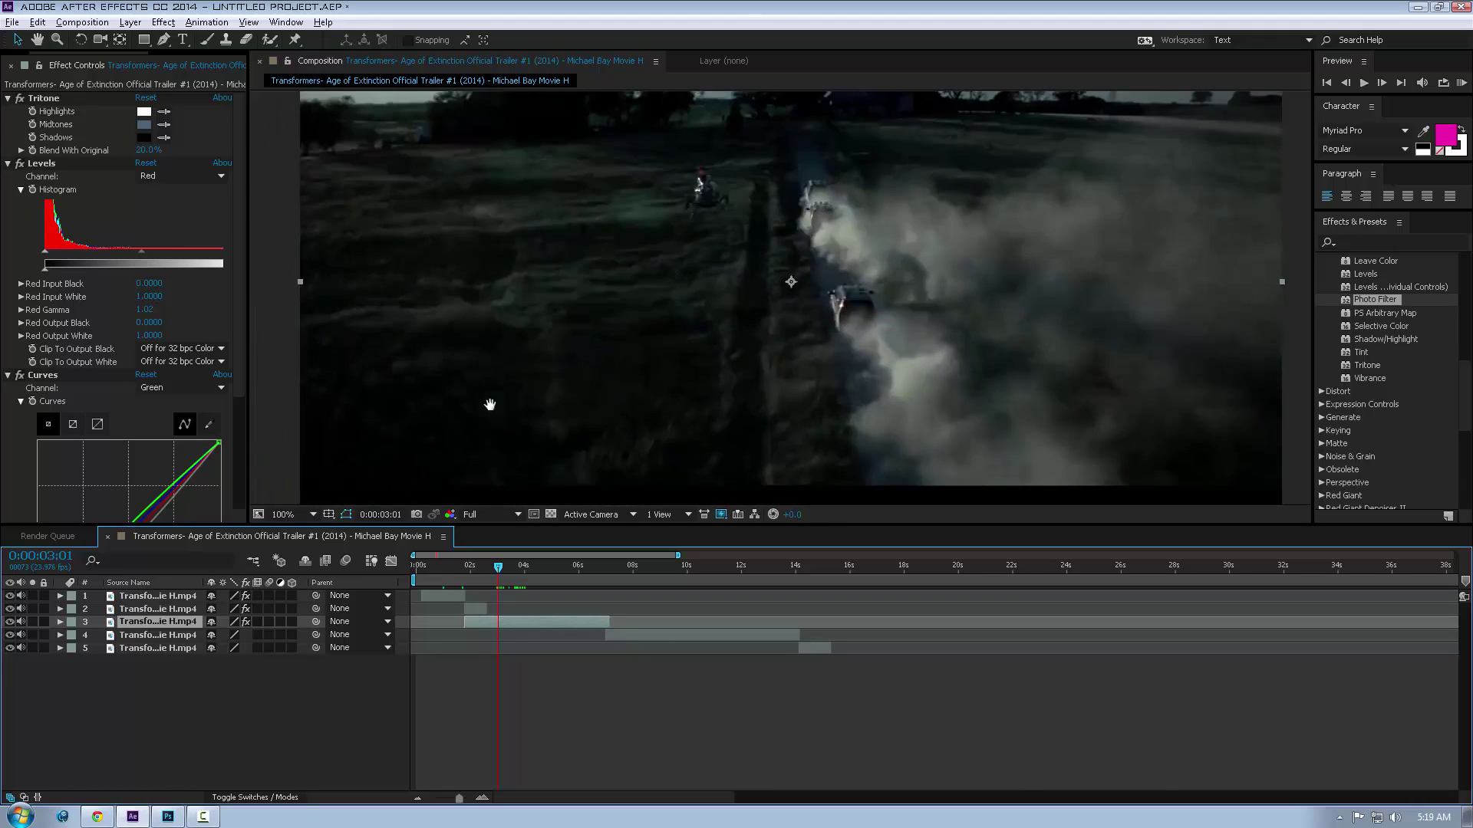
Trim the field shot's layer so it starts at 0:00:02:15 and ends at 0:00:03:14.
left_click_drag(498, 566, 484, 575)
key("alt+bracketleft")
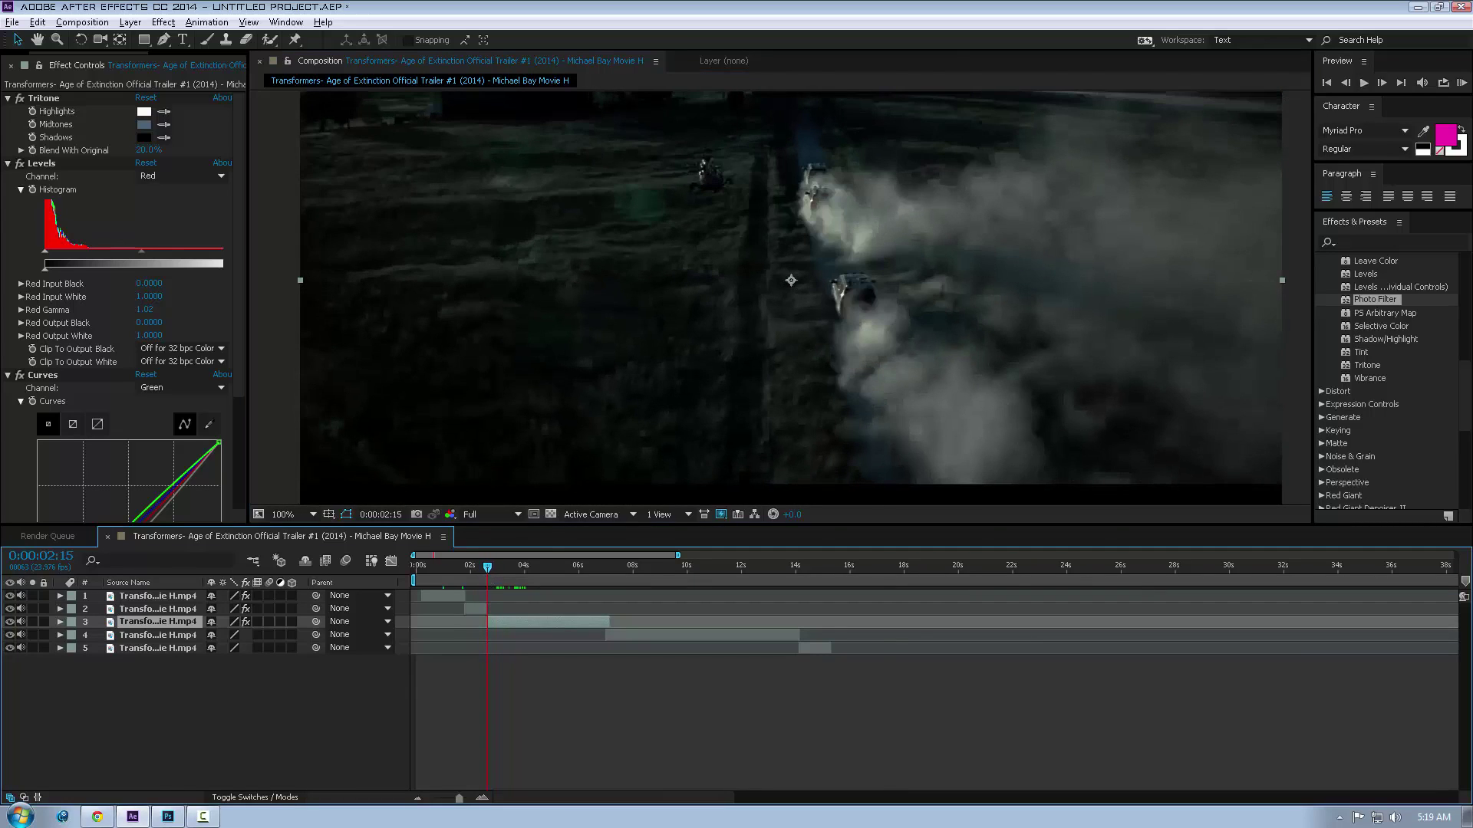
left_click_drag(481, 571, 514, 575)
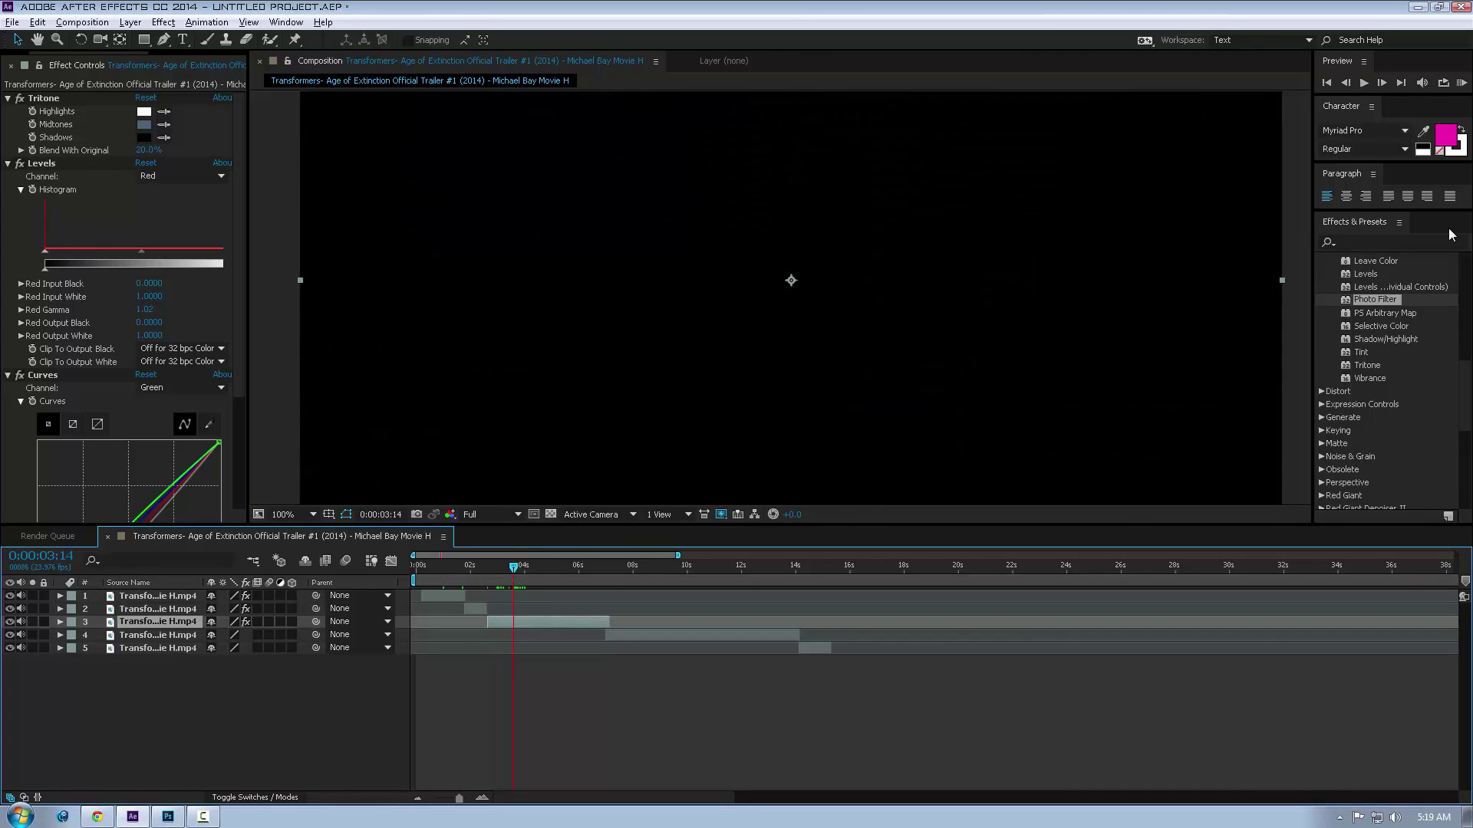
key("alt+bracketright")
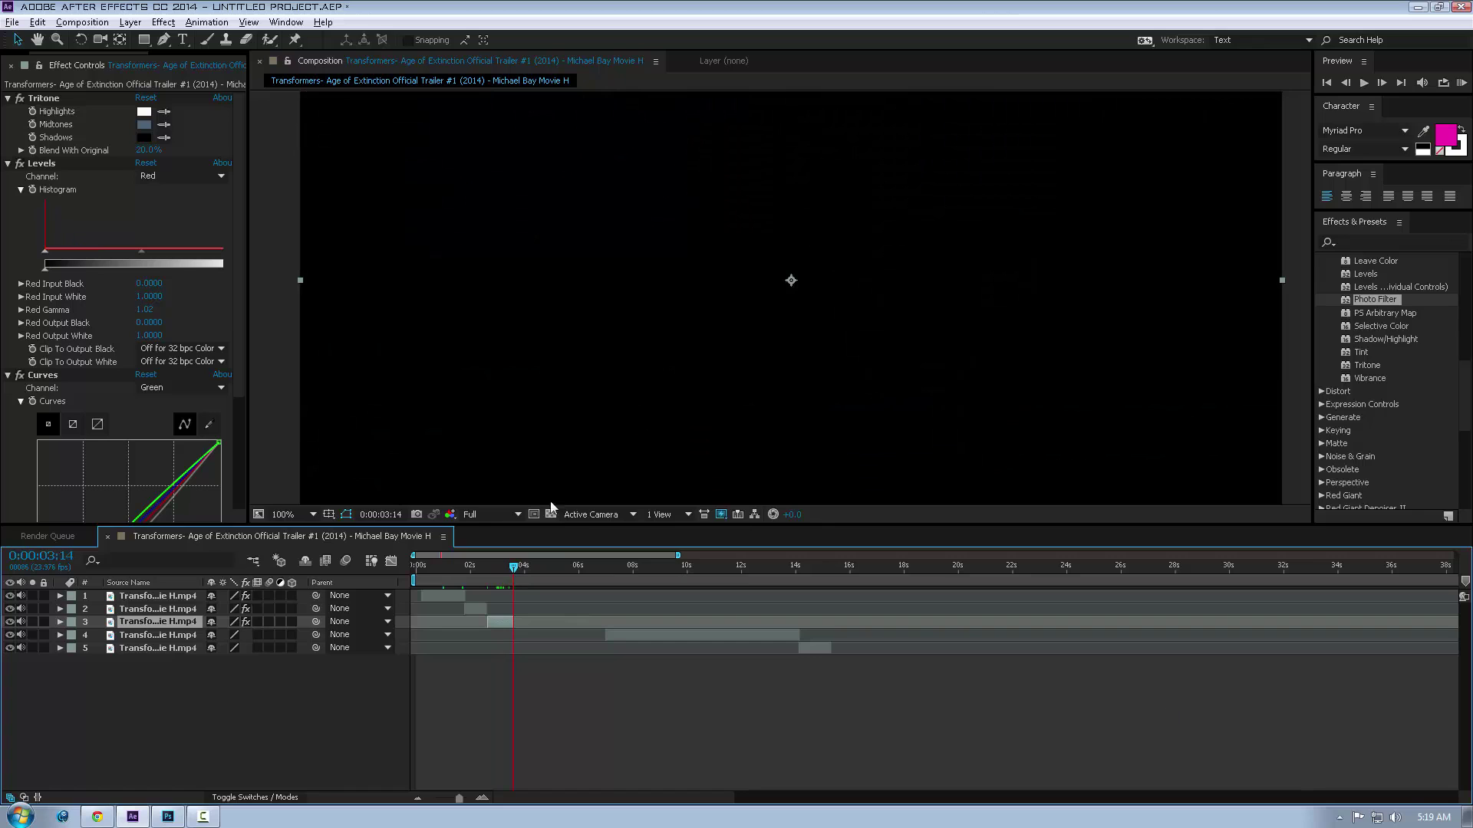
Go to 0:00:03:03 in the field shot and duplicate its layer.
left_click_drag(507, 570, 500, 570)
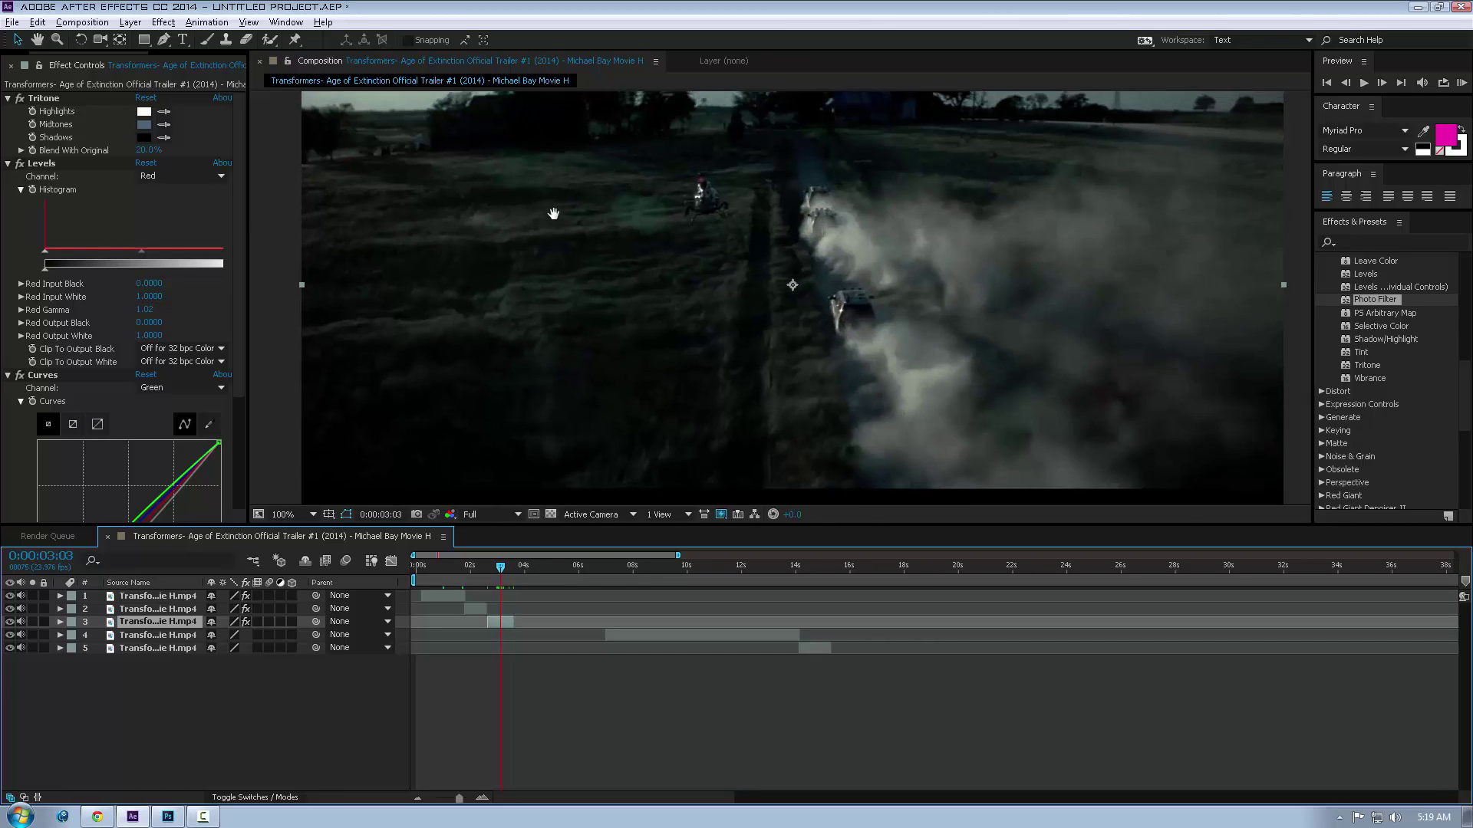
scroll(553, 214, "up", 2)
left_click_drag(495, 418, 494, 413)
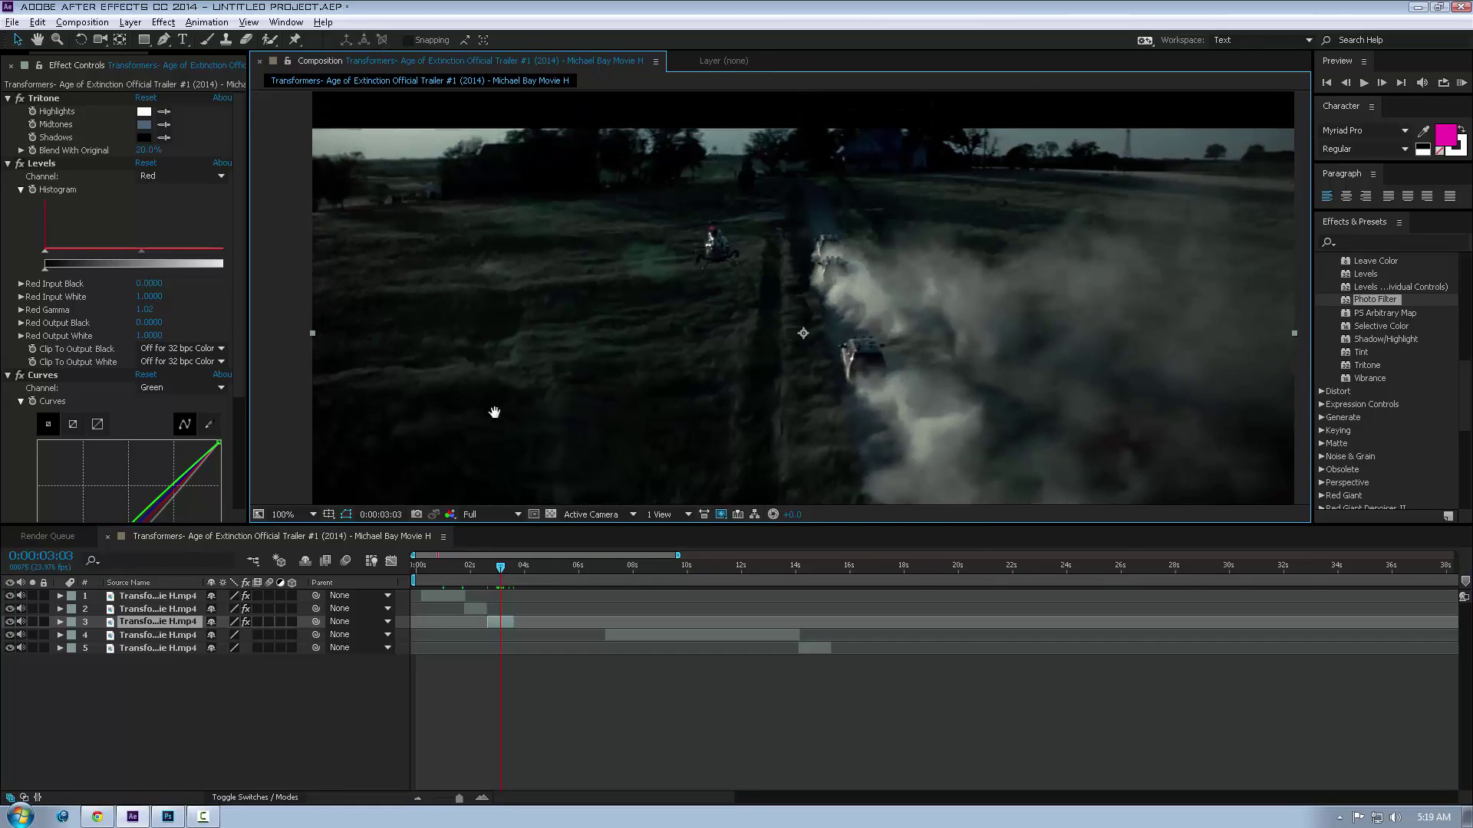
key("ctrl+d")
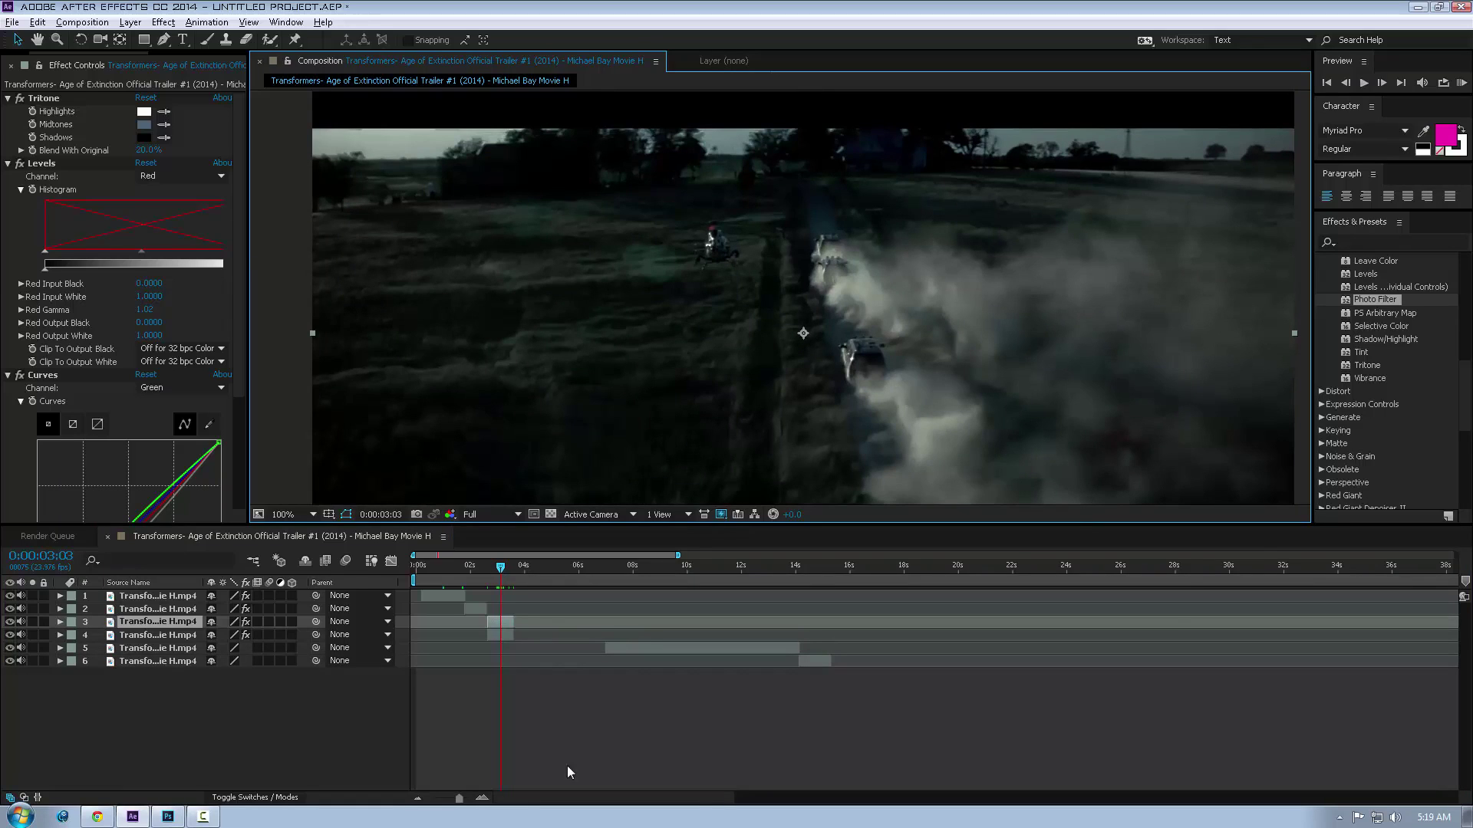
Draw a closed Pen tool mask on the upper field-shot layer around the dark grass in the frame's lower left, beside the track.
key("g")
left_click(308, 375)
left_click(435, 342)
left_click(570, 318)
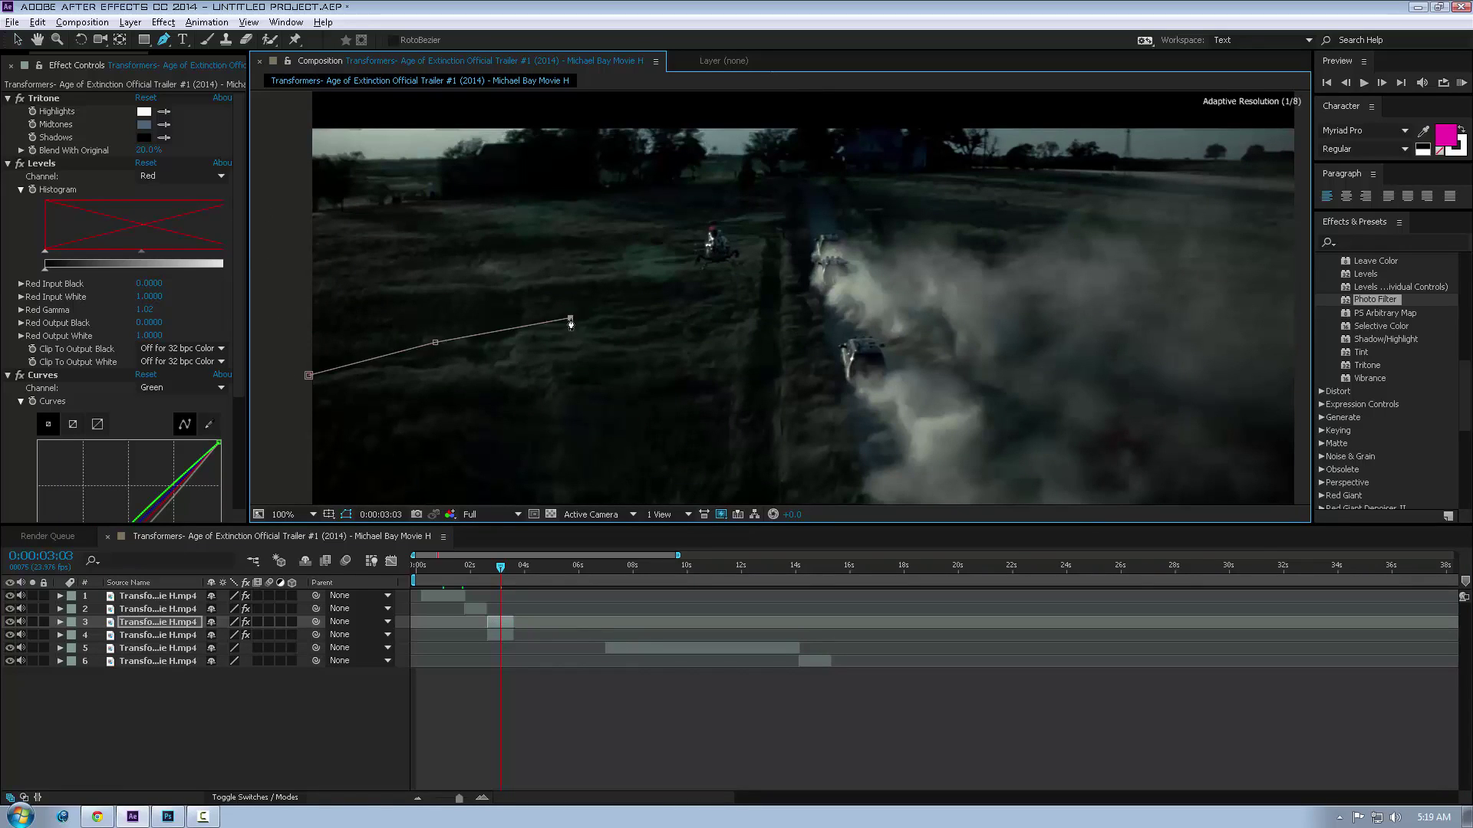
left_click(665, 308)
left_click(741, 305)
left_click(752, 378)
scroll(741, 424, "down", 3)
left_click(777, 445)
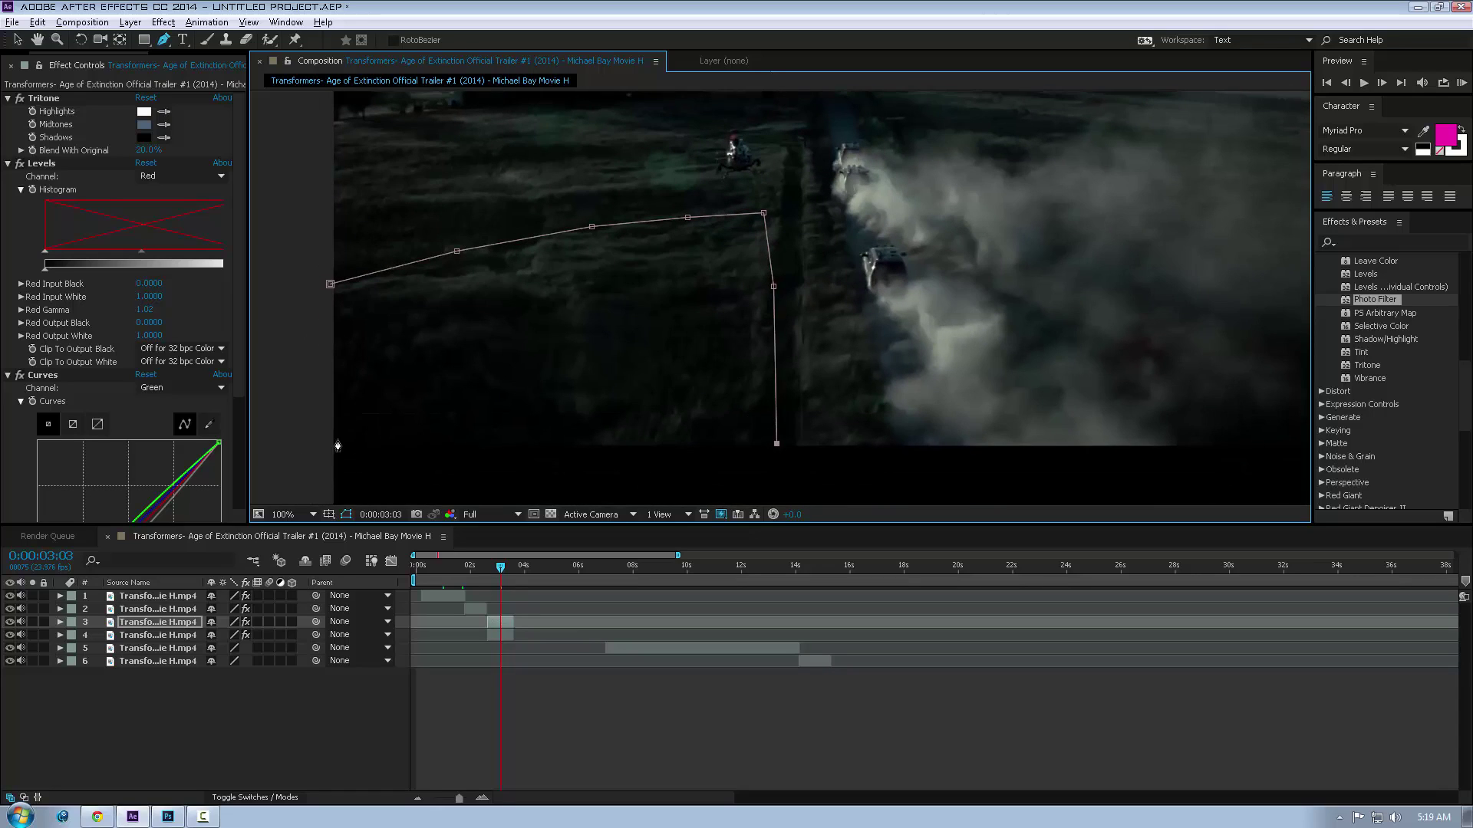
left_click(301, 439)
left_click(311, 340)
left_click(331, 281)
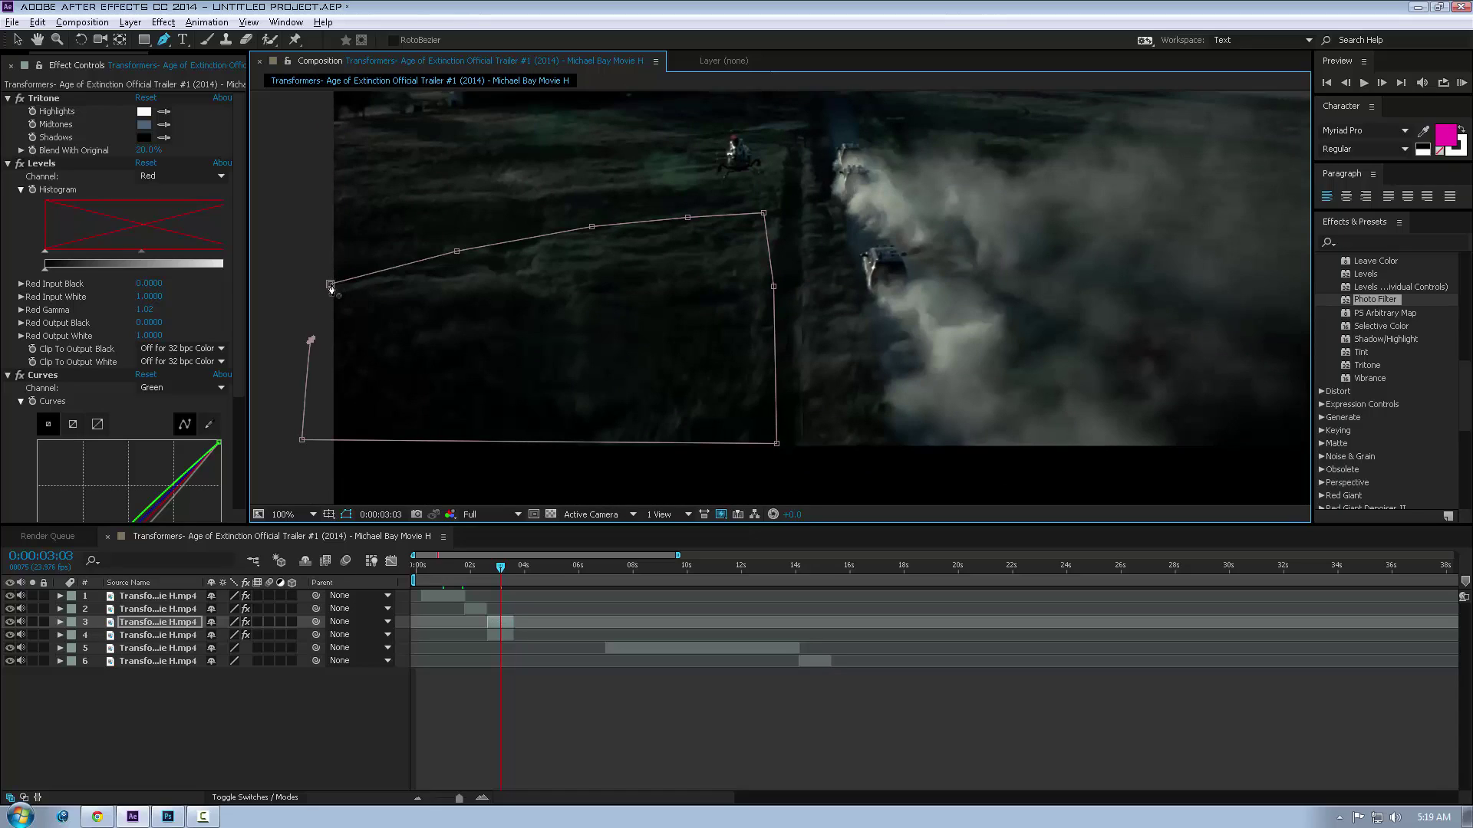
key("v")
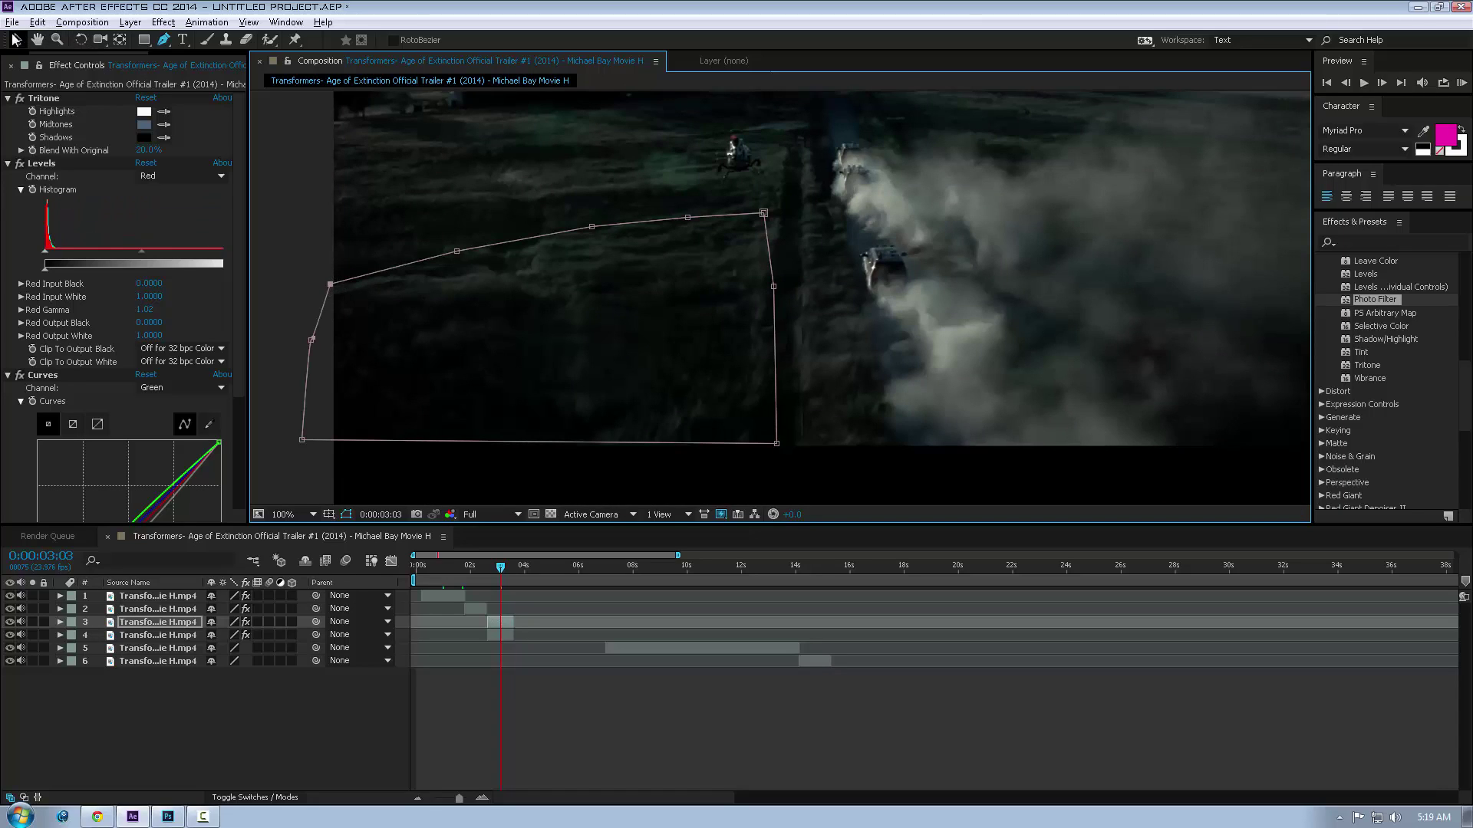
Move the masked duplicate around the frame over the field shot and bring it back slightly above its original position.
left_click(546, 323)
left_click_drag(530, 311, 510, 189)
left_click_drag(551, 274, 602, 364)
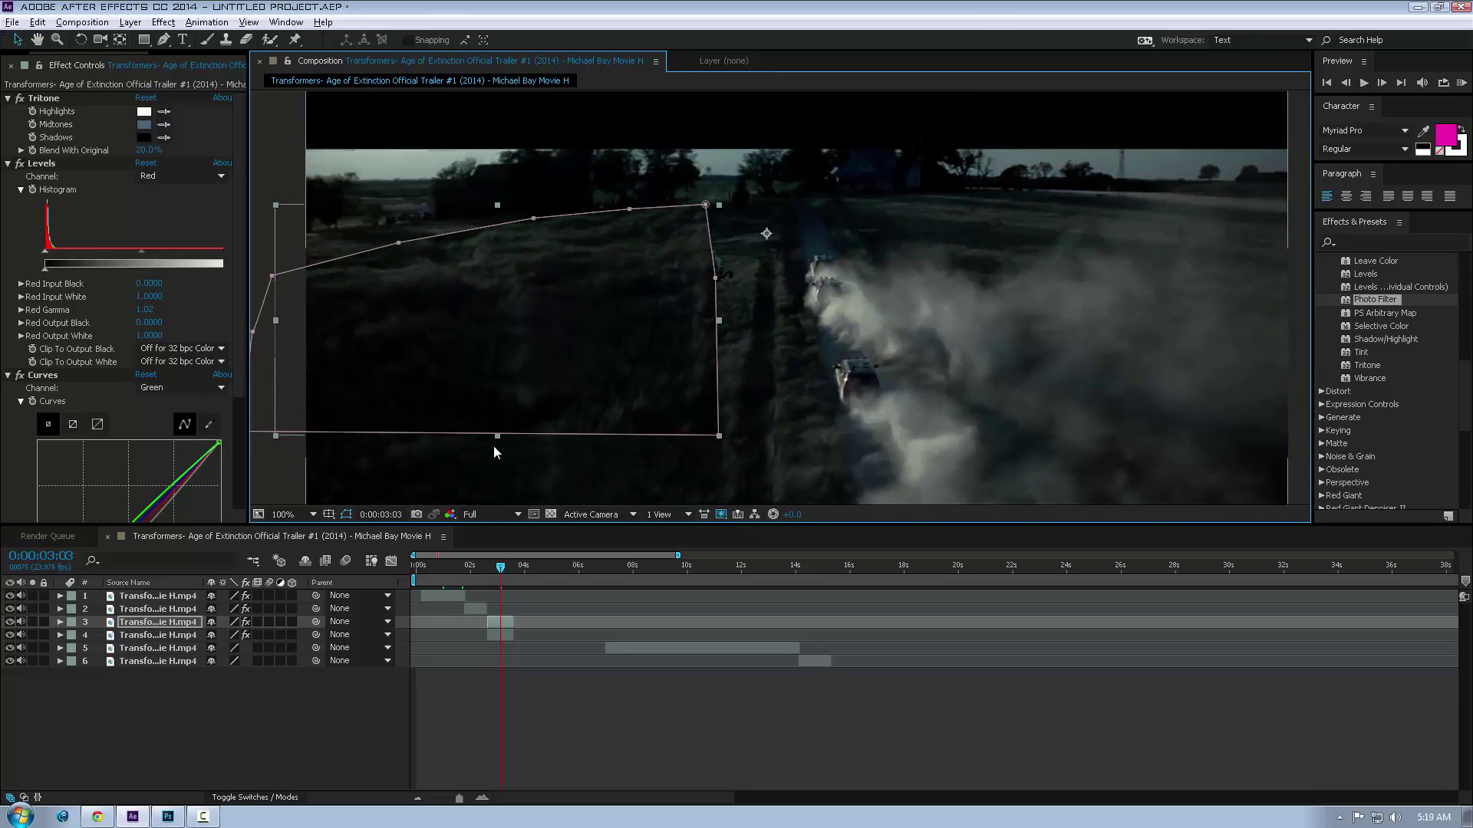
left_click_drag(406, 293, 219, 323)
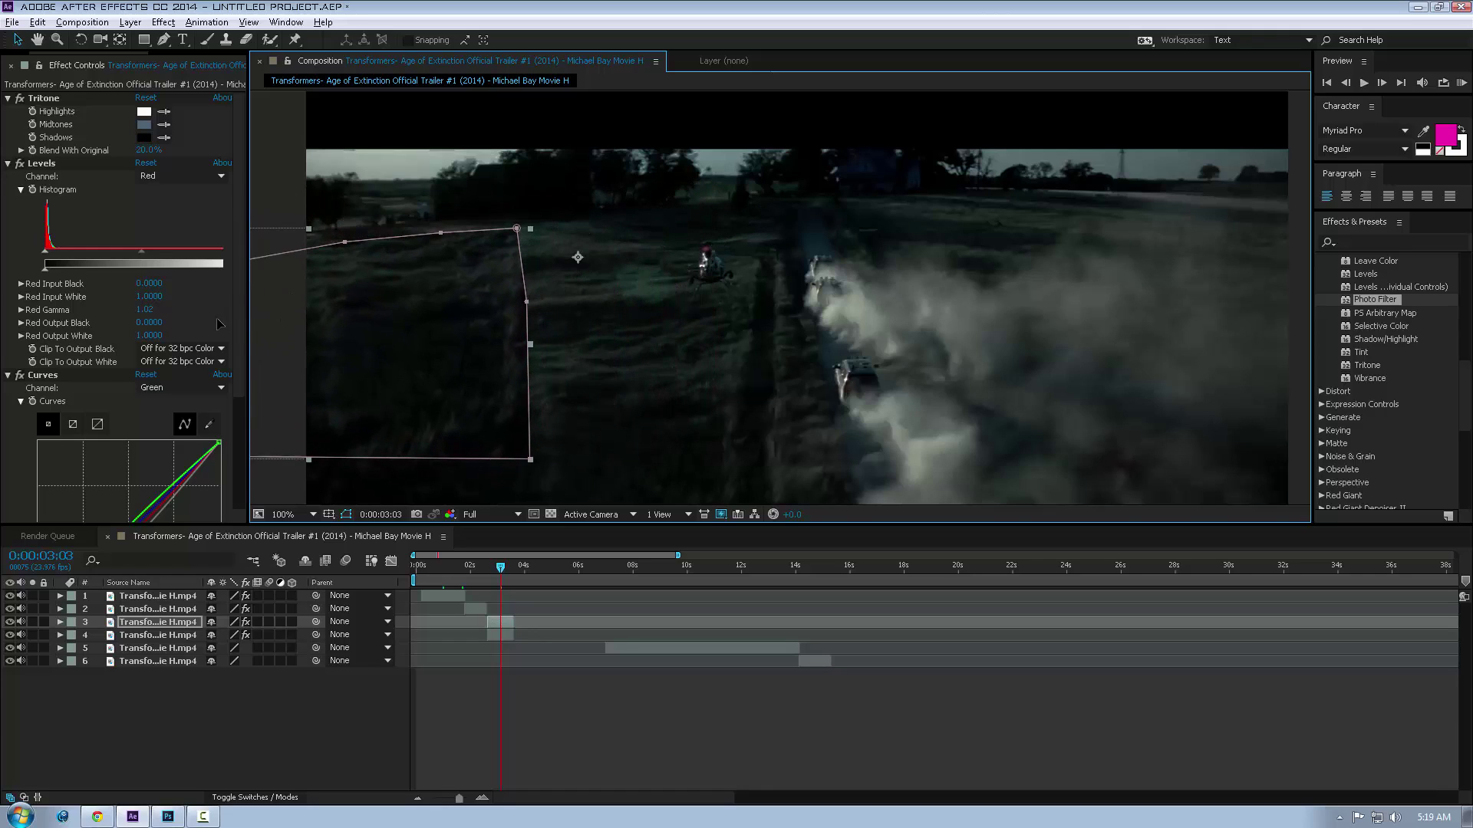
left_click_drag(381, 380, 585, 326)
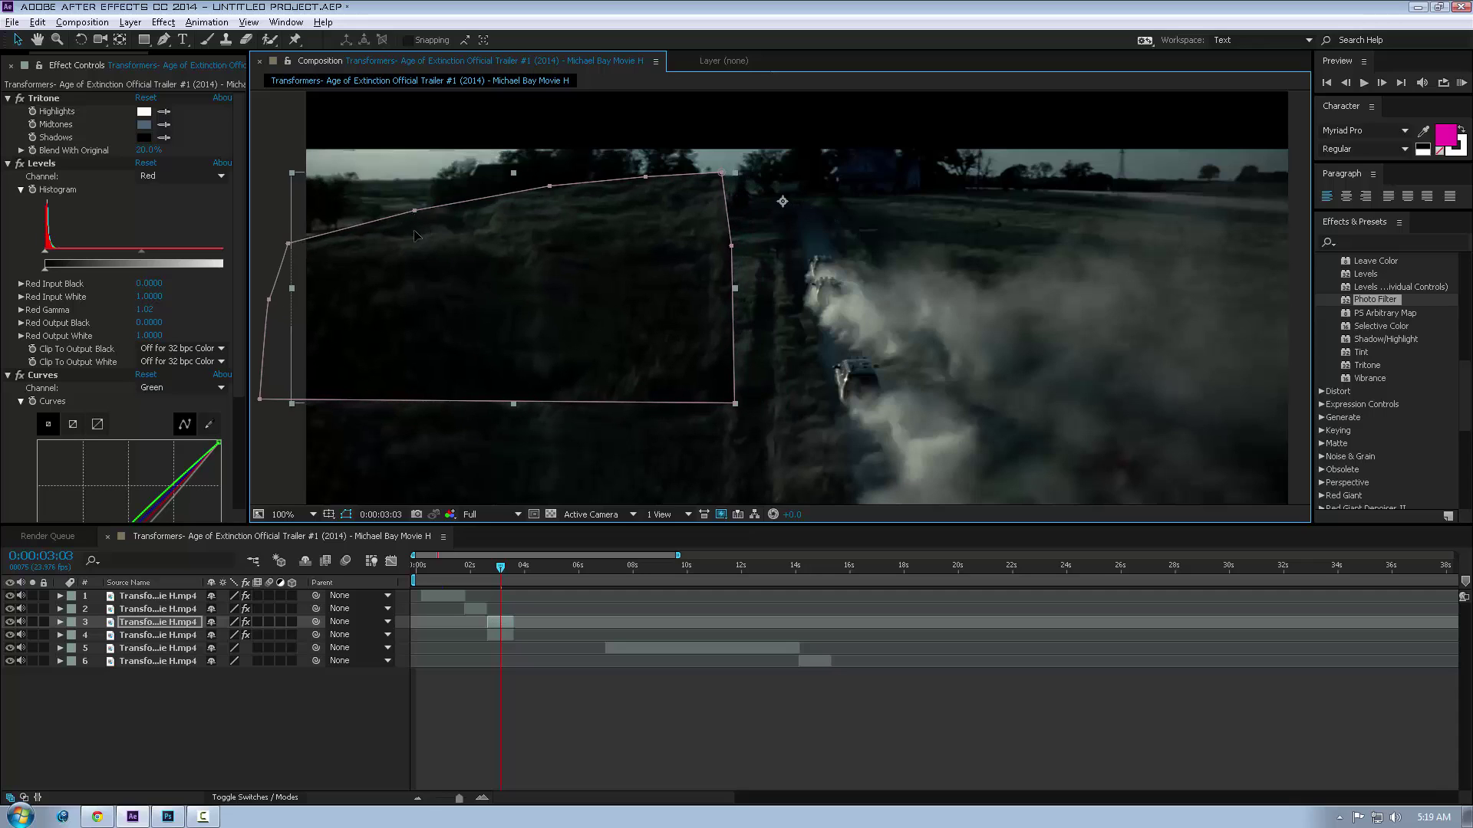
Reshape the mask's upper edge by moving its points up past the rider toward the tree line.
left_click_drag(414, 210, 299, 175)
left_click_drag(530, 326, 541, 402)
left_click_drag(523, 367, 488, 368)
left_click_drag(505, 233, 617, 201)
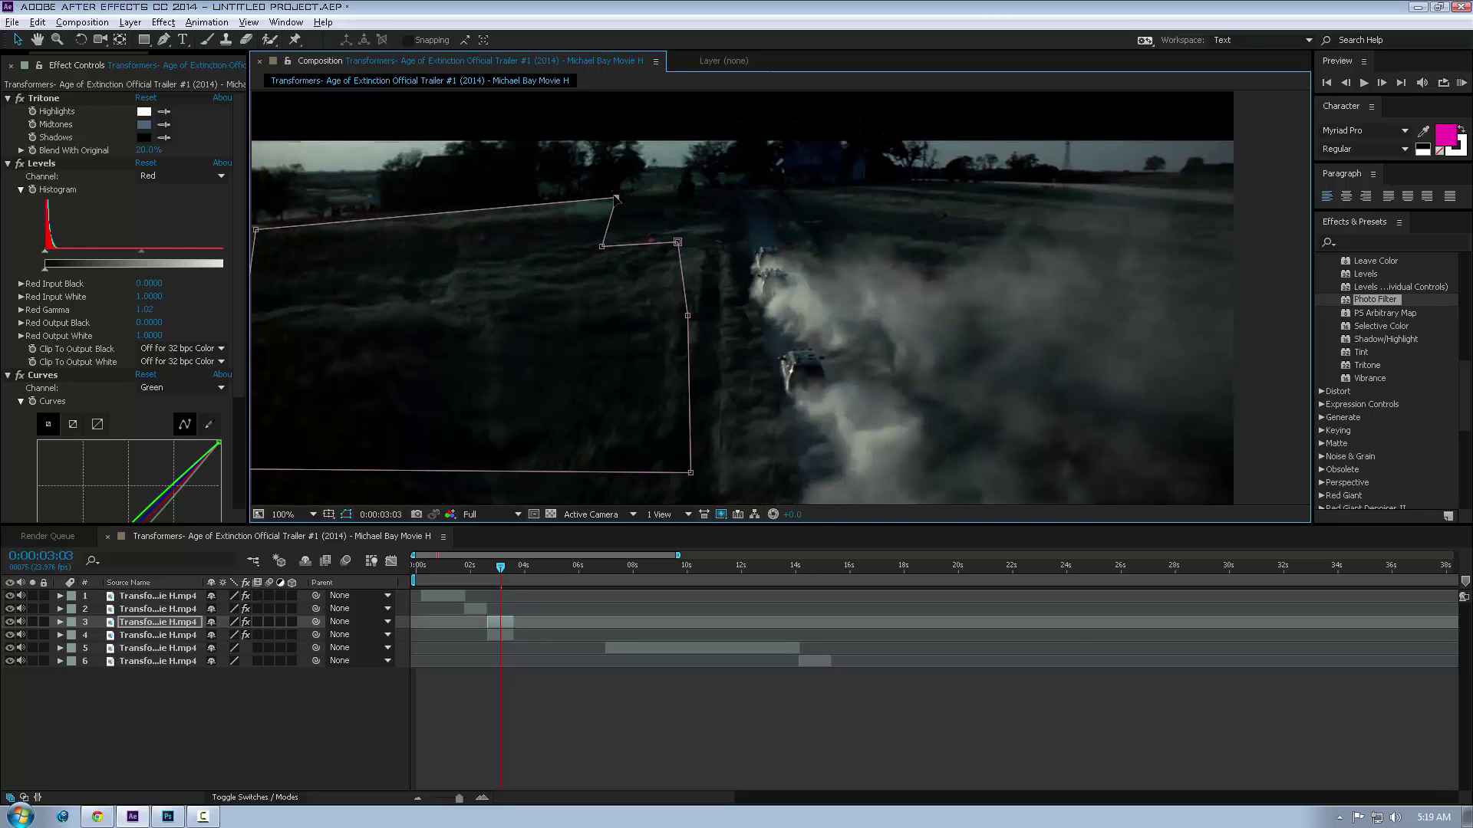
left_click_drag(677, 242, 727, 169)
left_click_drag(602, 245, 696, 90)
left_click_drag(616, 221, 488, 208)
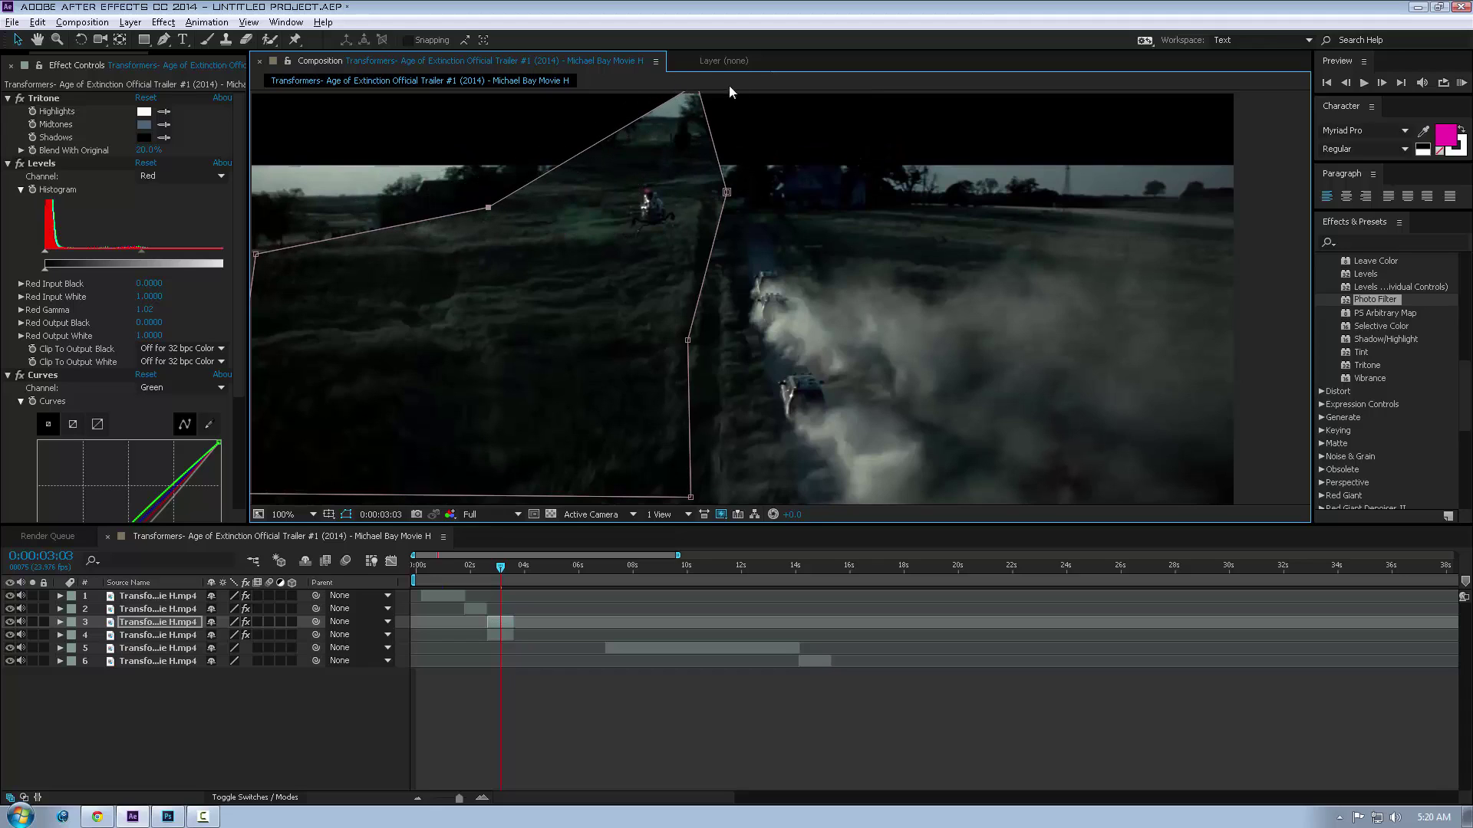
Level the mask's upper edge along the horizon and extend its upper-left point beyond the frame's left edge.
scroll(700, 154, "up", 2)
left_click_drag(690, 132, 614, 225)
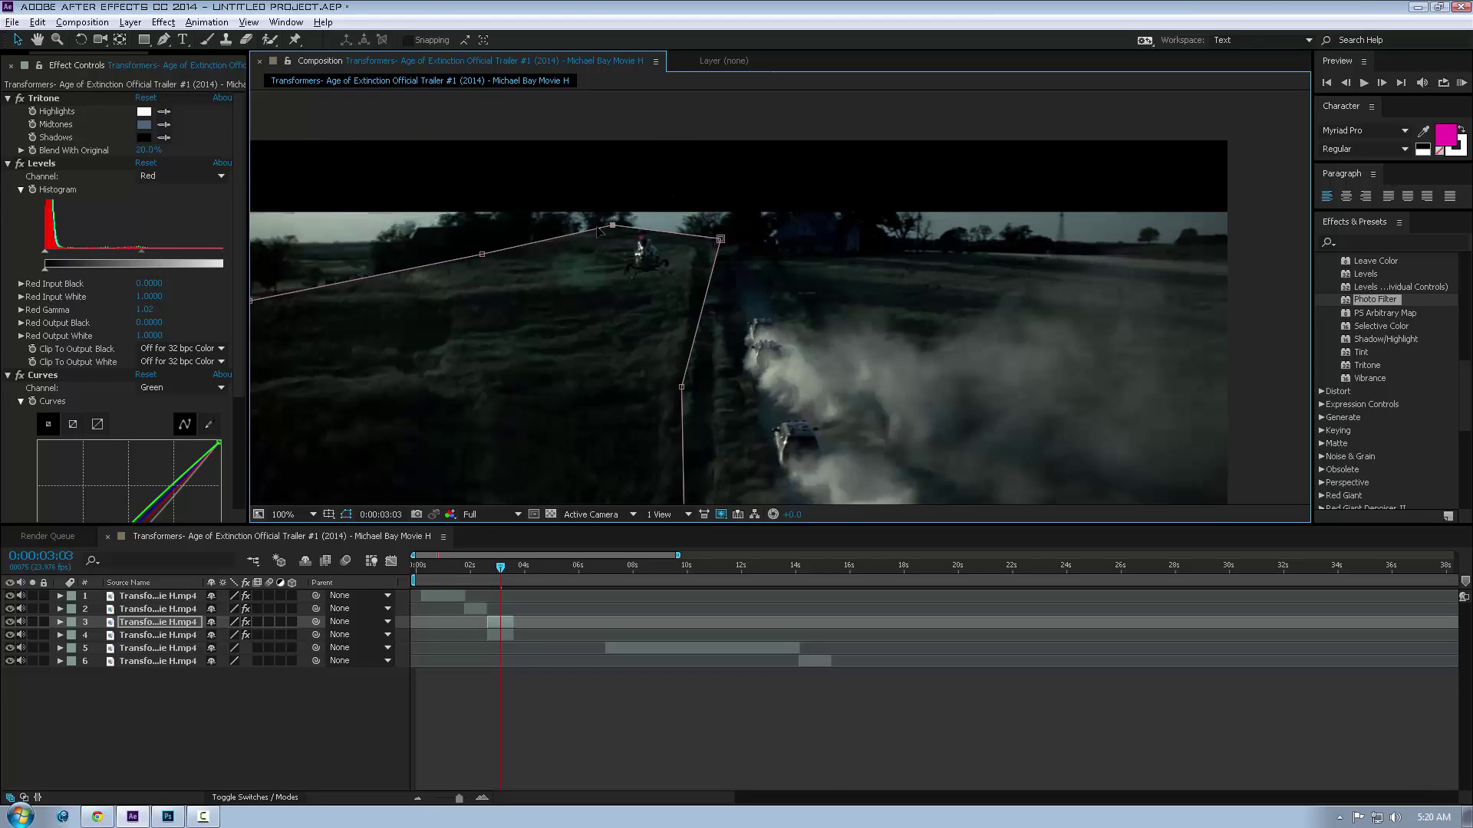
left_click_drag(430, 292, 483, 175)
left_click(626, 187)
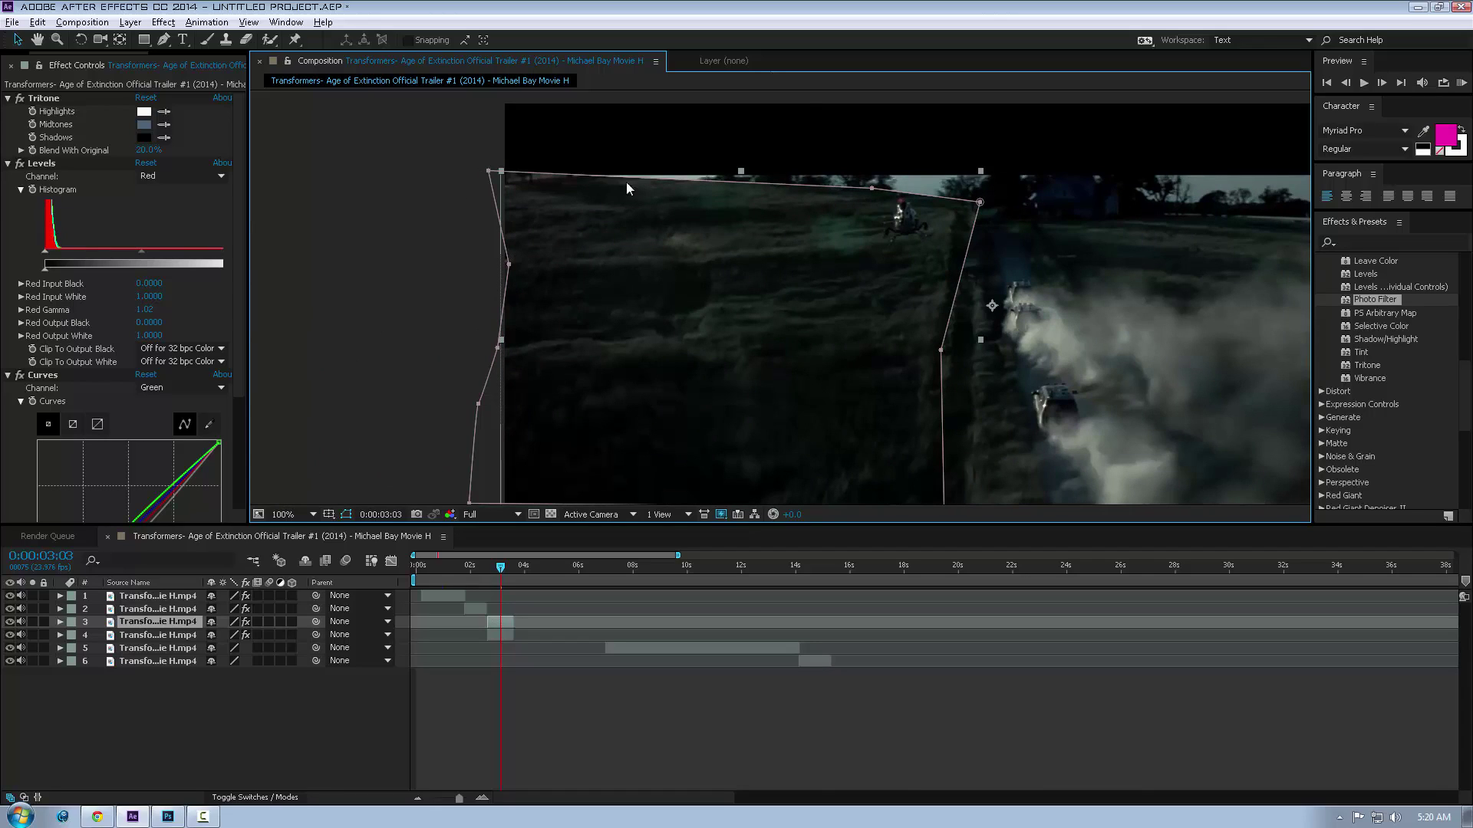
left_click_drag(871, 189, 515, 138)
scroll(691, 269, "down", 4)
scroll(830, 314, "up", 4)
scroll(922, 323, "down", 2)
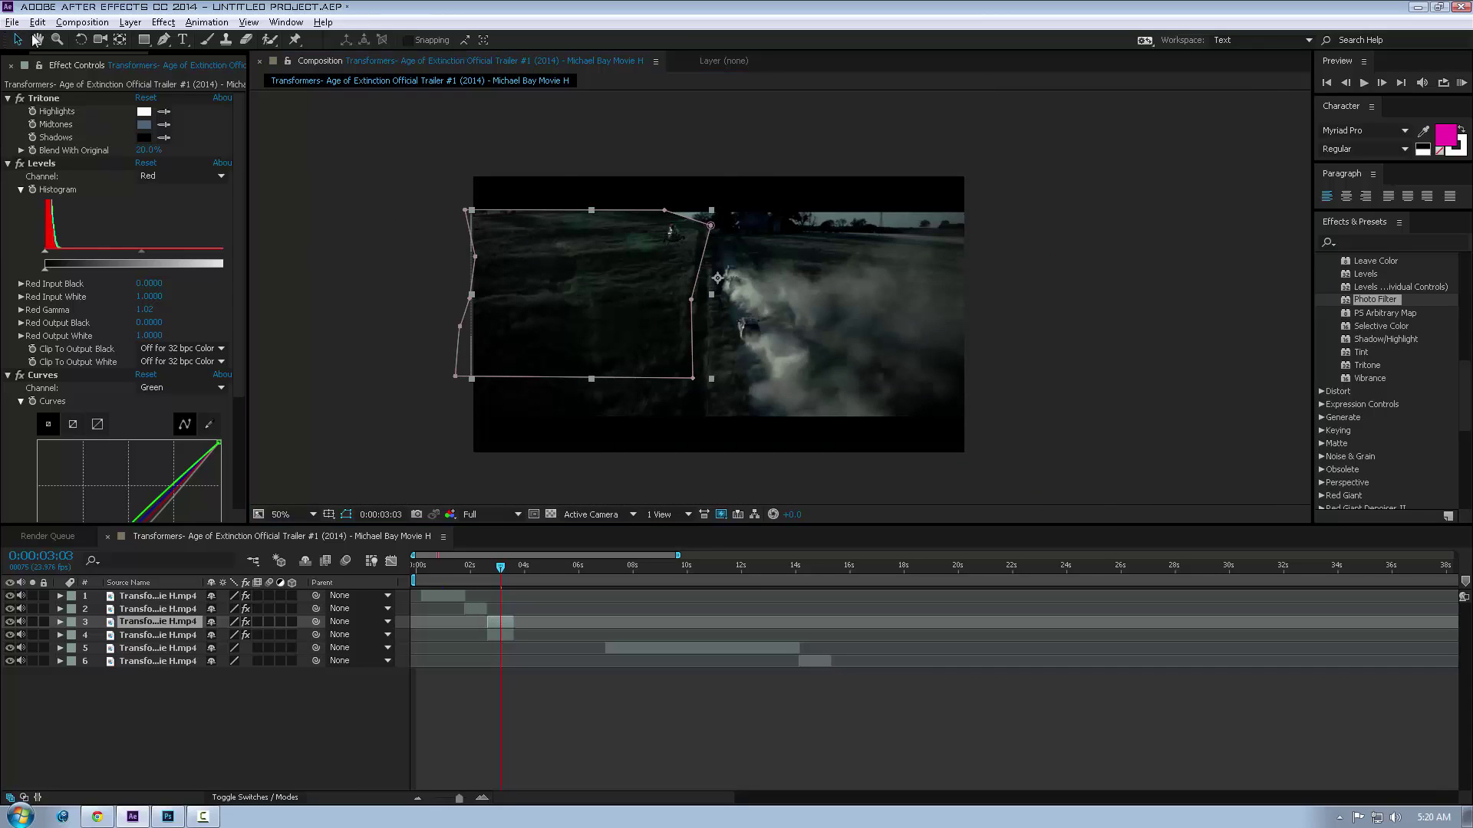
left_click(316, 288)
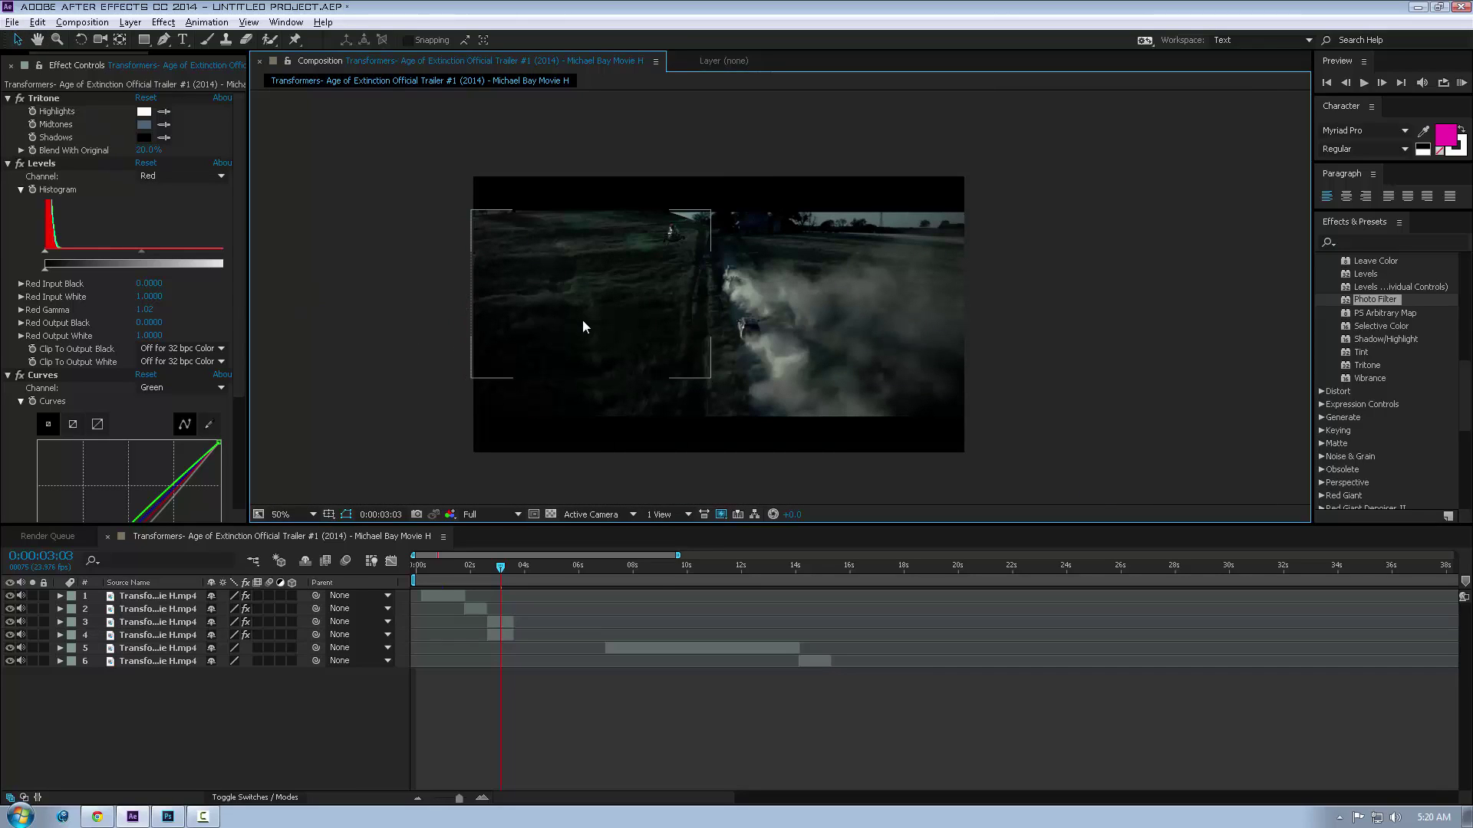
Raise the mask's upper-right corner to the horizon, widen its right side to the vehicles, and lower its bottom edge slightly.
scroll(582, 320, "up", 2)
left_click(572, 379)
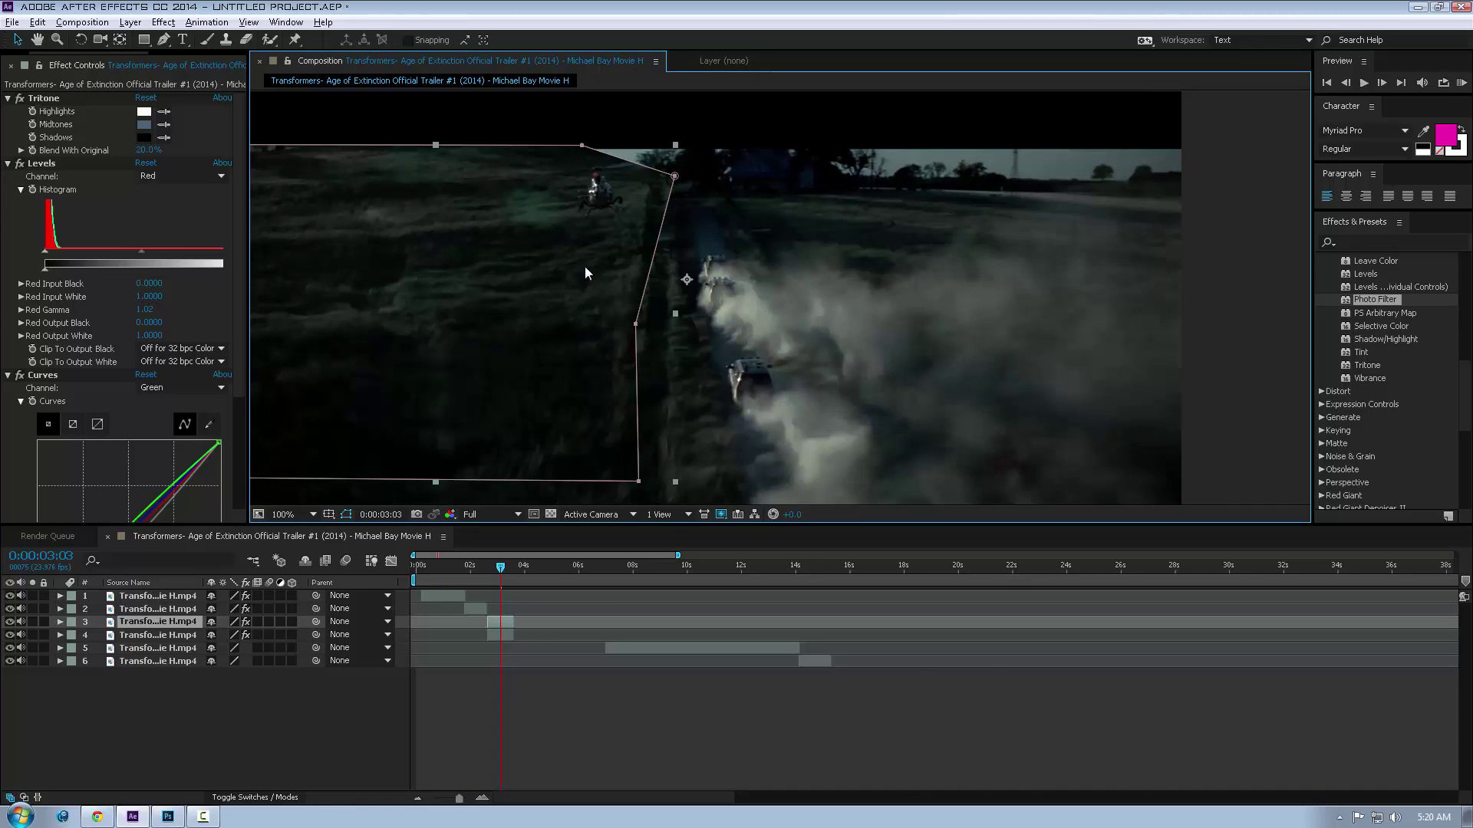
mouse_move(674, 176)
left_mouse_down()
mouse_move(667, 130)
mouse_move(713, 121)
mouse_move(721, 154)
mouse_move(669, 153)
left_mouse_up()
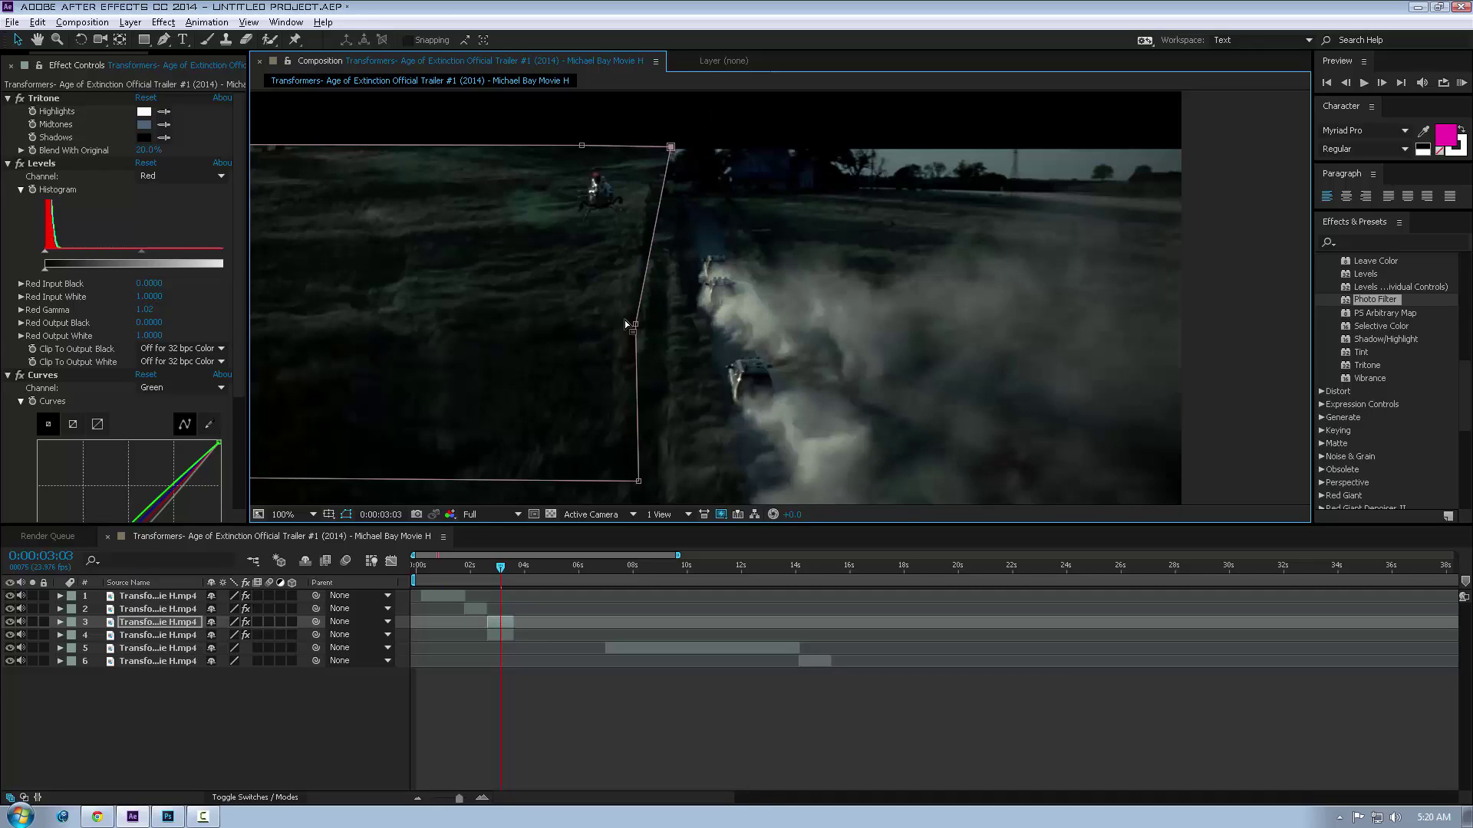
left_click_drag(634, 325, 679, 307)
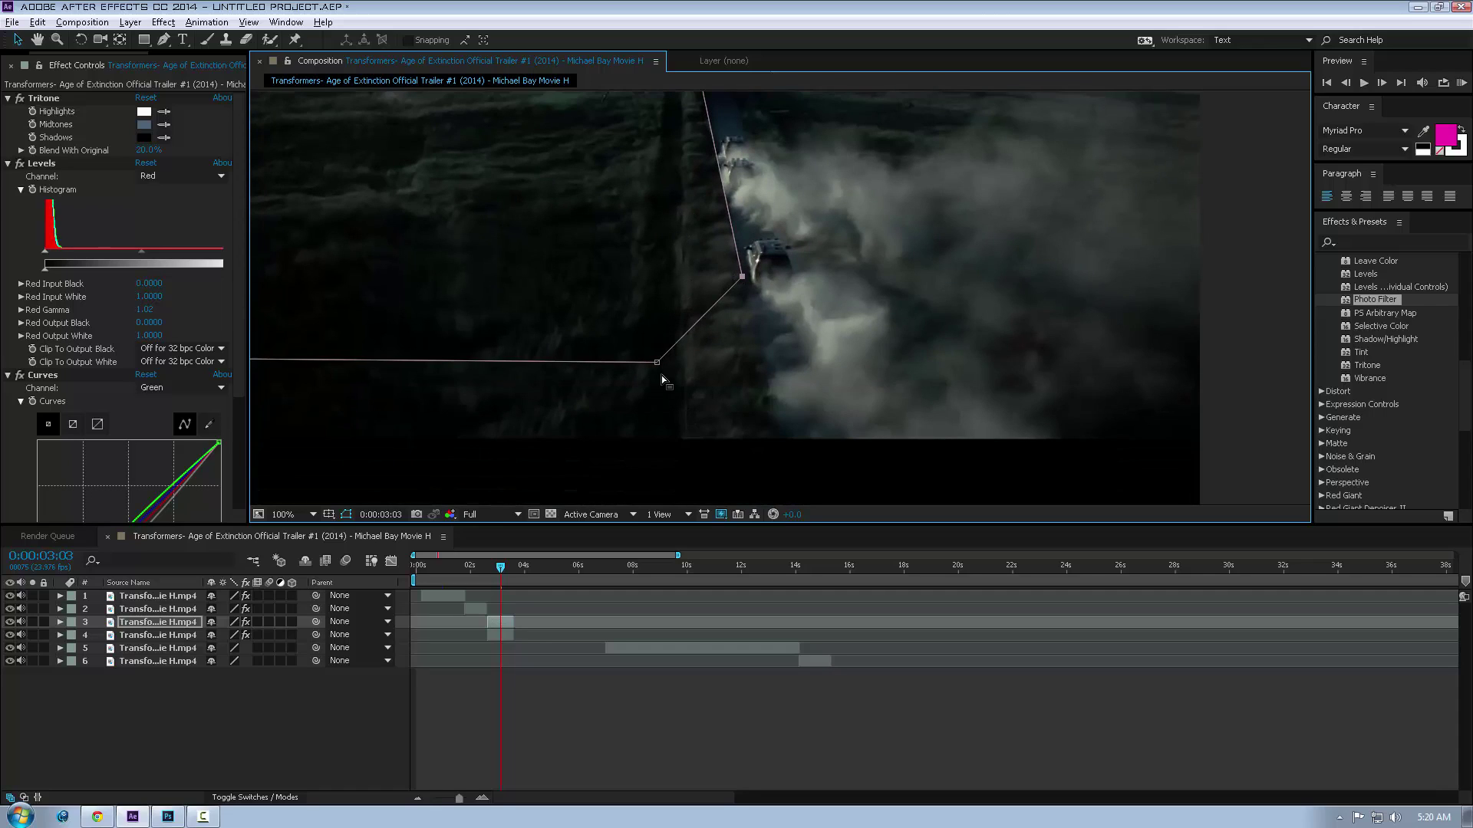
left_click_drag(657, 363, 821, 365)
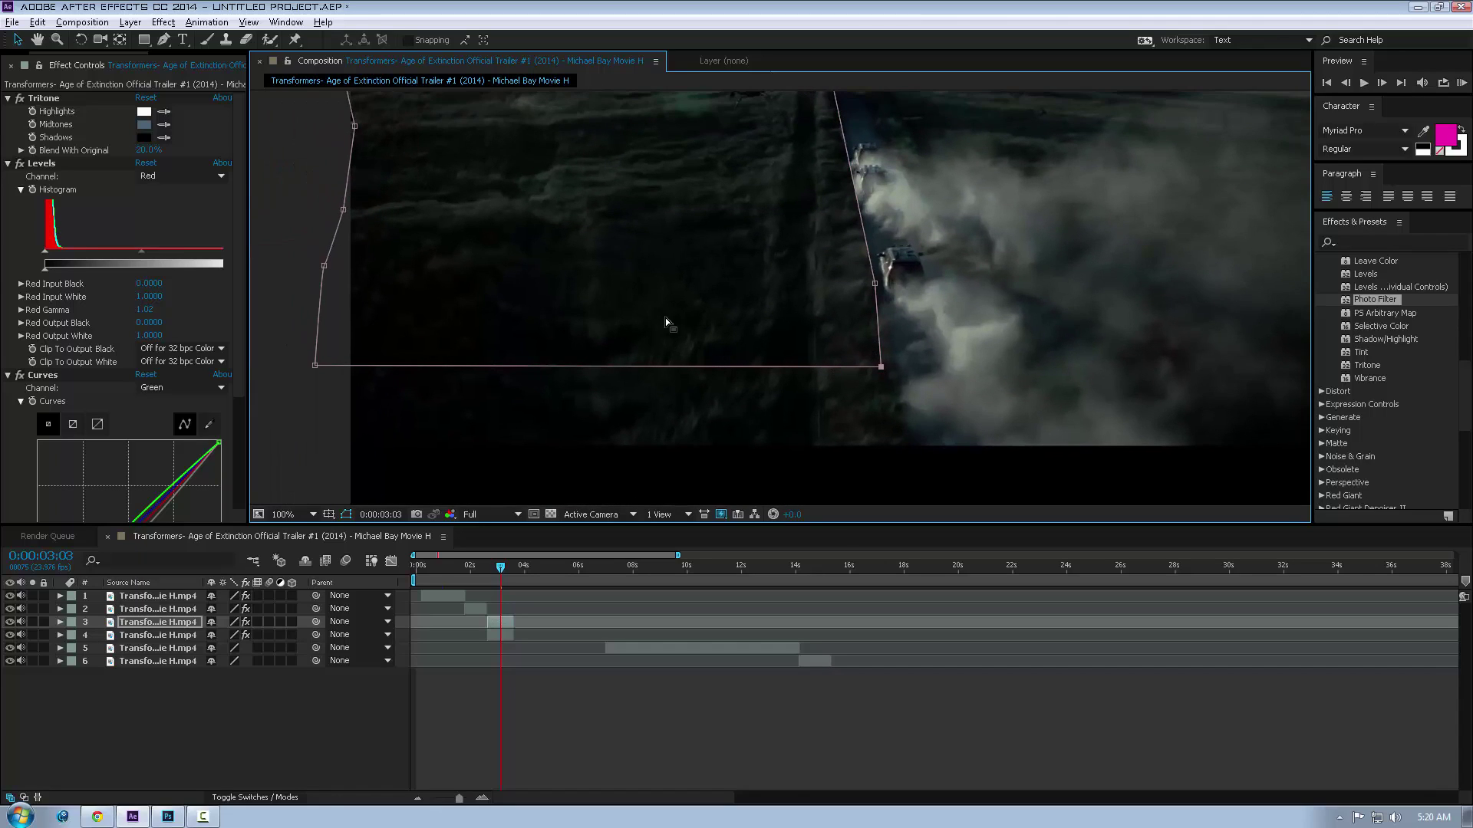
left_click_drag(617, 369, 618, 399)
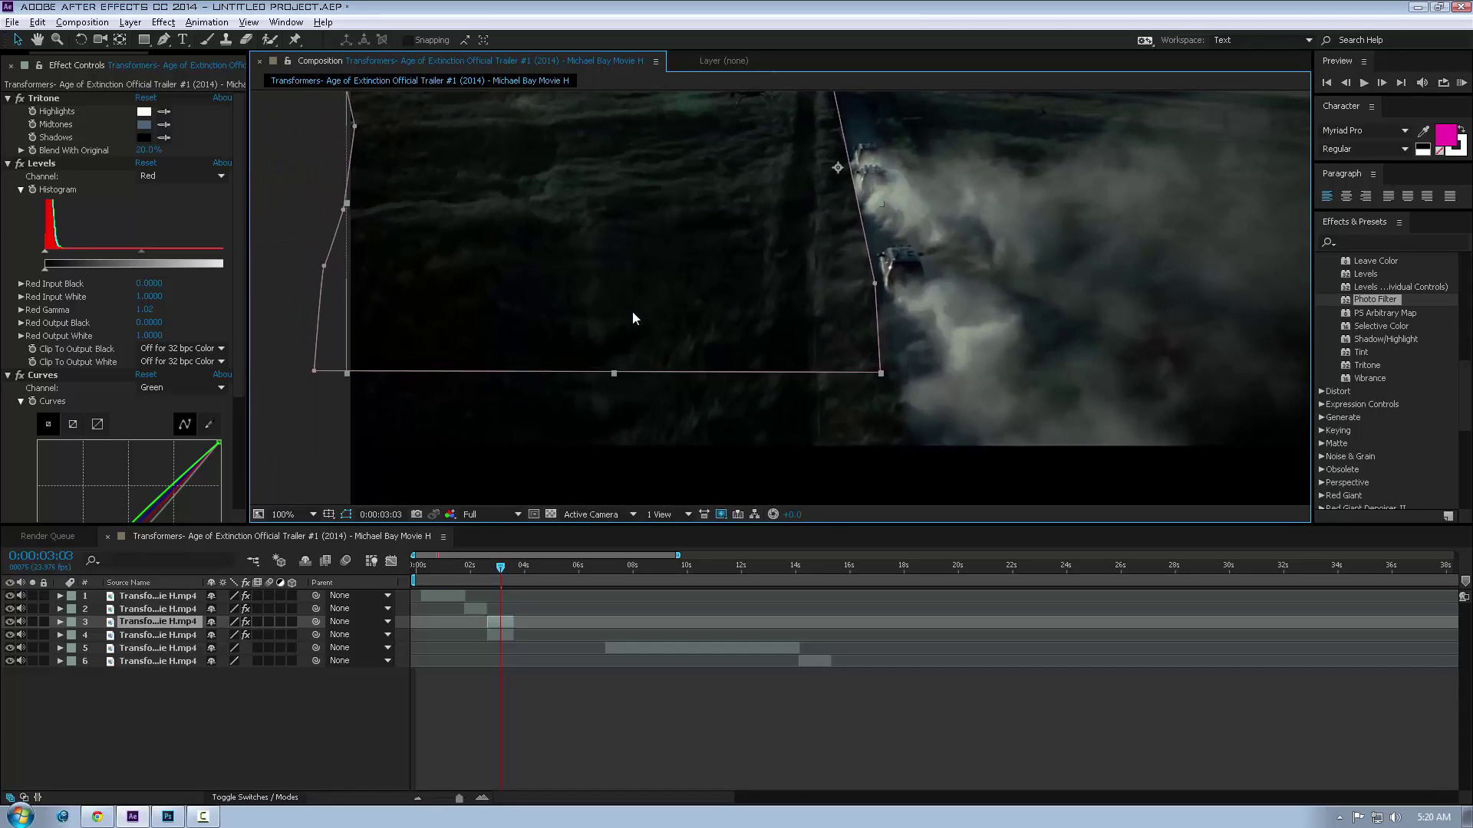
left_click(715, 460)
left_click(681, 299)
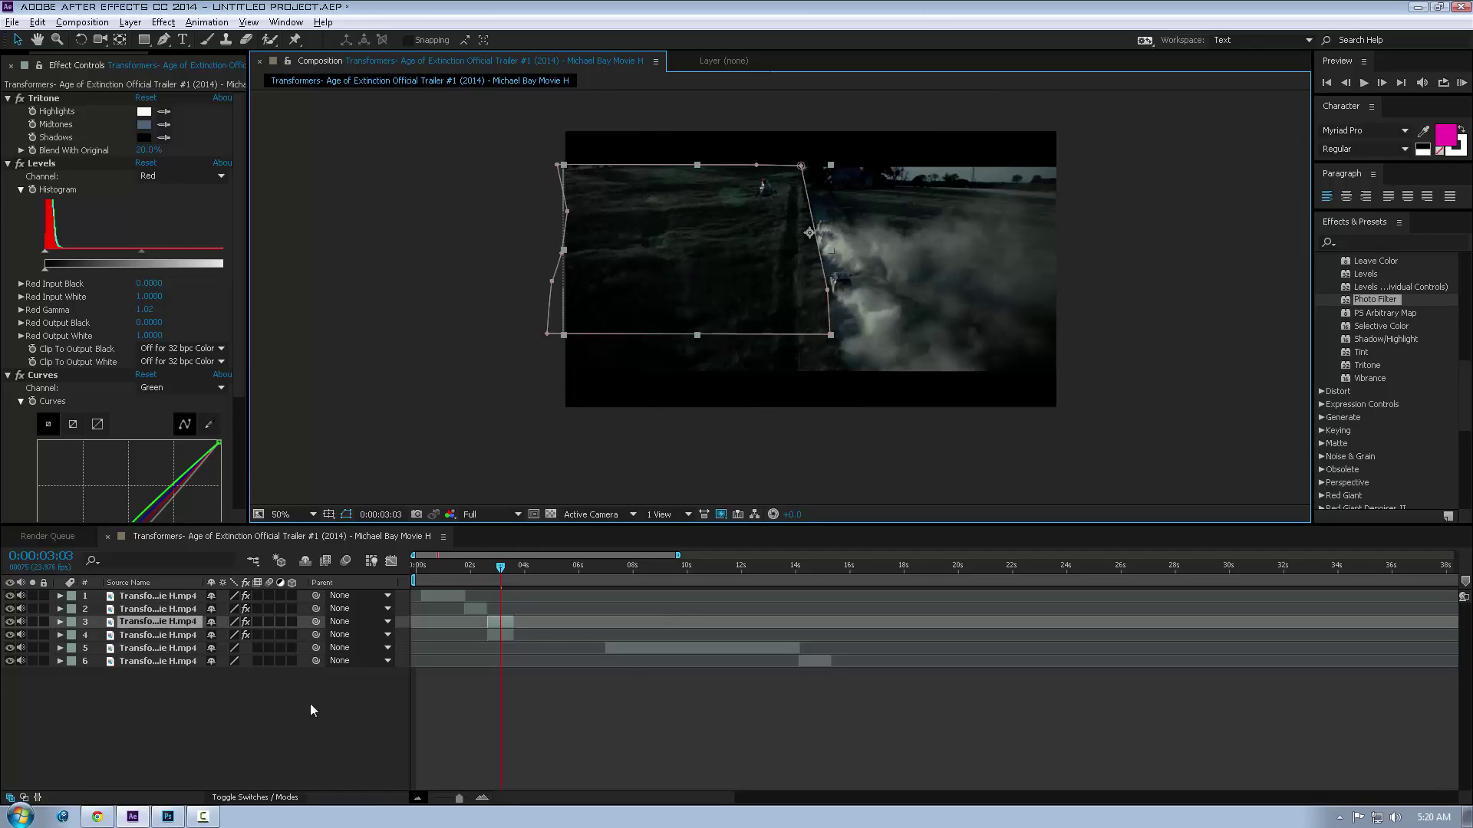
Set Mask 1's feather on the duplicated field shot to 13 pixels and inspect the softened edge.
key("f")
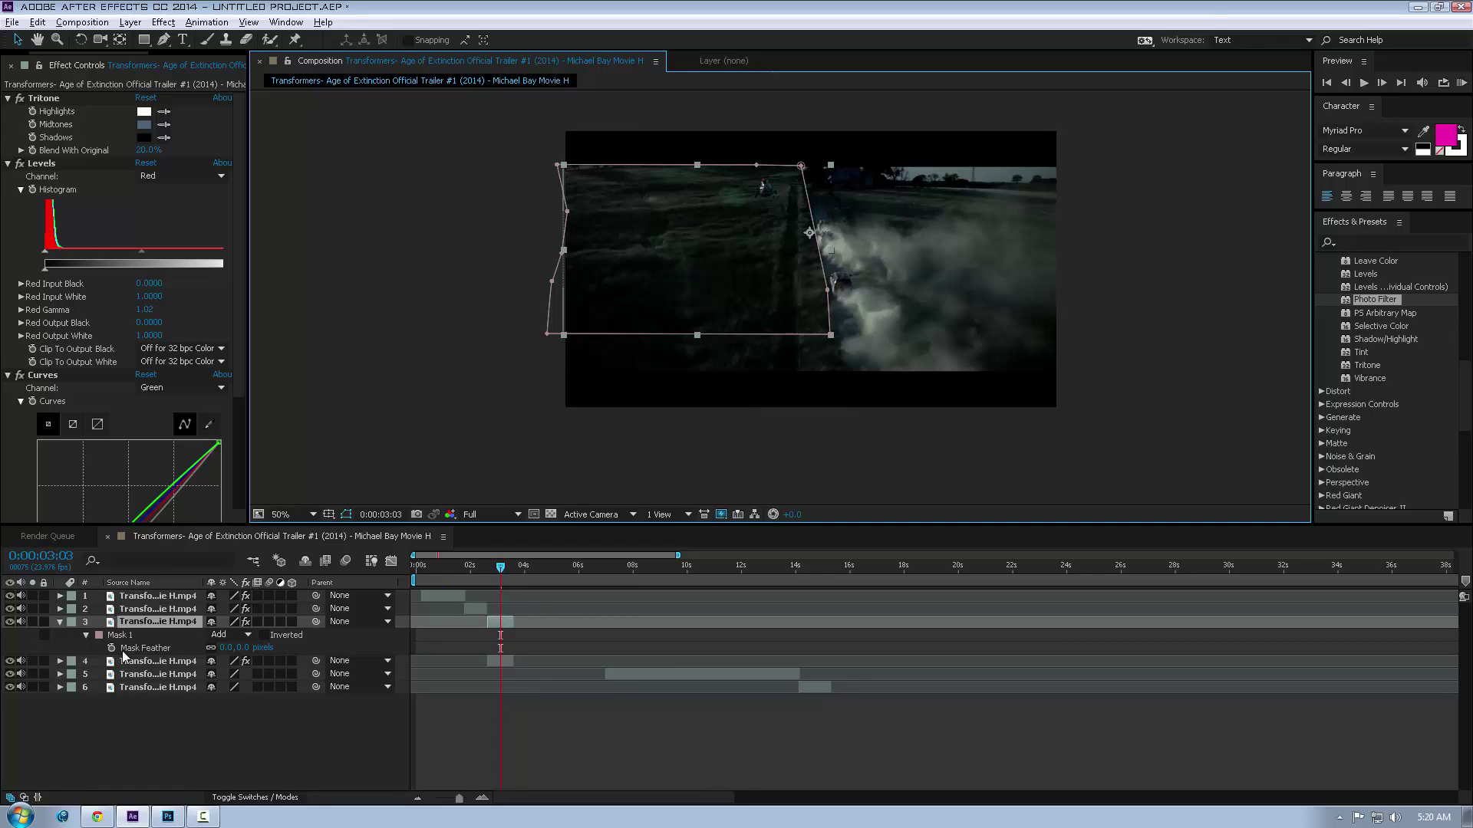
left_click(143, 648)
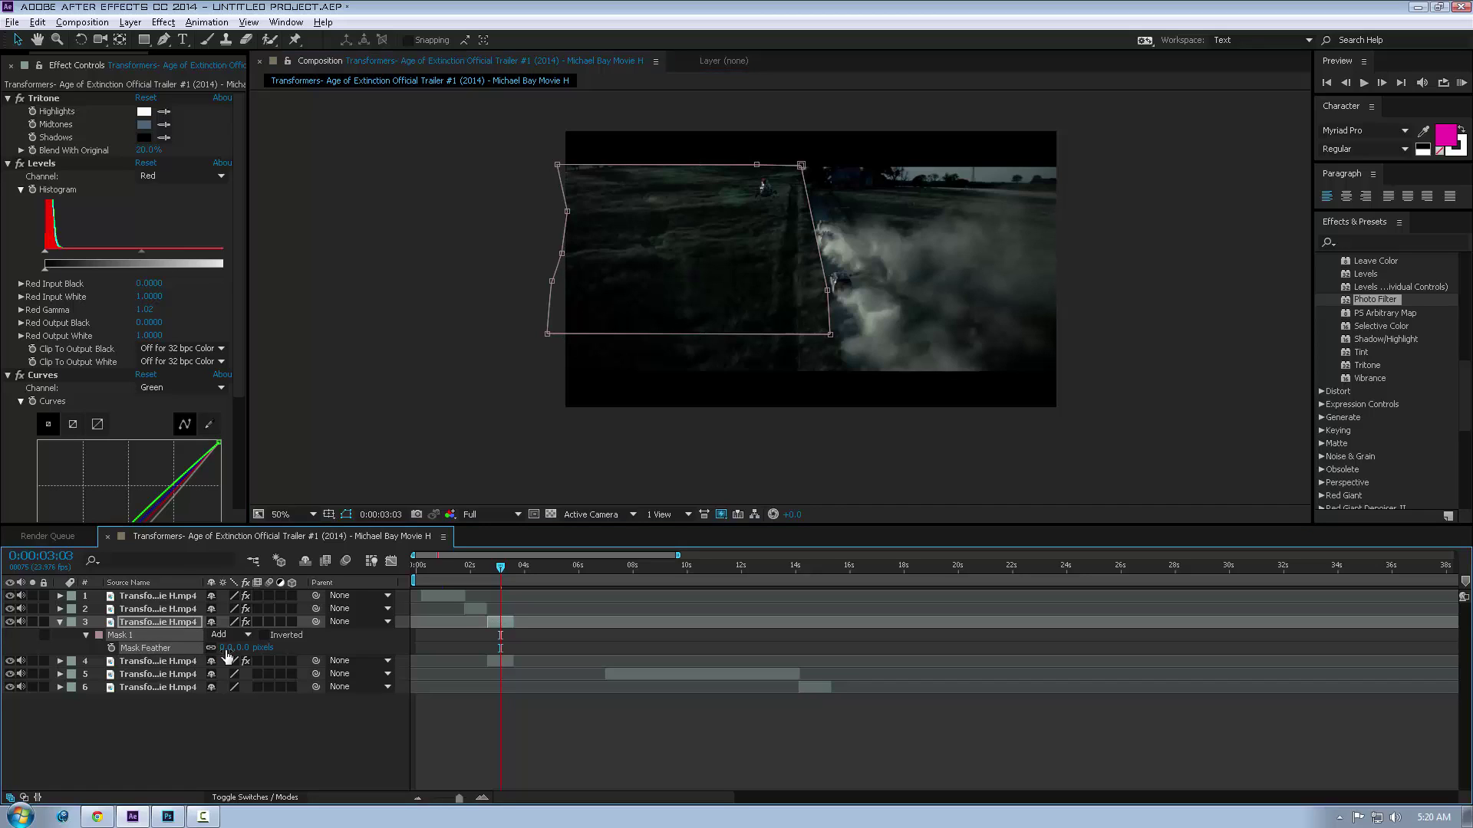
left_click_drag(230, 648, 229, 648)
scroll(655, 251, "up", 1)
left_click_drag(656, 285, 769, 585)
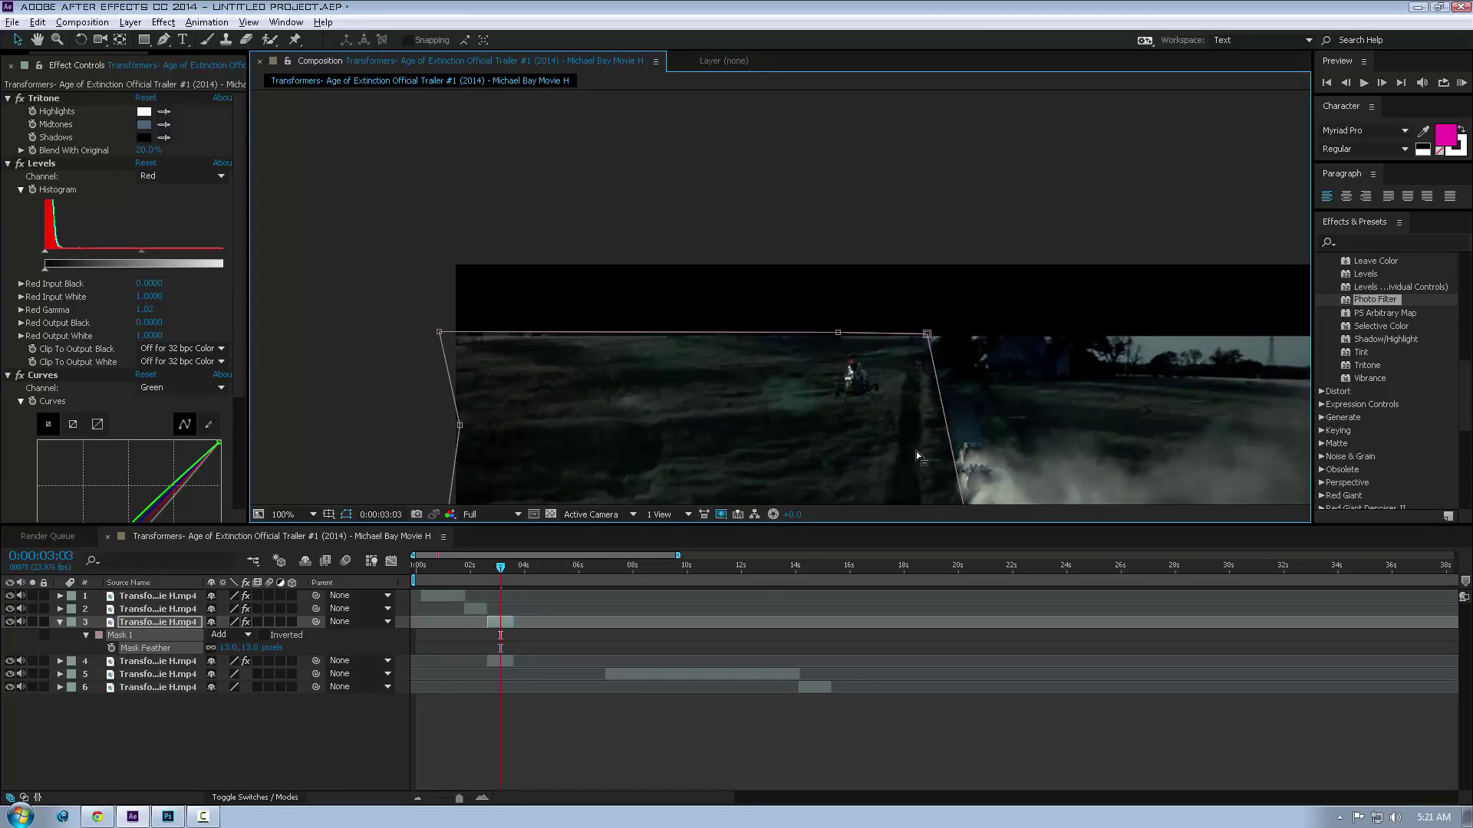
left_click_drag(916, 451, 807, 338)
left_click(892, 168)
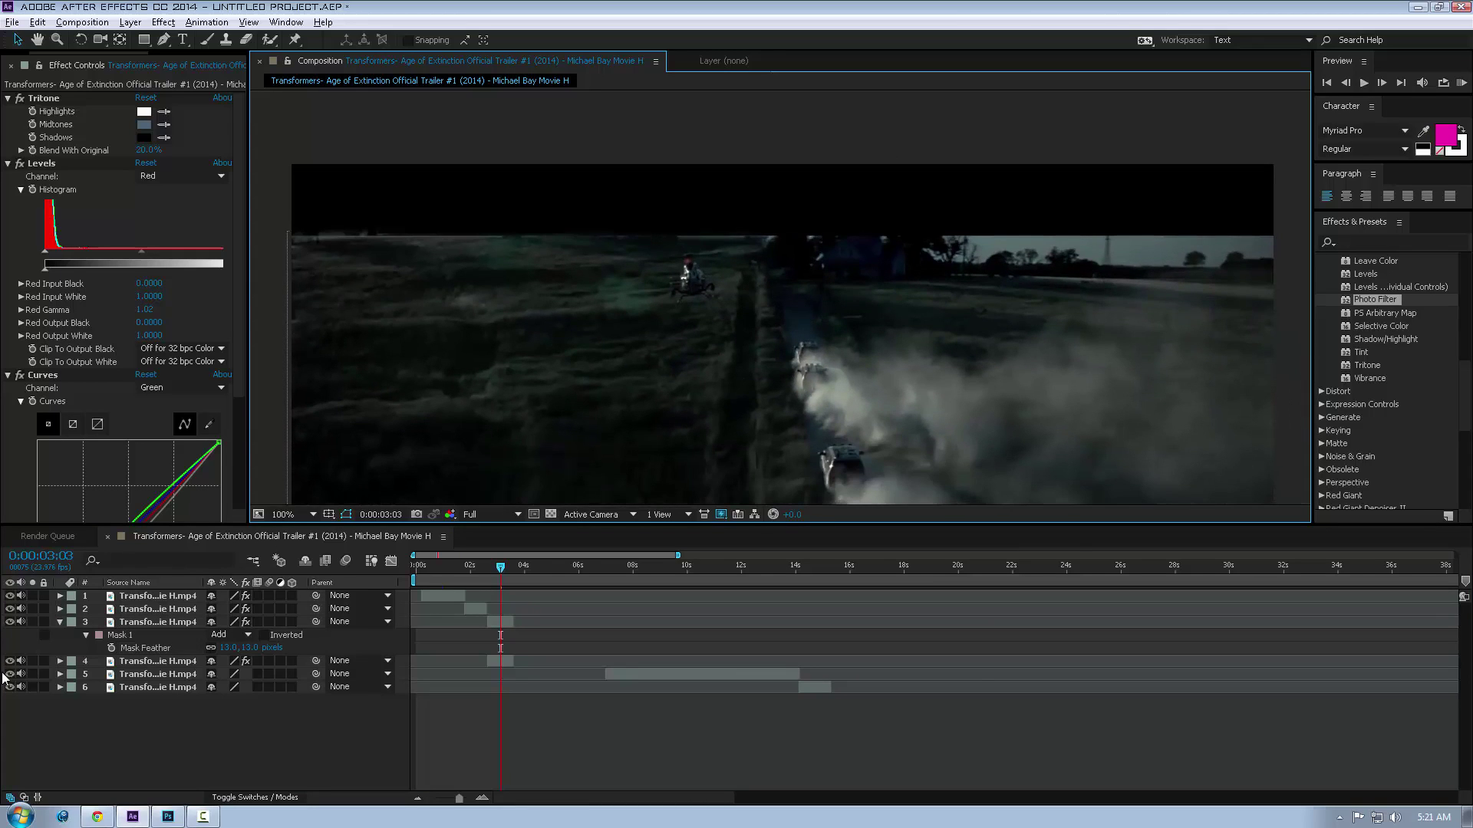
Switch the masked duplicate's effects off and on repeatedly to compare the looks, leaving them off.
left_click(245, 622)
left_click(245, 622)
left_click(244, 622)
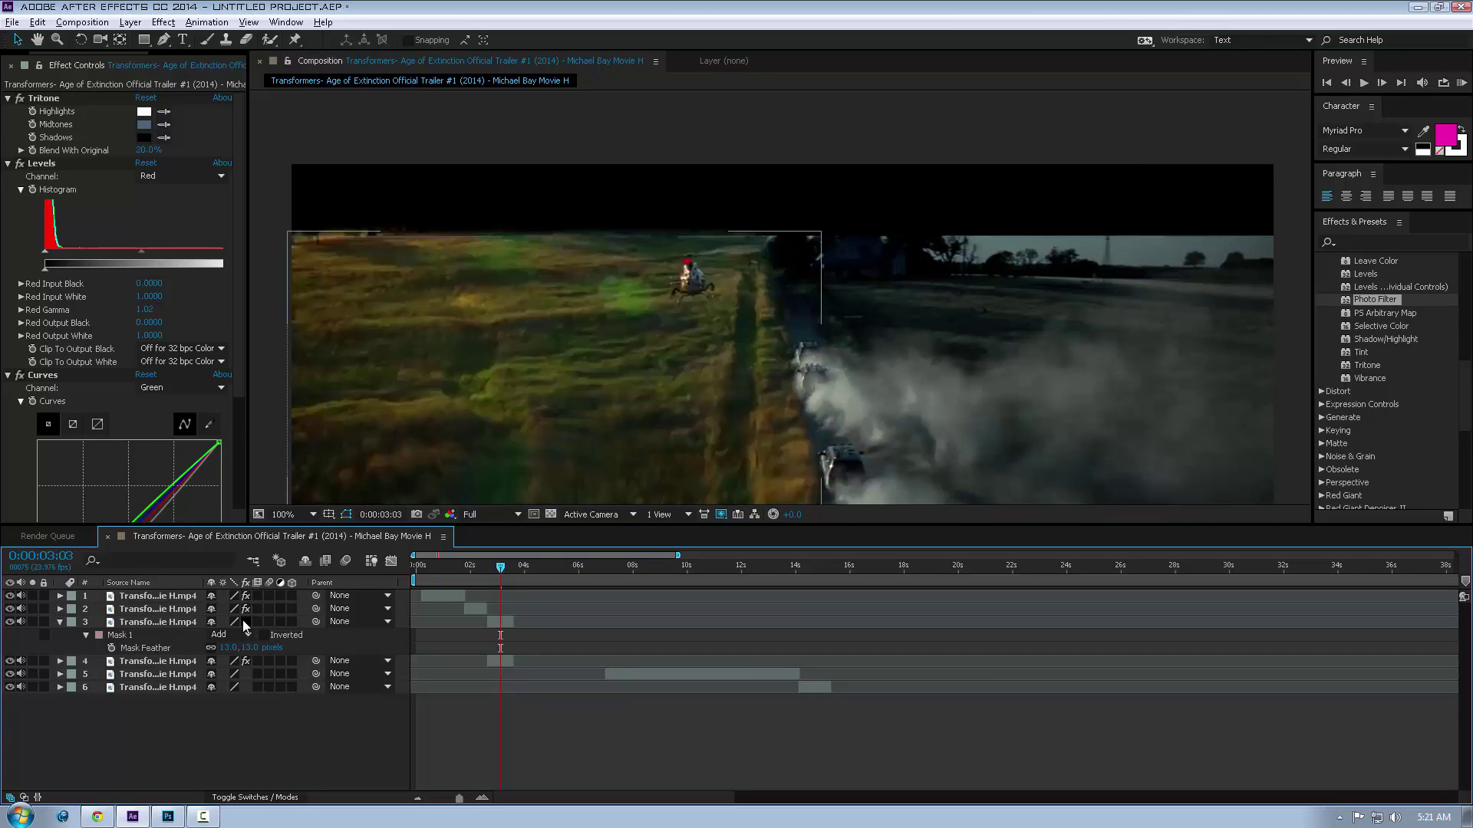
left_click(245, 622)
left_click(245, 622)
left_click(245, 622)
left_click(245, 622)
Set Mask 1's feather to 0 pixels and inspect the hard mask edge beside the rider up close.
left_click(228, 648)
type("0")
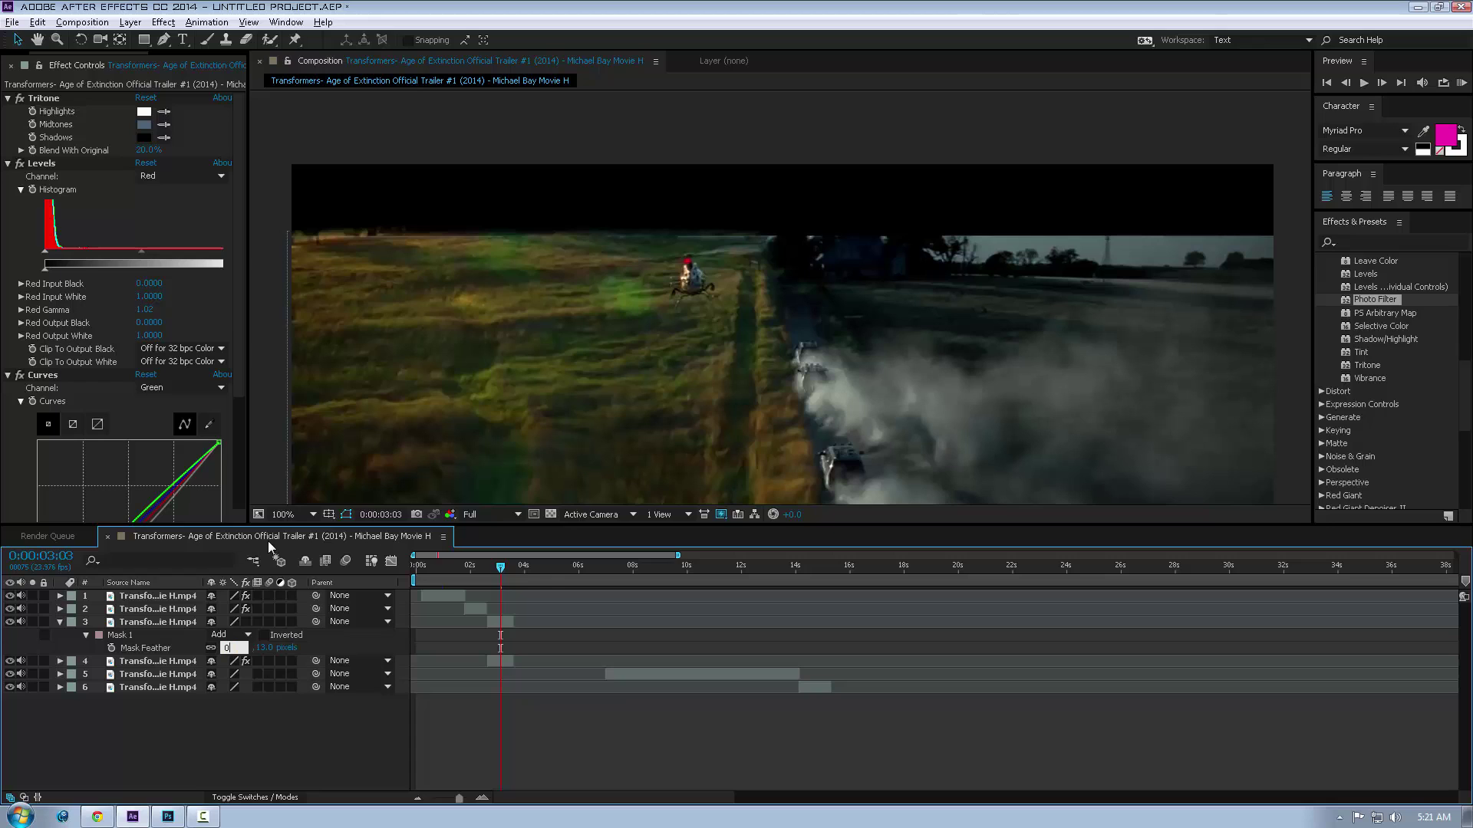
key("Return")
scroll(925, 358, "up", 4)
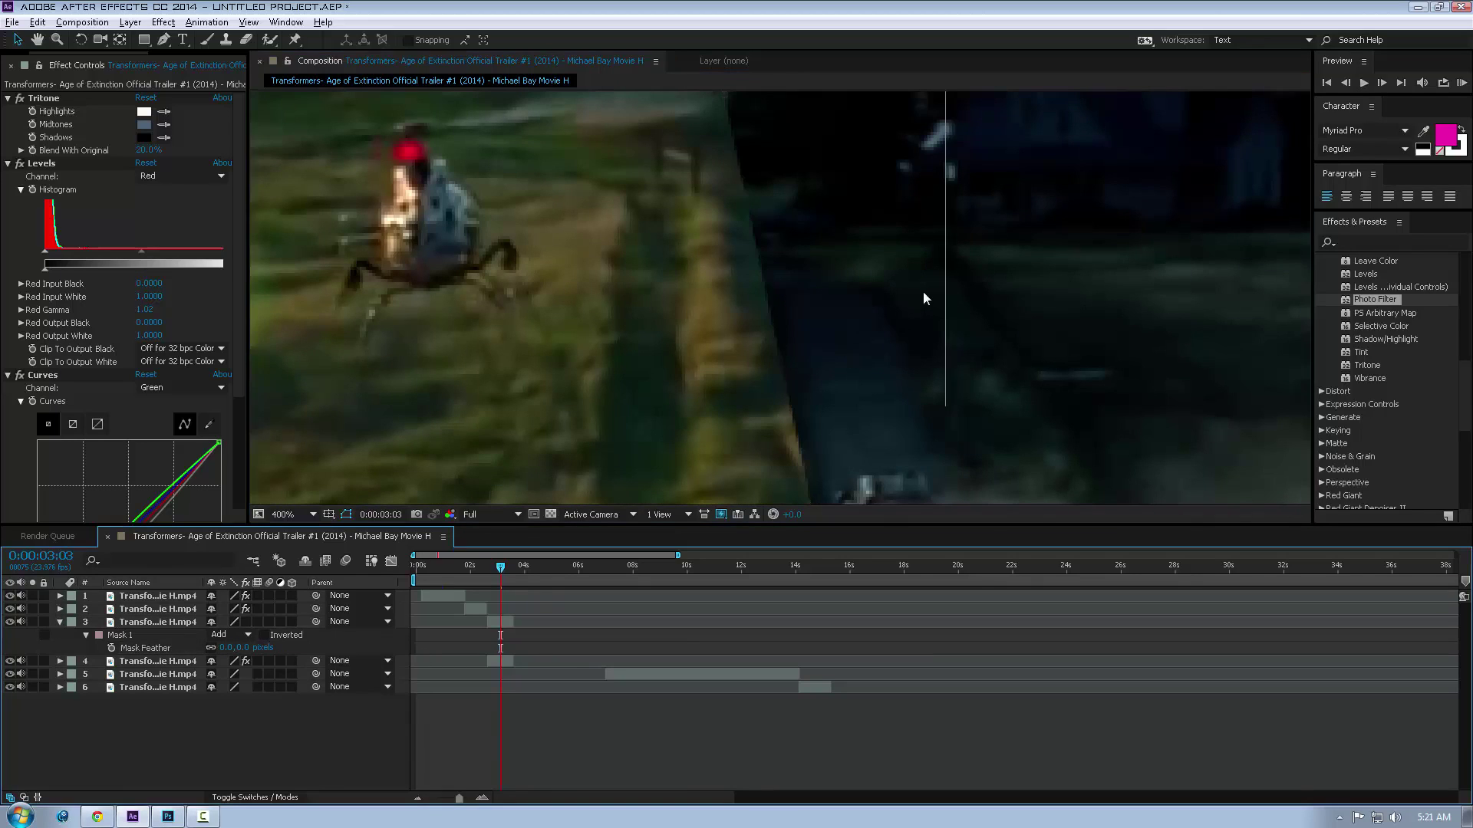
left_click_drag(923, 294, 899, 440)
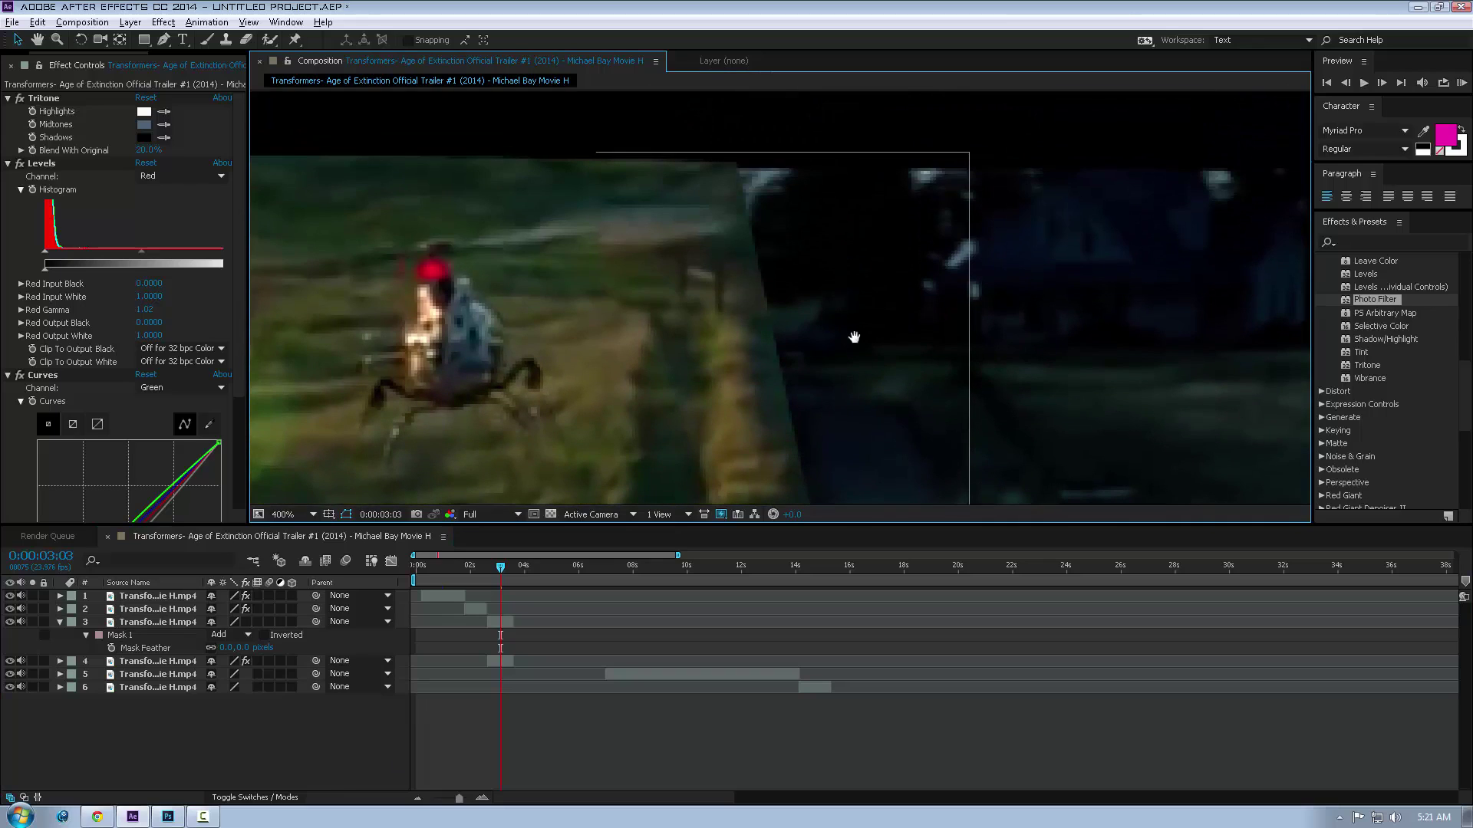
left_click_drag(854, 338, 853, 336)
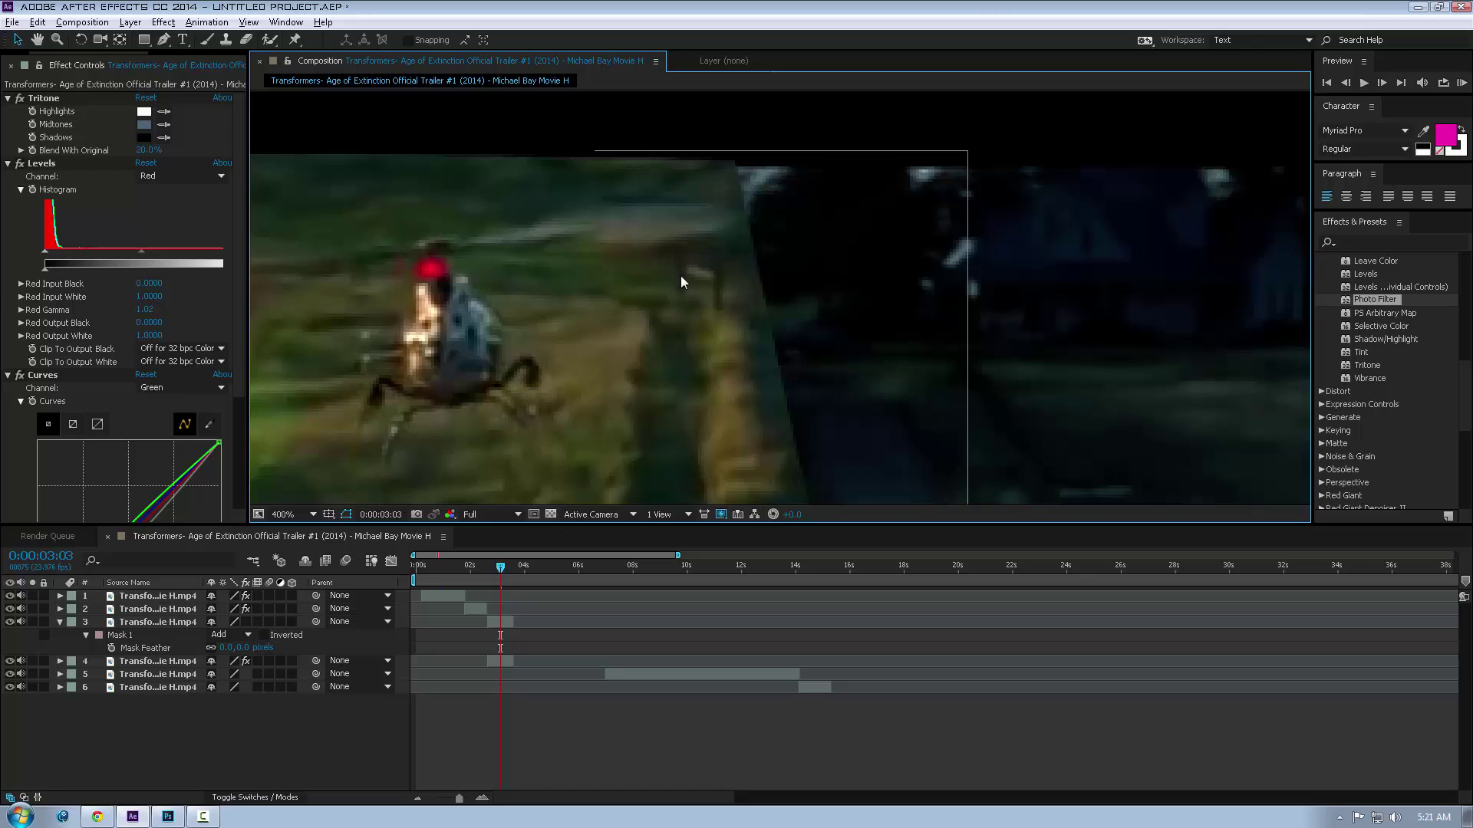
left_click(726, 257)
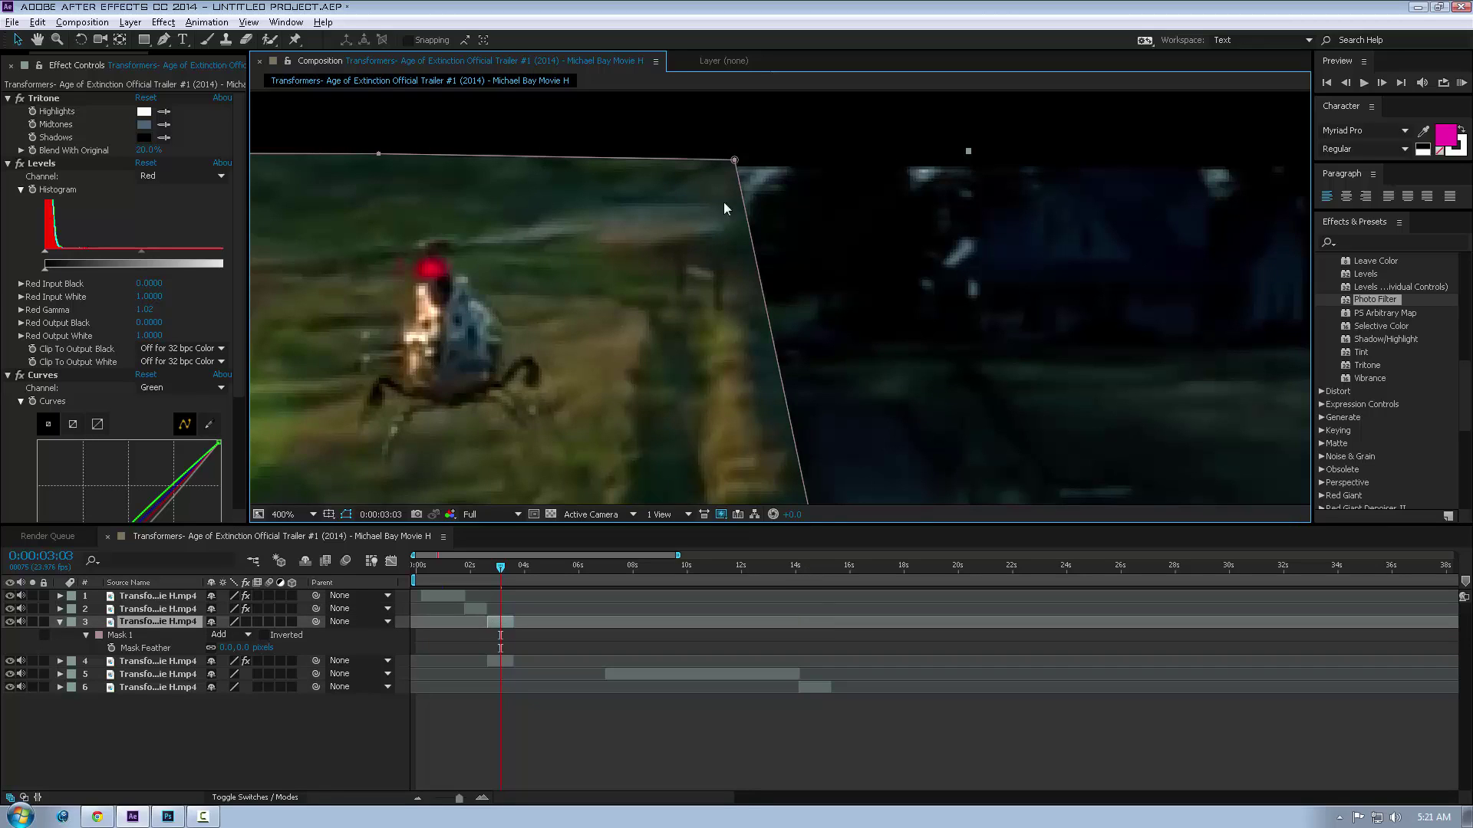
Set Mask 1's feather back to 13 pixels and deselect the duplicate to check the softened edge.
left_click(1025, 296)
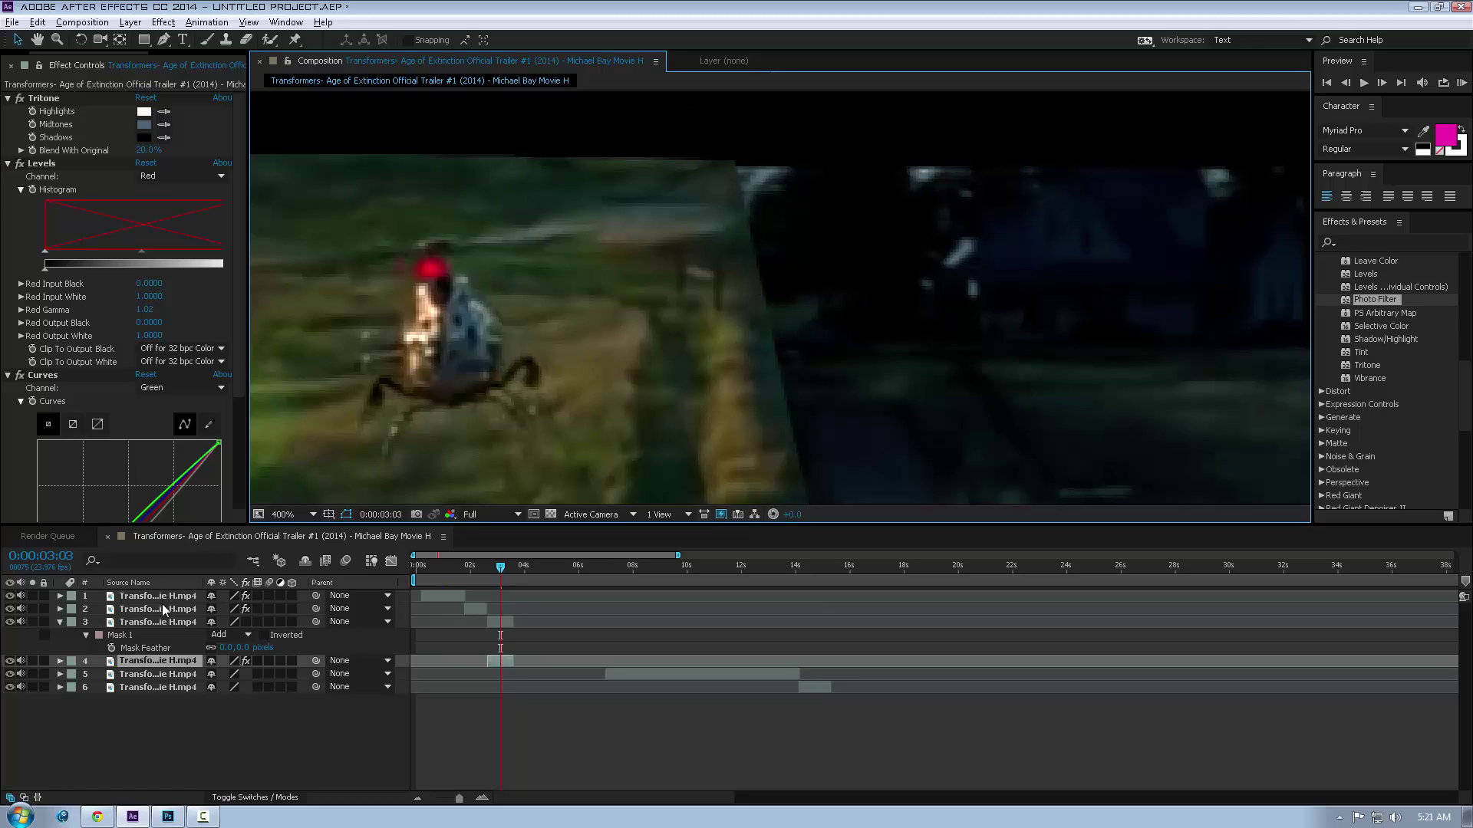
left_click(157, 674)
left_click(173, 650)
left_click(171, 661)
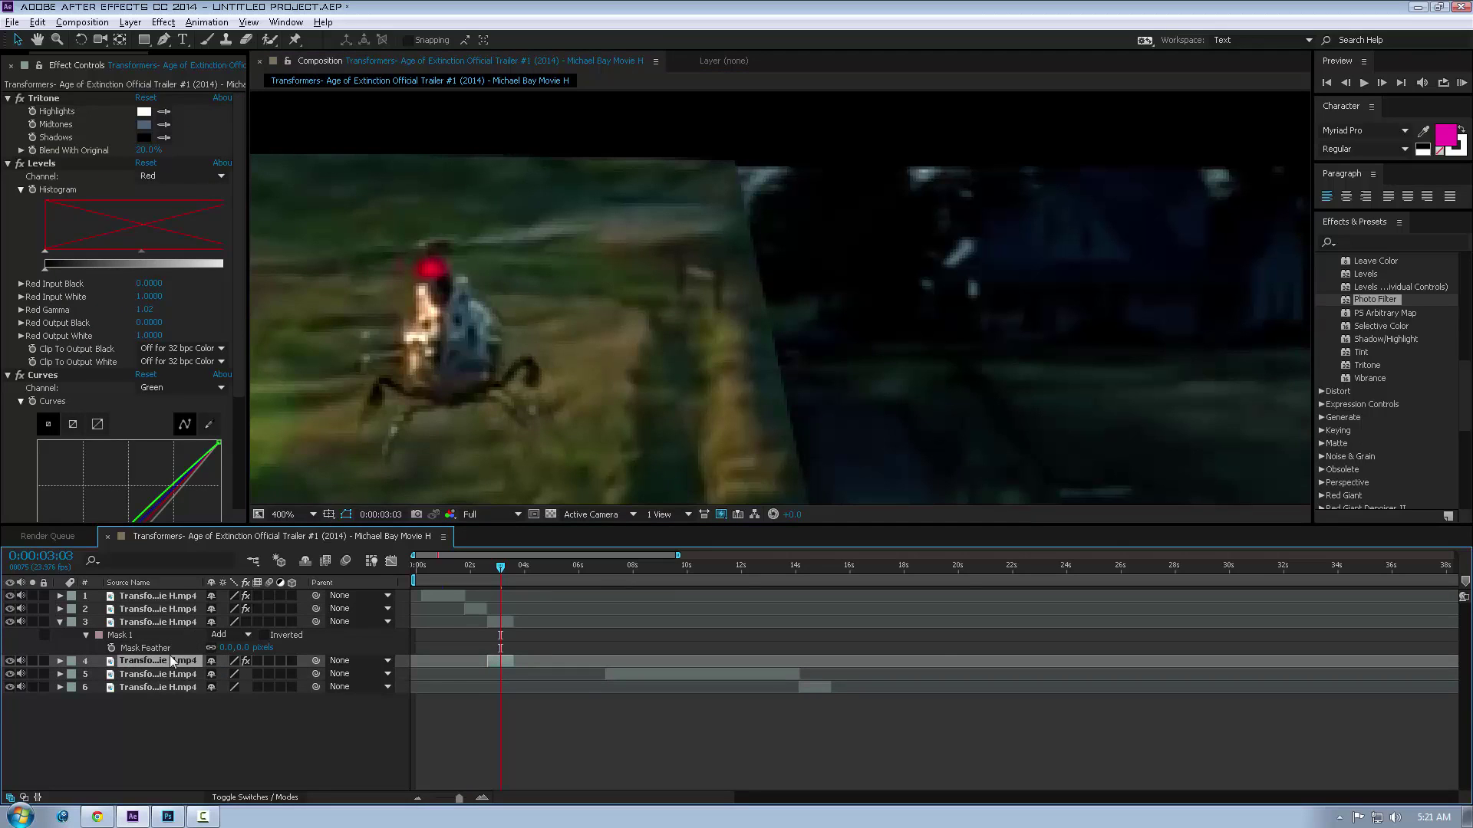
left_click(227, 648)
type("13")
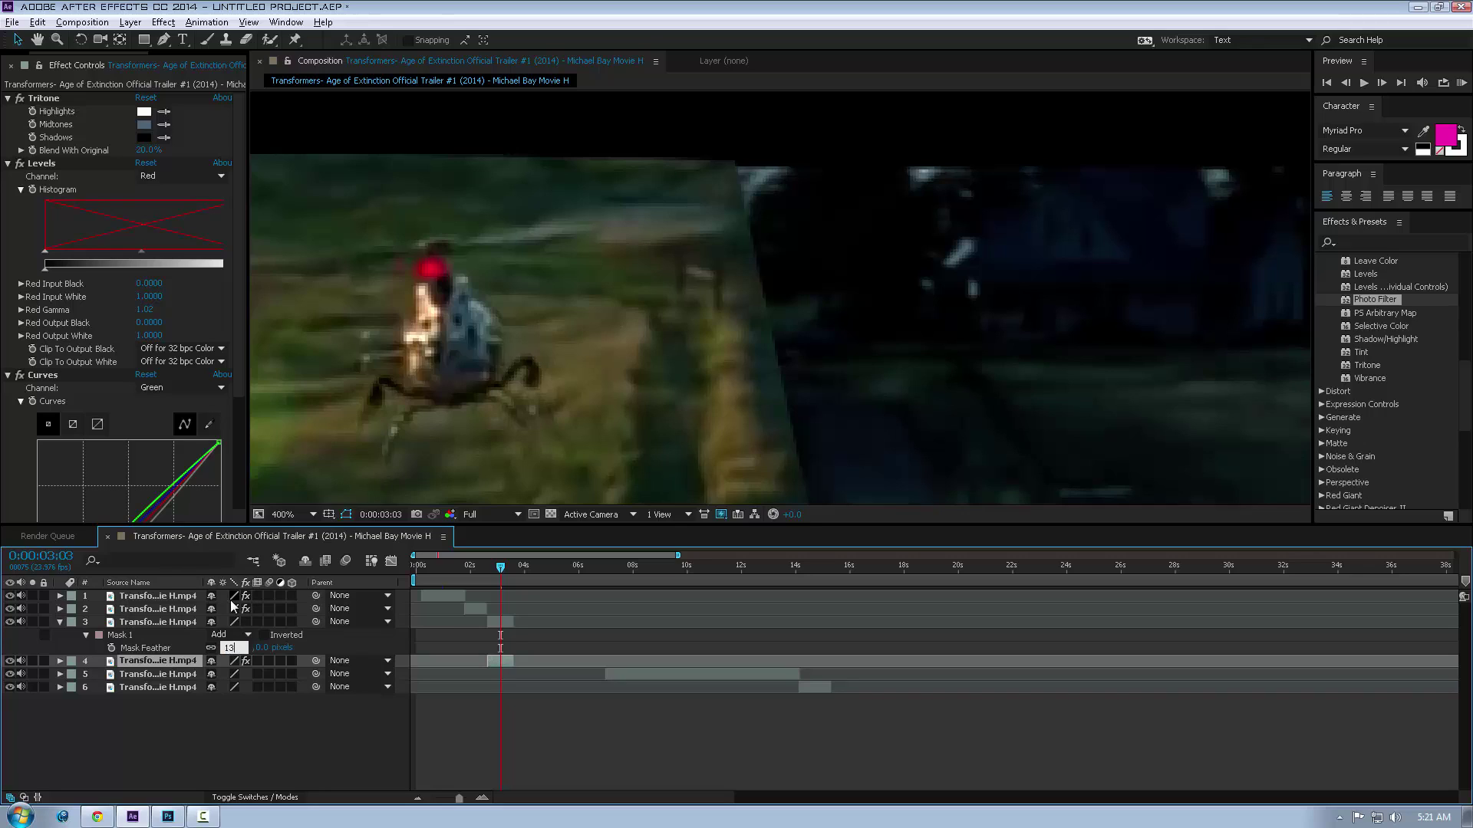
key("Return")
left_click(1011, 280)
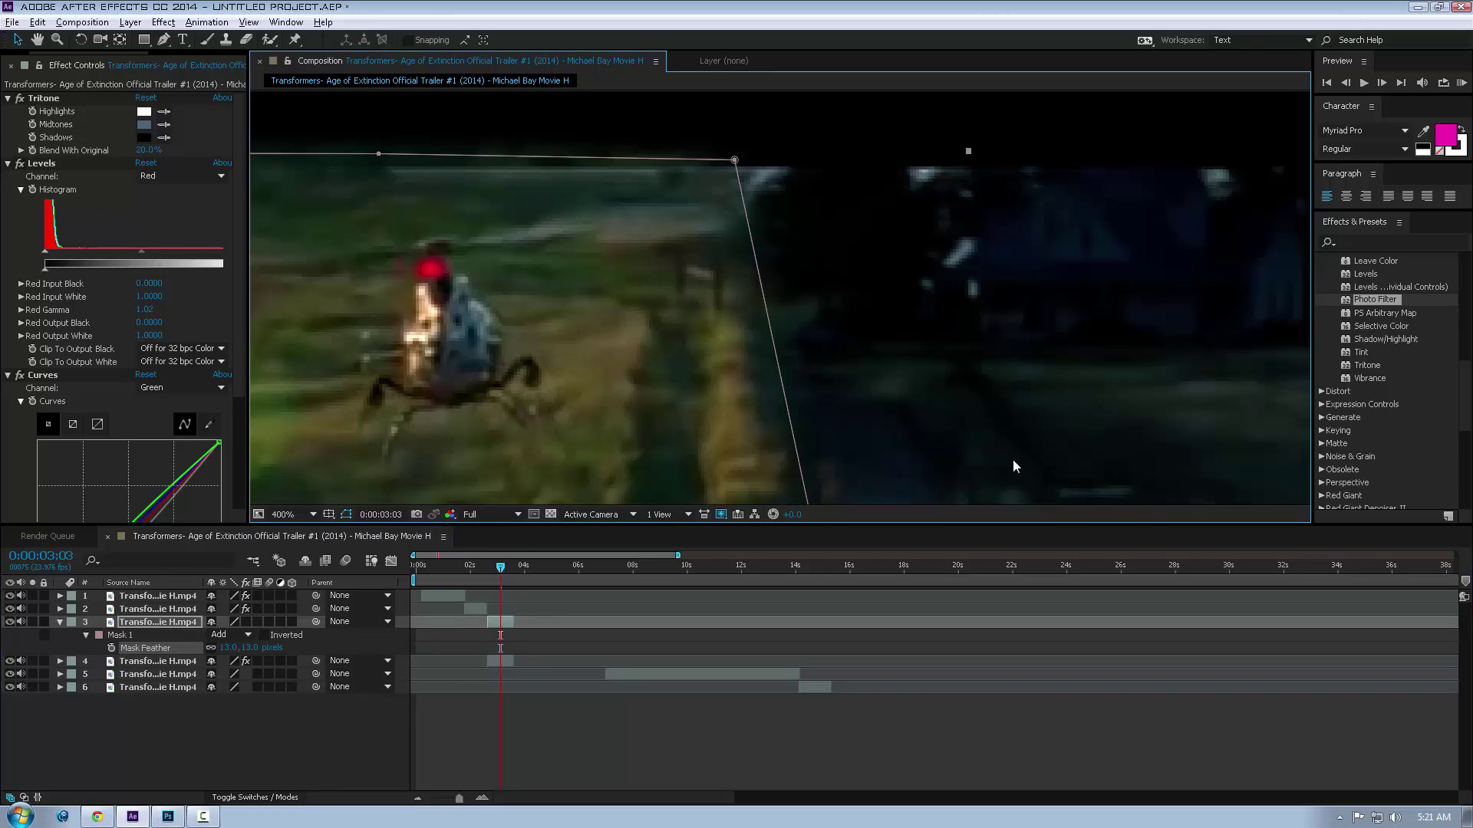
left_click(1102, 373)
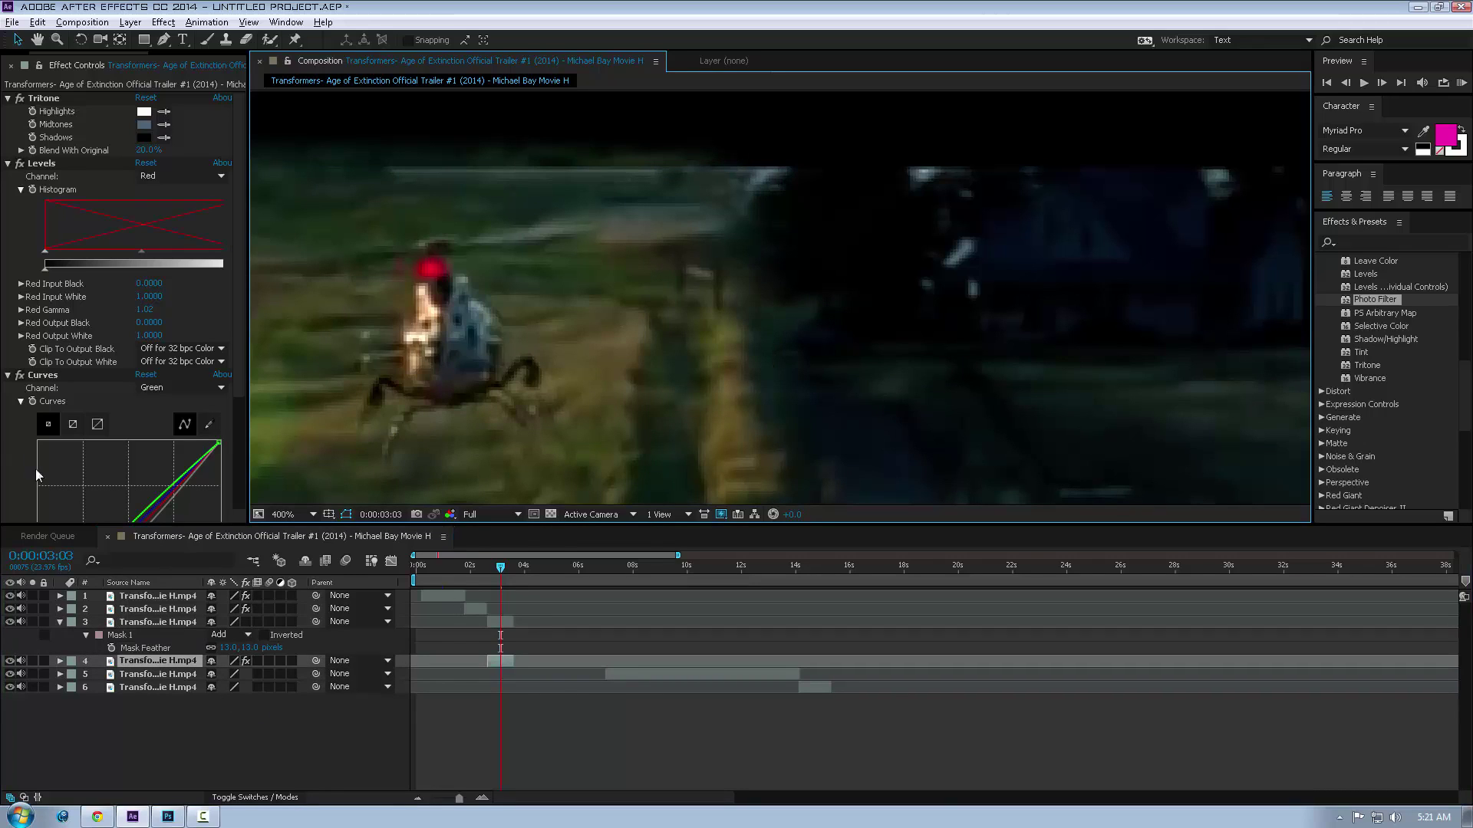
Switch the masked duplicate's effects back on and inspect how its edge blends with the graded field shot.
left_click(245, 621)
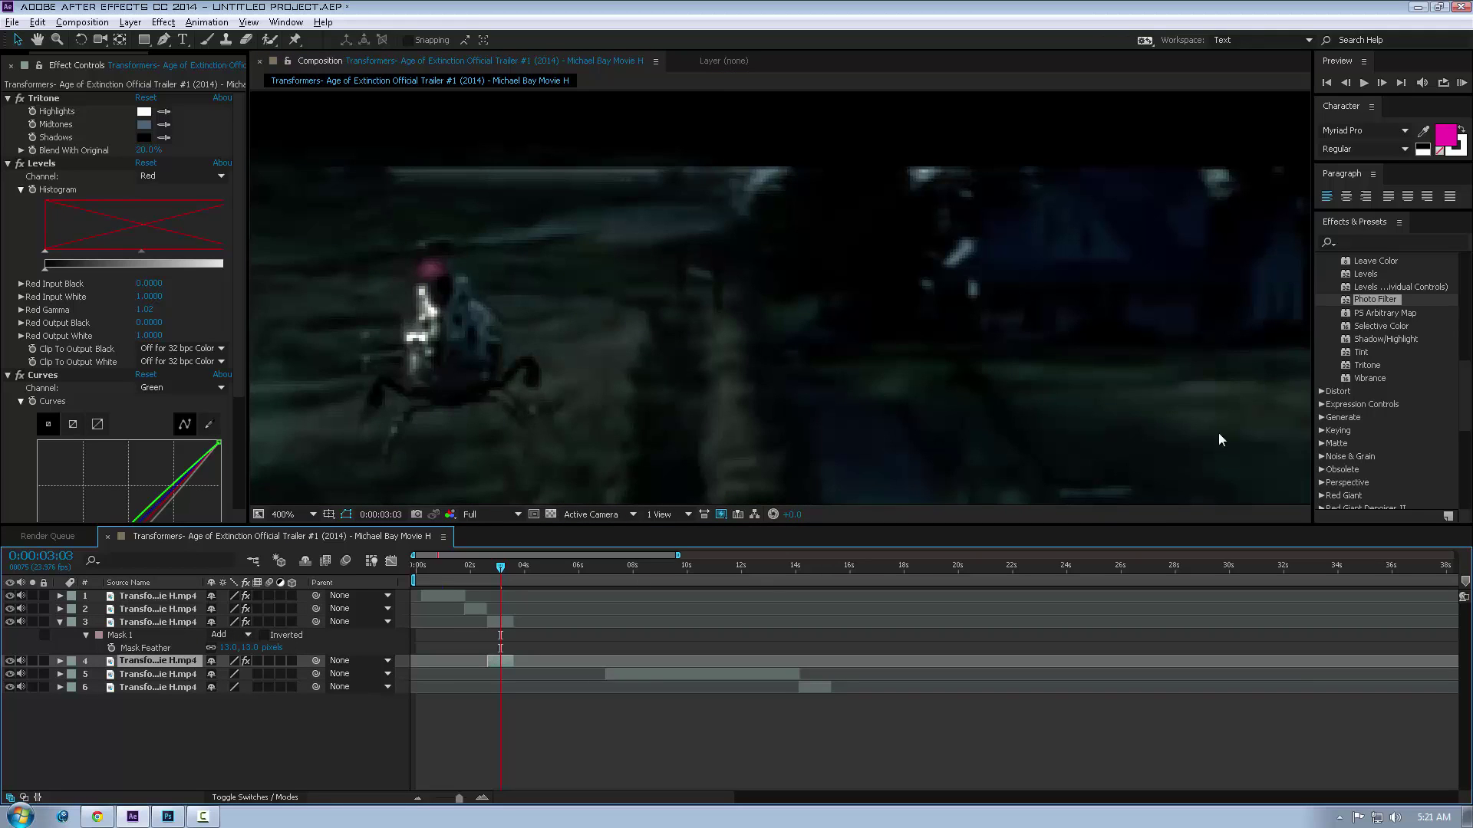
left_click_drag(1166, 396, 381, 385)
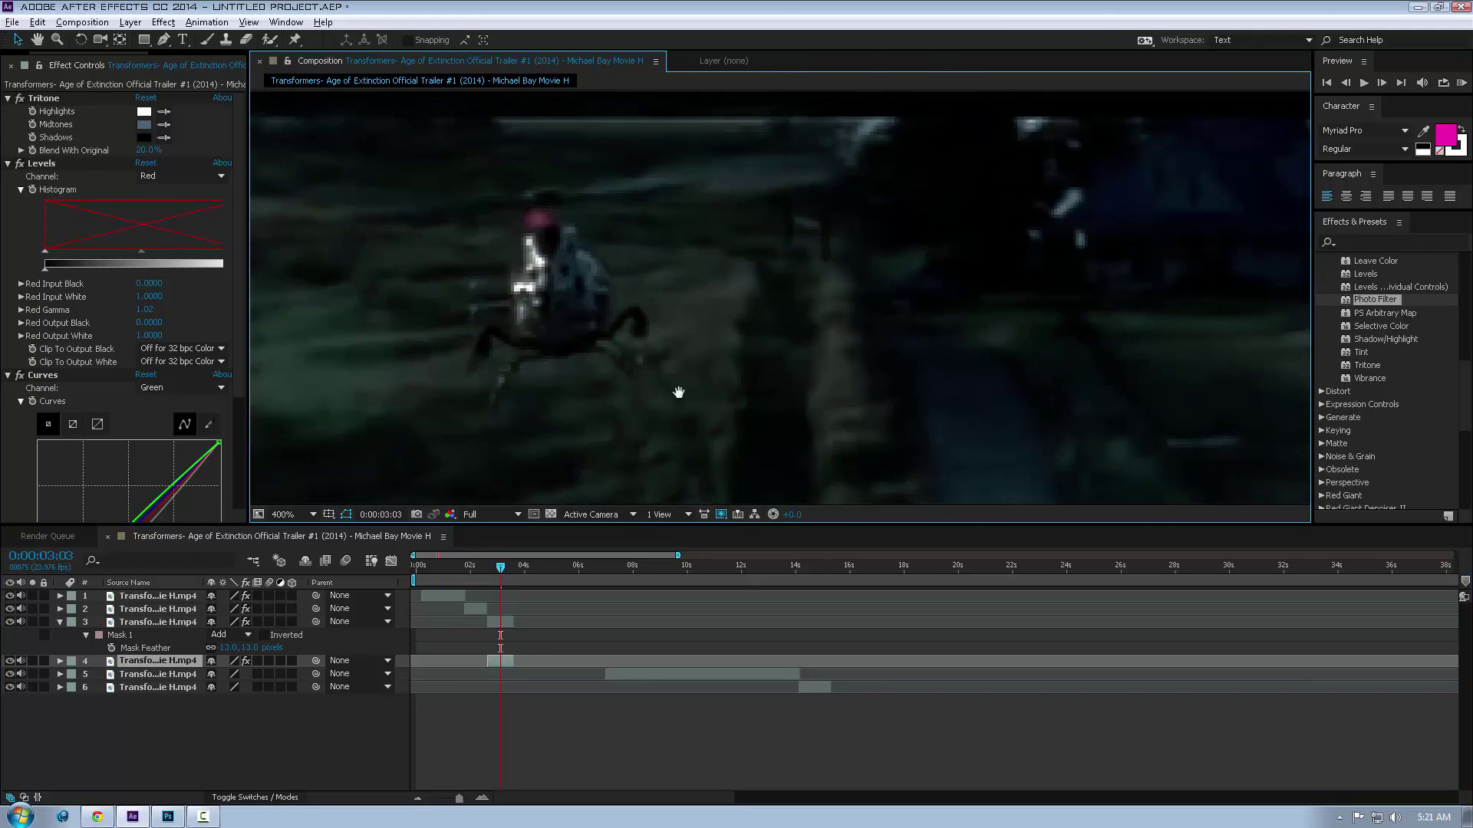
left_click_drag(674, 394, 733, 115)
left_click_drag(828, 286, 592, 411)
left_click_drag(628, 268, 678, 434)
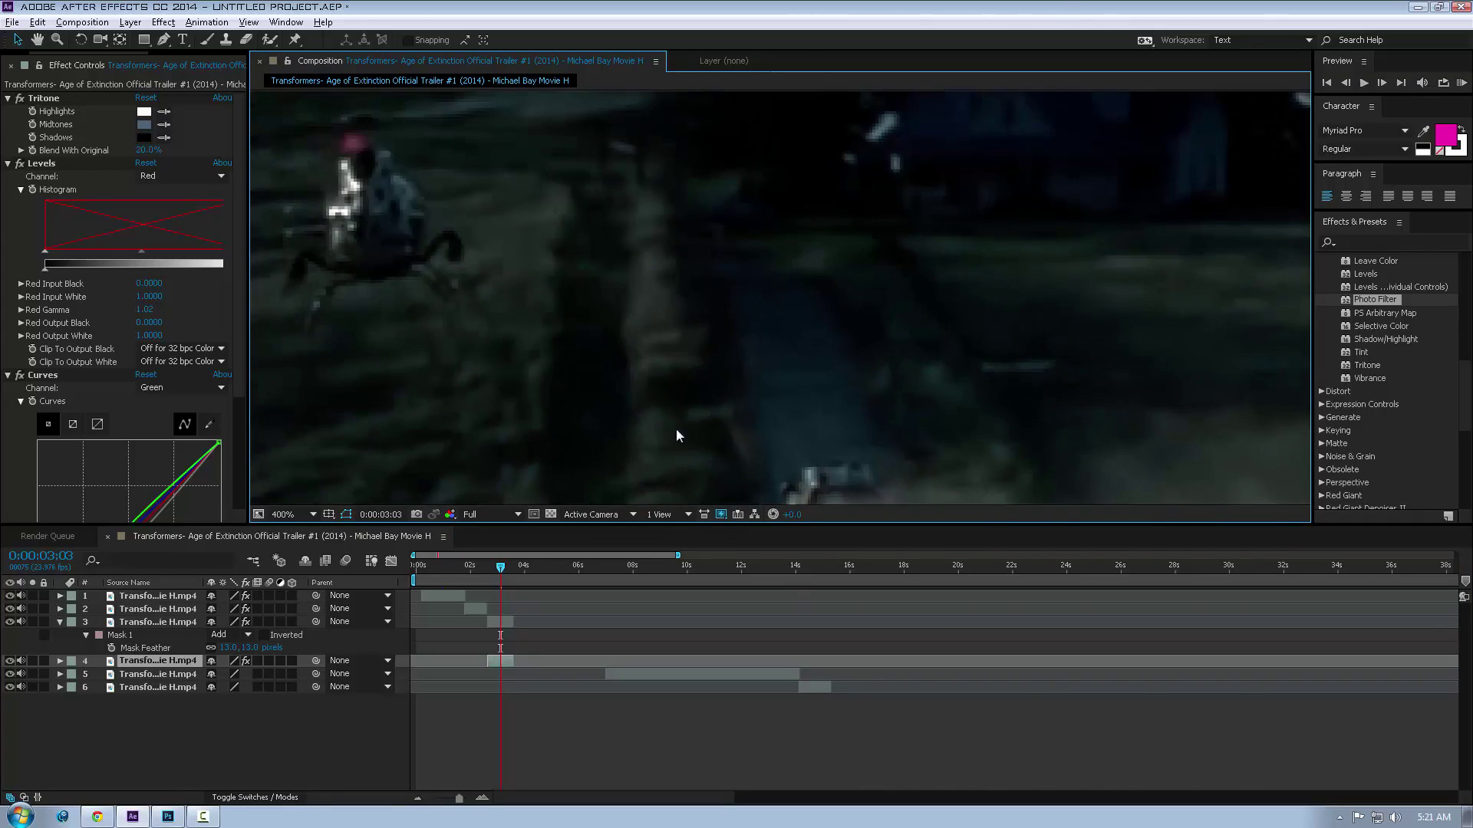
scroll(676, 430, "down", 1)
scroll(678, 413, "down", 2)
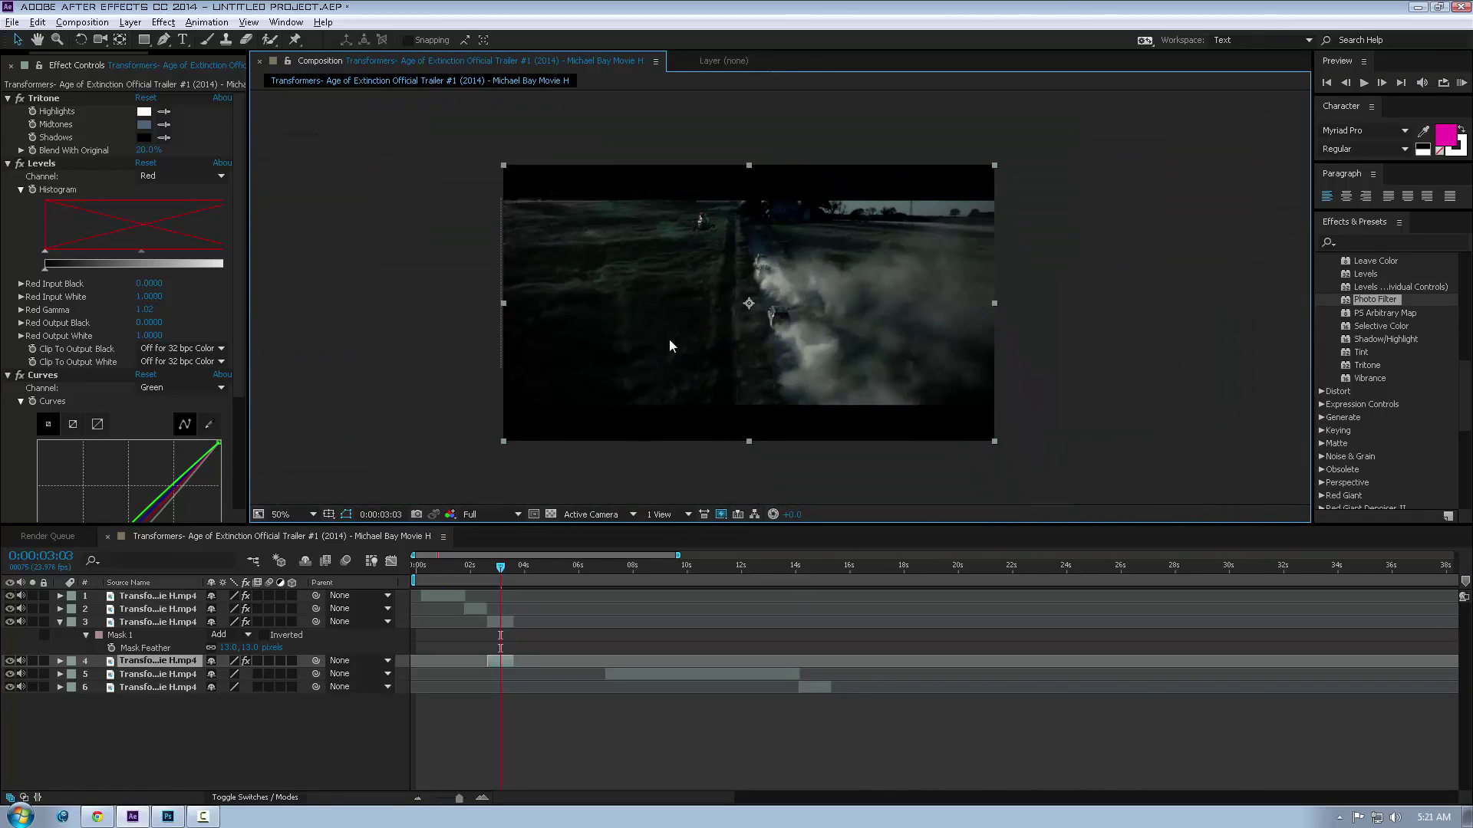
At 0:00:02:16, raise both lower corners of Mask 1 slightly on the duplicated field shot.
left_click_drag(500, 567, 485, 576)
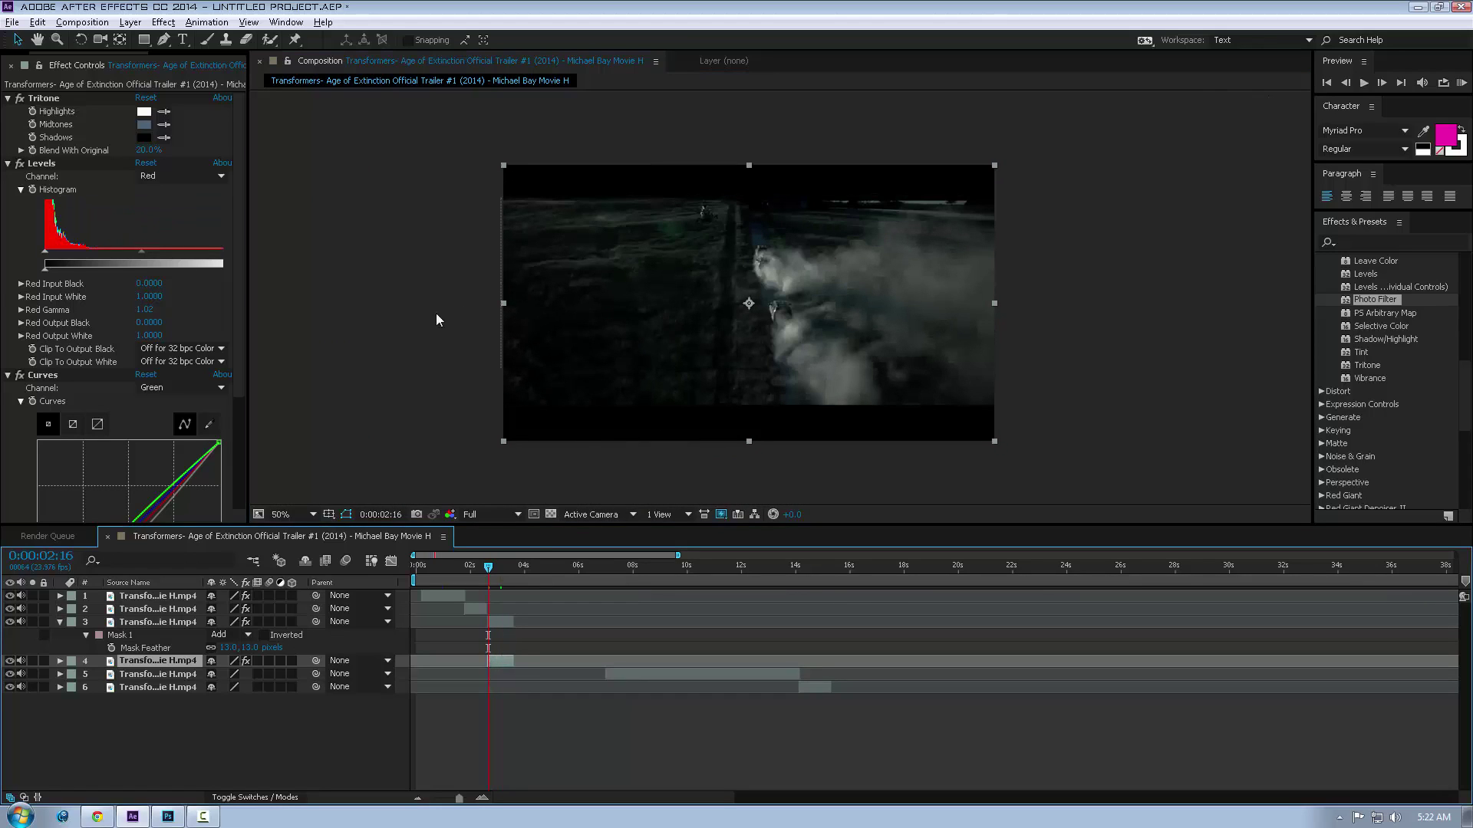
left_click(500, 310)
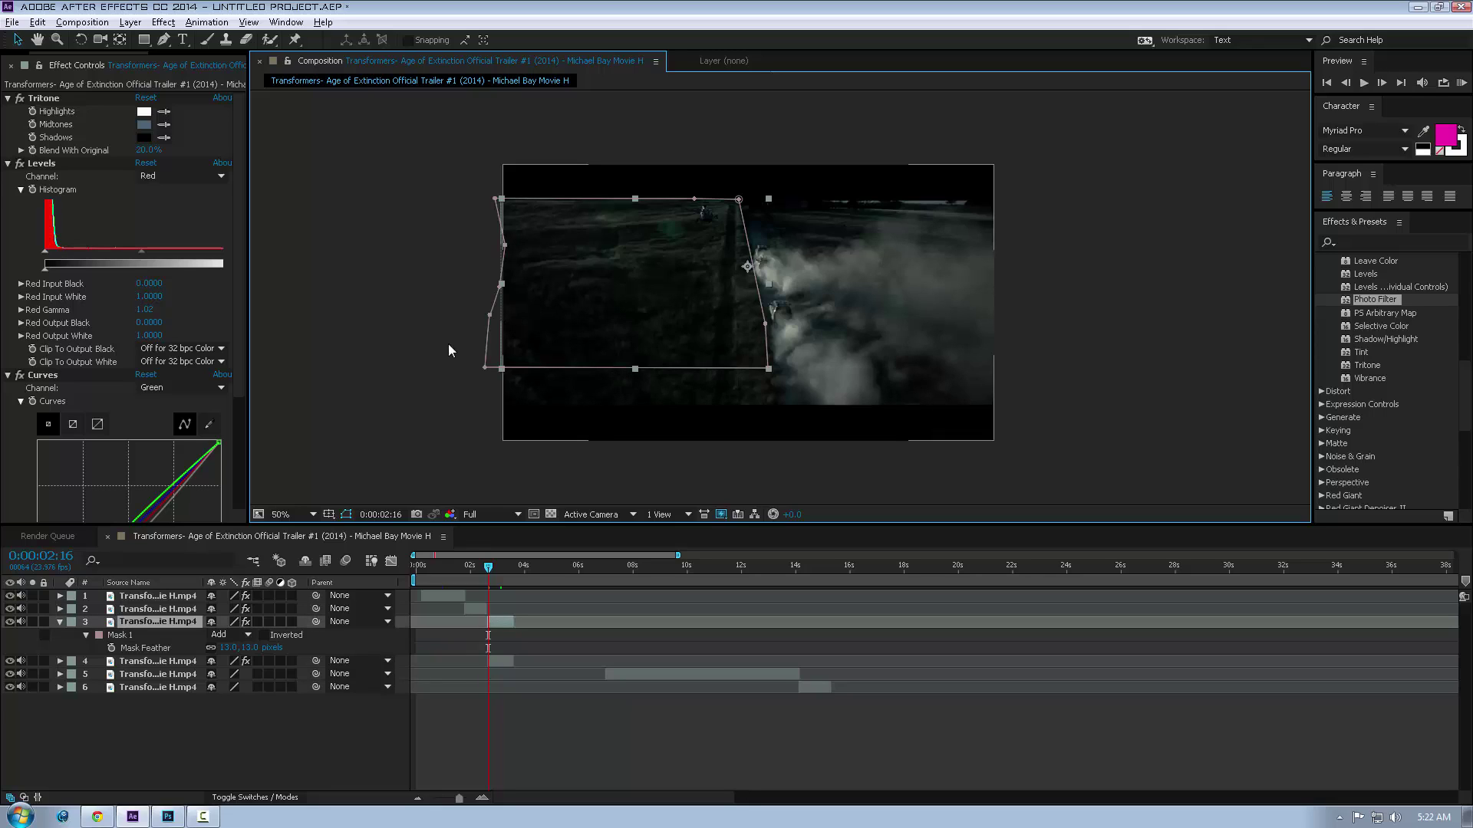
left_click_drag(484, 367, 488, 360)
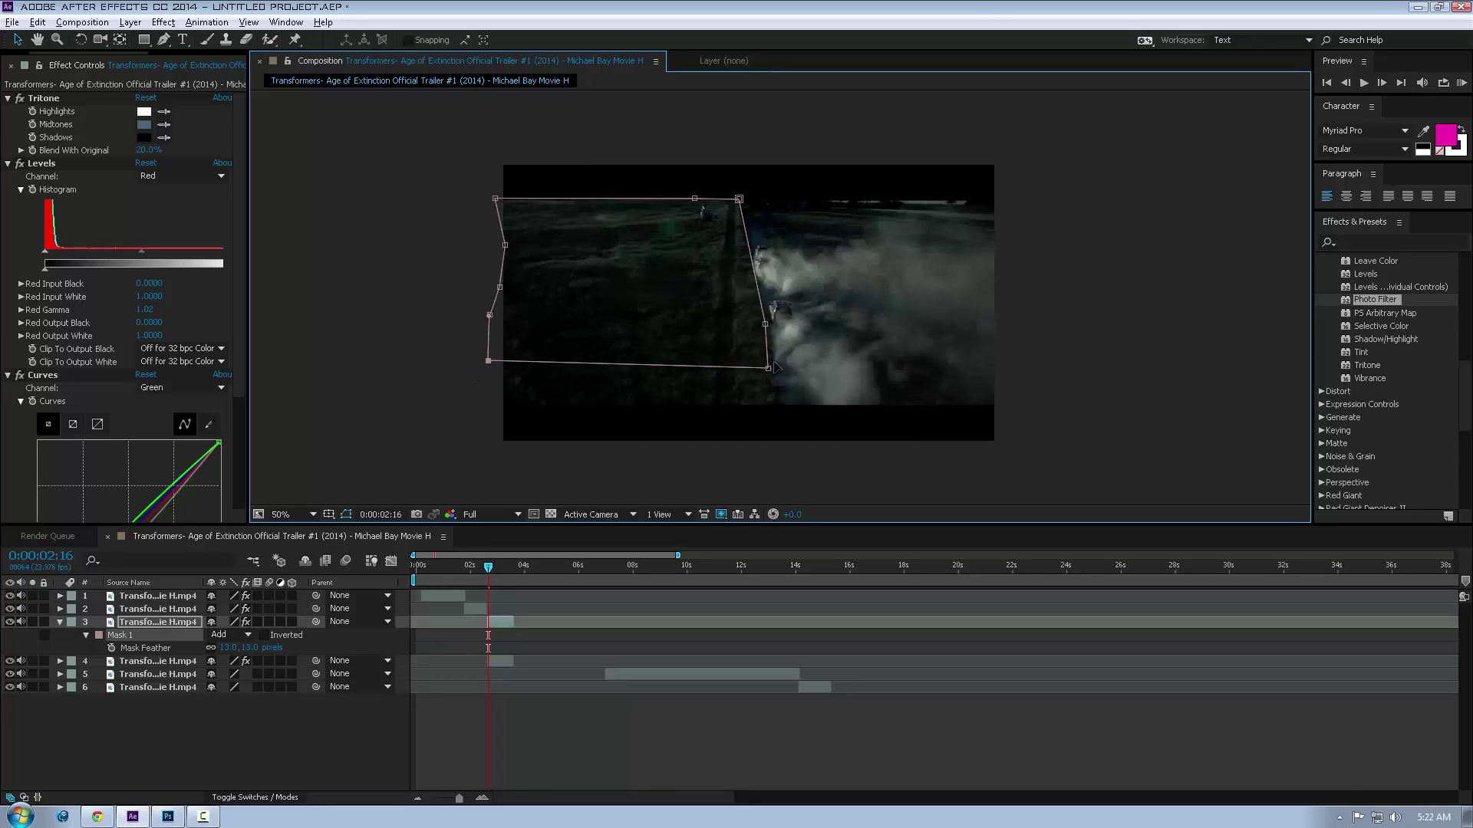
left_click_drag(769, 370, 764, 355)
left_click(1181, 326)
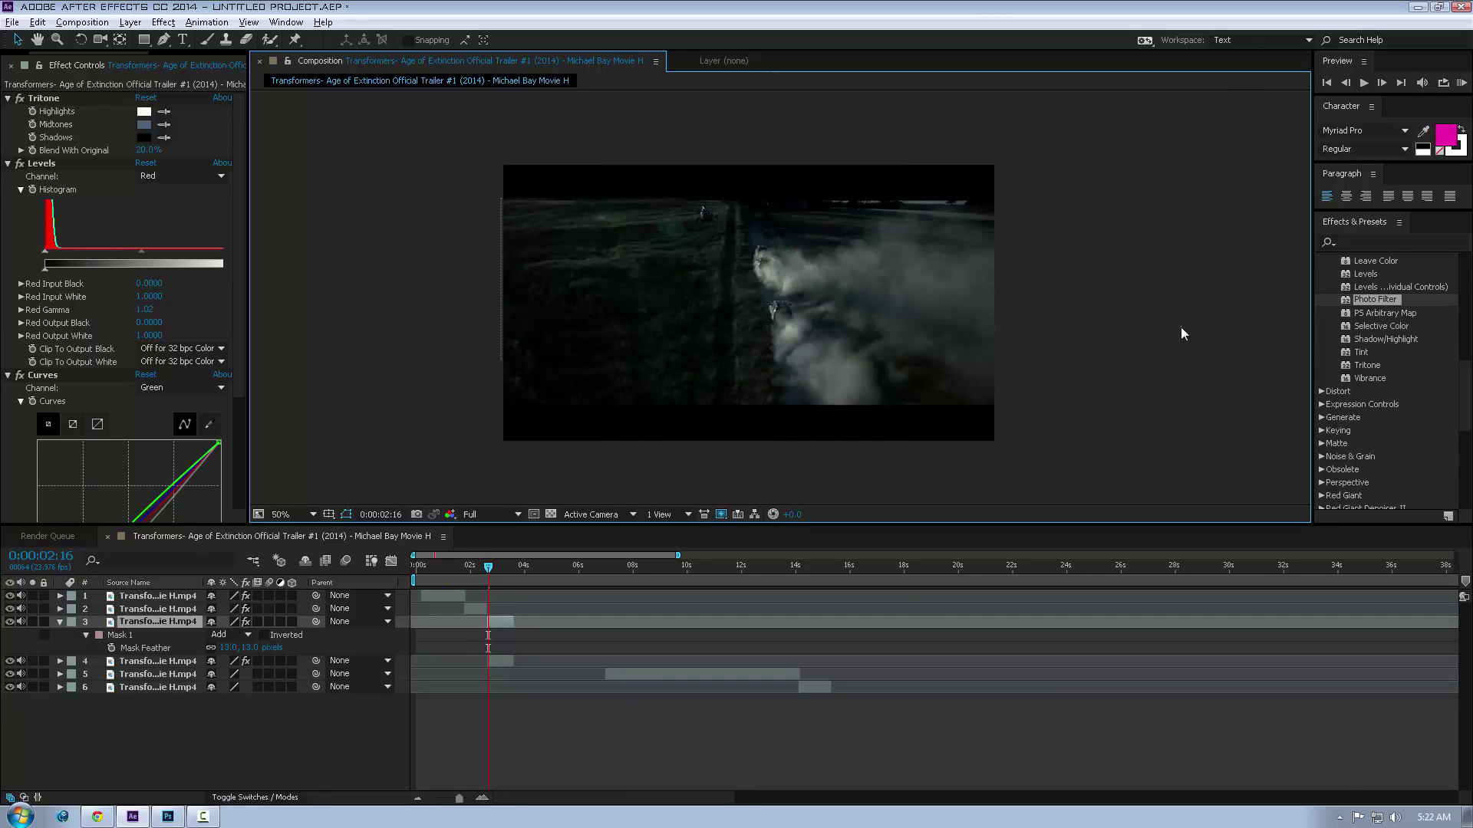
At 0:00:02:21, stretch the masked duplicate vertically and shift it down to cover the field's lower edge.
scroll(966, 342, "up", 1)
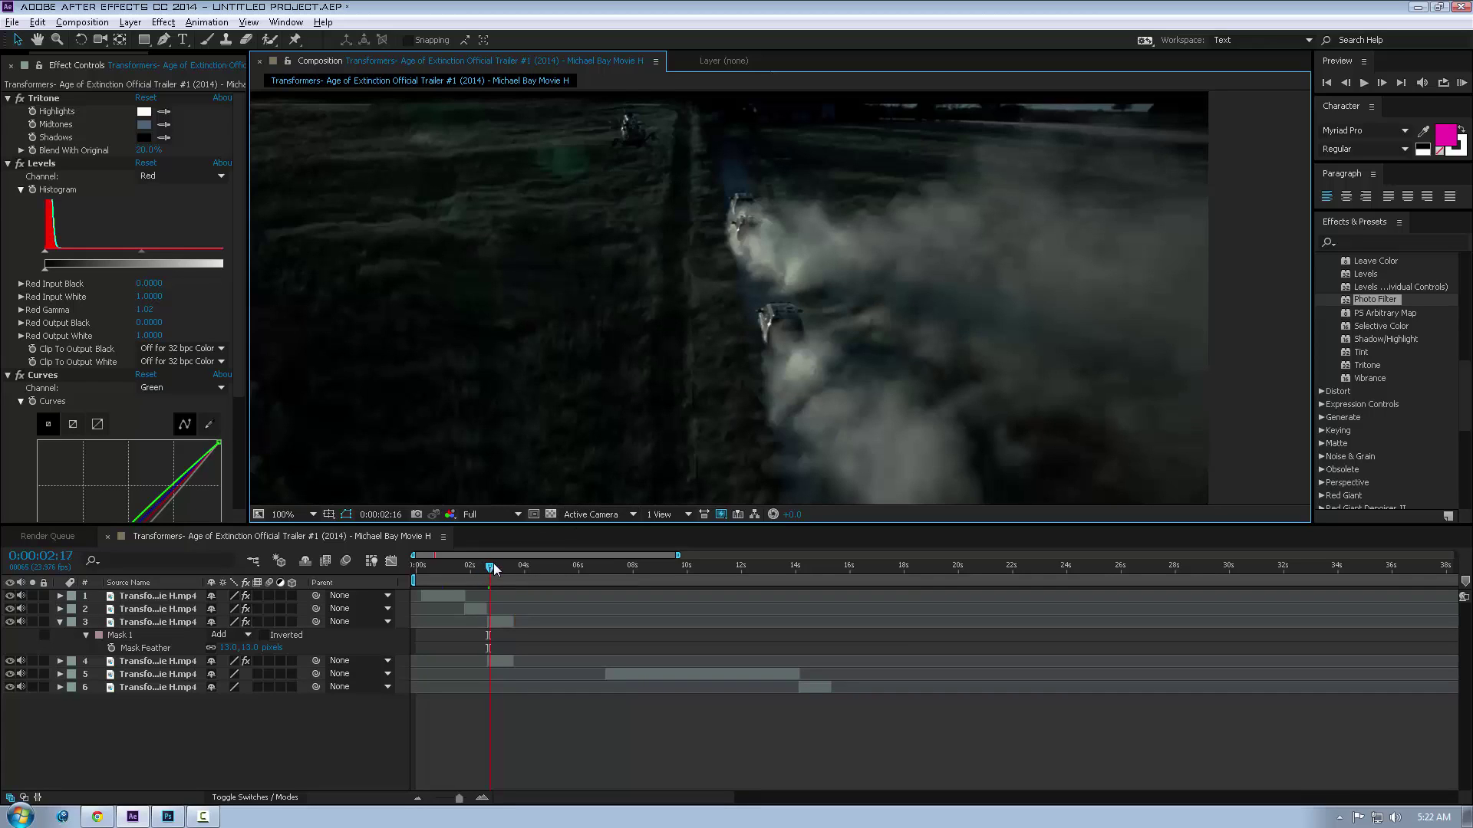
left_click_drag(488, 567, 501, 567)
scroll(615, 356, "down", 2)
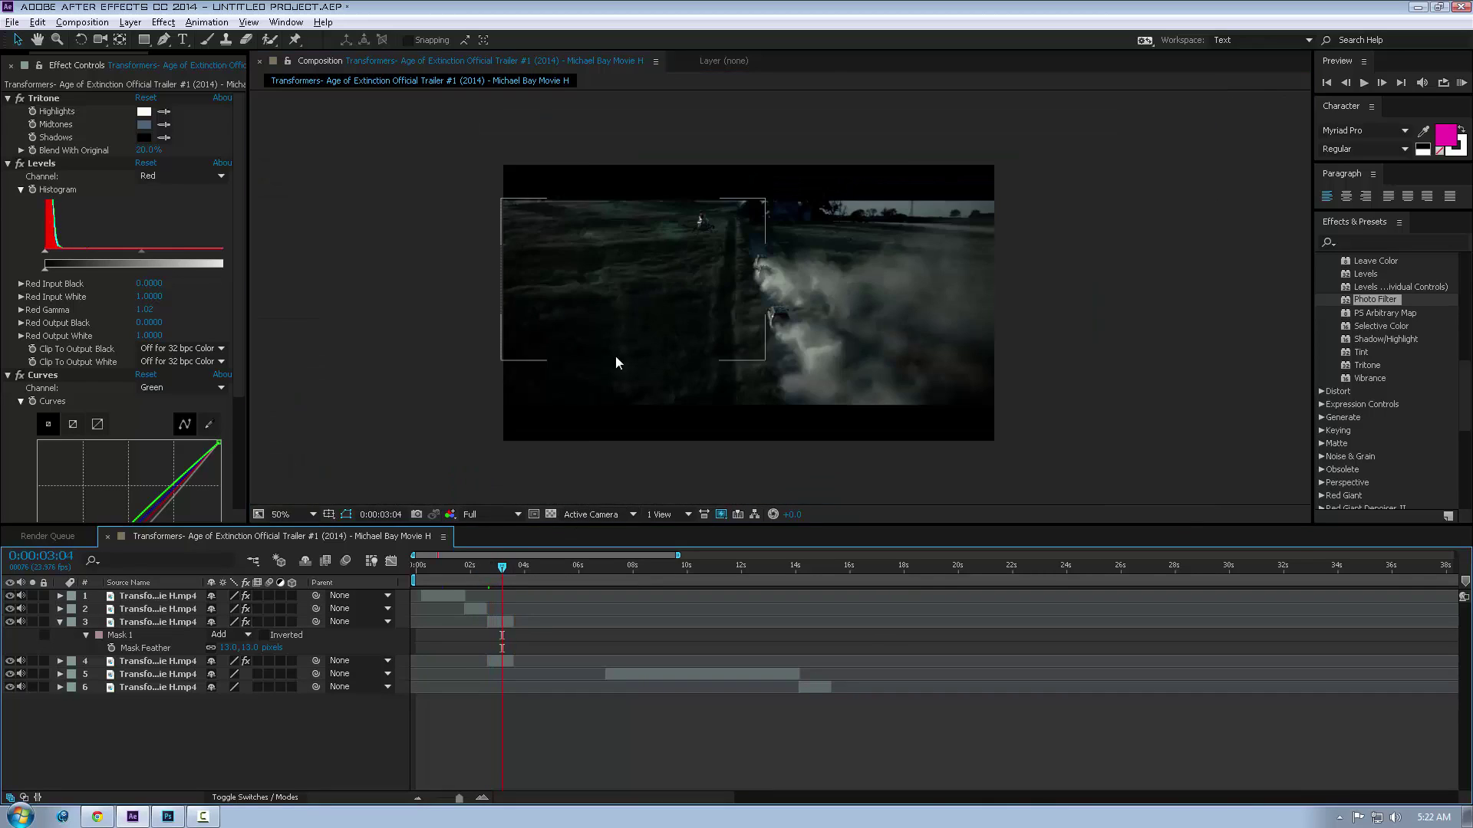
mouse_move(502, 566)
left_mouse_down()
mouse_move(482, 588)
mouse_move(494, 587)
left_mouse_up()
left_click(672, 315)
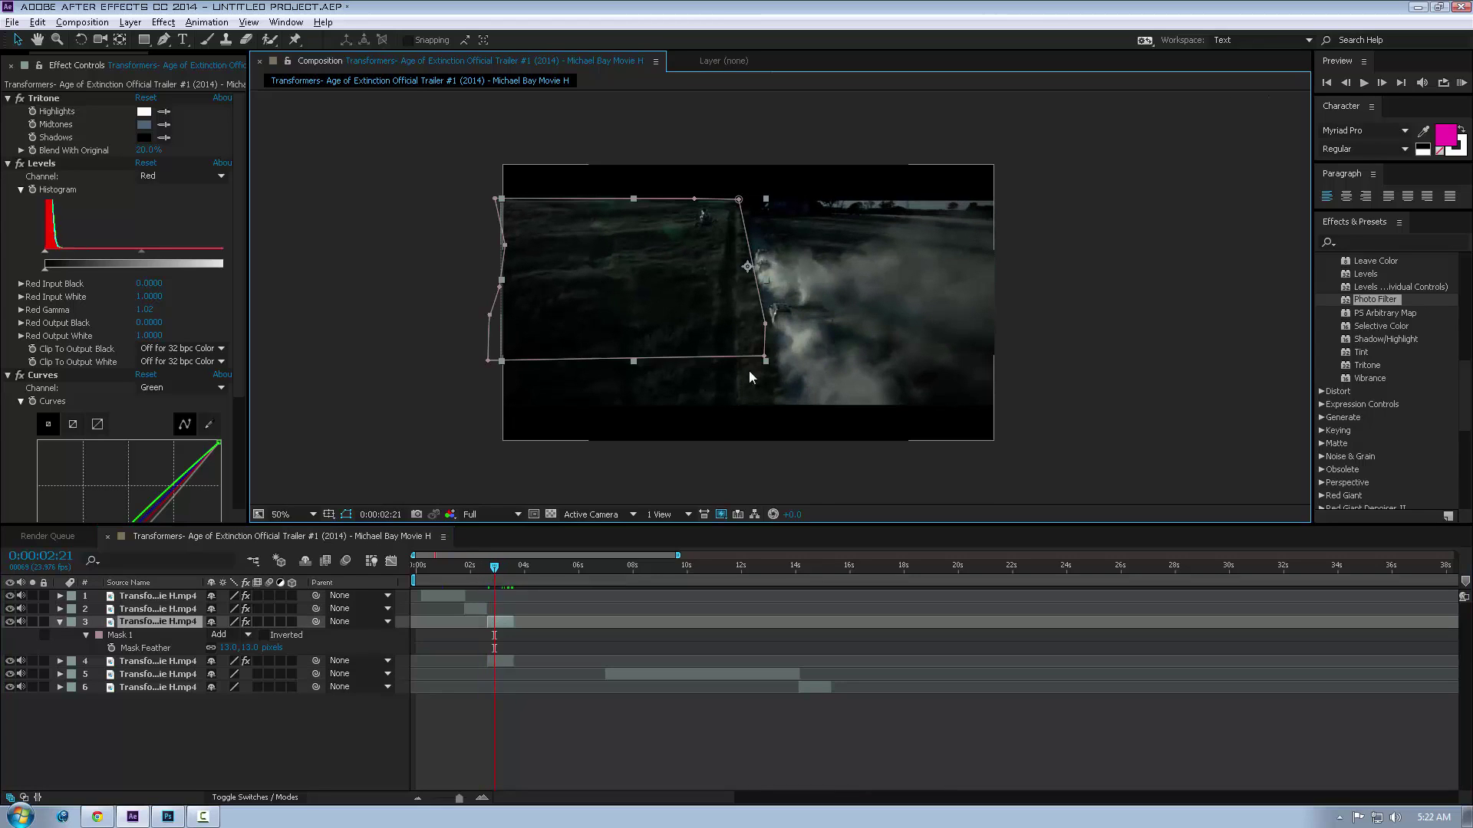
left_click_drag(765, 359, 764, 355)
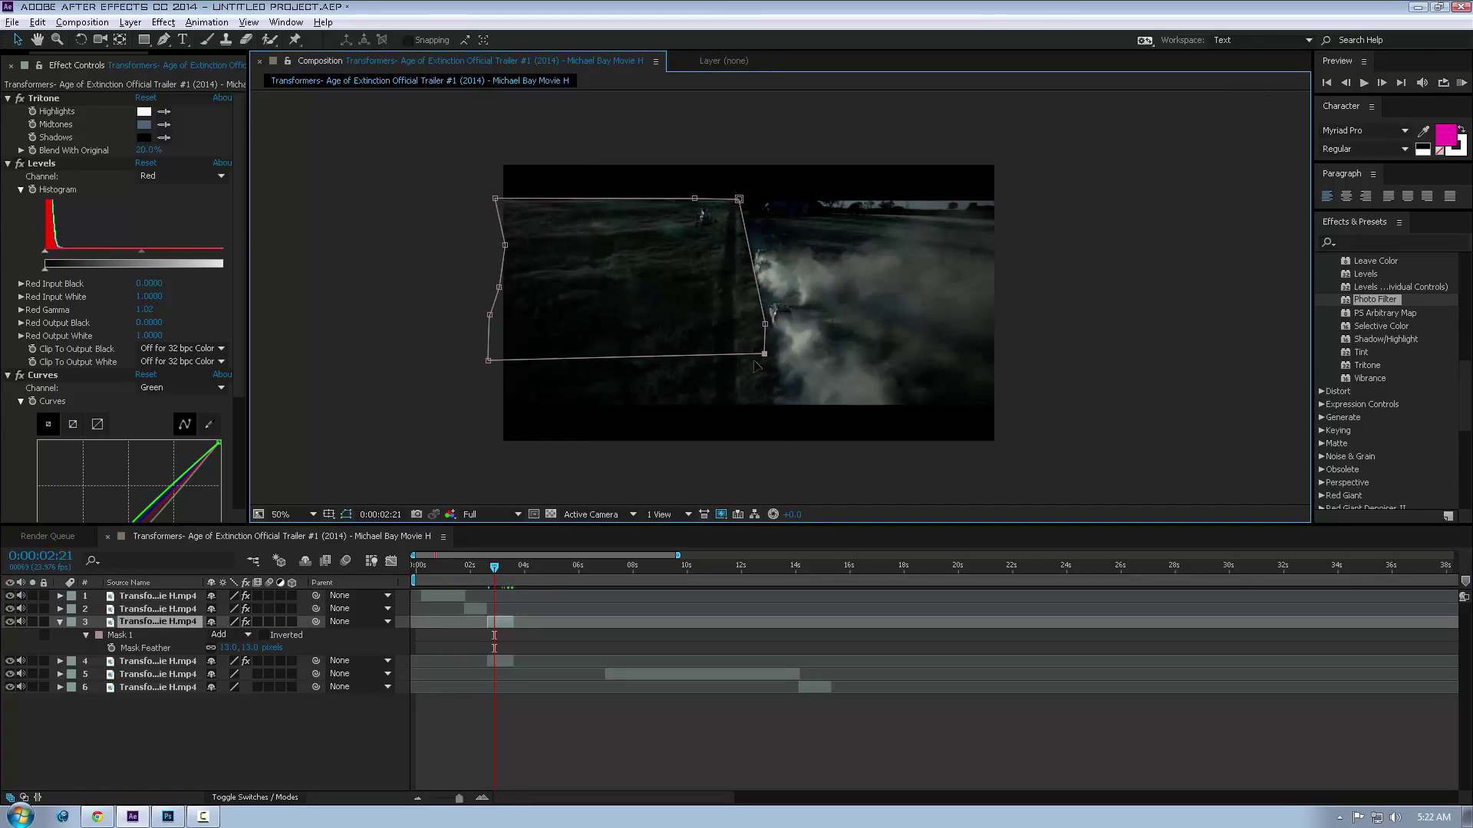
left_click_drag(764, 367, 762, 393)
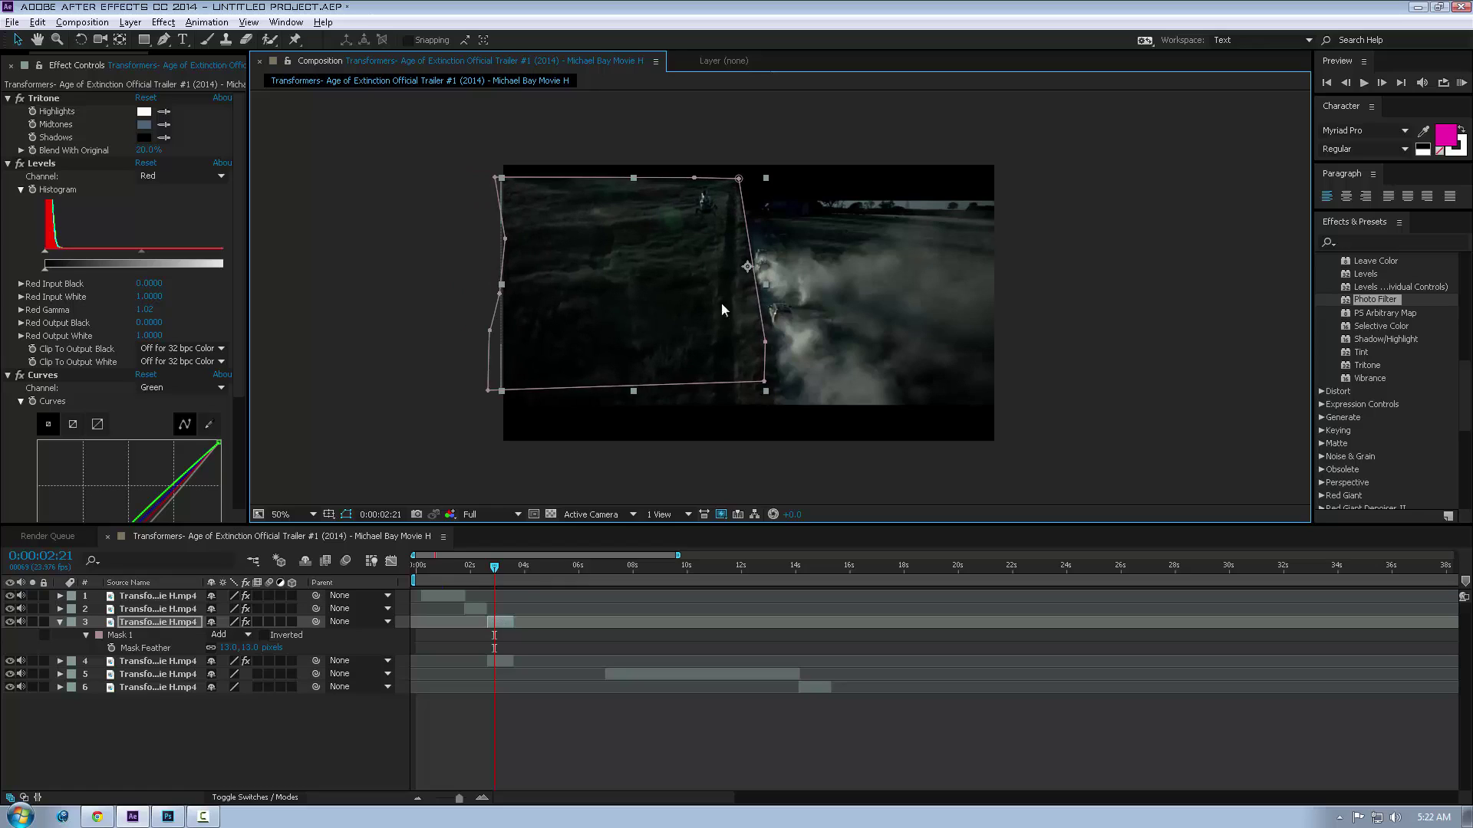
left_click_drag(721, 302, 722, 314)
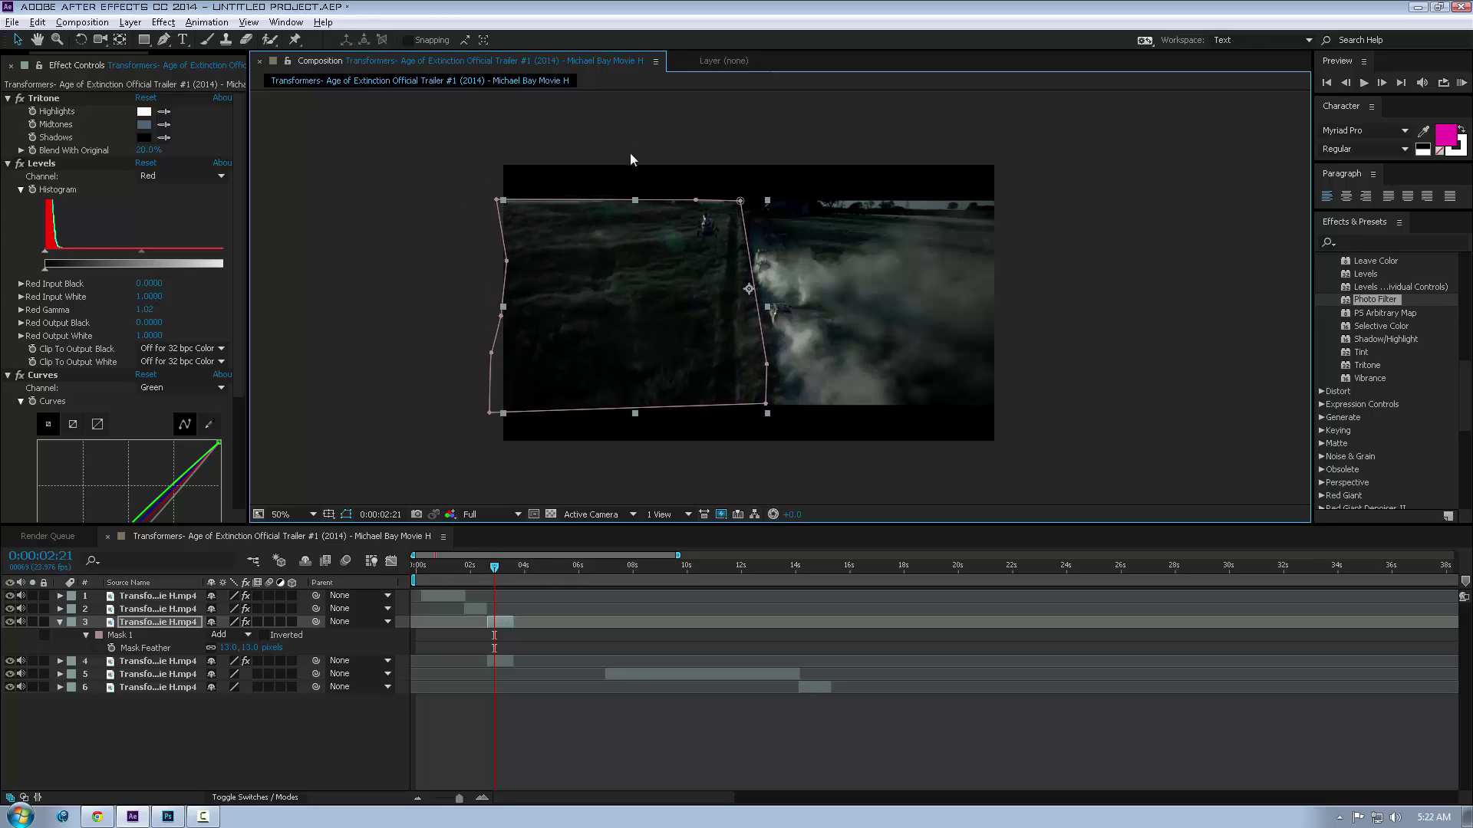
Raise the mask's upper-left corner and the adjacent point along its top edge slightly above the horizon.
left_click_drag(499, 201, 500, 192)
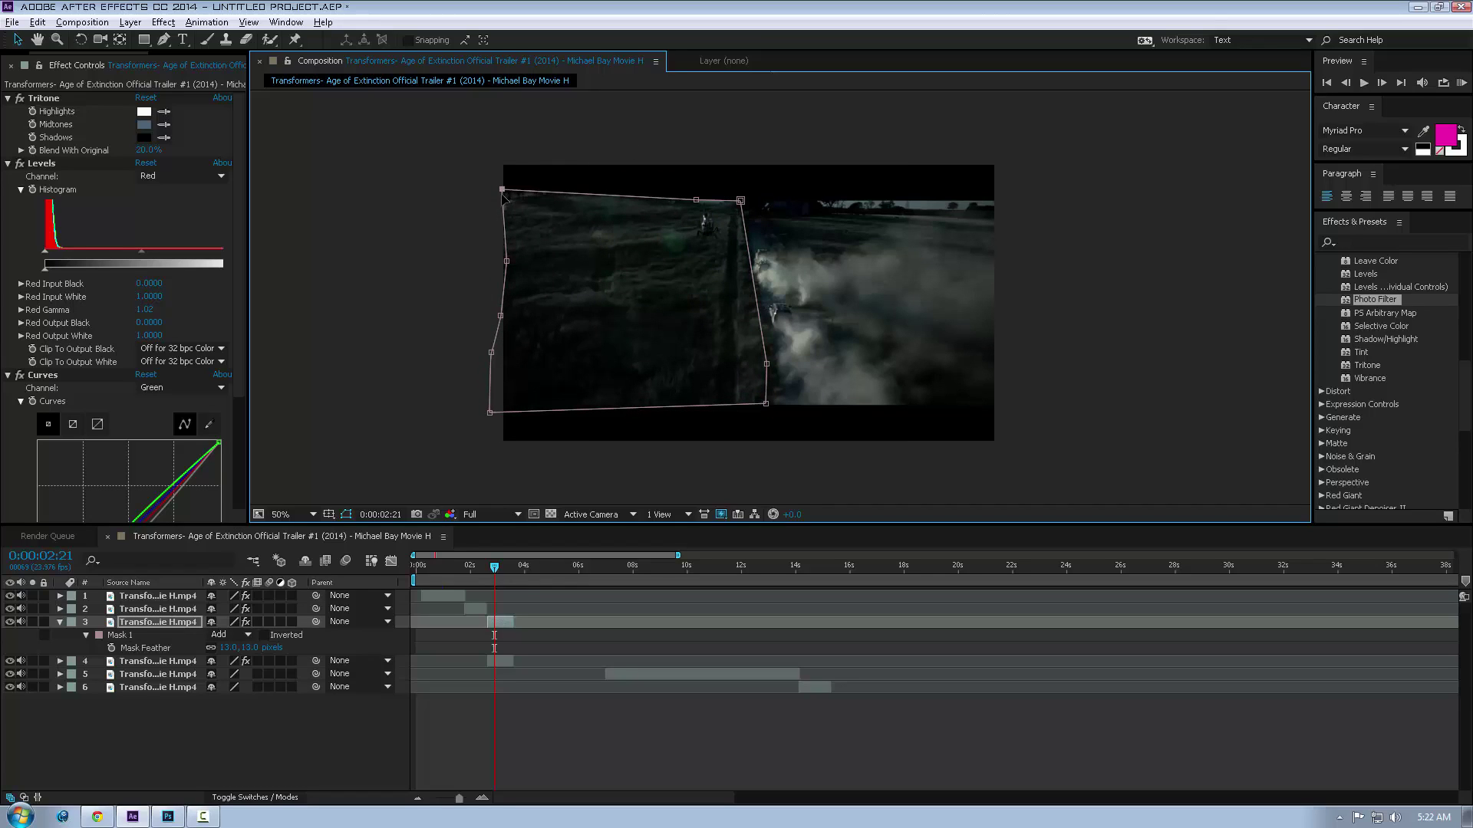
key("Return")
left_click_drag(742, 201, 698, 195)
left_click(1098, 252)
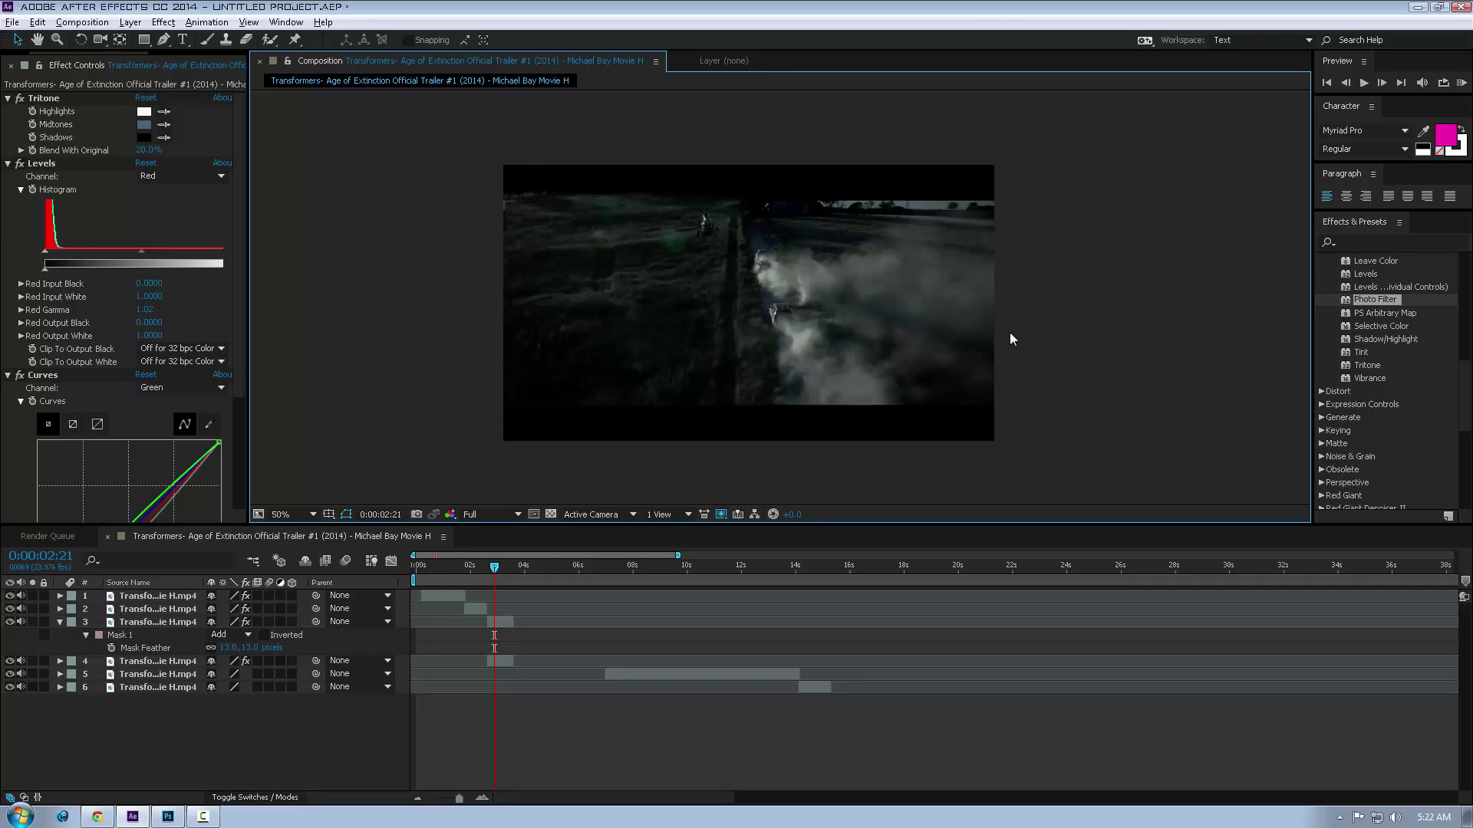
Hide the full-frame field shot layer at 0:00:02:19 and inspect the masked duplicate alone.
mouse_move(496, 568)
left_mouse_down()
mouse_move(508, 569)
mouse_move(492, 571)
left_mouse_up()
left_click(175, 661)
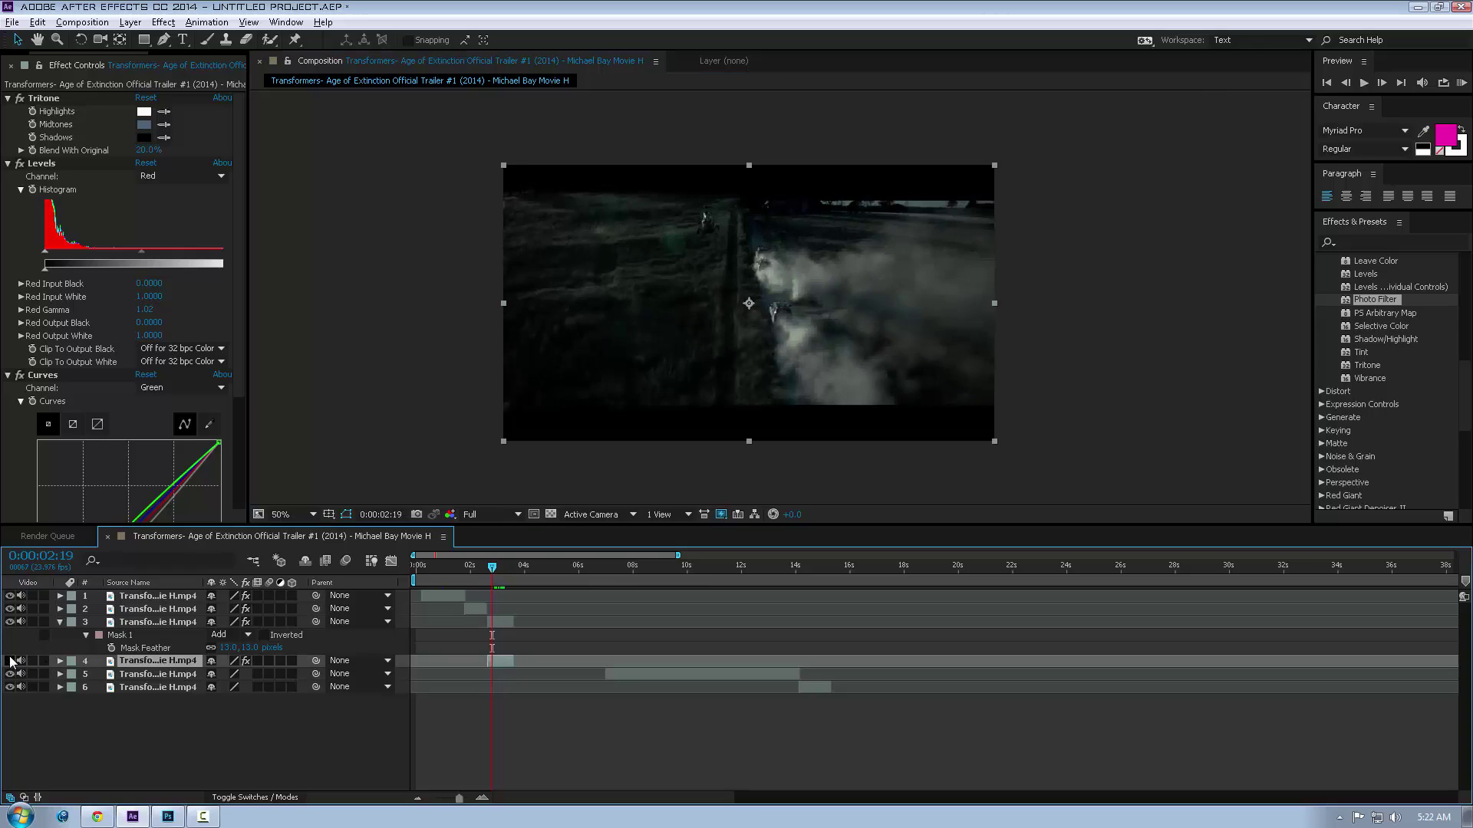
left_click(10, 661)
left_click(10, 662)
left_click(10, 661)
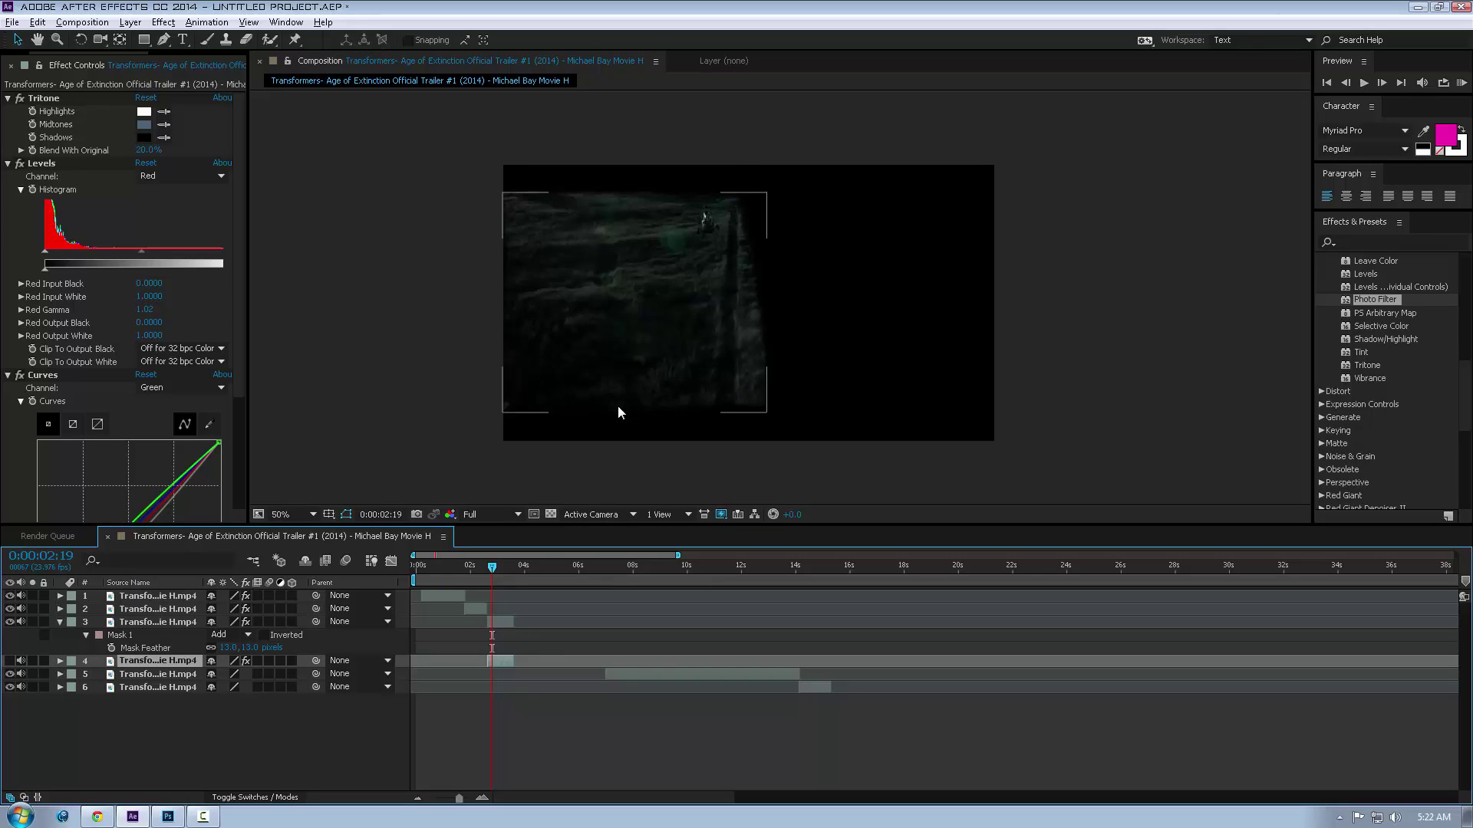
scroll(672, 330, "up", 3)
scroll(672, 330, "down", 3)
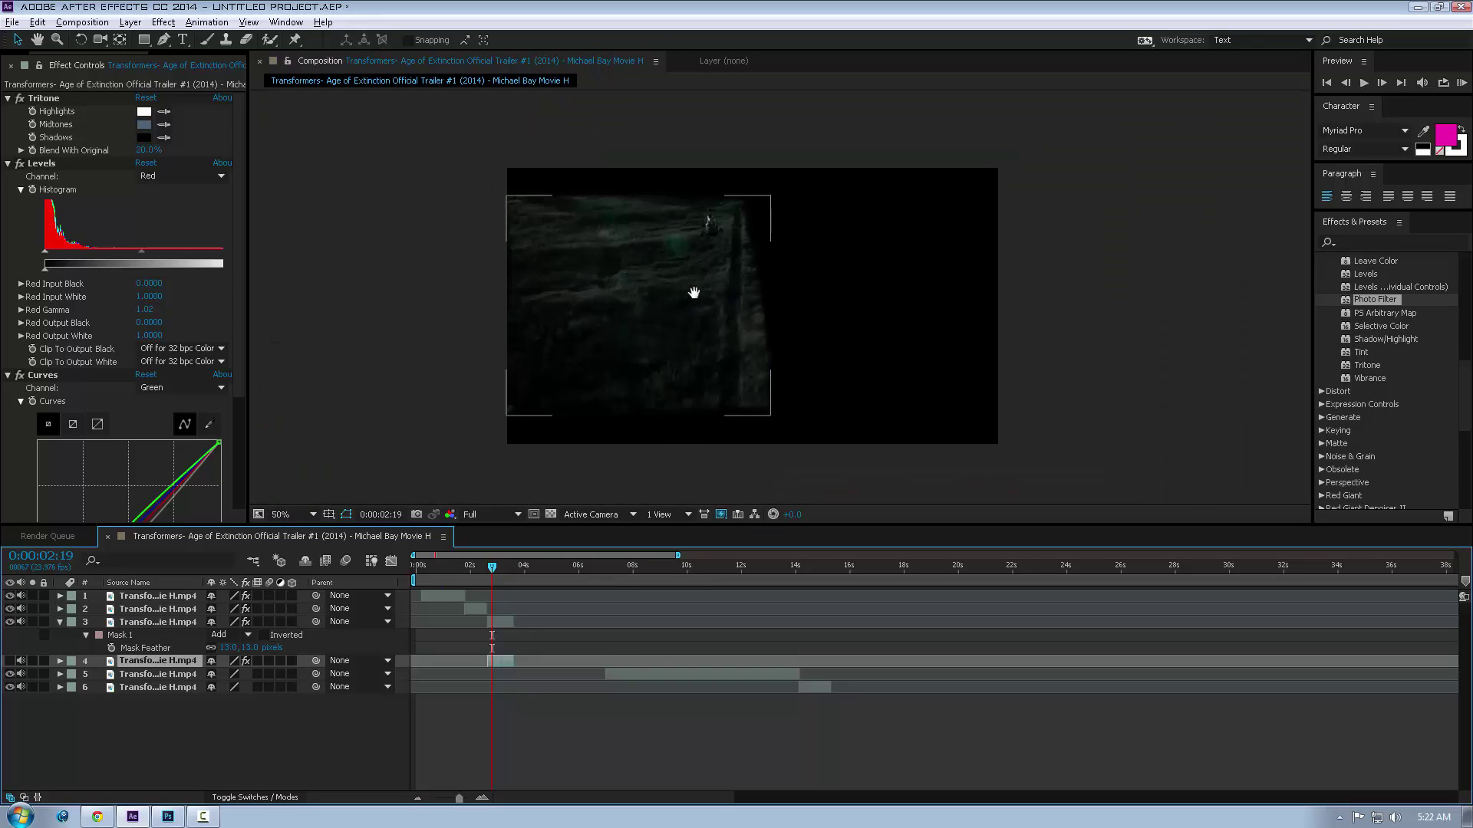
left_click(694, 298)
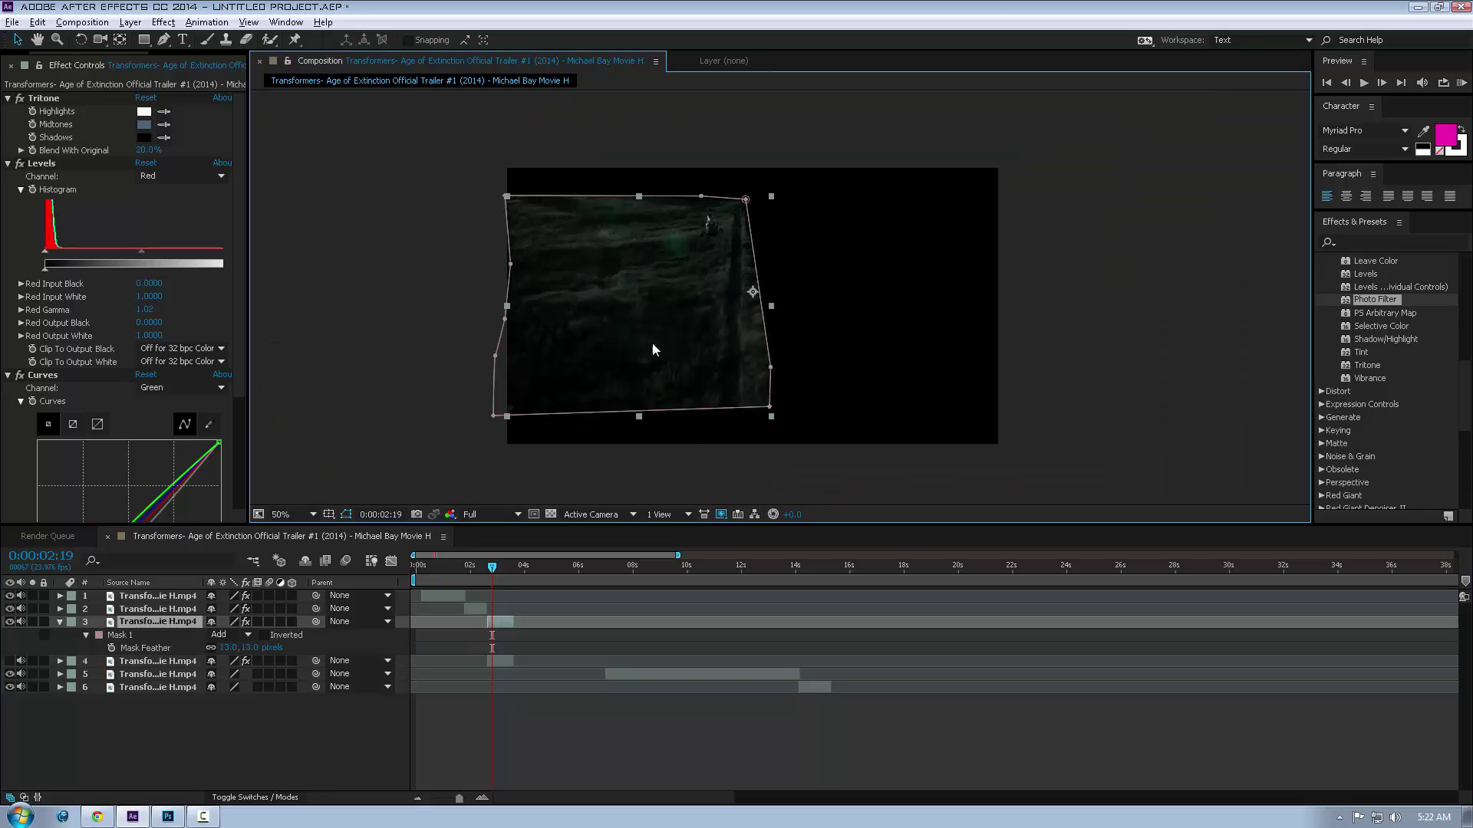
scroll(633, 284, "up", 2)
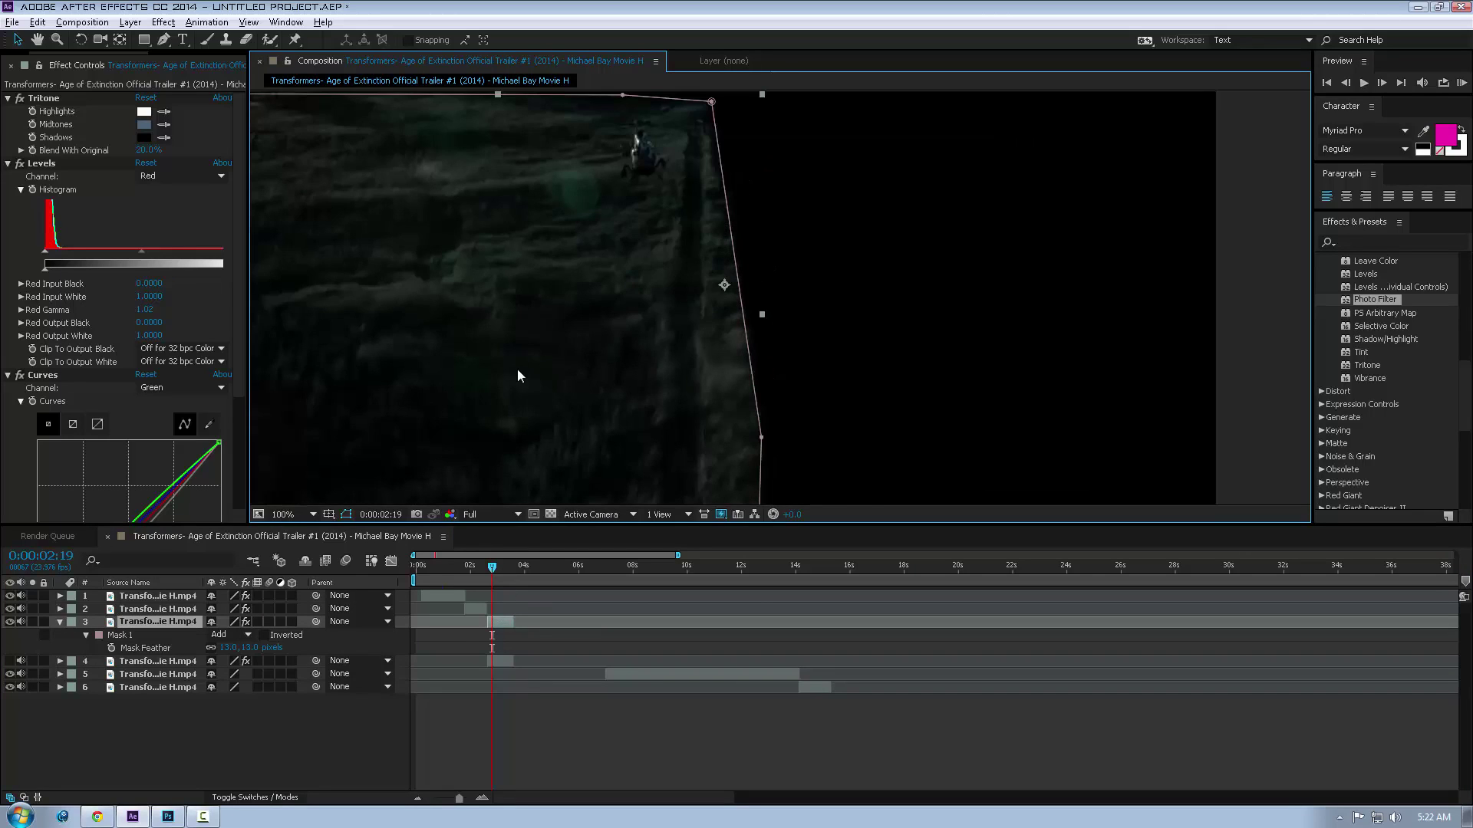
scroll(641, 319, "down", 2)
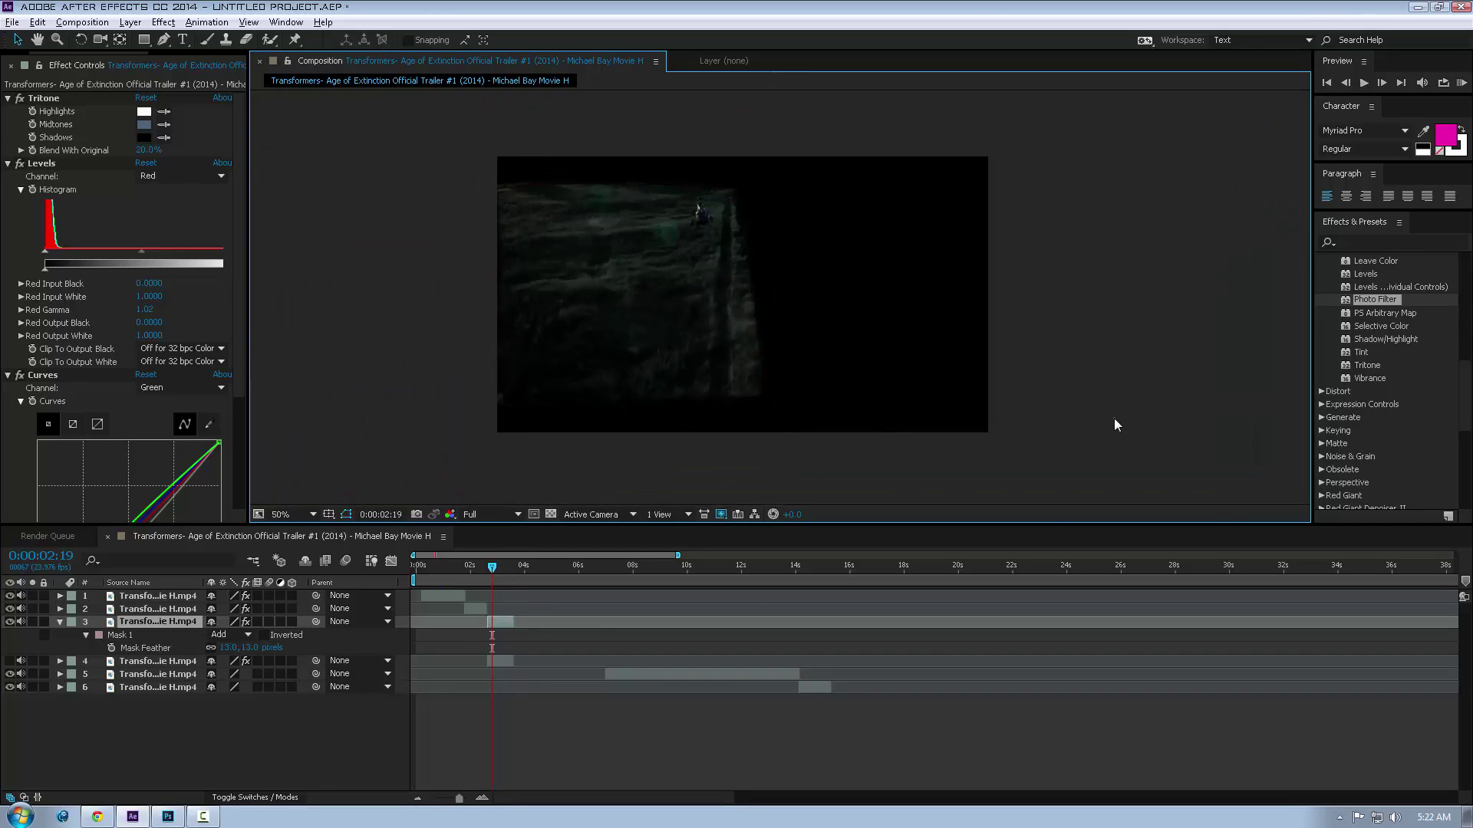
Limit the work area to the field shot, and RAM preview the masked duplicate with the preview options expanded.
mouse_move(493, 568)
left_mouse_down()
mouse_move(516, 568)
mouse_move(488, 577)
left_mouse_up()
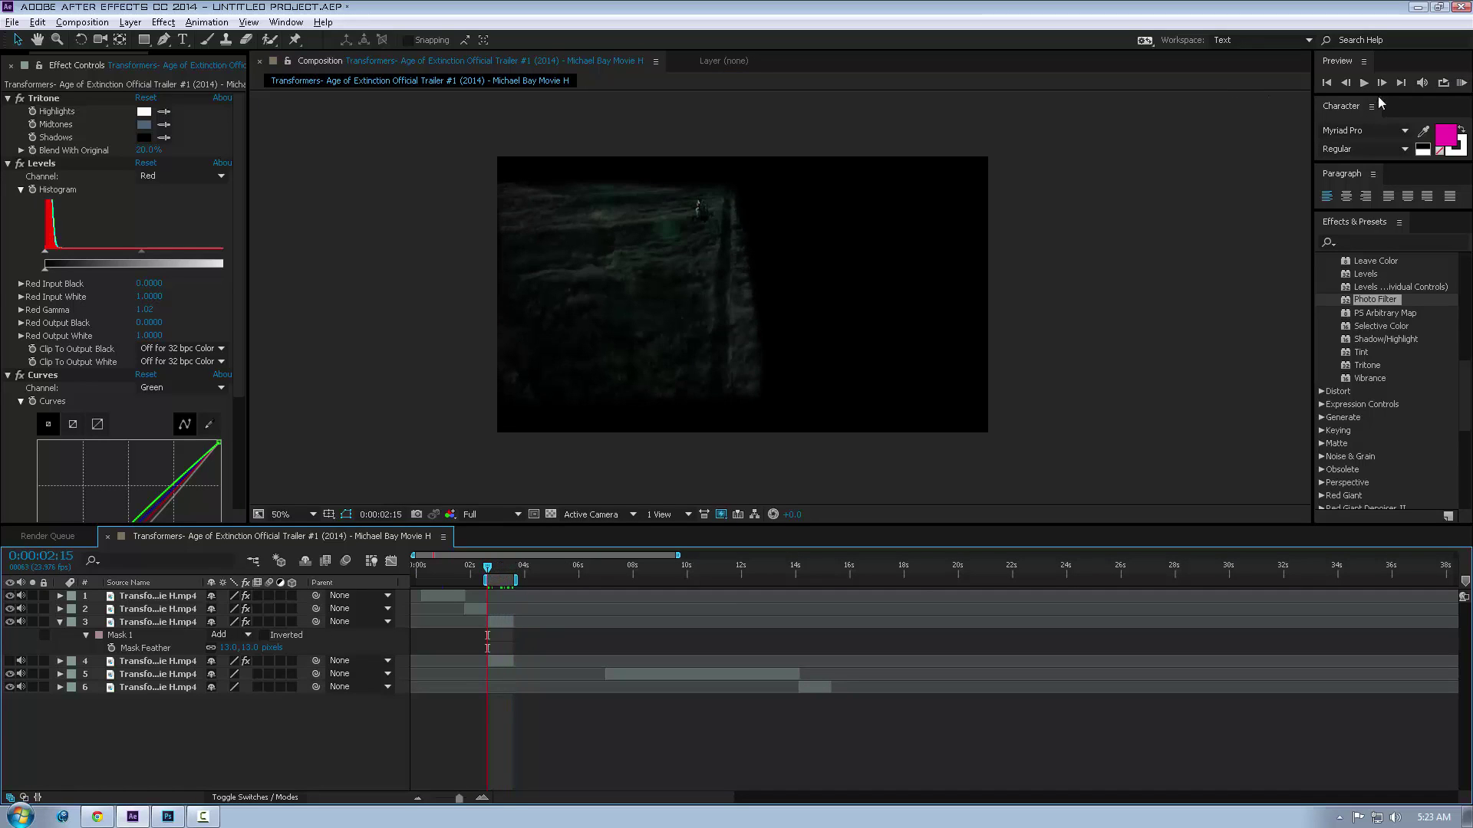
left_click_drag(1378, 95, 1369, 172)
left_click(1418, 150)
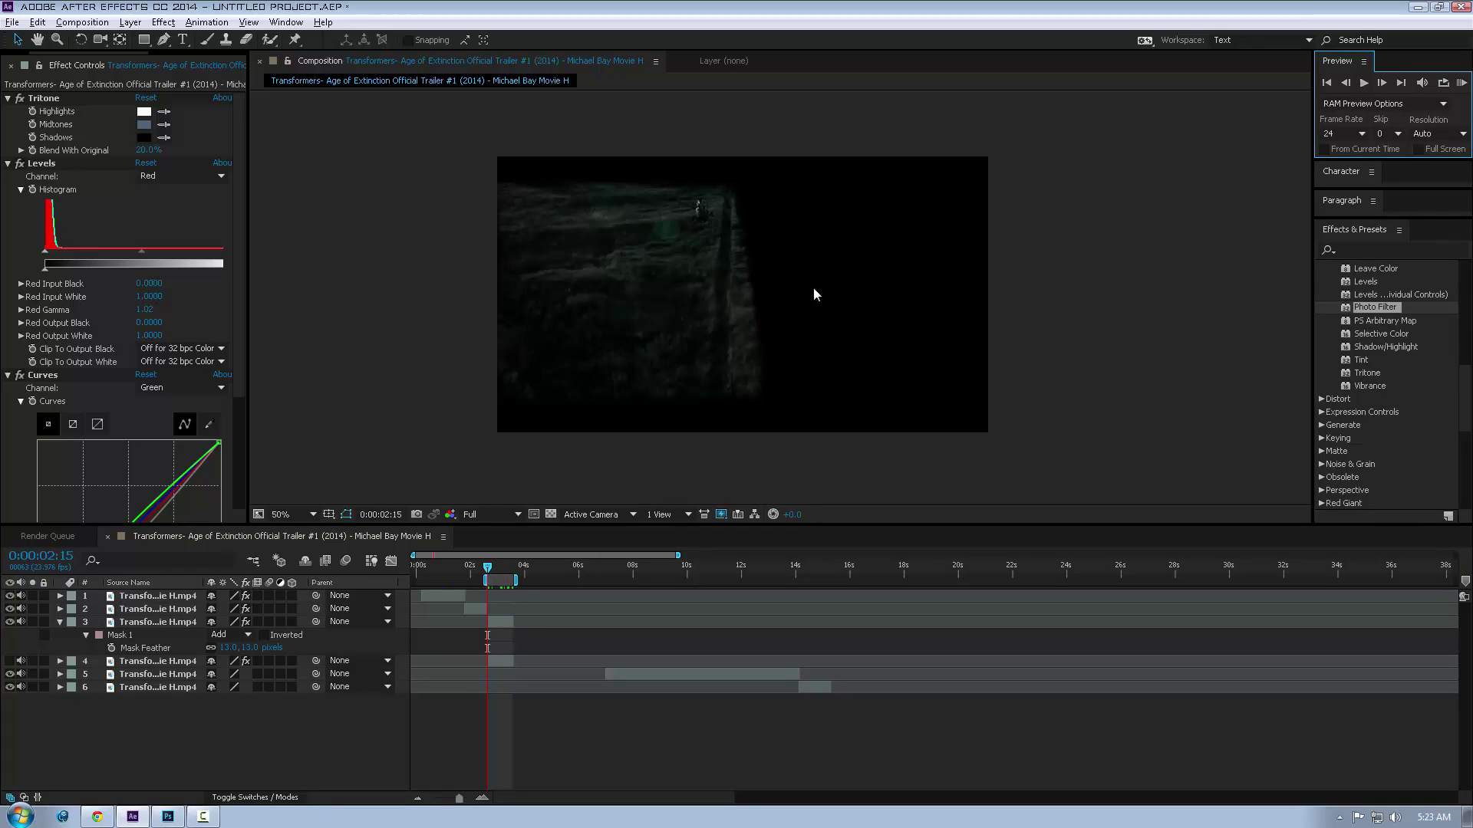
scroll(780, 349, "down", 1)
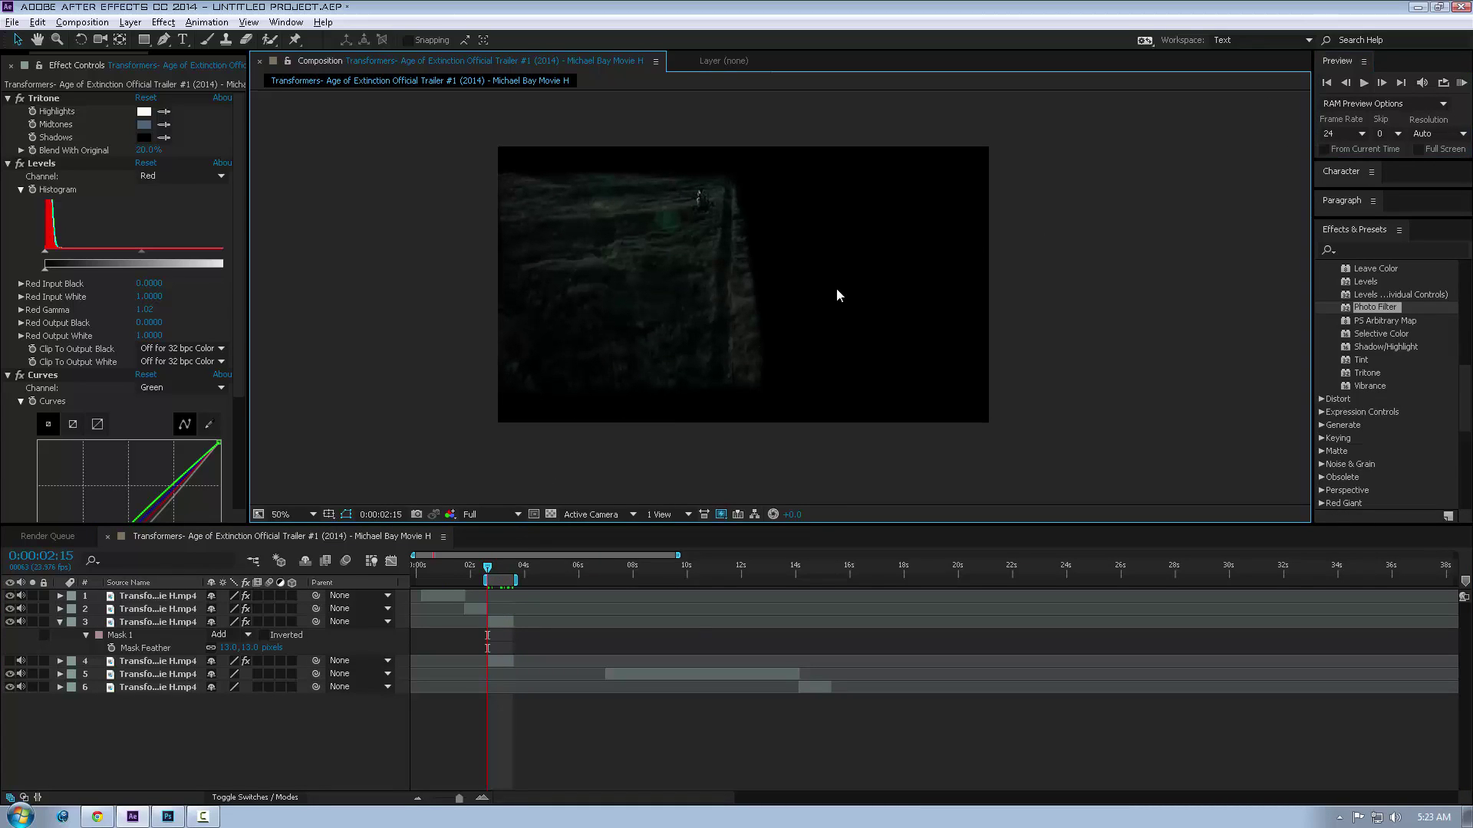
key("KP_0")
Mute the full-frame field shot in layer 4 and show it again, with layer 5 hidden, to inspect the combined shot.
left_click(21, 660)
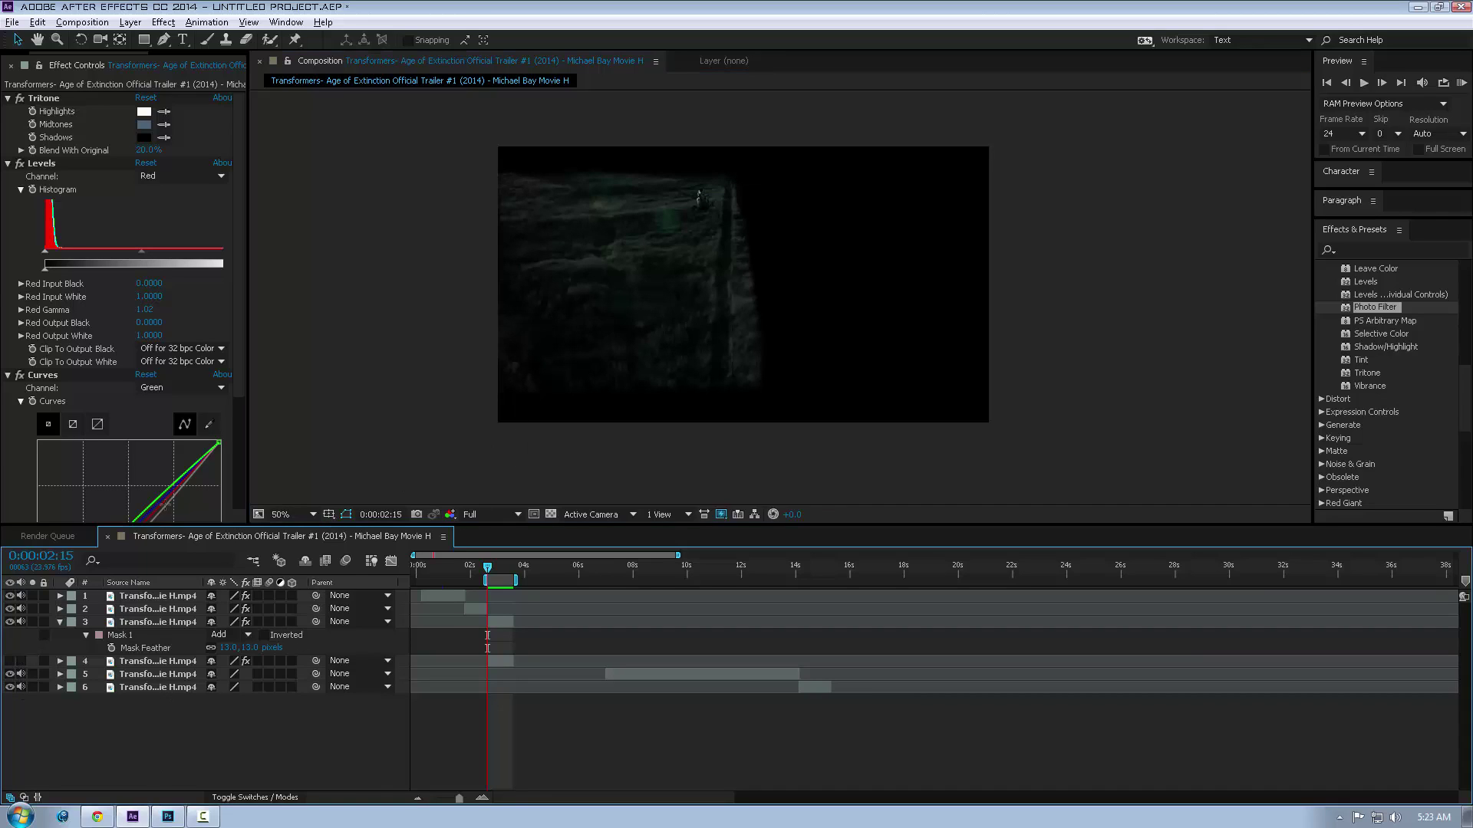
left_click(164, 663)
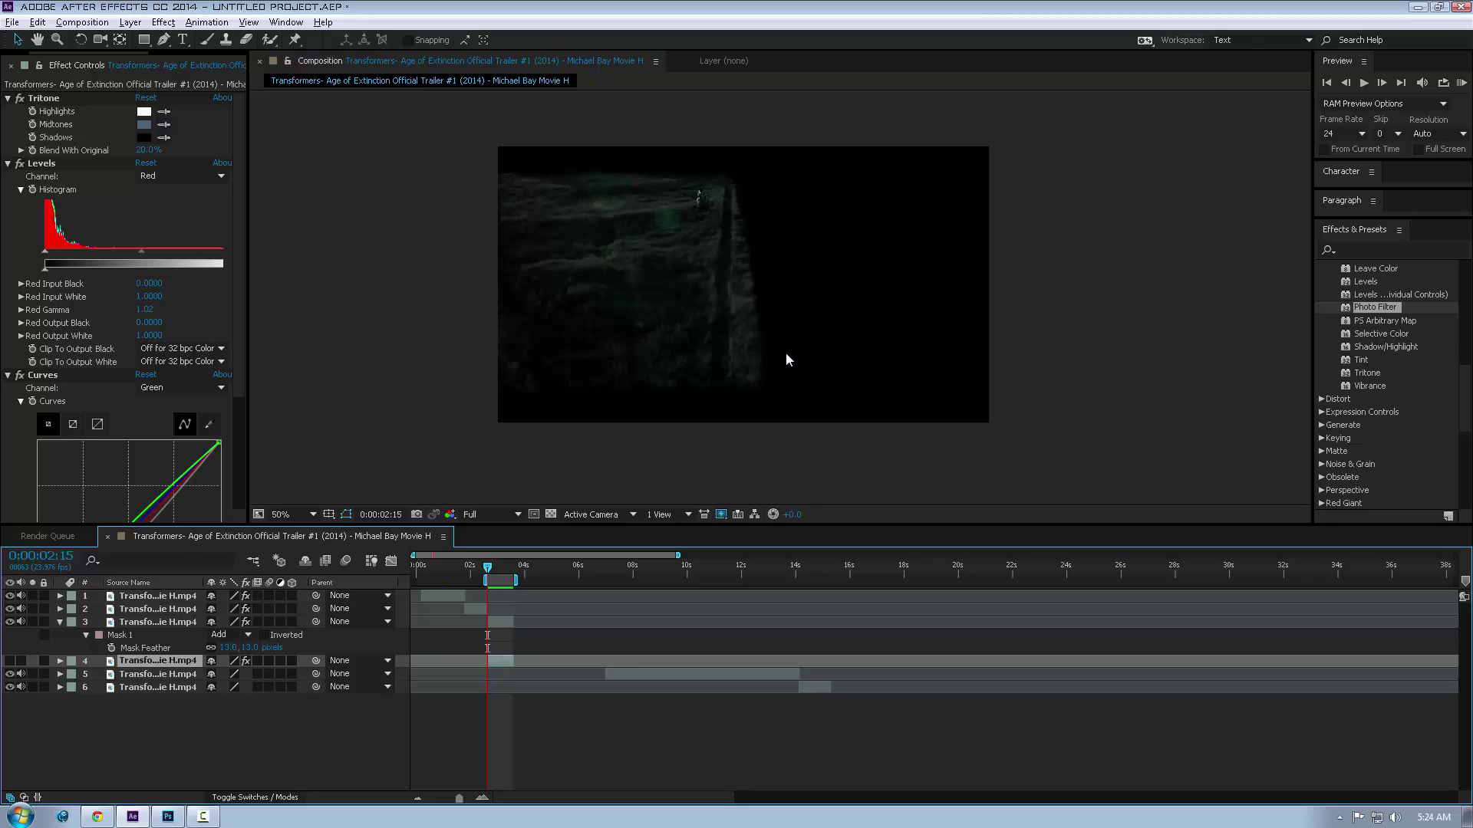
left_click(9, 622)
left_click(10, 622)
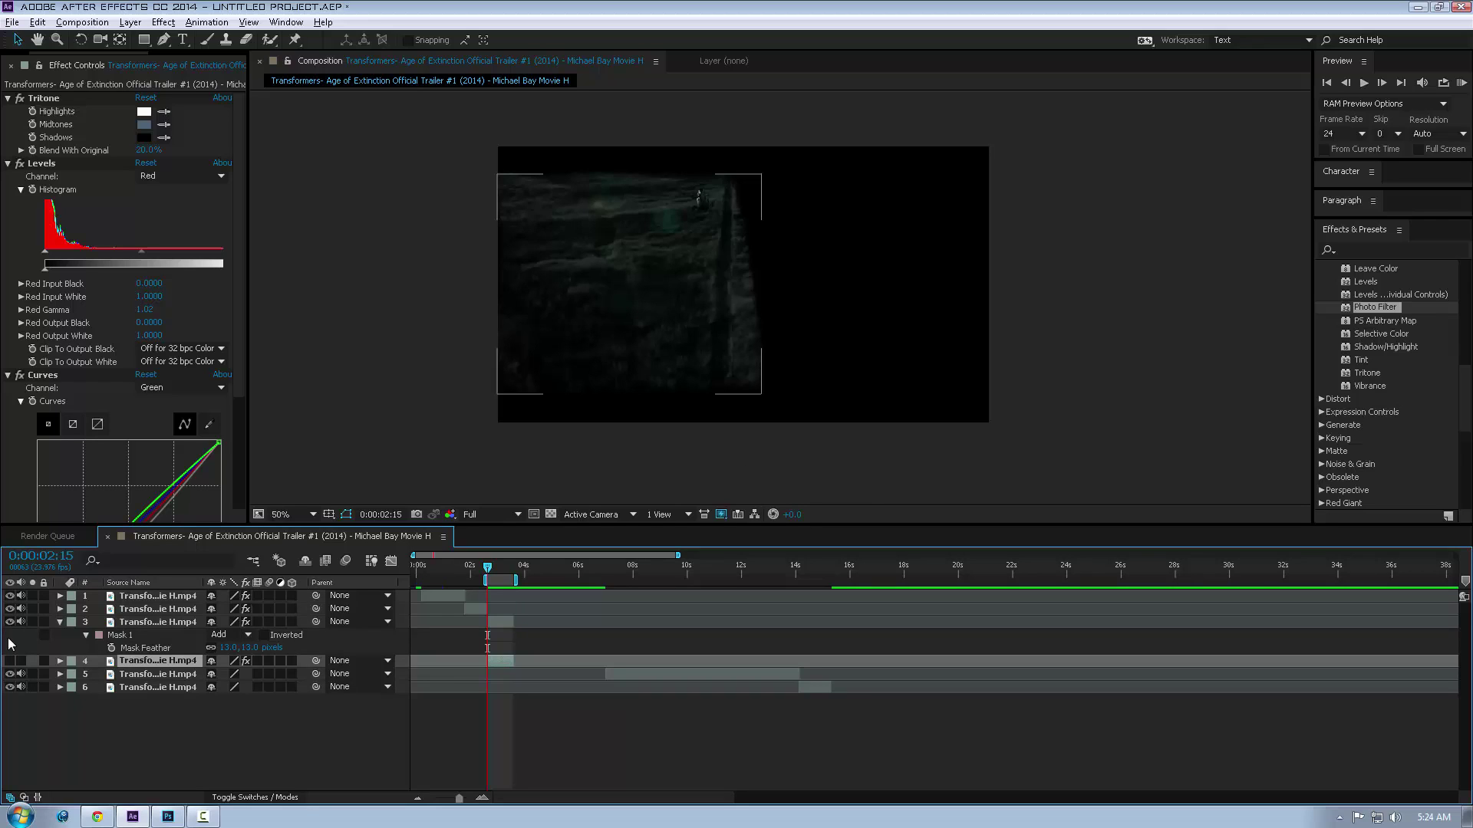
left_click(10, 661)
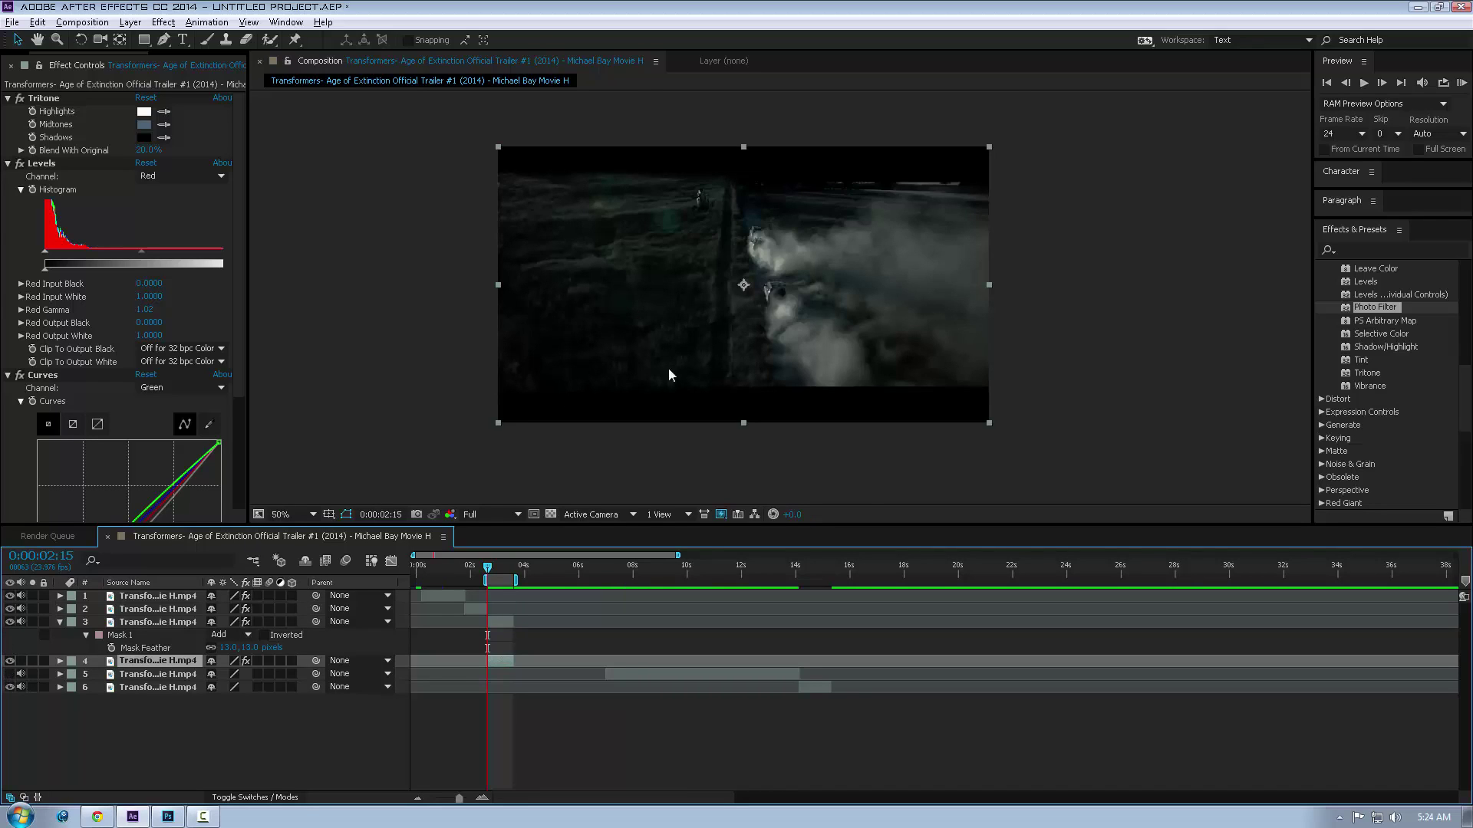
scroll(777, 283, "up", 2)
left_click_drag(933, 378, 798, 422)
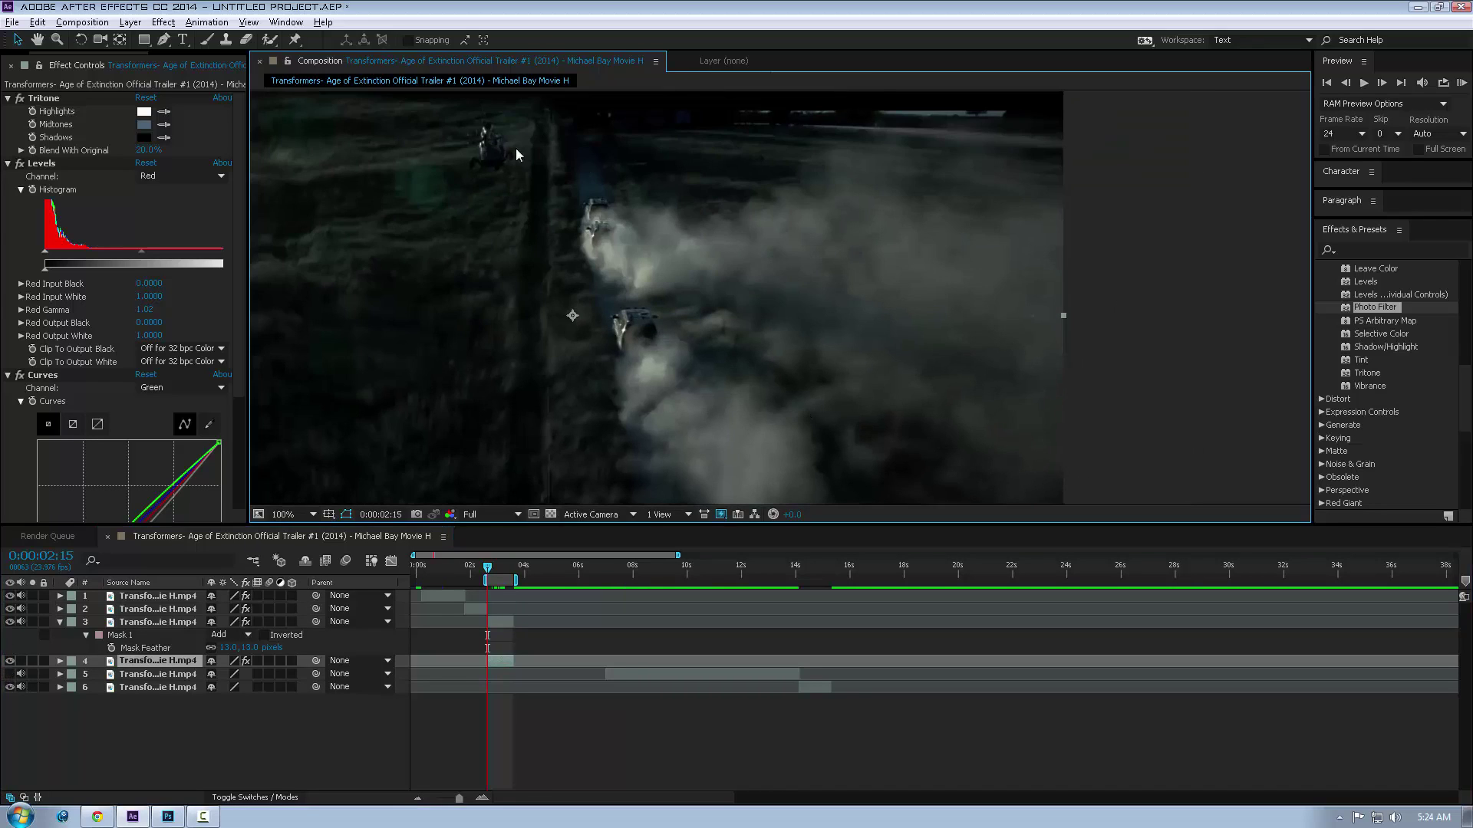
Examine the combined field shot at 0:00:02:15, both close up and as a full frame.
left_click_drag(787, 339, 866, 355)
left_click_drag(816, 296, 1008, 282)
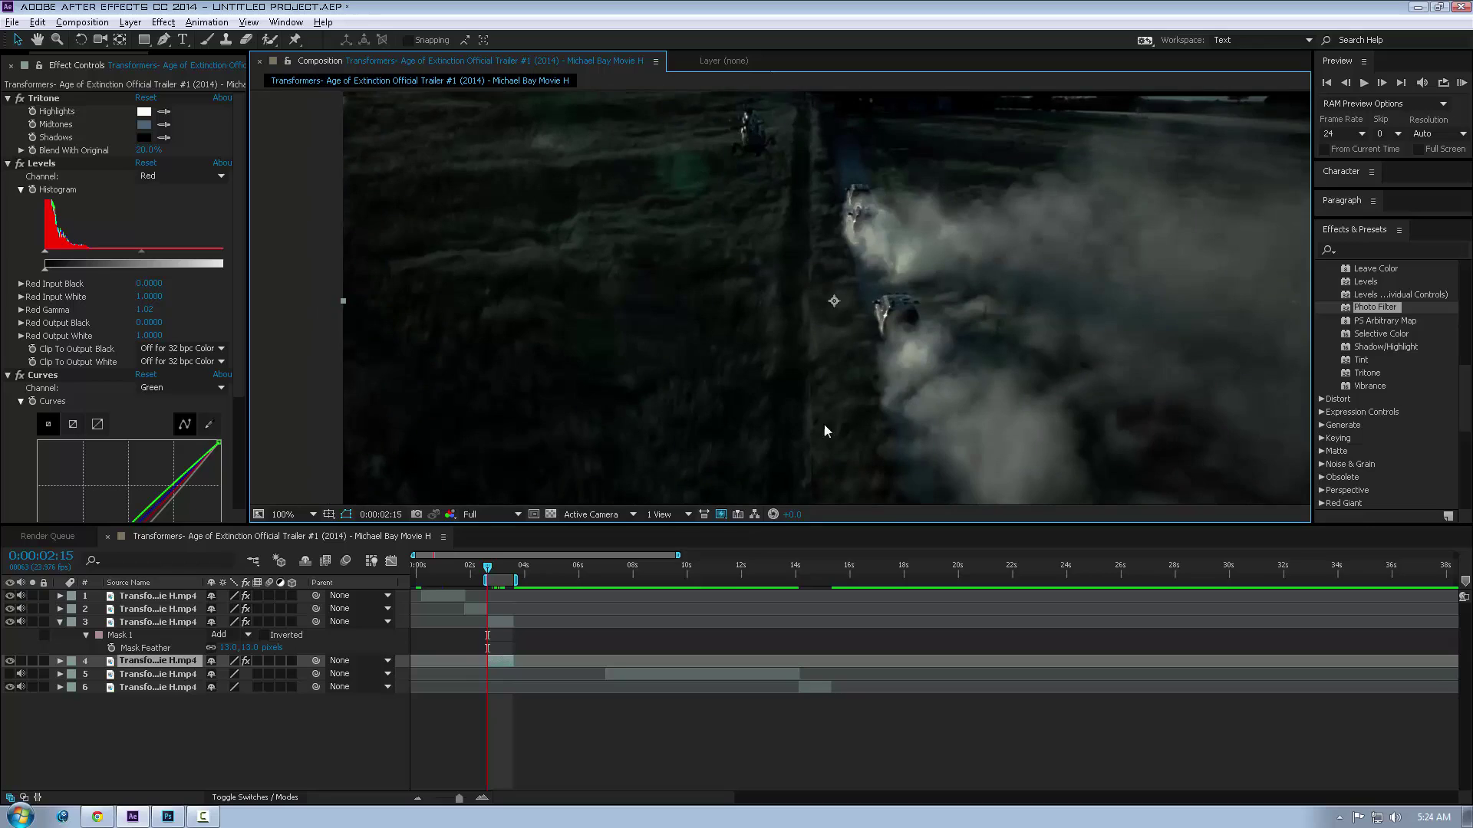
scroll(606, 253, "down", 2)
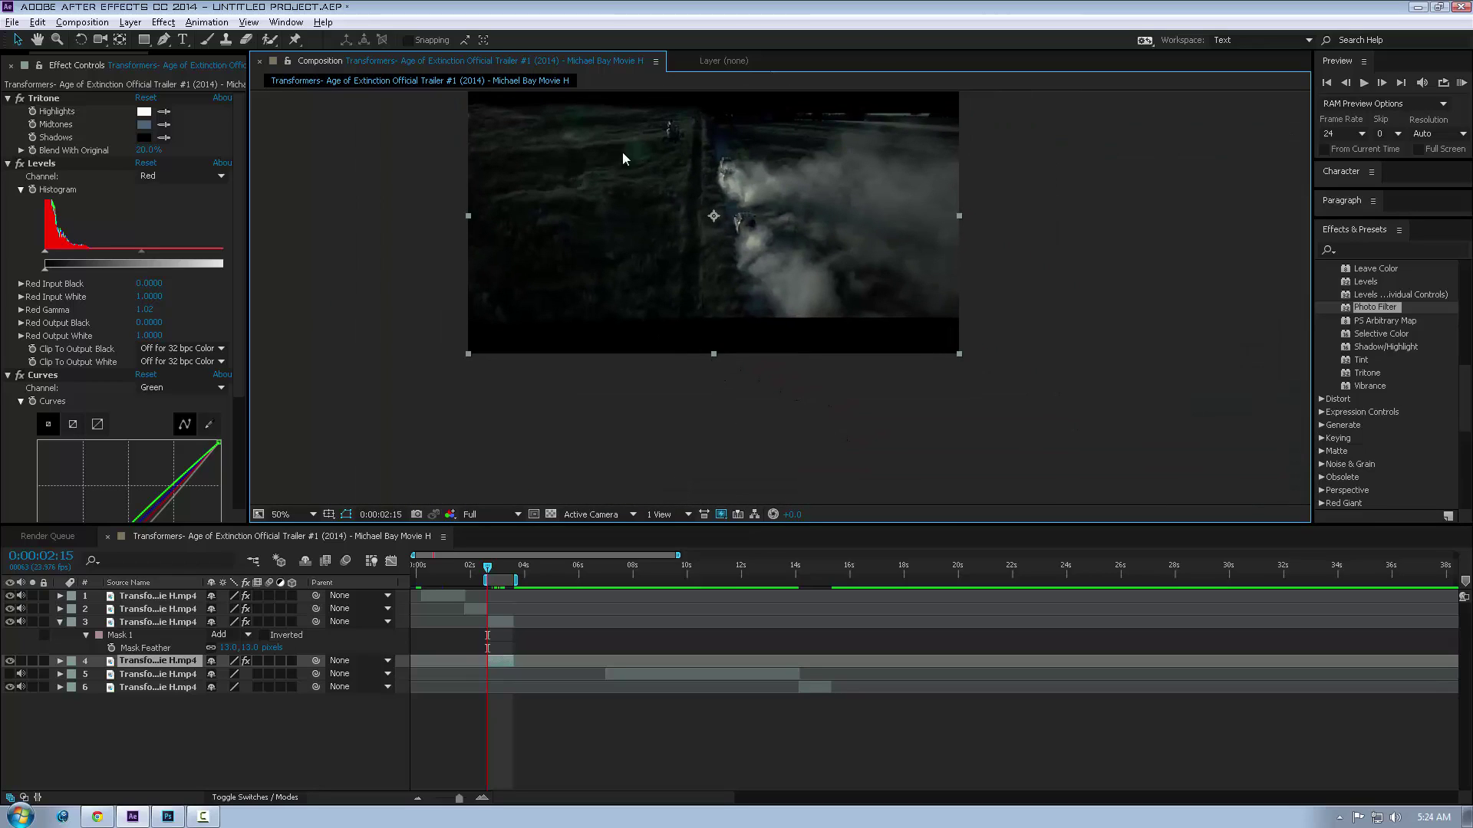
left_click_drag(826, 156, 817, 227)
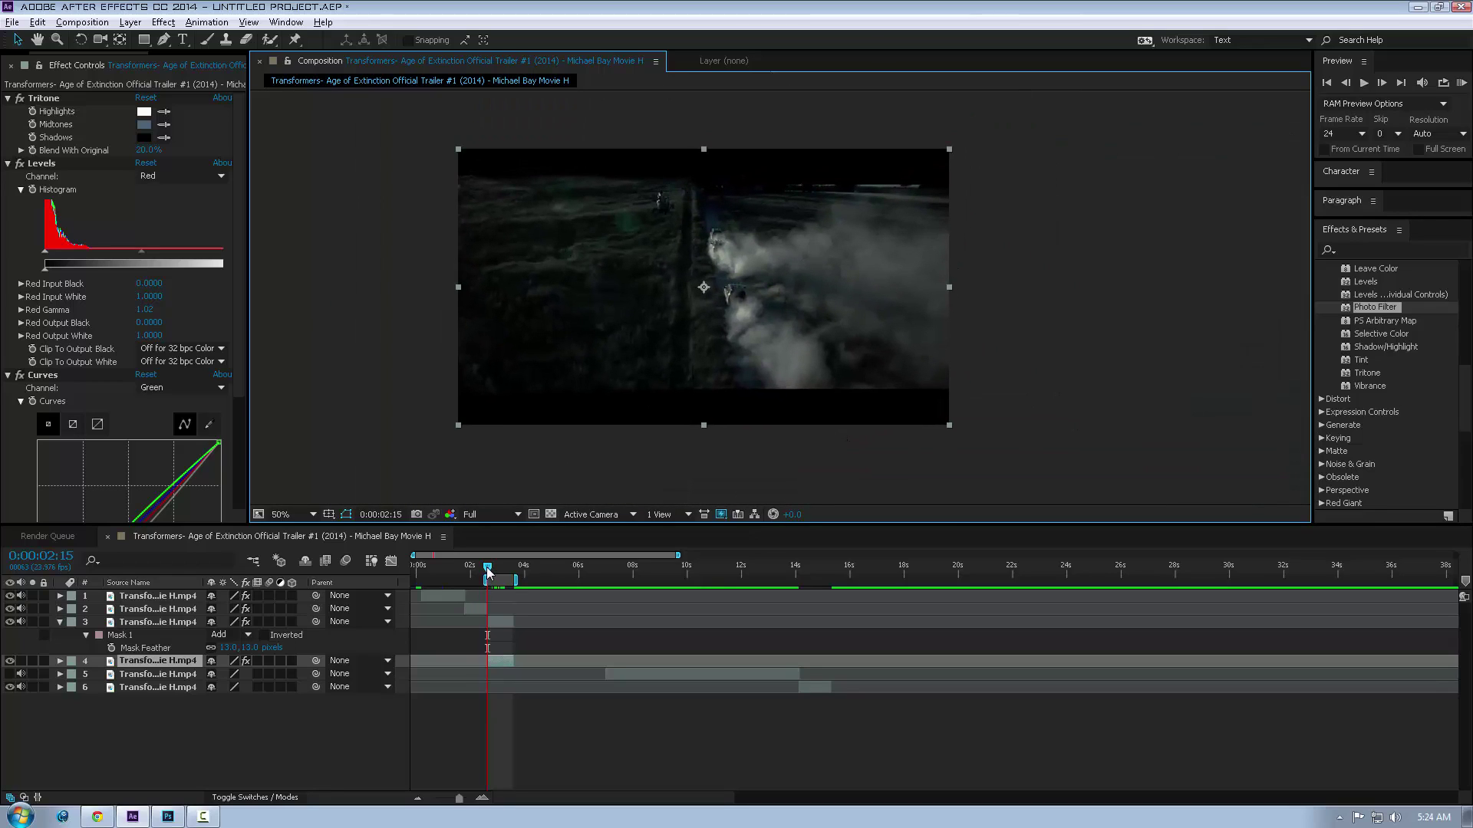
Go to 0:00:03:03 and examine the horizon, the vehicles and the mask's blended edge in the combined field shot.
left_click_drag(489, 568, 500, 569)
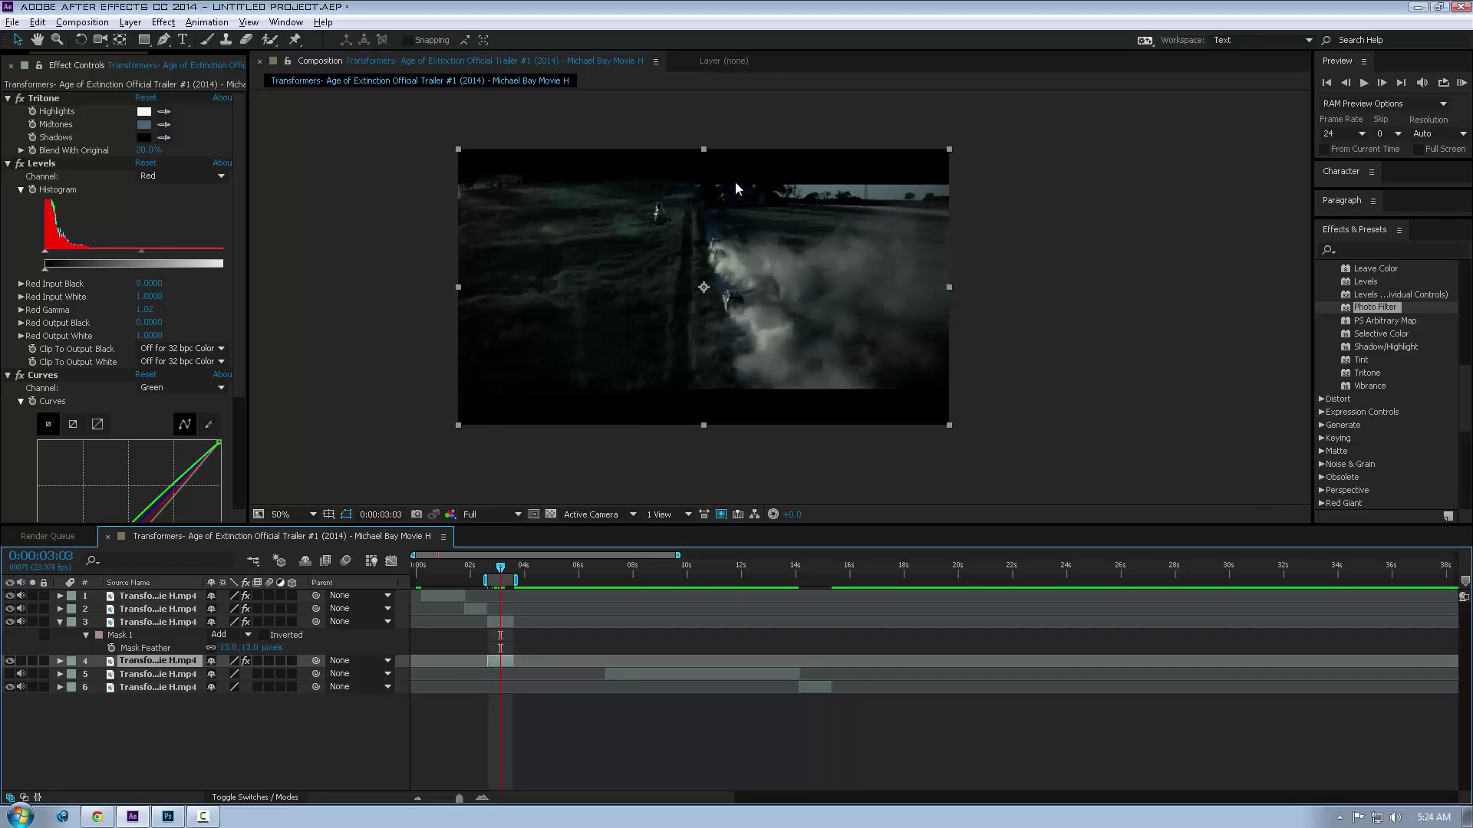
scroll(734, 184, "up", 2)
left_click_drag(904, 123, 785, 532)
left_click_drag(641, 275, 995, 195)
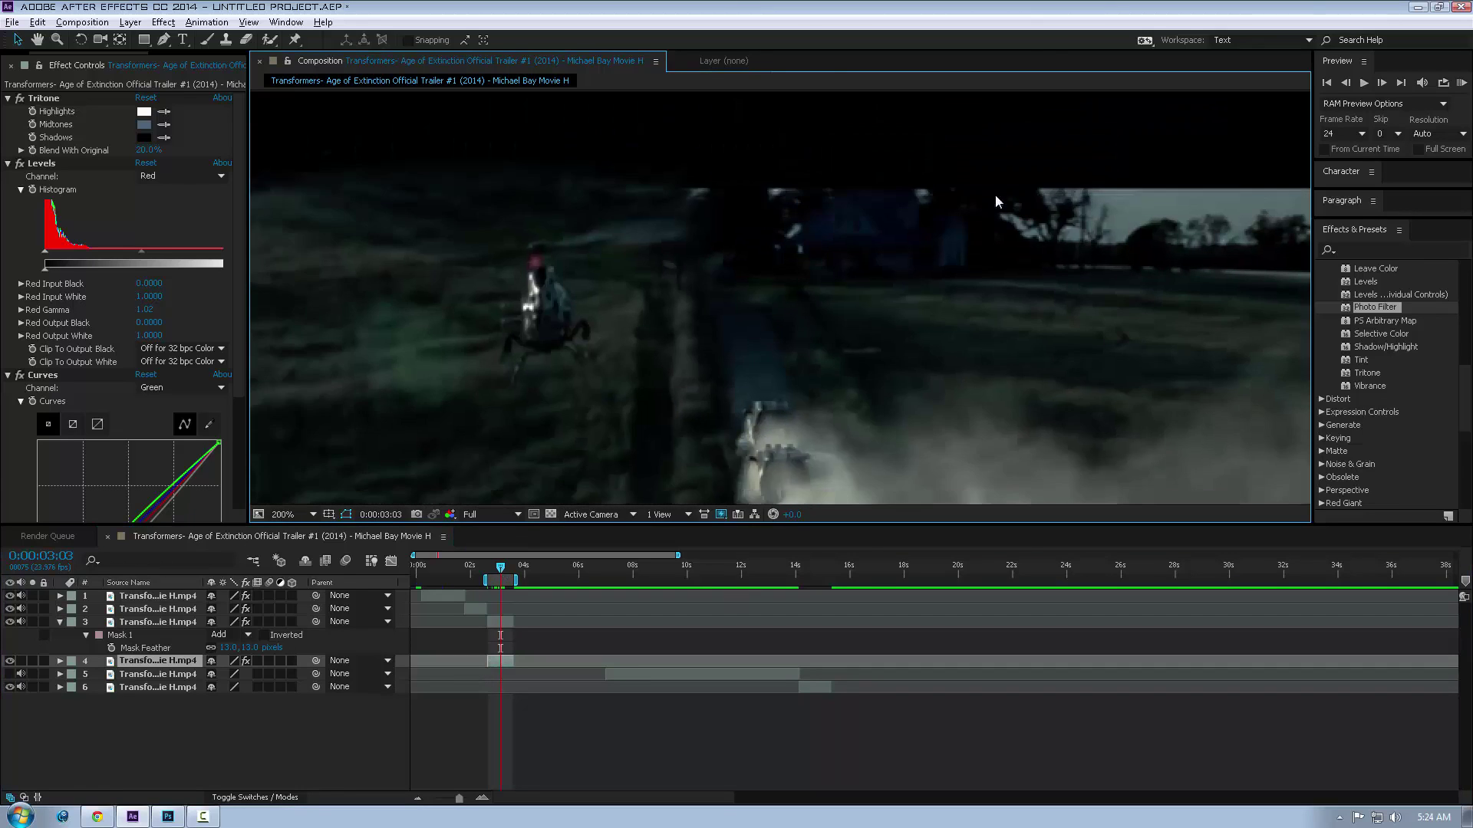
left_click_drag(875, 272, 836, 316)
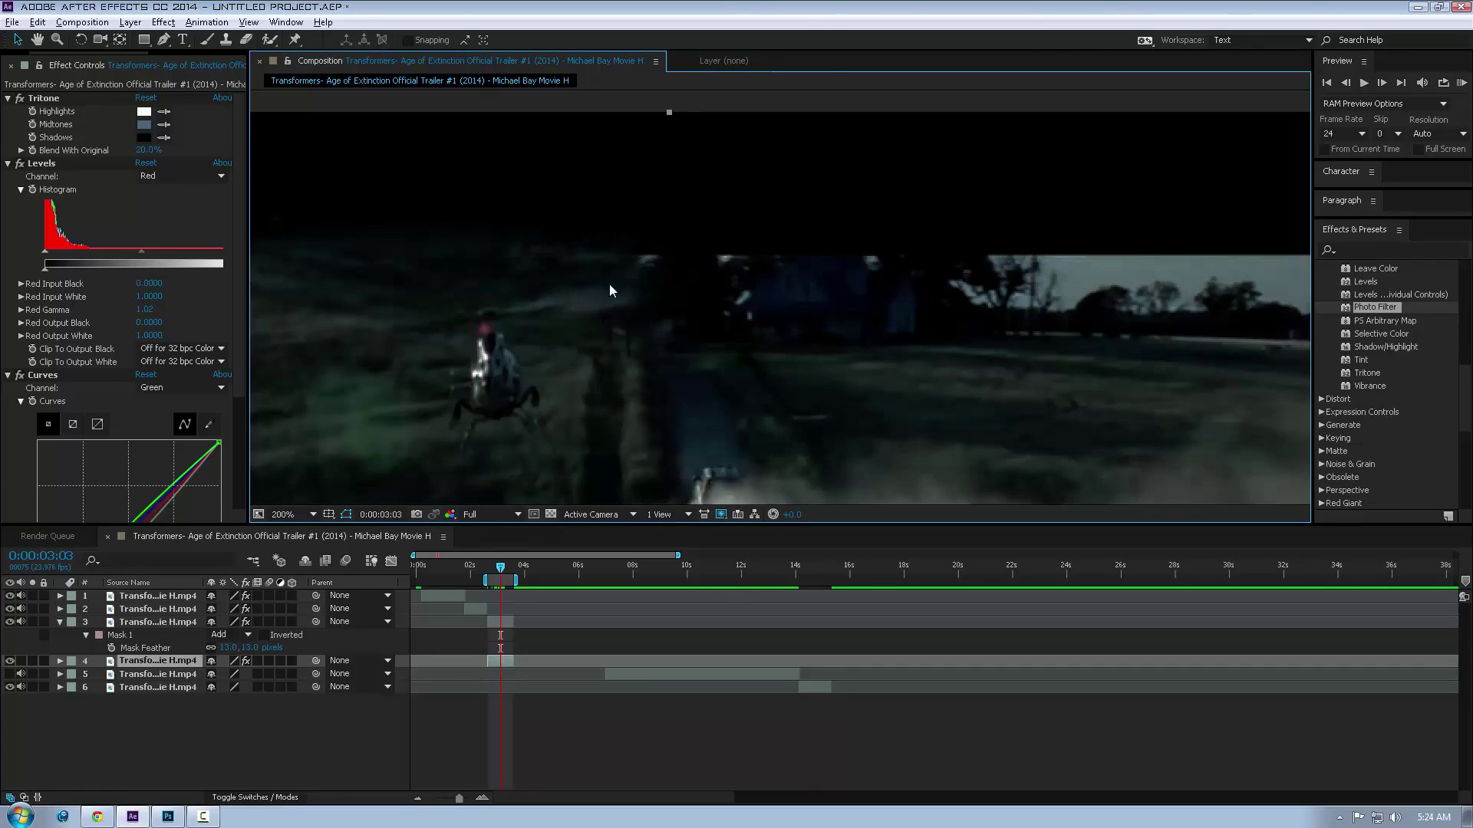
left_click_drag(554, 290, 579, 275)
left_click_drag(552, 370, 557, 258)
scroll(613, 486, "down", 1)
left_click_drag(660, 259, 736, 129)
left_click_drag(516, 368, 337, 465)
left_click_drag(619, 338, 811, 296)
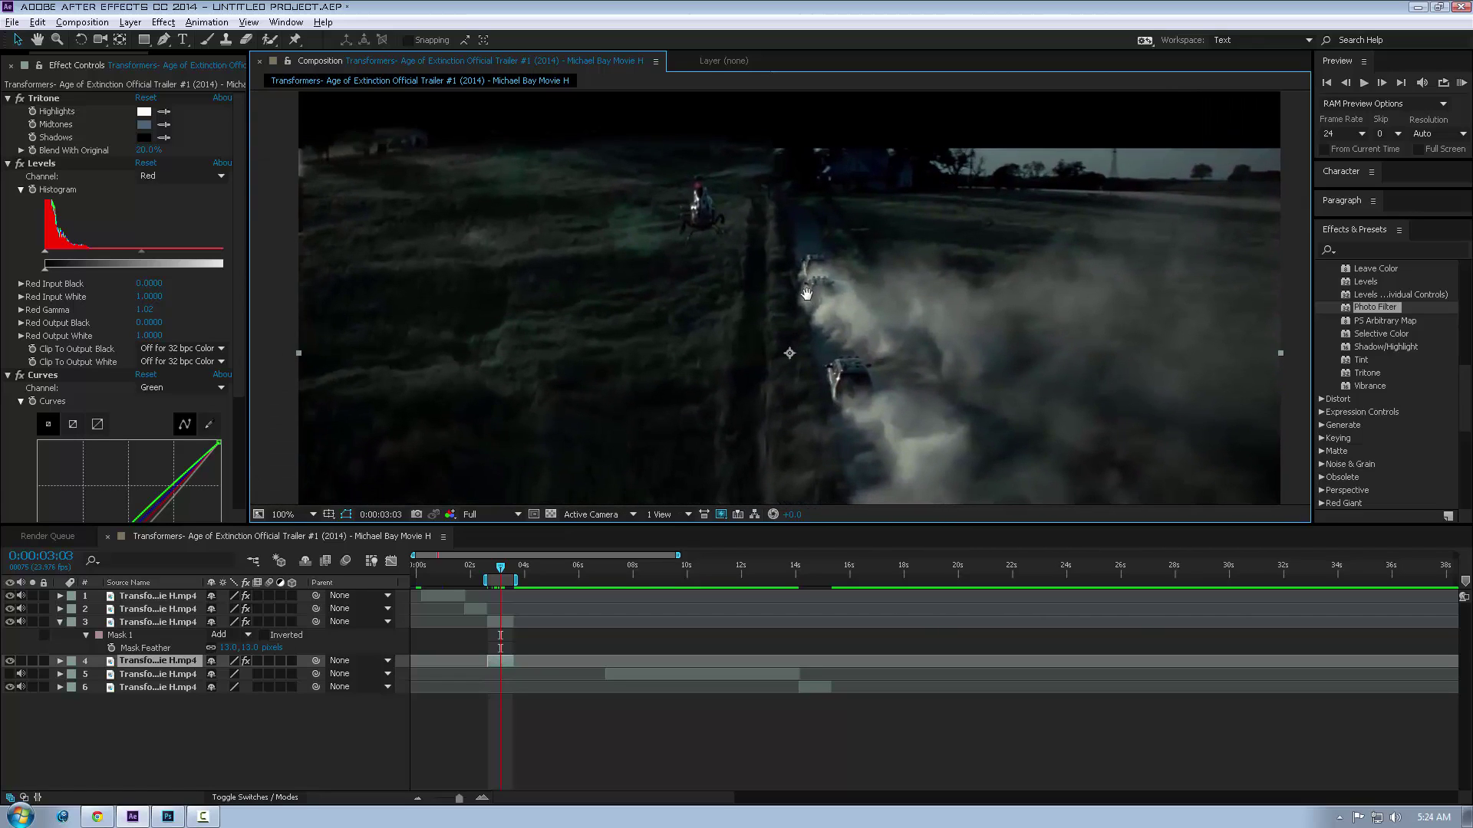
scroll(650, 330, "down", 2)
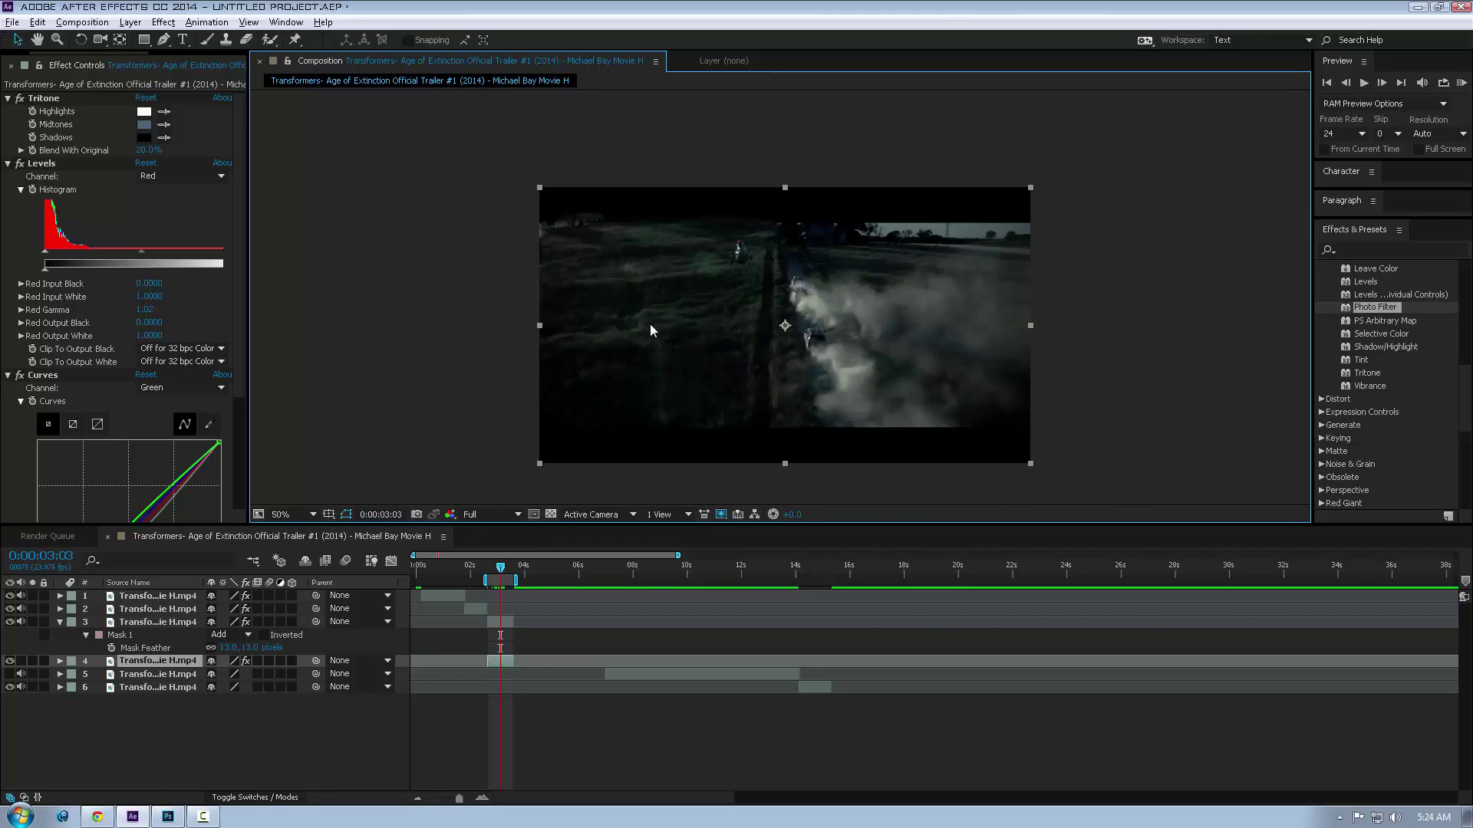
Select the masked duplicate in layer 3 to check its outline, and deselect it to inspect the blend around the vehicles.
left_click(511, 622)
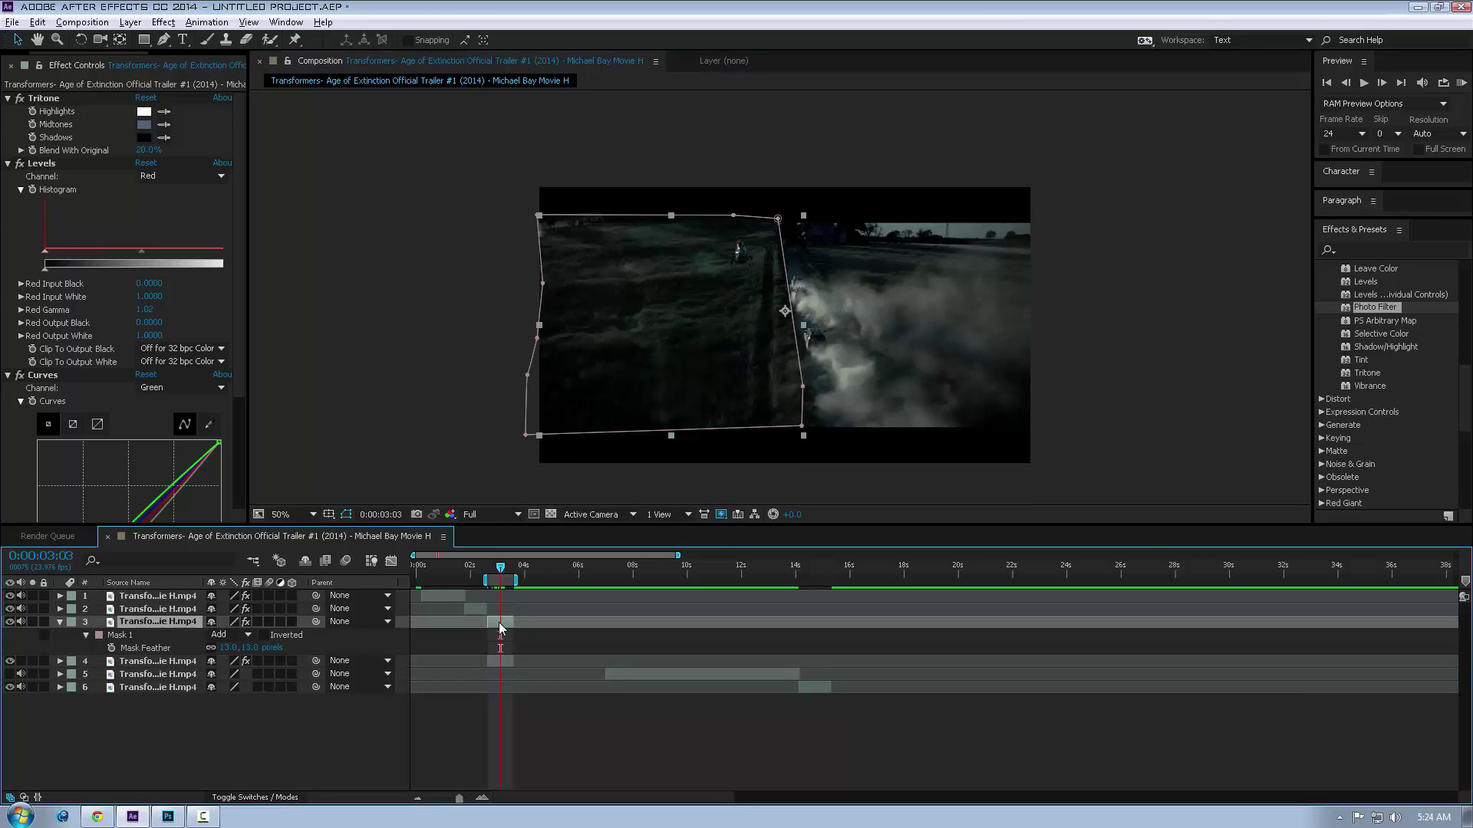
left_click(508, 387)
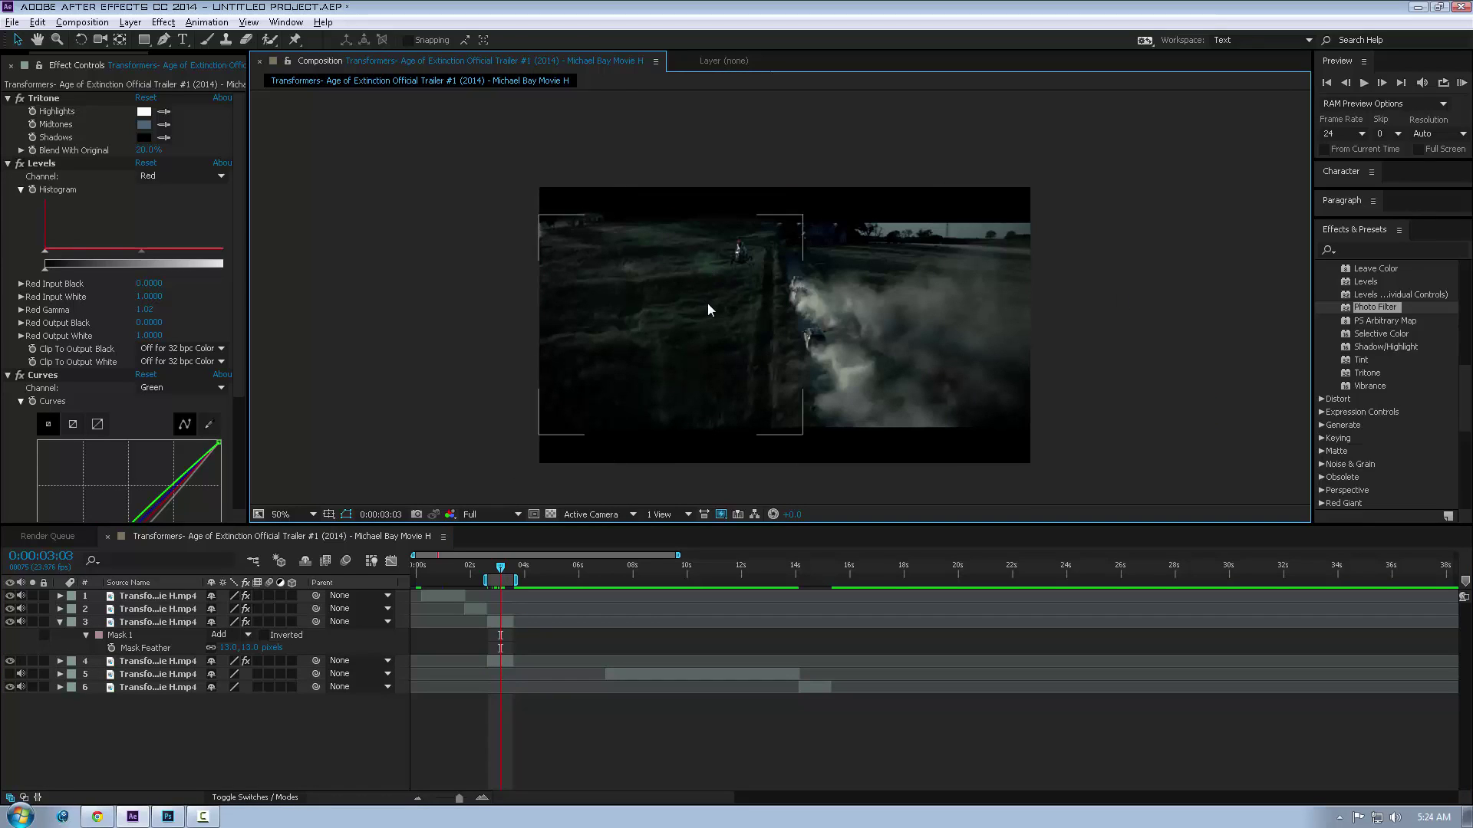
left_click(703, 358)
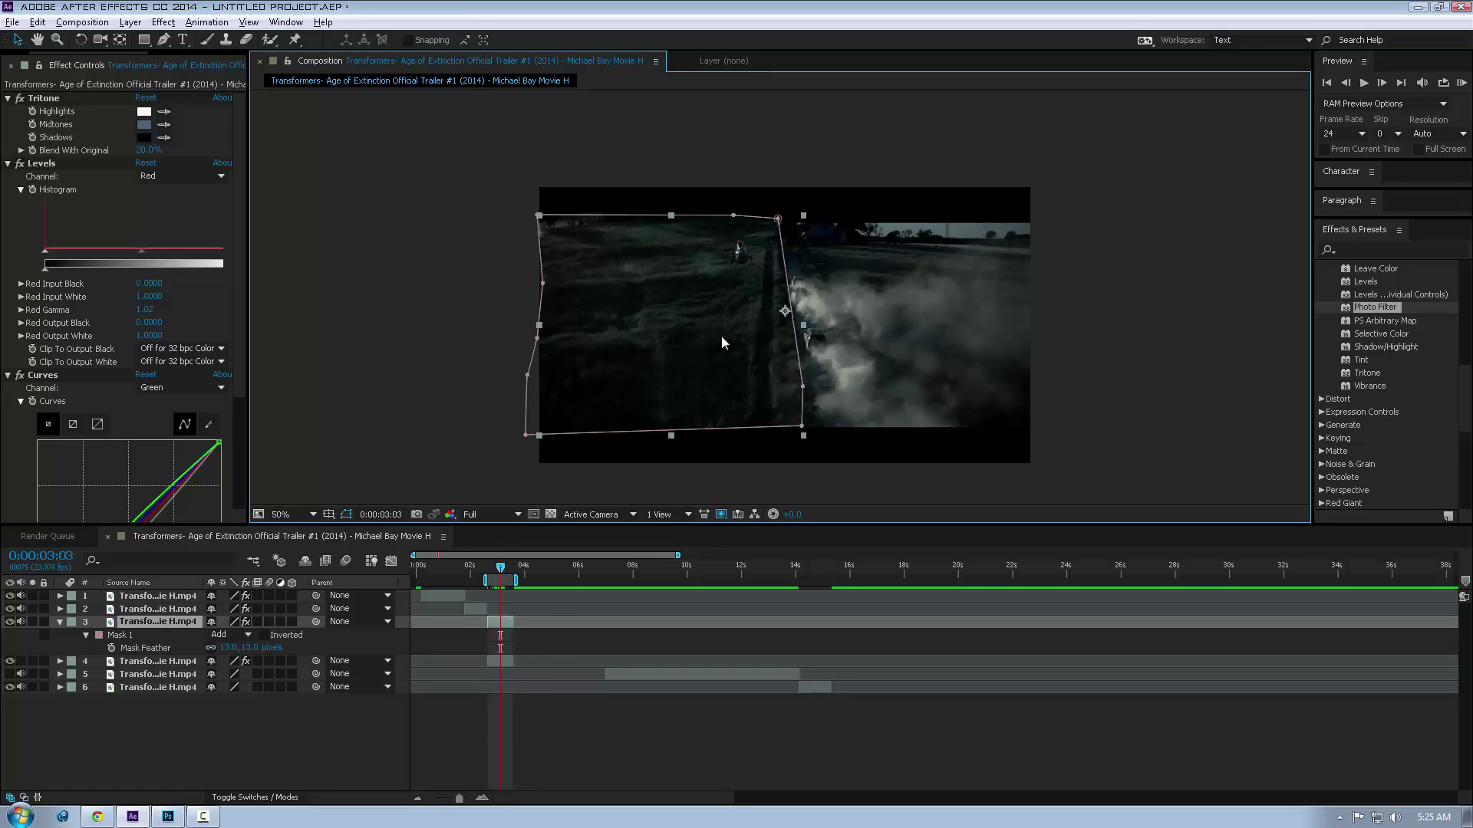
left_click_drag(721, 336, 716, 326)
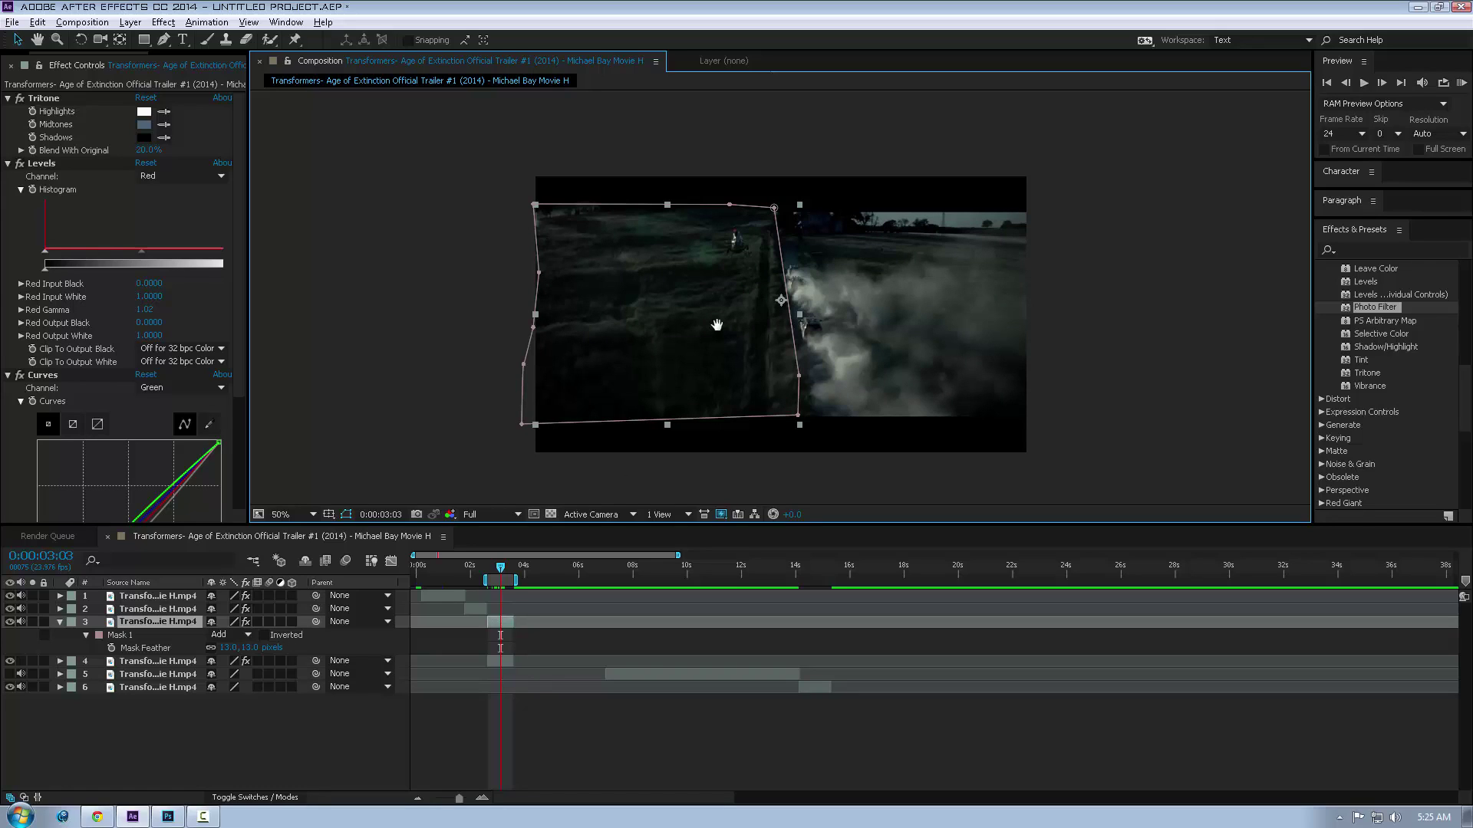
left_click(1148, 324)
key("period")
key("period")
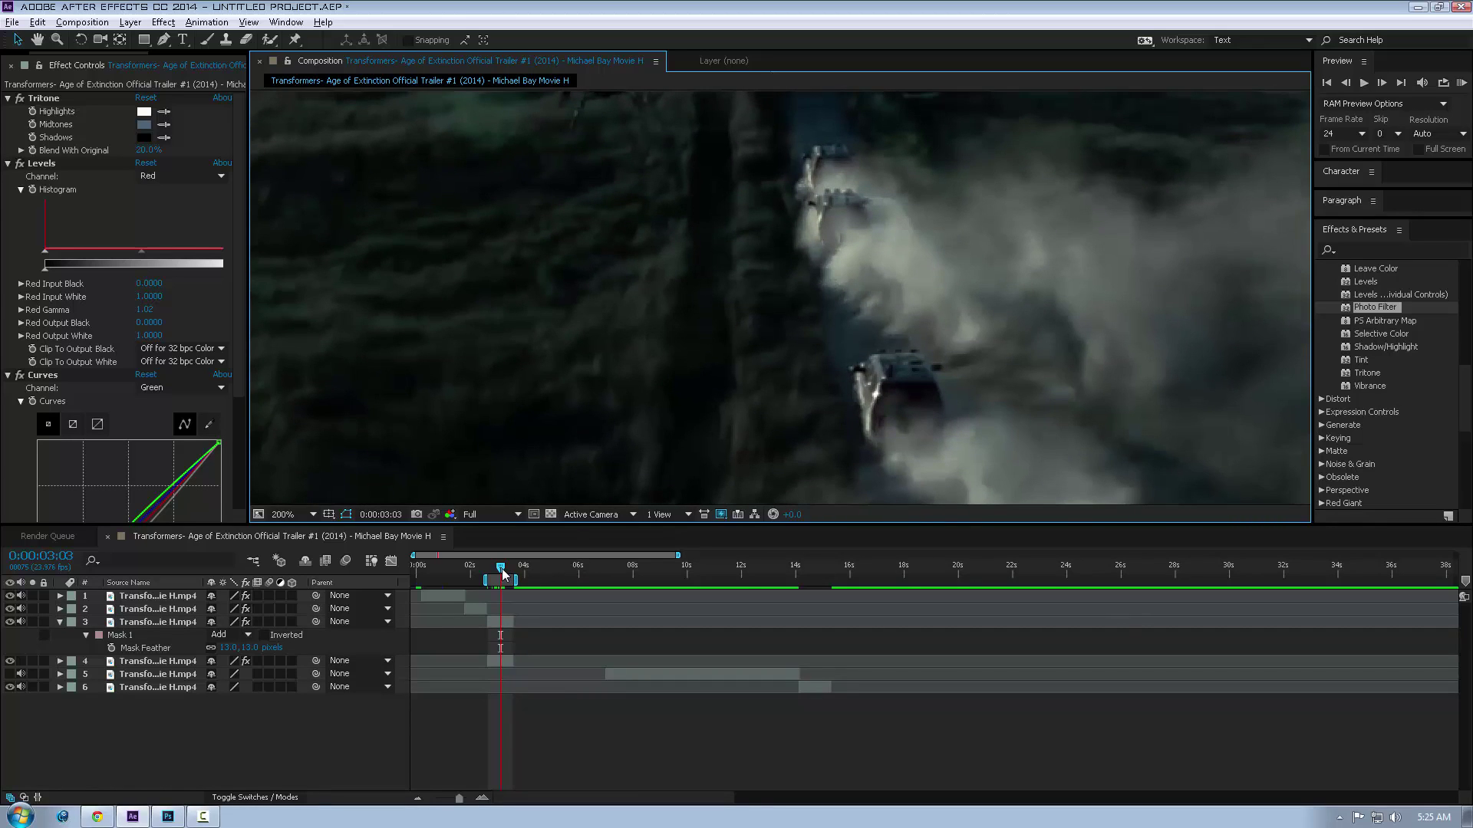
left_click_drag(502, 569, 502, 568)
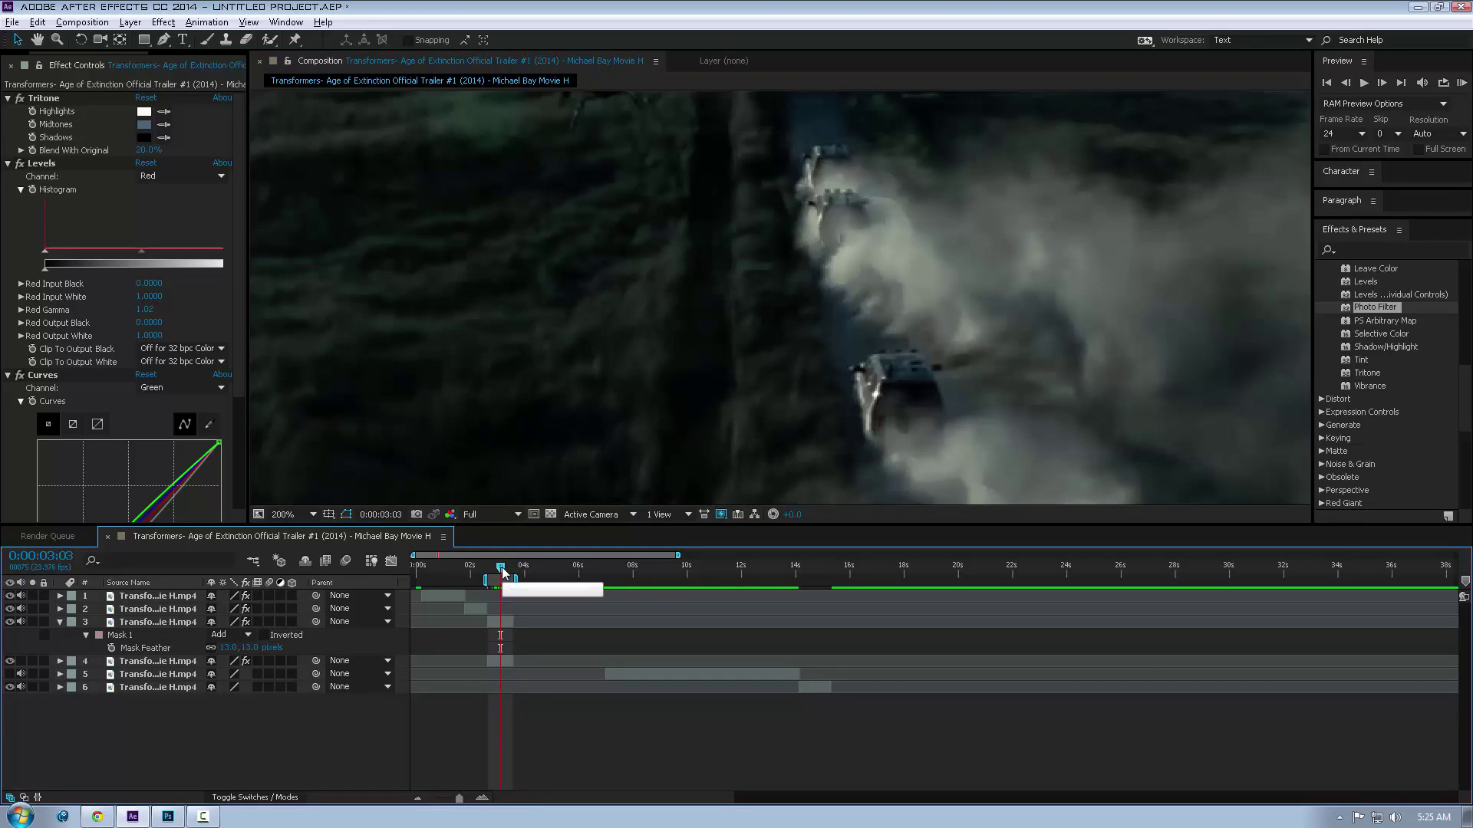
Show layer 5 again and move the current time to 0:00:07:08, near the start of its clip.
left_click_drag(503, 565, 710, 572)
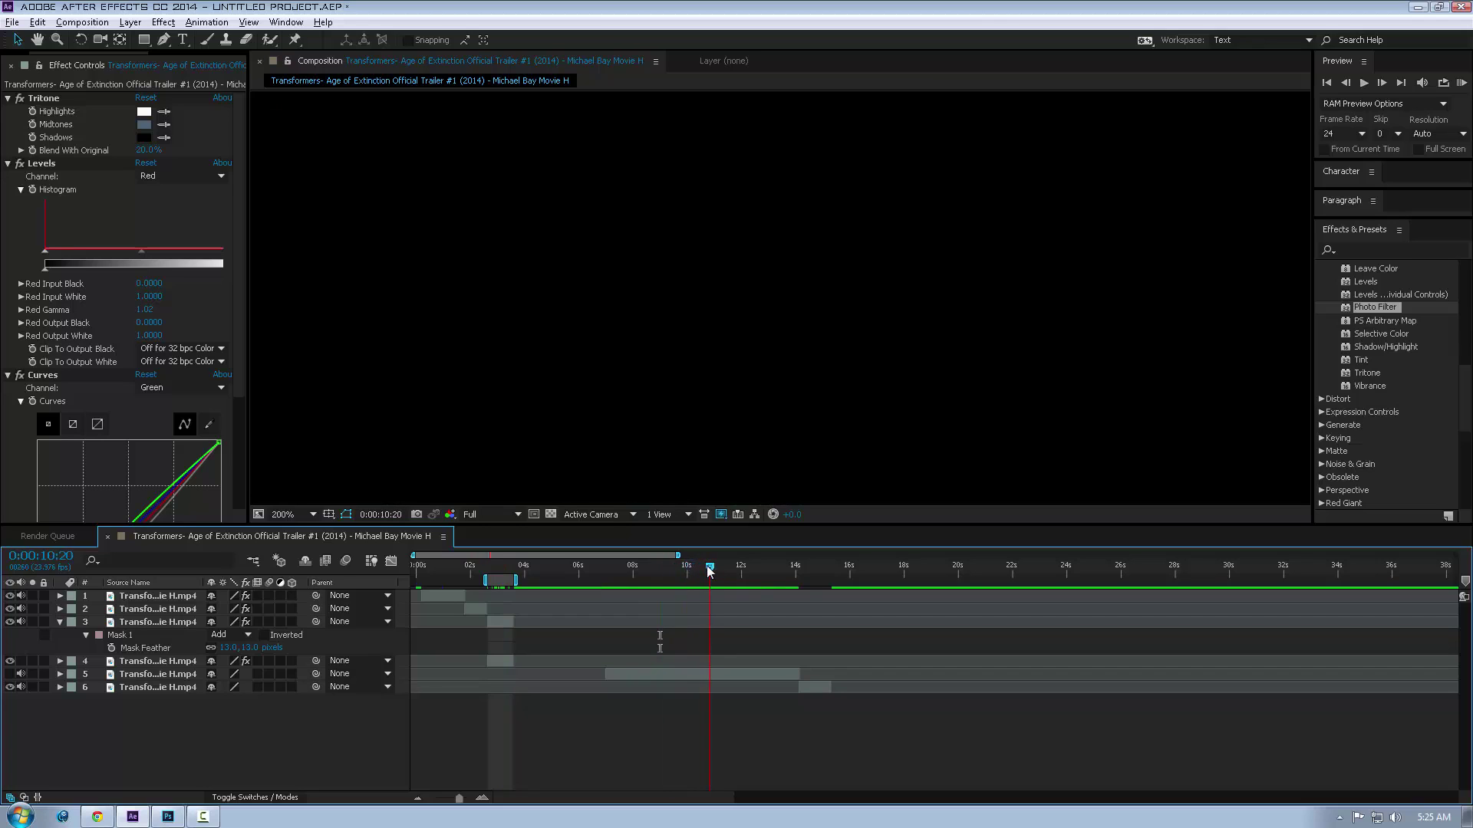
left_click(10, 673)
scroll(803, 475, "down", 4)
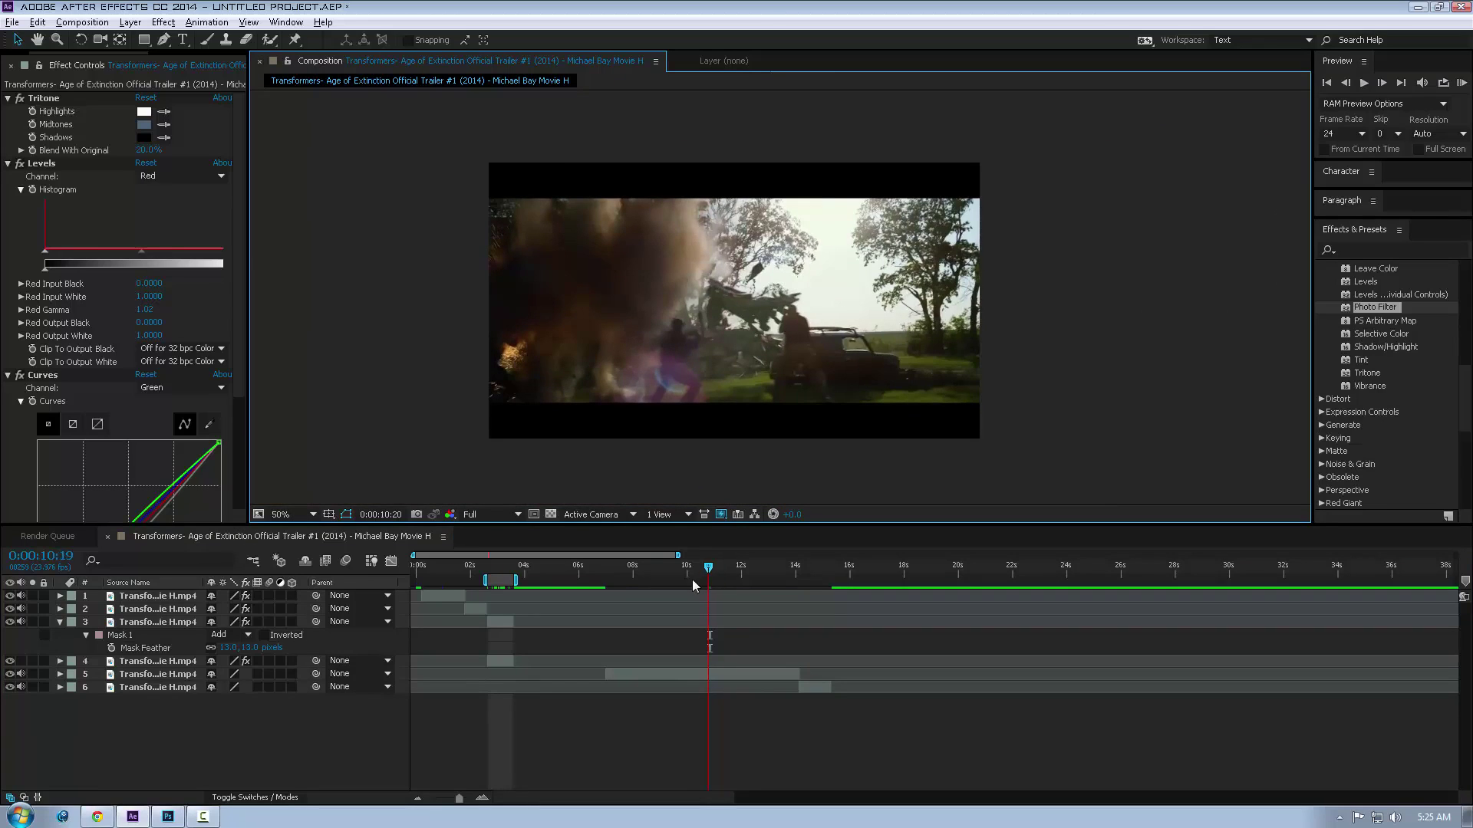
left_click(637, 568)
left_click(619, 569)
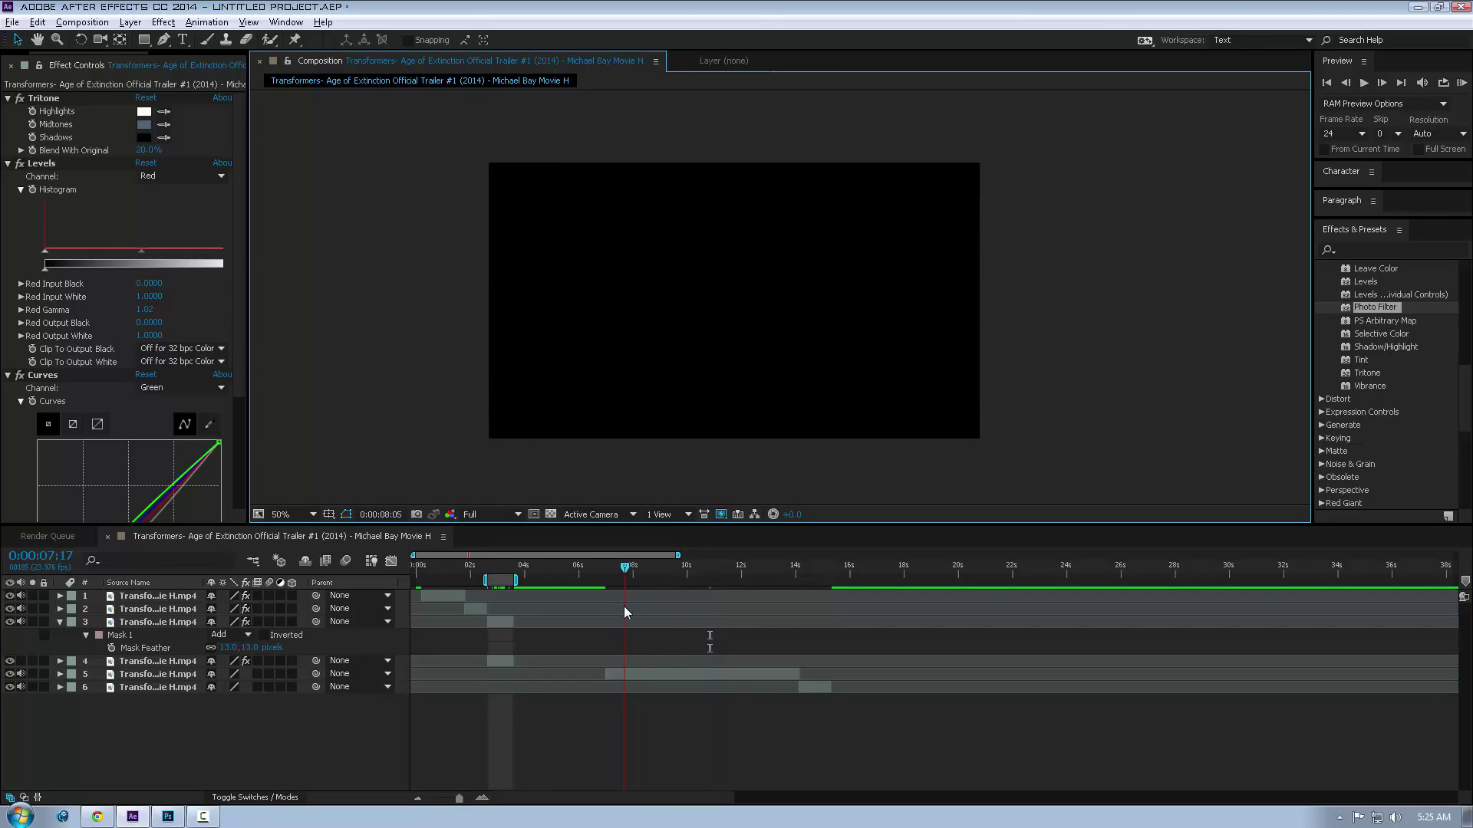
left_click_drag(617, 568, 612, 568)
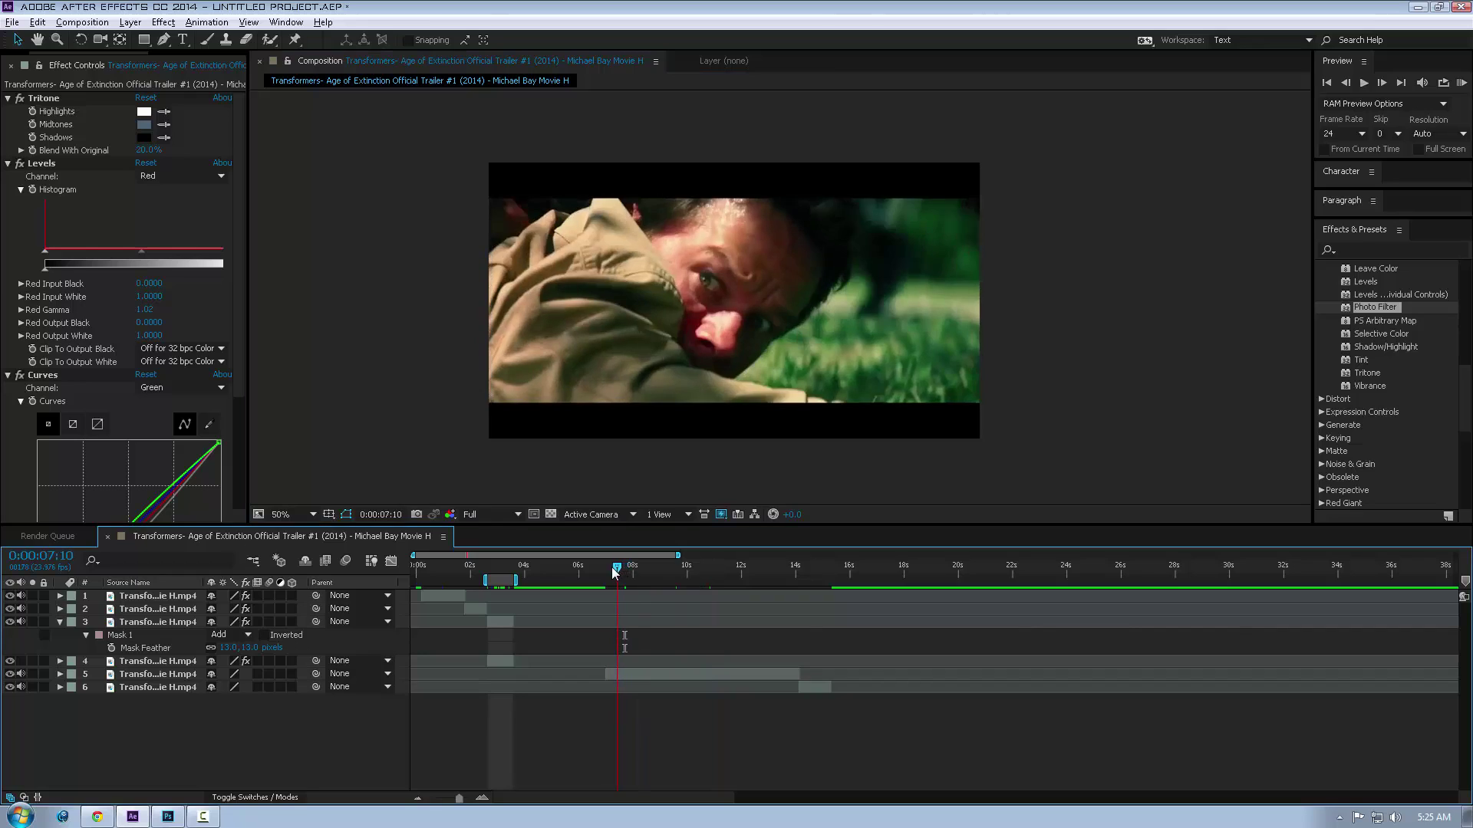
Apply Tritone to layer 5 and set its midtones to a dark, muted blue with a hue of 222°.
left_click(640, 675)
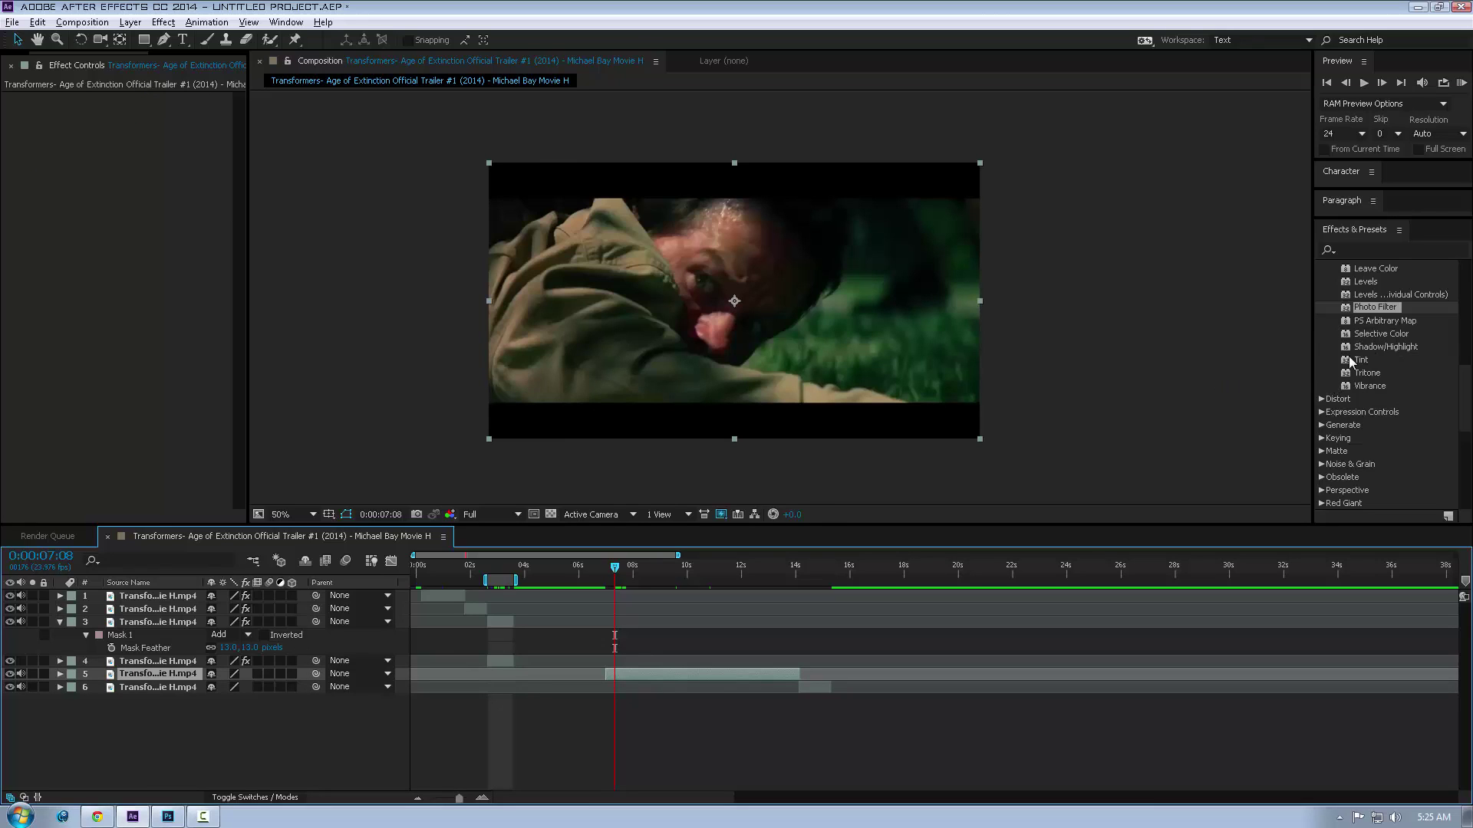
left_click_drag(1351, 371, 658, 670)
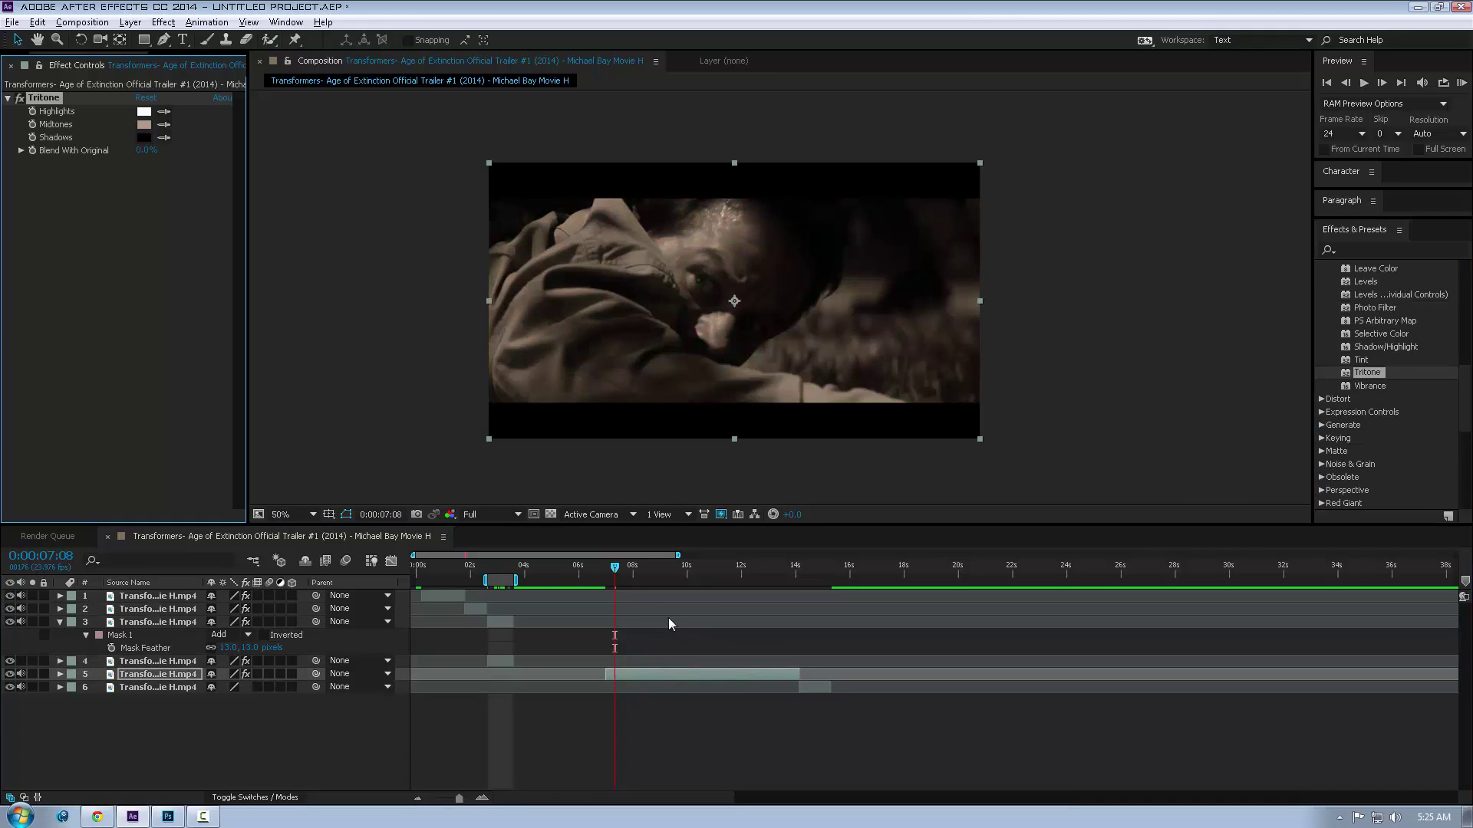
left_click(142, 123)
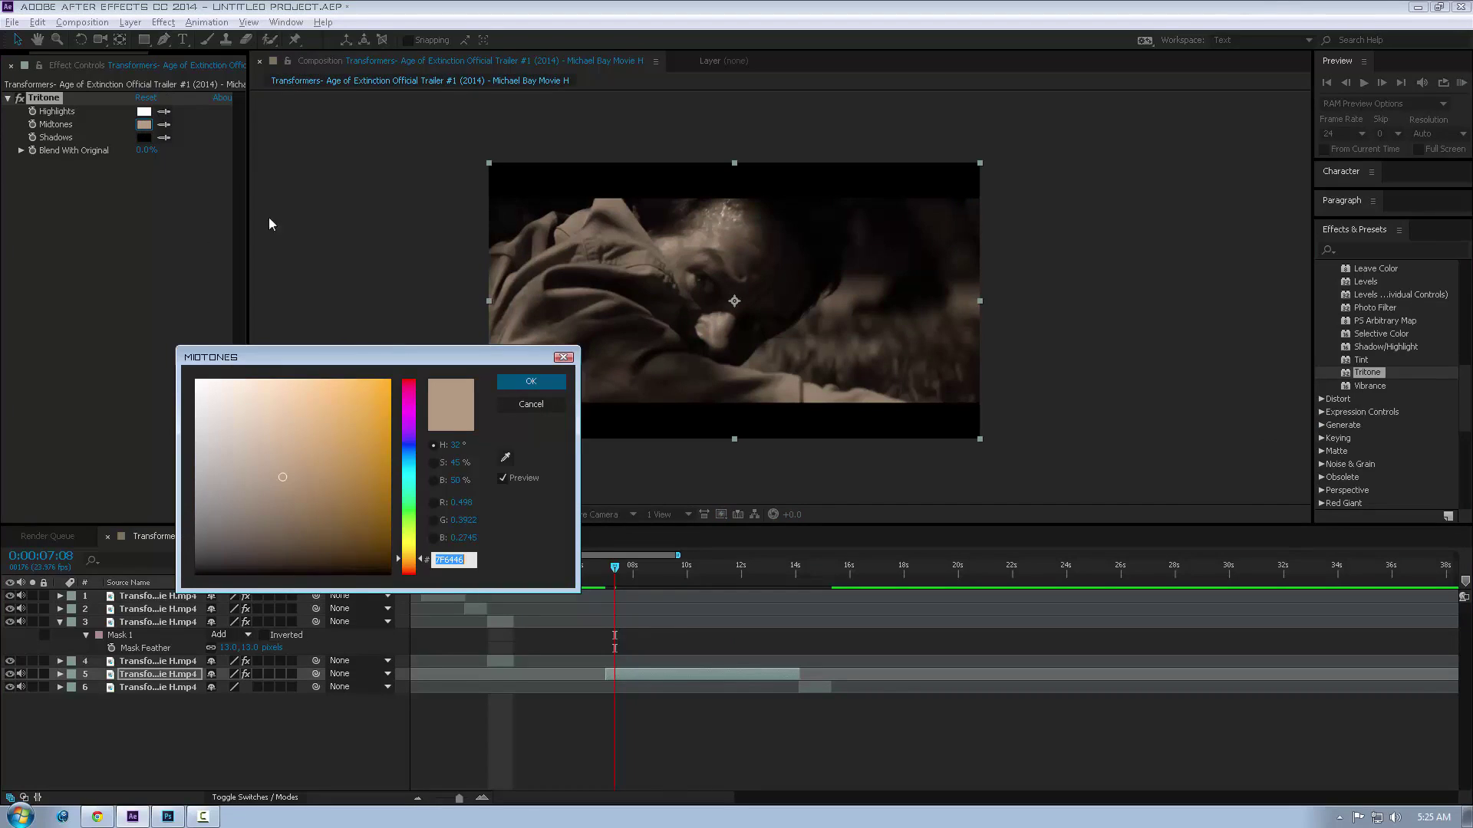
left_click_drag(405, 448, 405, 463)
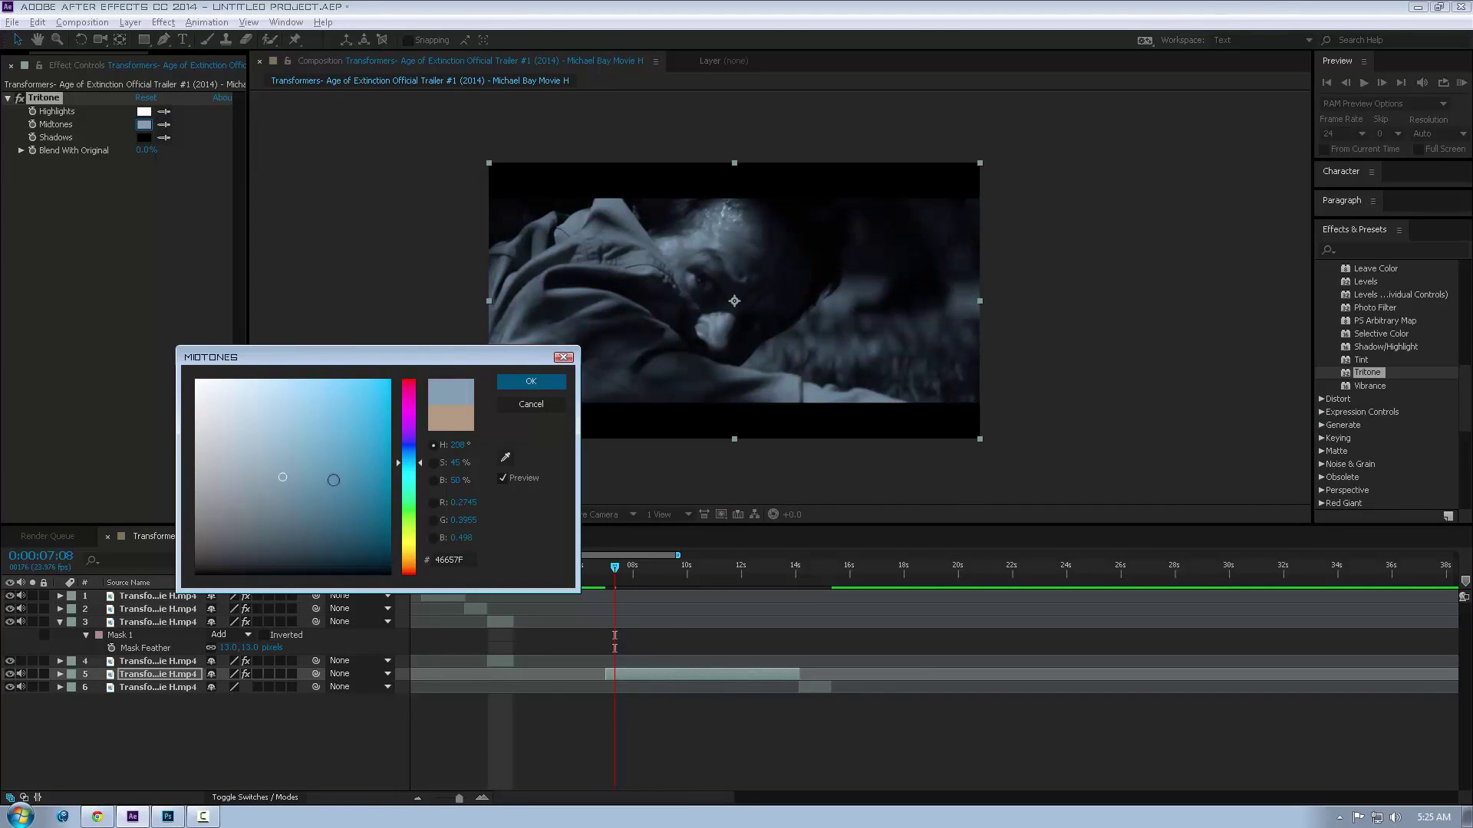
left_click(313, 498)
left_click(315, 486)
left_click(311, 520)
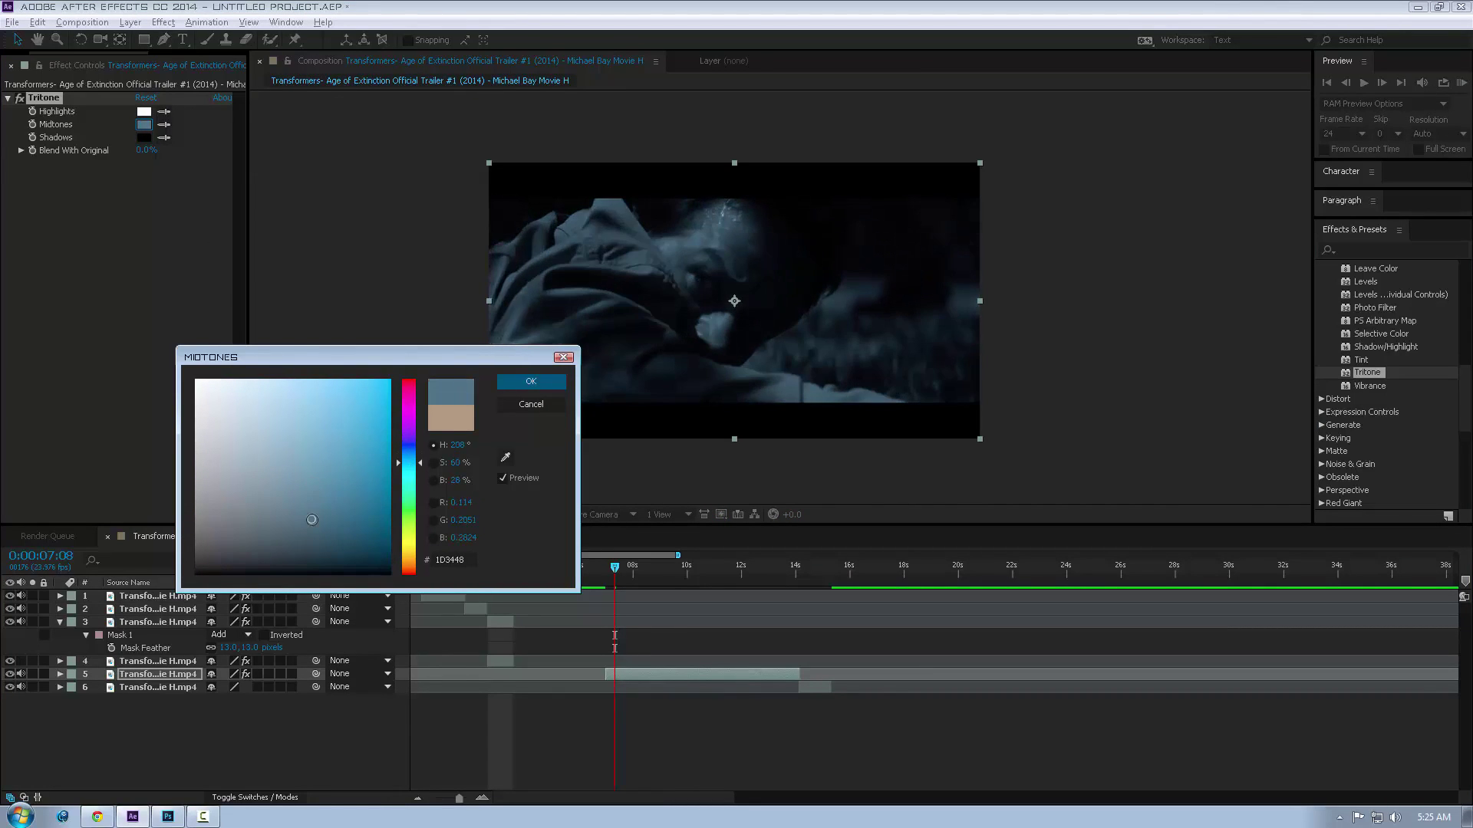
left_click(405, 454)
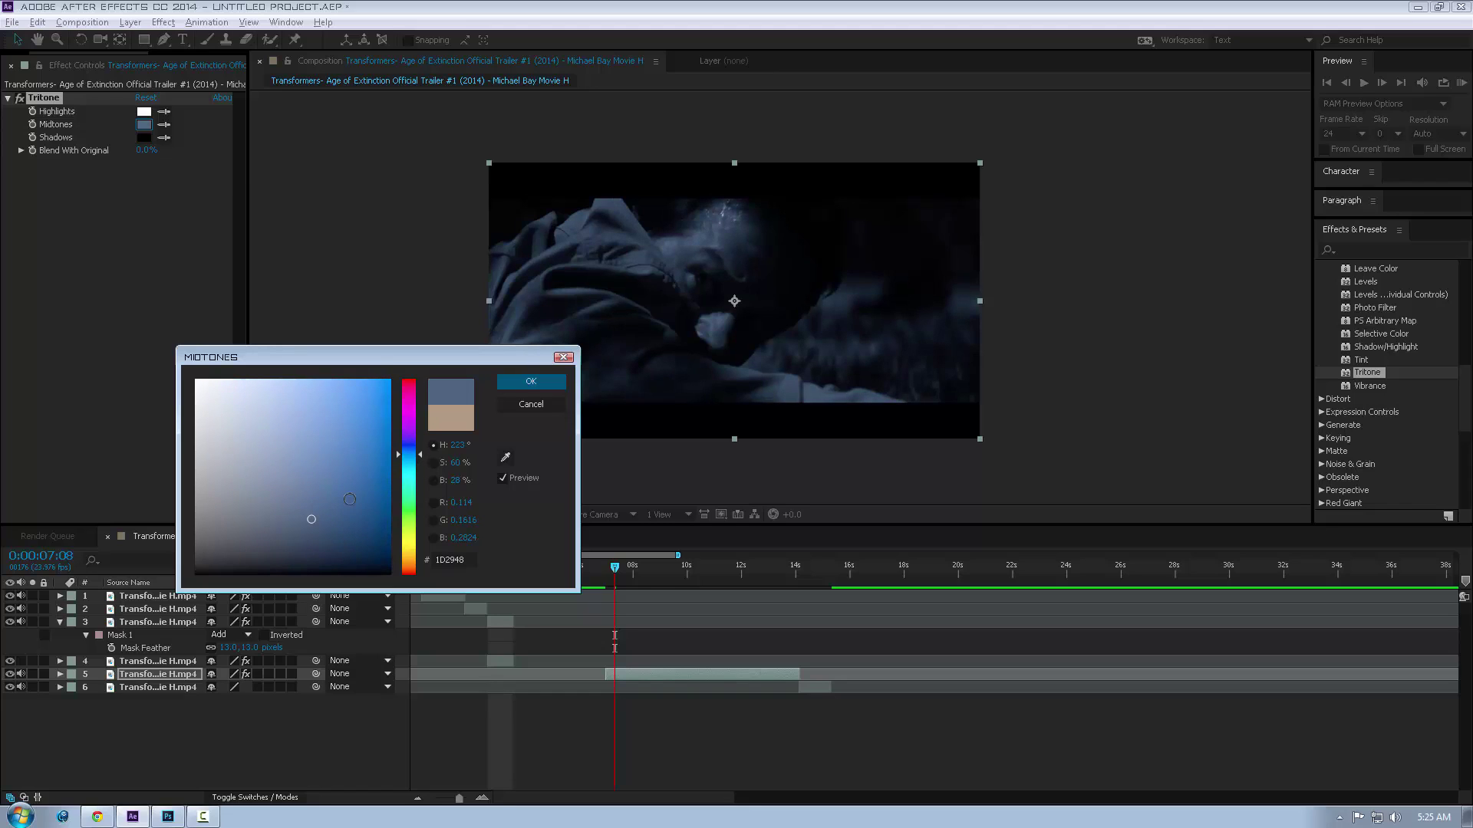
left_click(516, 383)
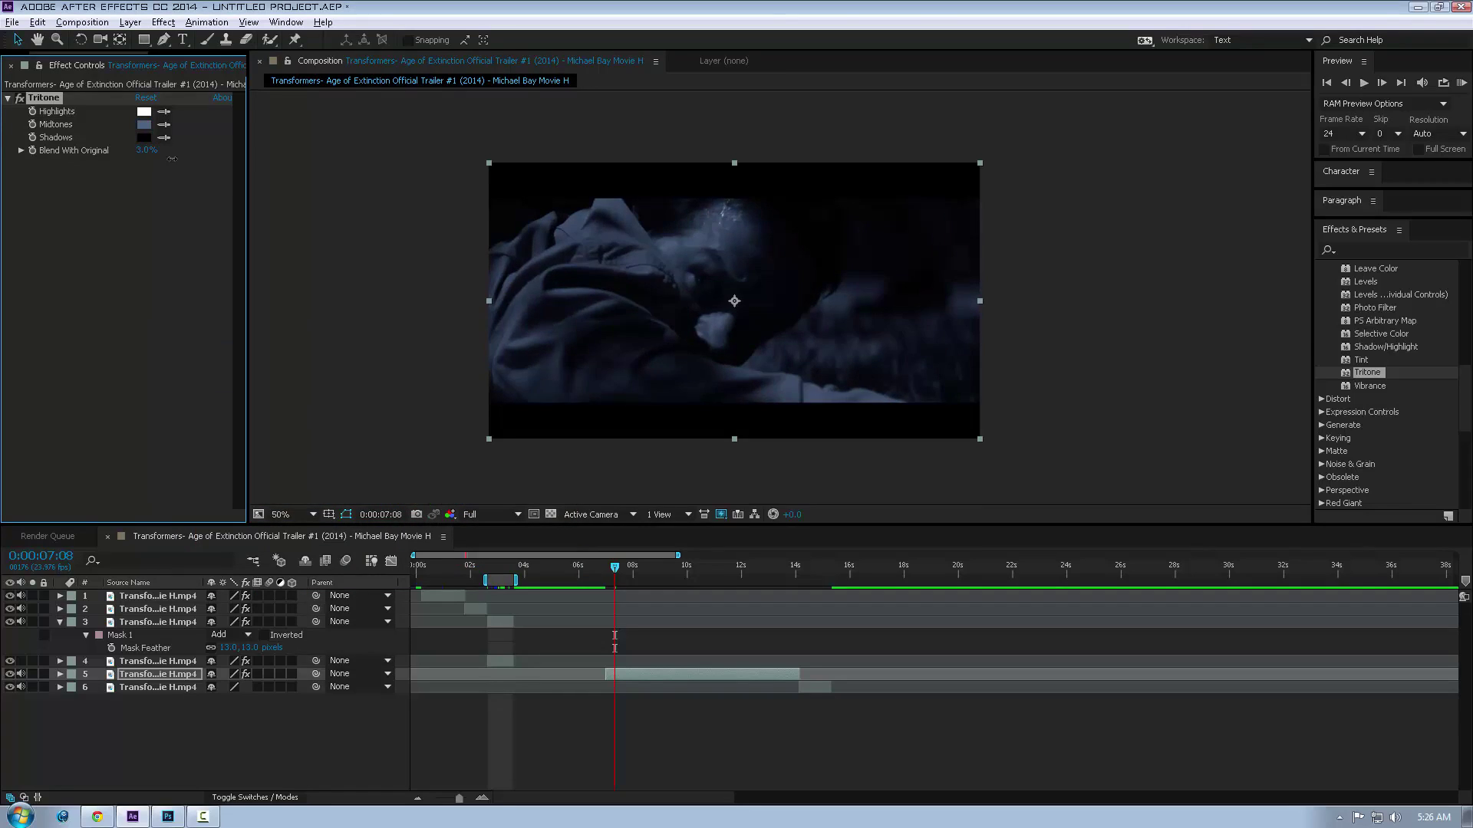
Set the Tritone's Blend With Original on layer 5 to 19%.
left_click_drag(173, 159, 150, 150)
left_click_drag(705, 284, 767, 283)
scroll(706, 283, "up", 1)
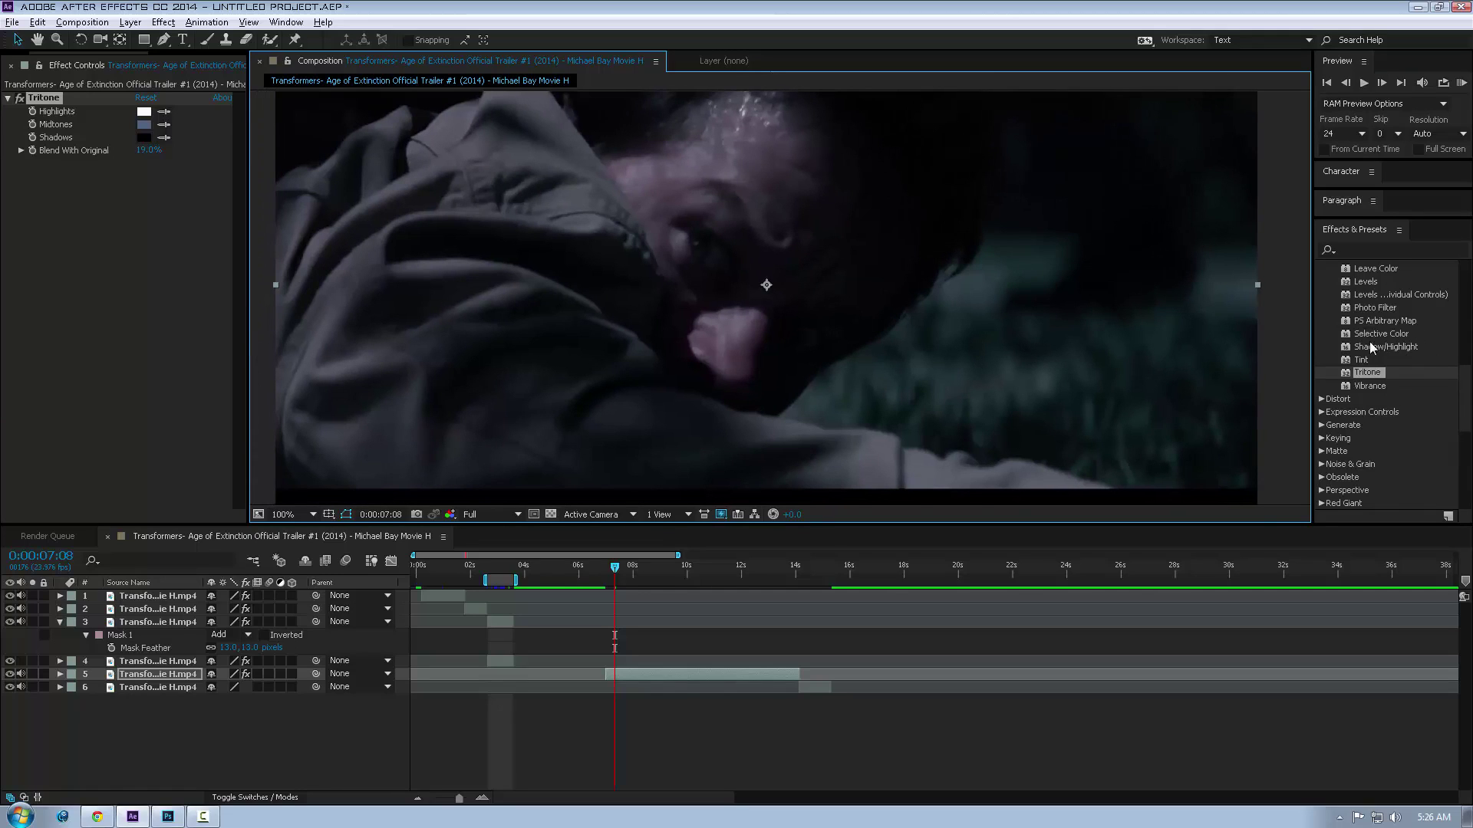
Add the Levels effect to layer 5 and try adjusting its input black point.
scroll(1369, 342, "up", 1)
left_click_drag(1369, 317, 882, 323)
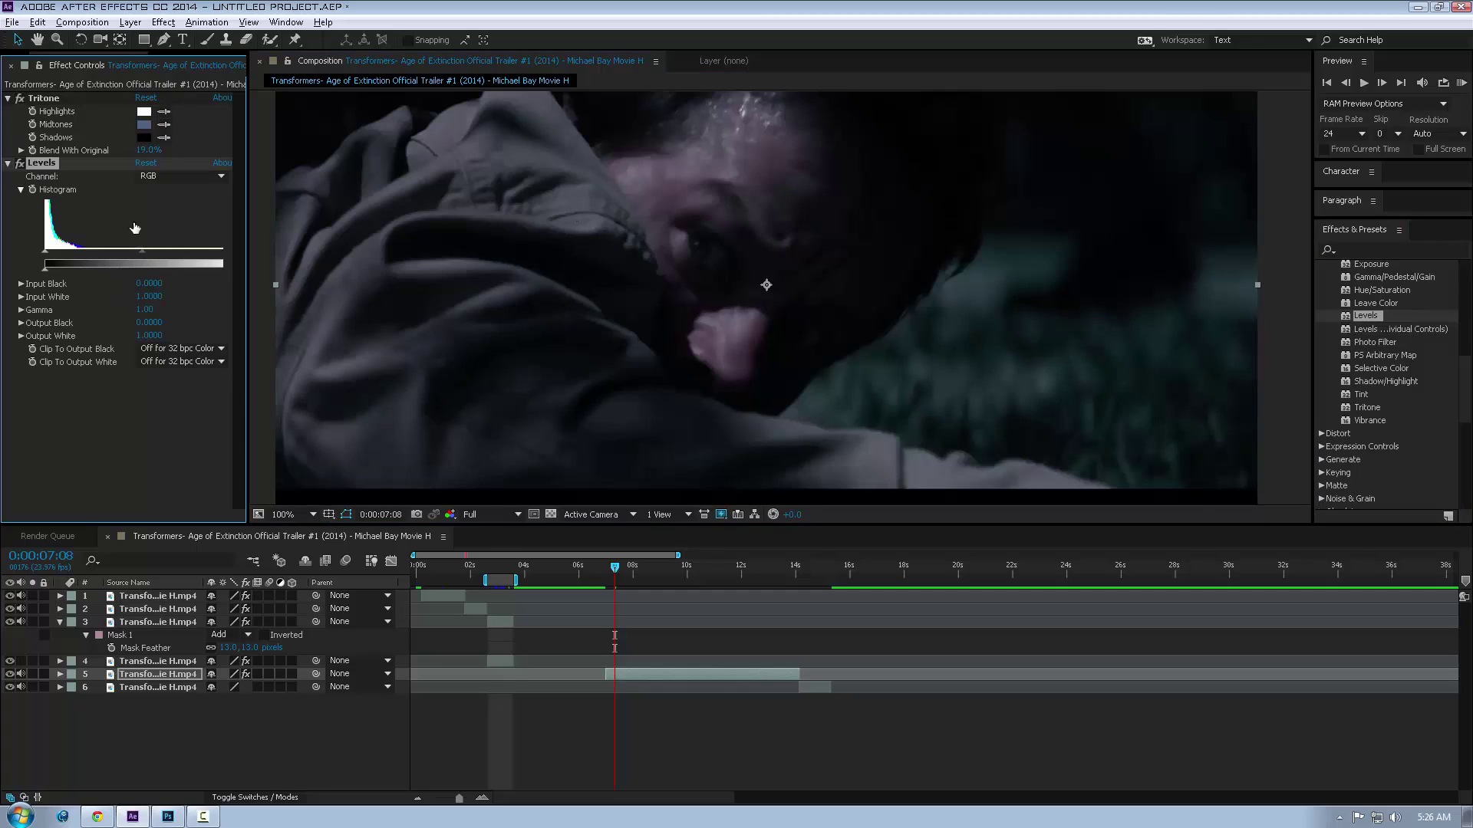
left_click_drag(45, 250, 43, 255)
Add the Exposure effect to layer 5 with Exposure 0.65 and Gamma Correction 0.89.
scroll(1384, 368, "up", 3)
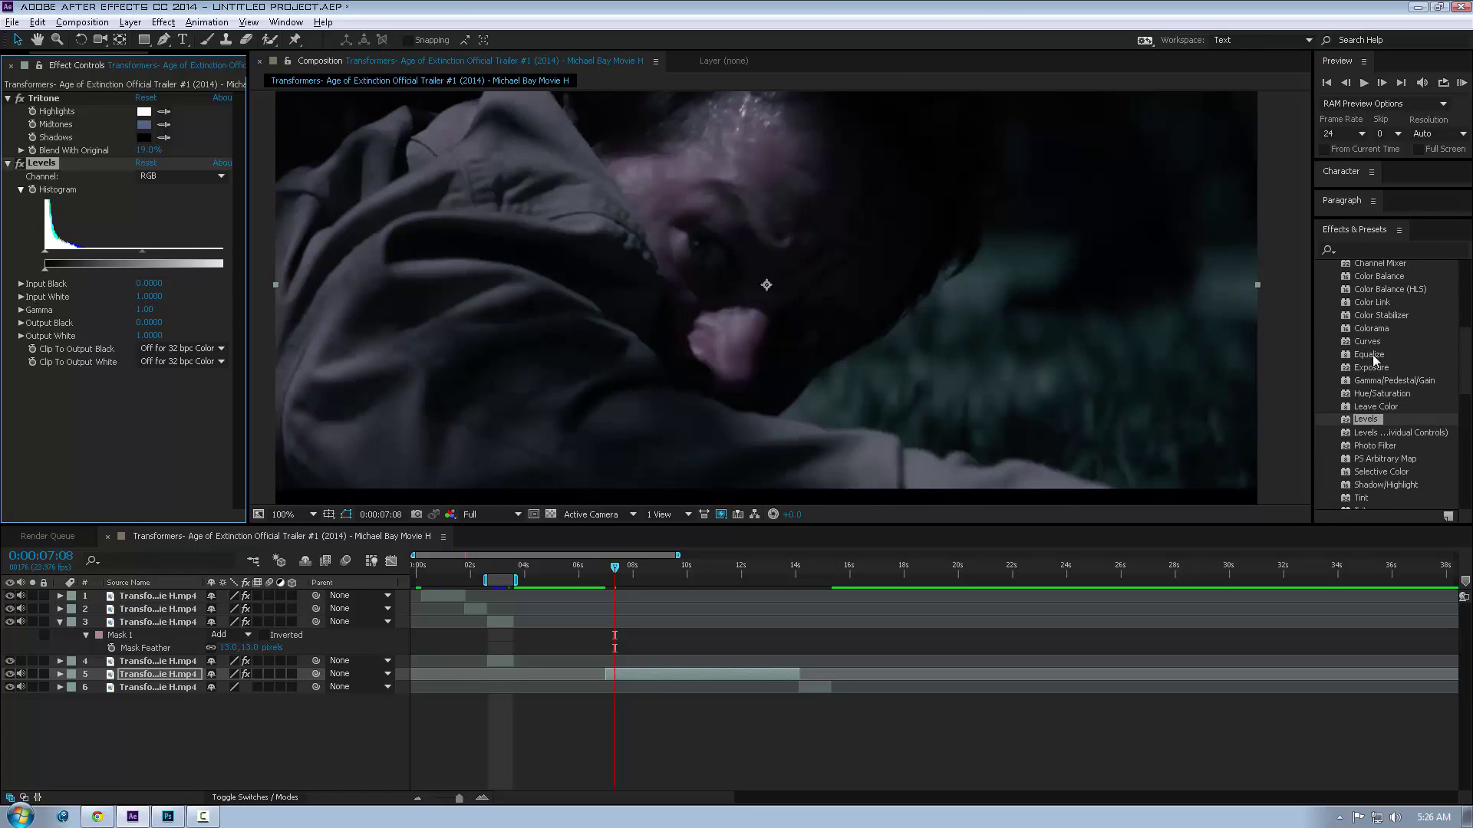
left_click(1373, 367)
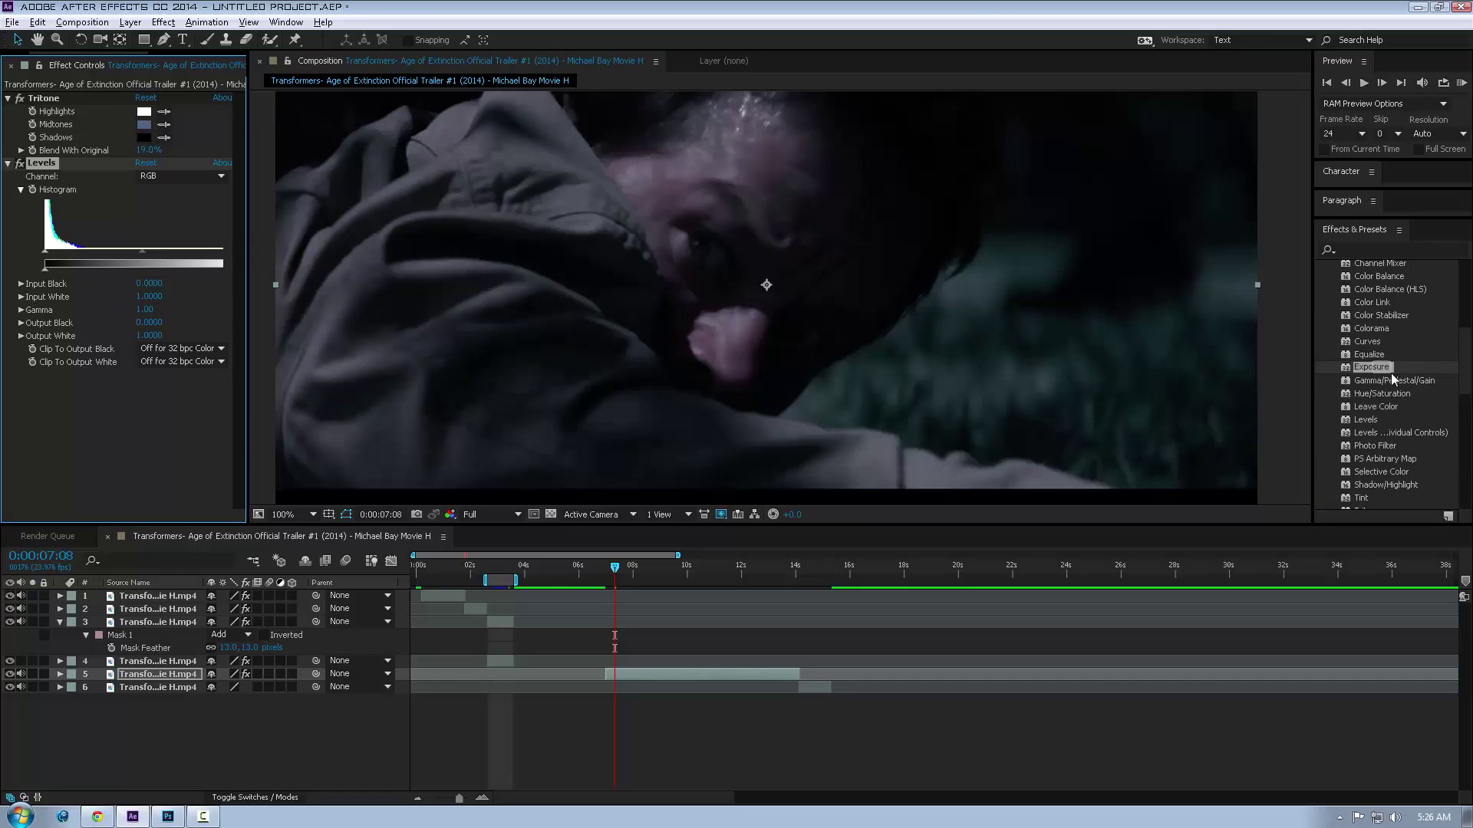
left_click_drag(1392, 376, 159, 278)
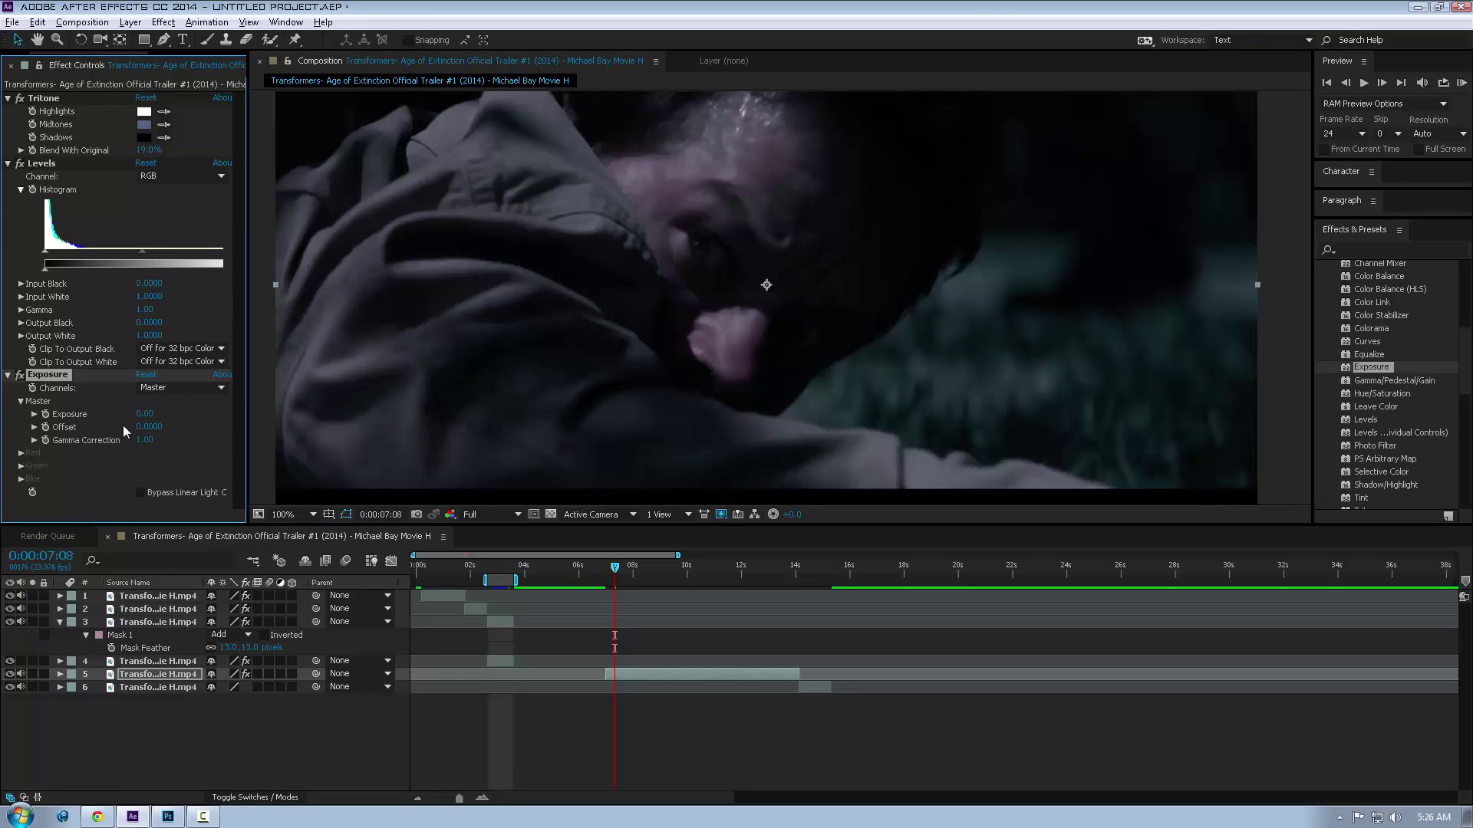
mouse_move(144, 414)
left_mouse_down()
mouse_move(207, 397)
mouse_move(170, 401)
mouse_move(136, 440)
left_mouse_up()
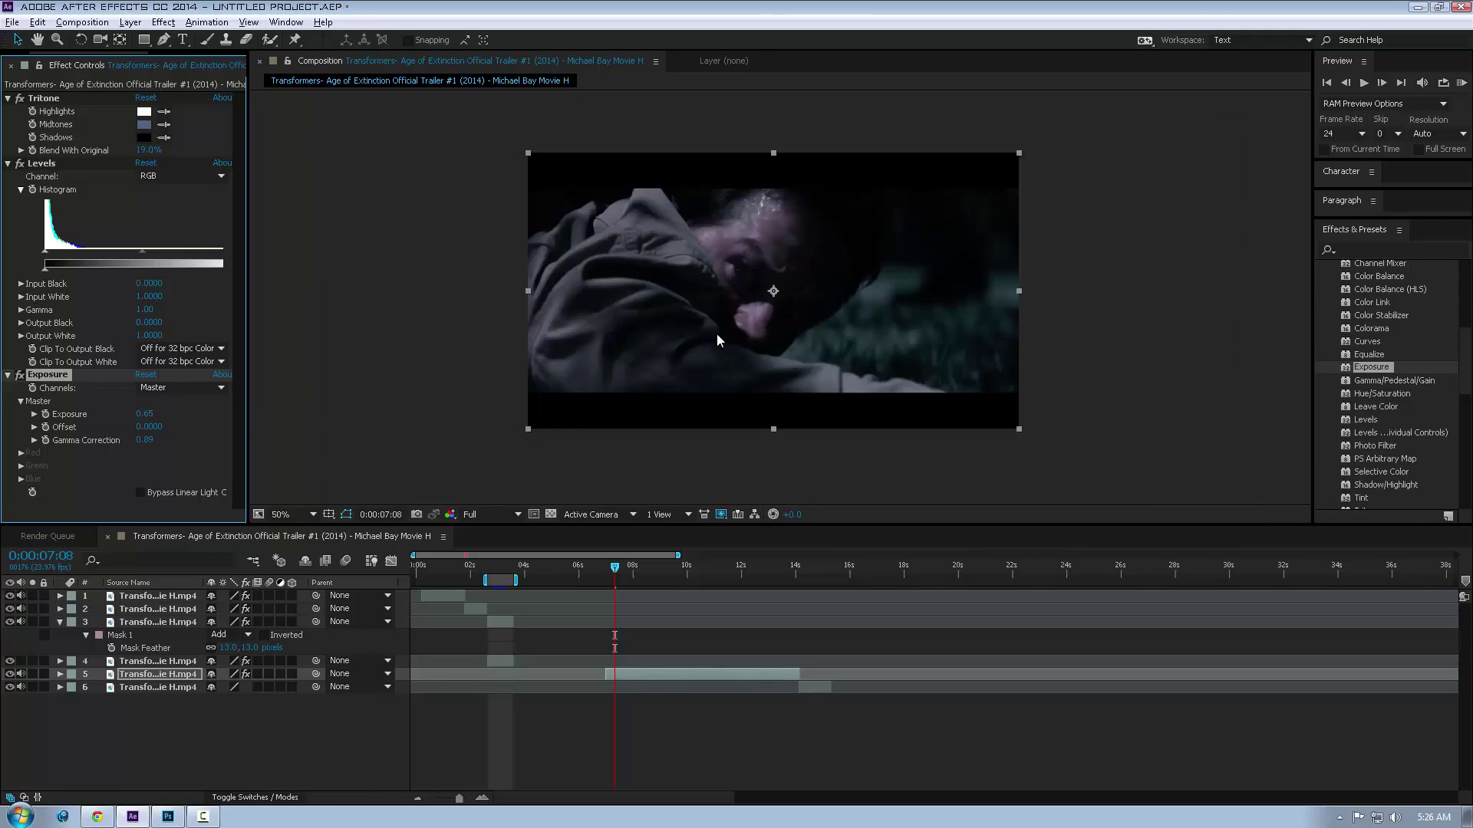
Toggle layer 5's effects off and on to compare the close-up of the man before and after grading.
left_click(246, 673)
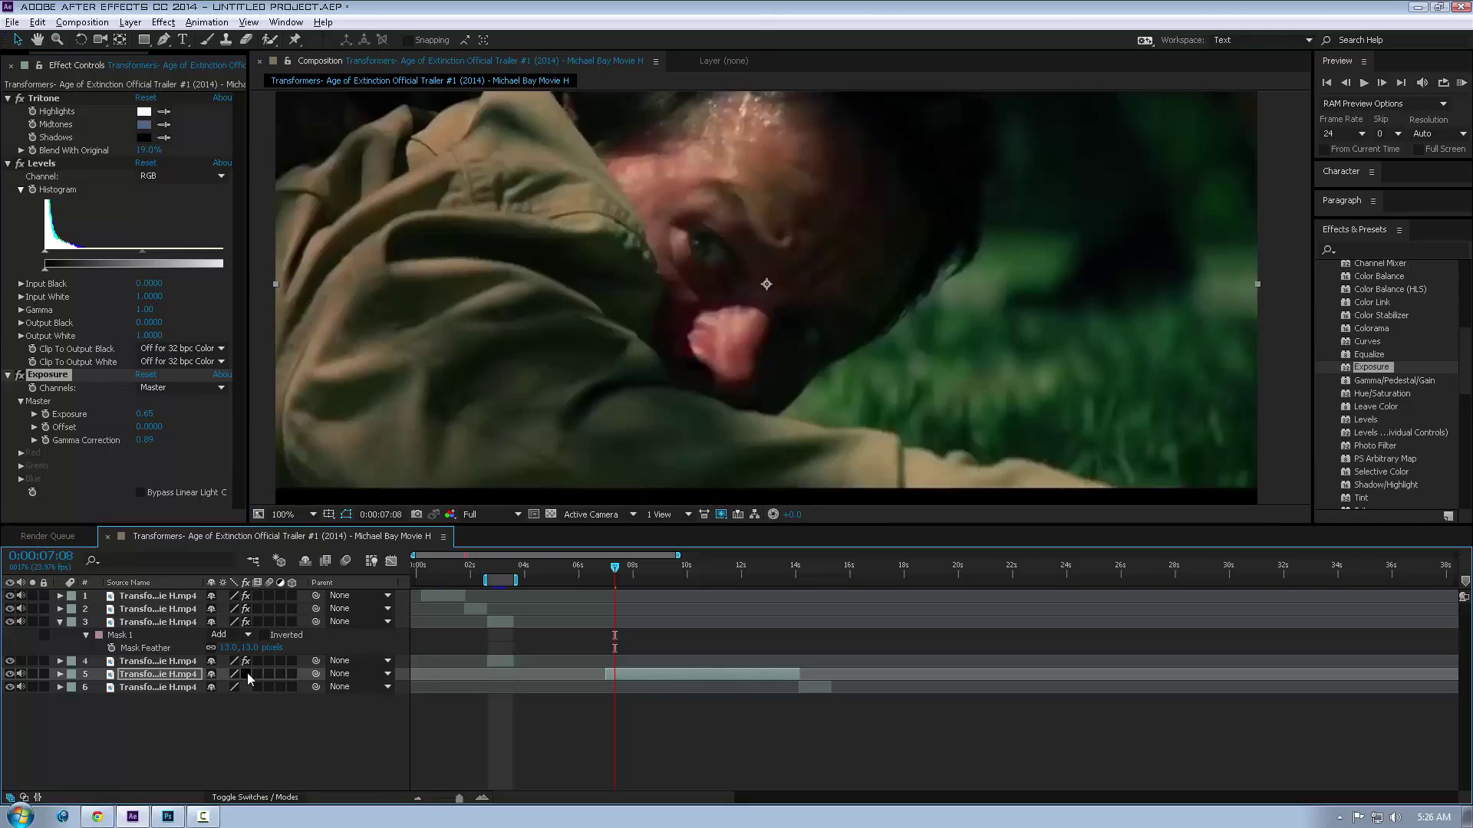
left_click(246, 673)
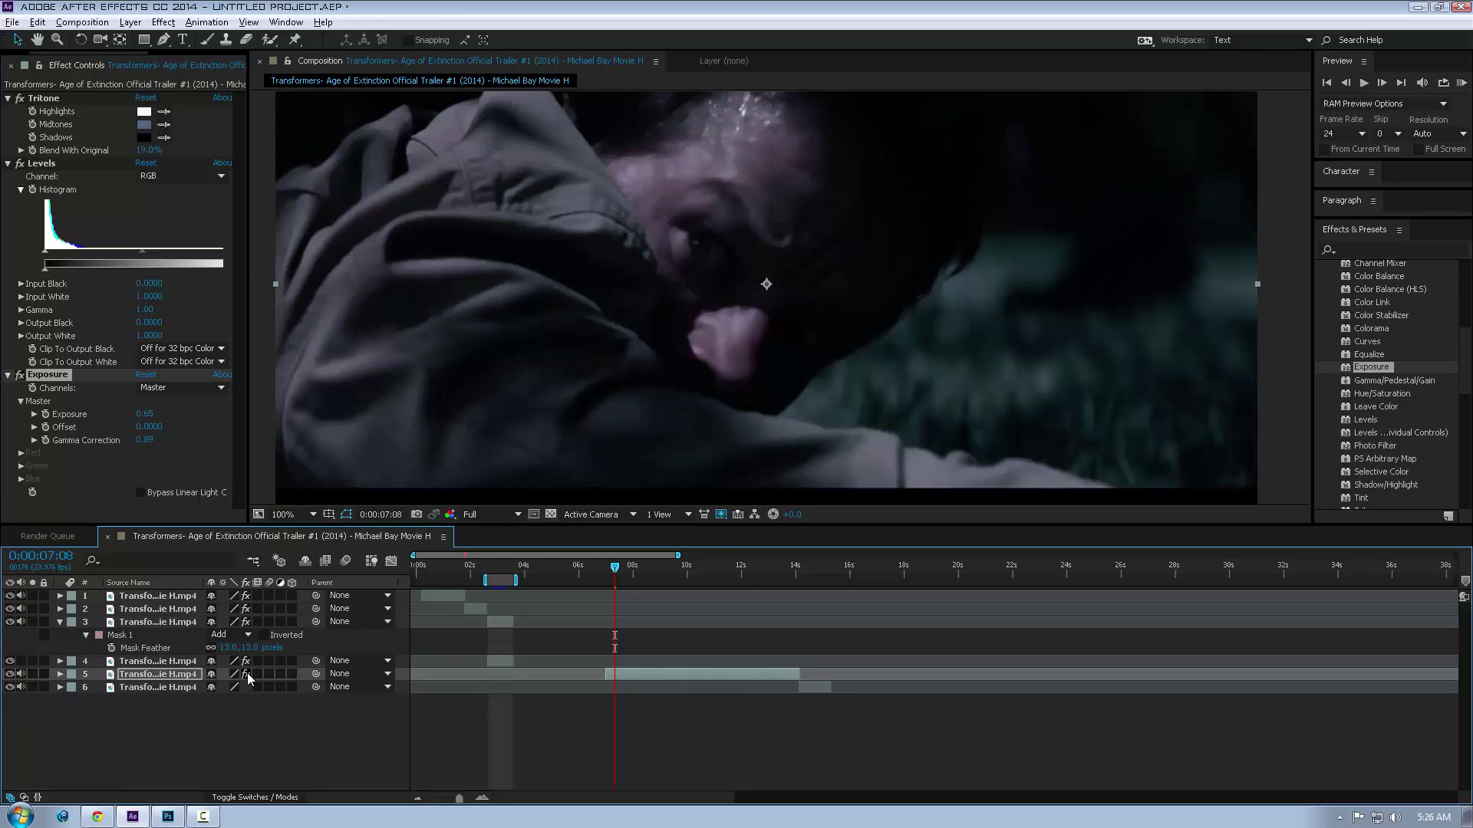
left_click(246, 673)
left_click(246, 674)
left_click(246, 673)
left_click(246, 673)
Go to the barn explosion at 0:00:09:14 and compare layer 5 without and with its effects, leaving them enabled.
left_click(643, 570)
left_click_drag(667, 576, 676, 577)
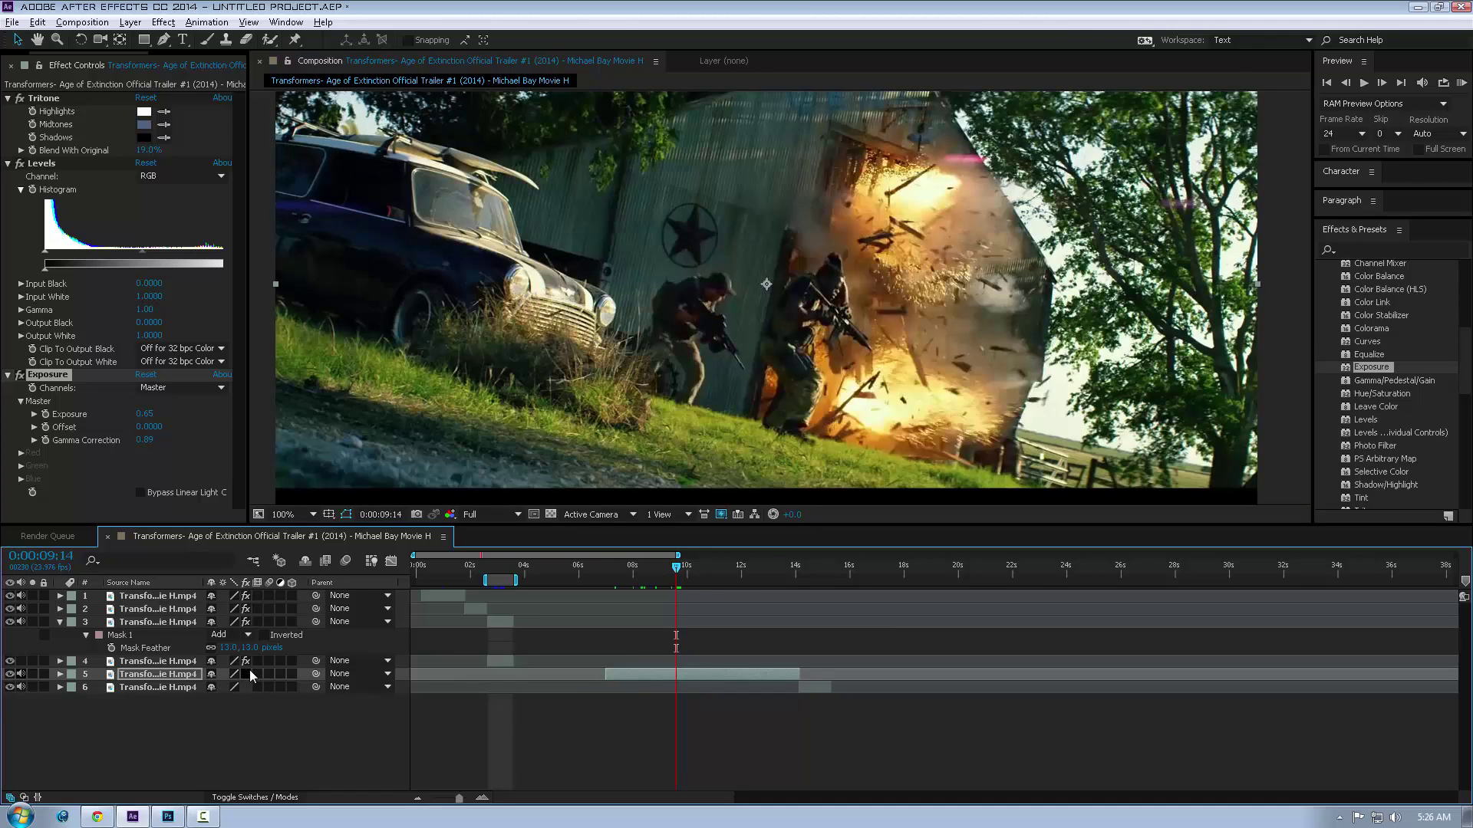
left_click(250, 670)
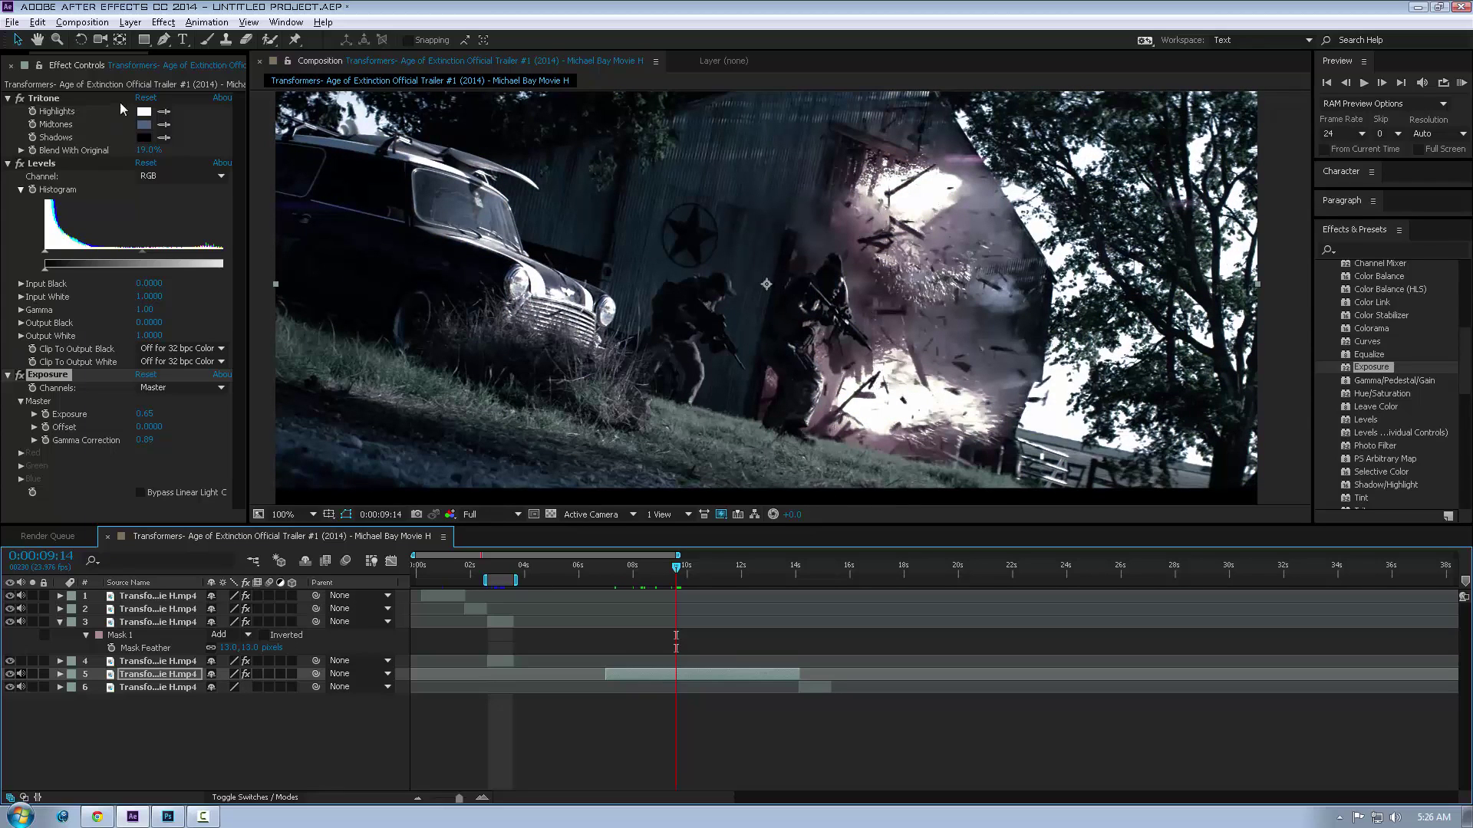
Set layer 5's Tritone Blend With Original to 25%, trying 0% in between to see the full tint.
mouse_move(149, 151)
left_mouse_down()
mouse_move(169, 147)
mouse_move(152, 148)
left_mouse_up()
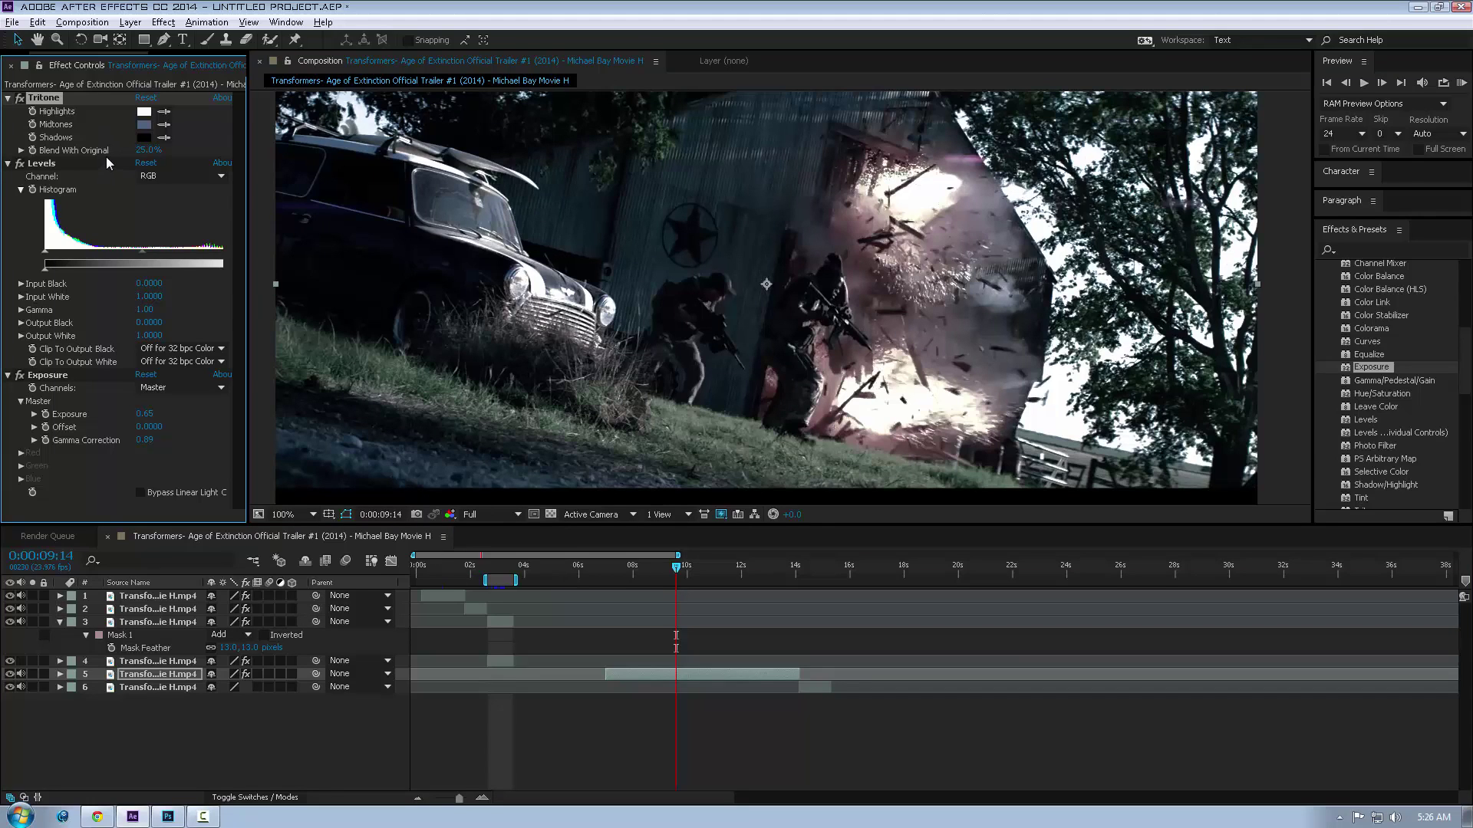
left_click(148, 150)
type("0")
key("Return")
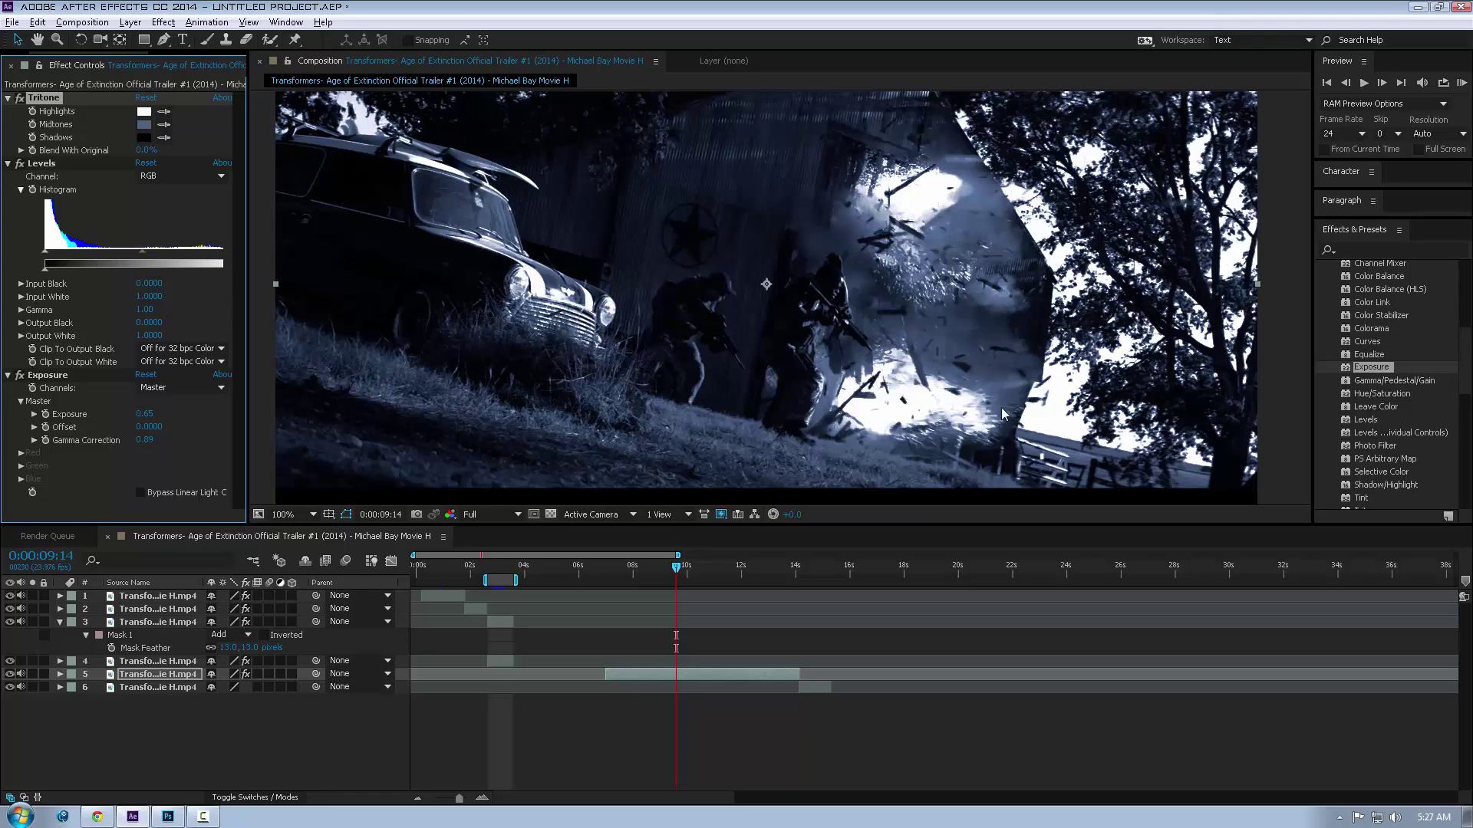
left_click(141, 151)
type("25")
key("Return")
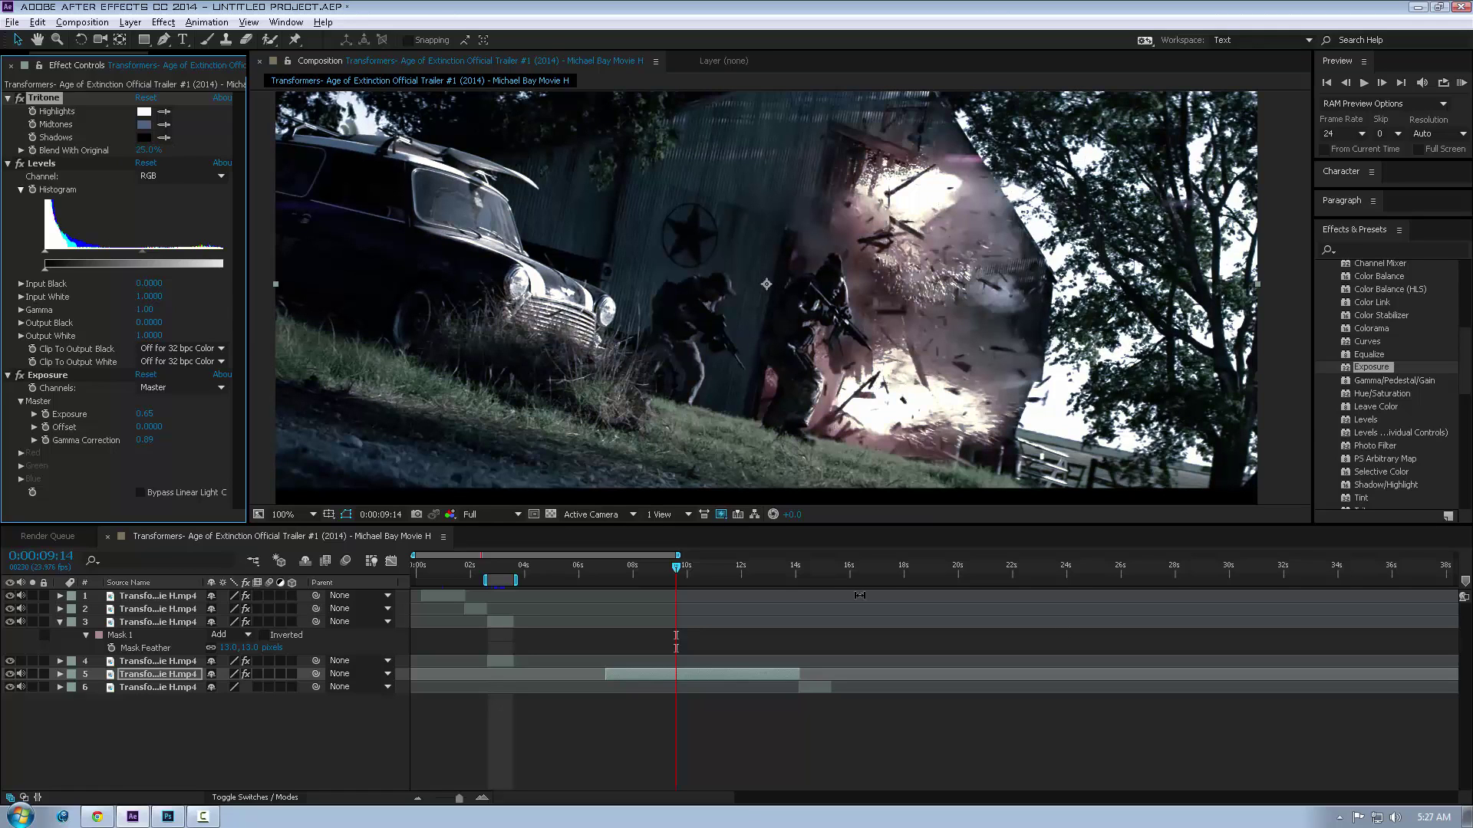
Set the work area to span layer 5's clip, starting at 0:00:07:00, and play a preview of it.
left_click_drag(694, 568, 610, 589)
key("n")
key("b")
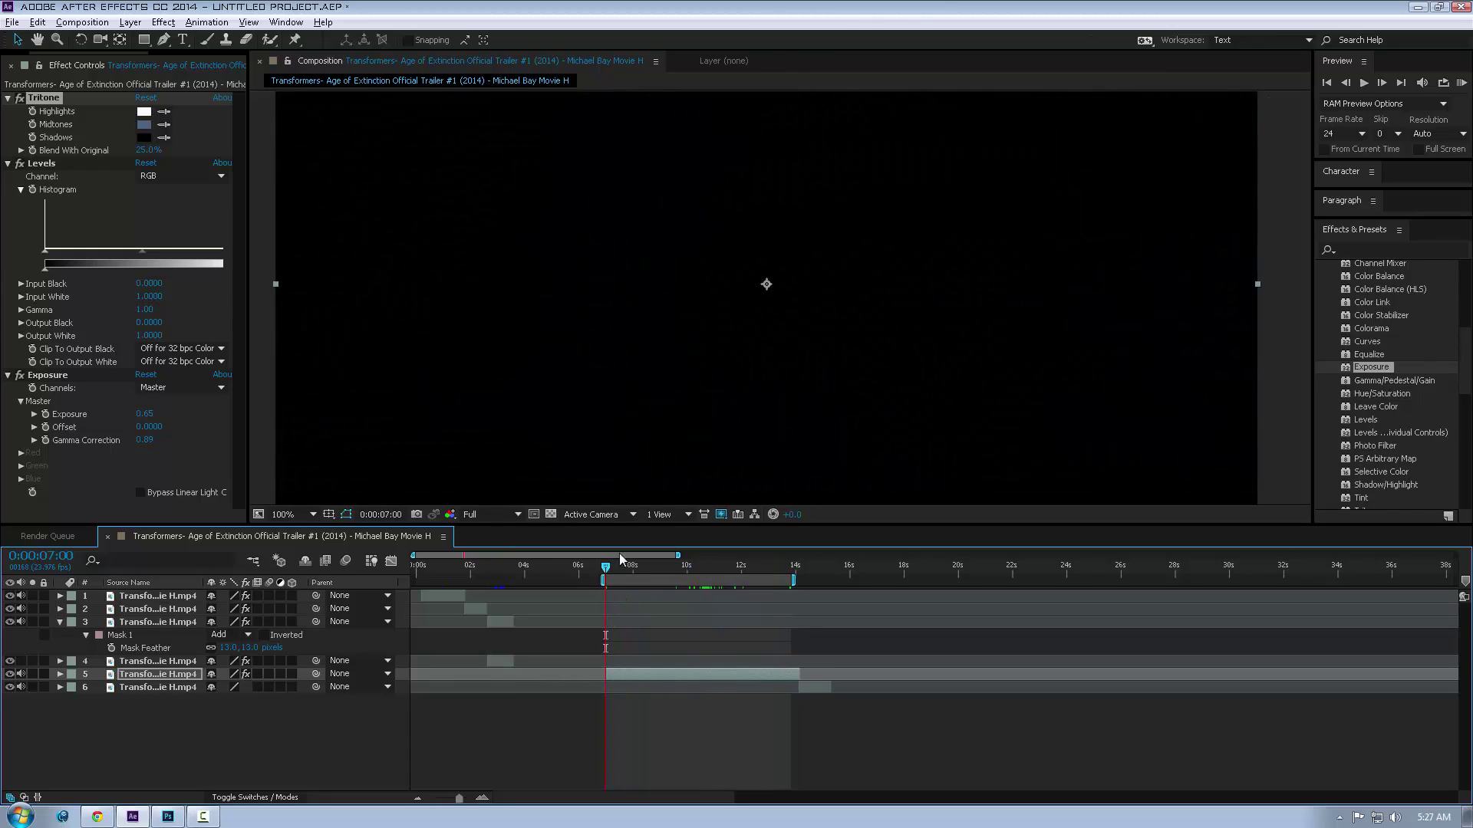
key("space")
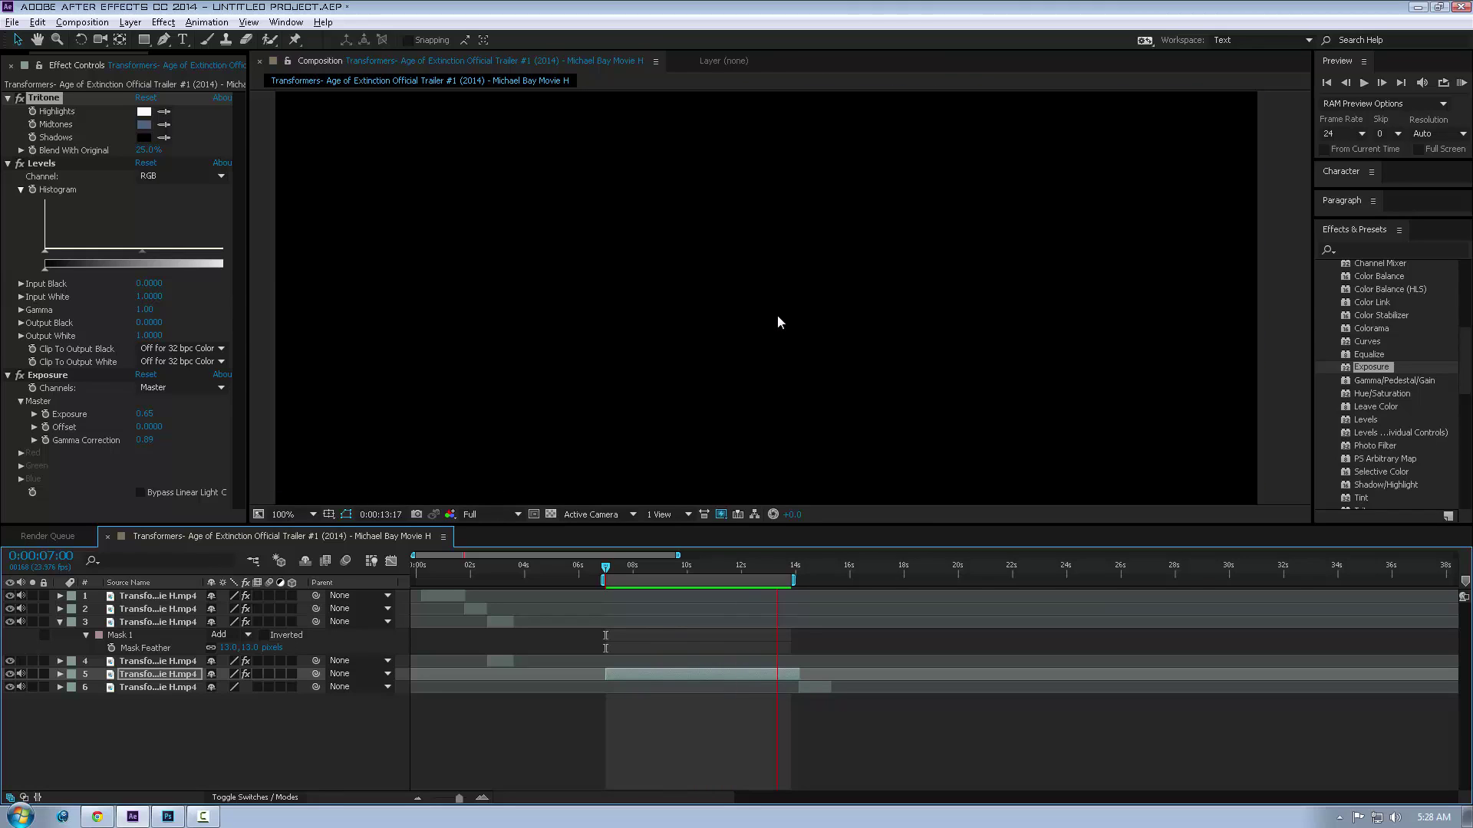
Go to 0:00:11:16 and look through the available Red Giant effects, including Denoiser II, LUT Buddy and Shooter Suite.
left_click_drag(632, 577, 731, 571)
scroll(1392, 379, "down", 5)
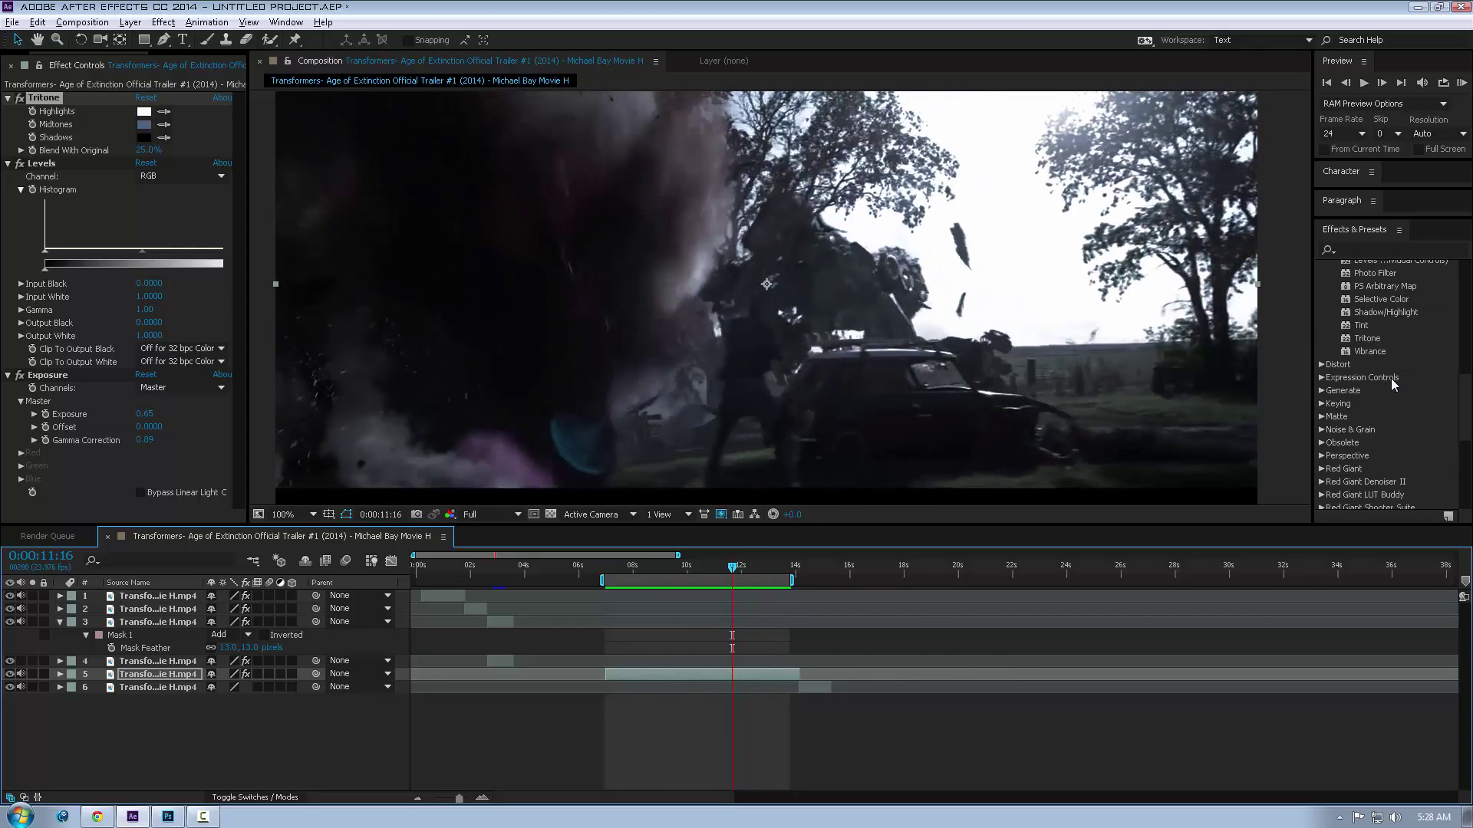
scroll(1391, 379, "down", 3)
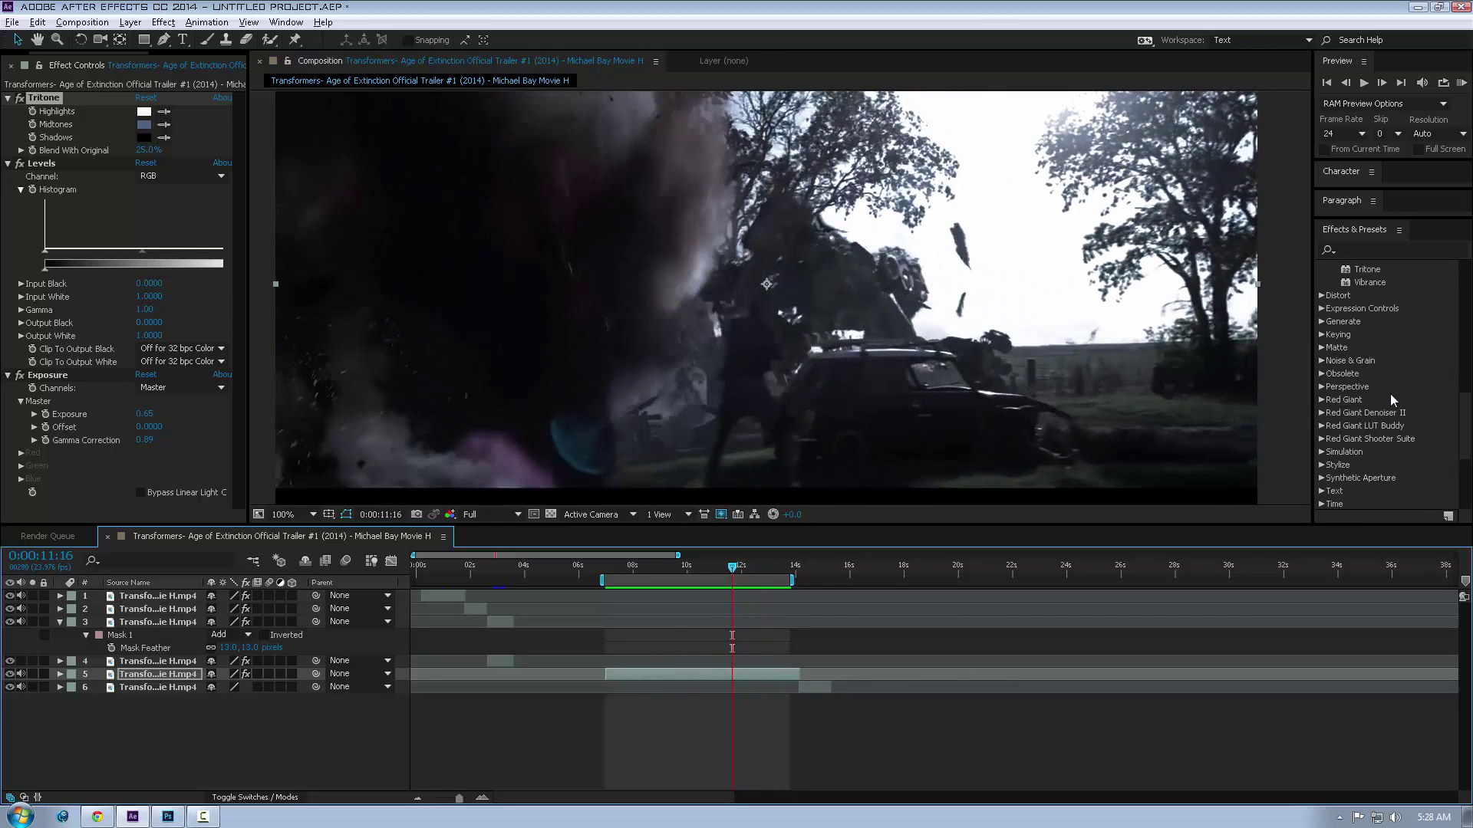
left_click(1320, 400)
left_click(1321, 425)
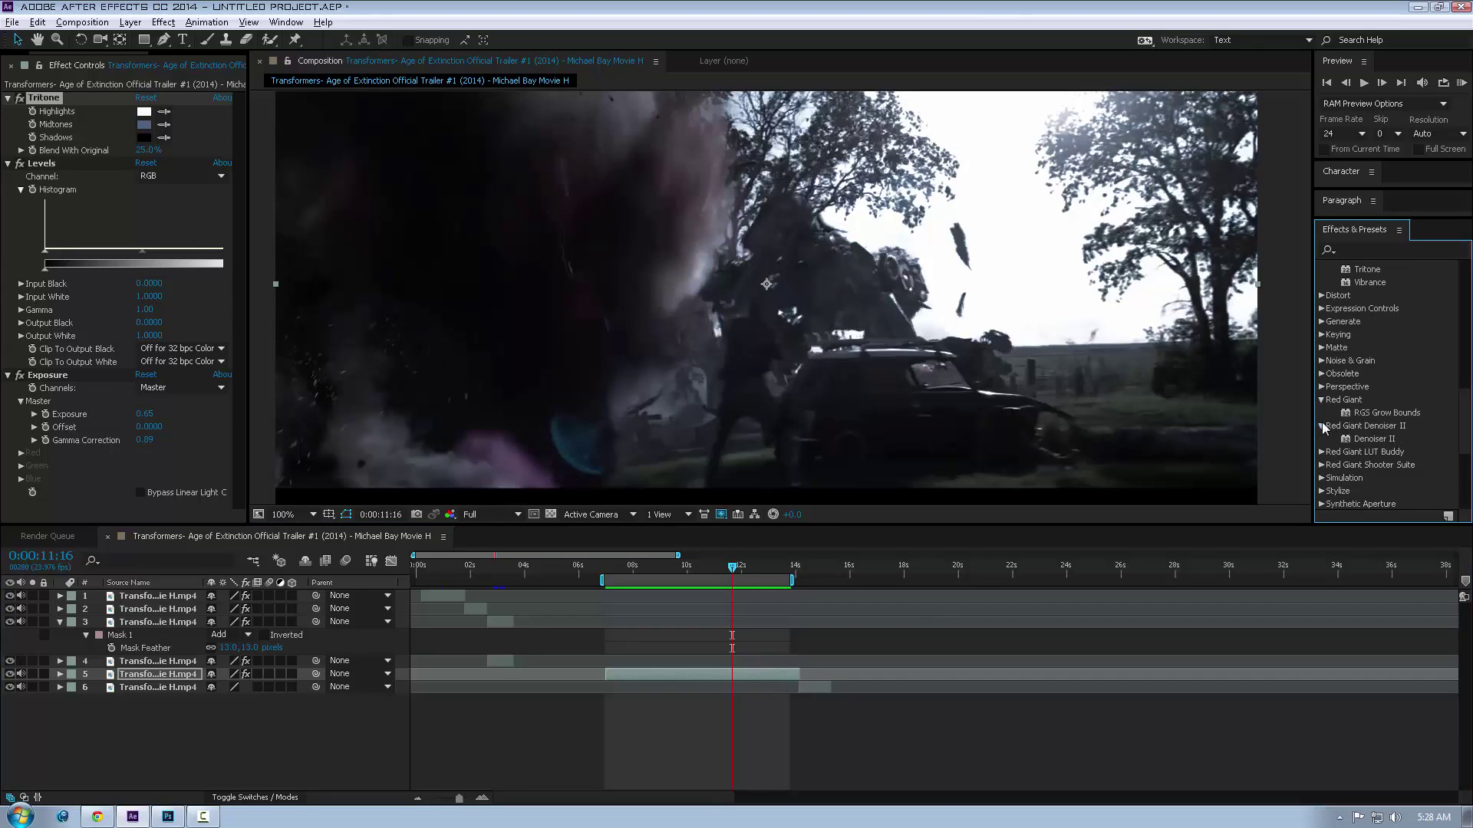
left_click(1320, 451)
scroll(1320, 453, "down", 1)
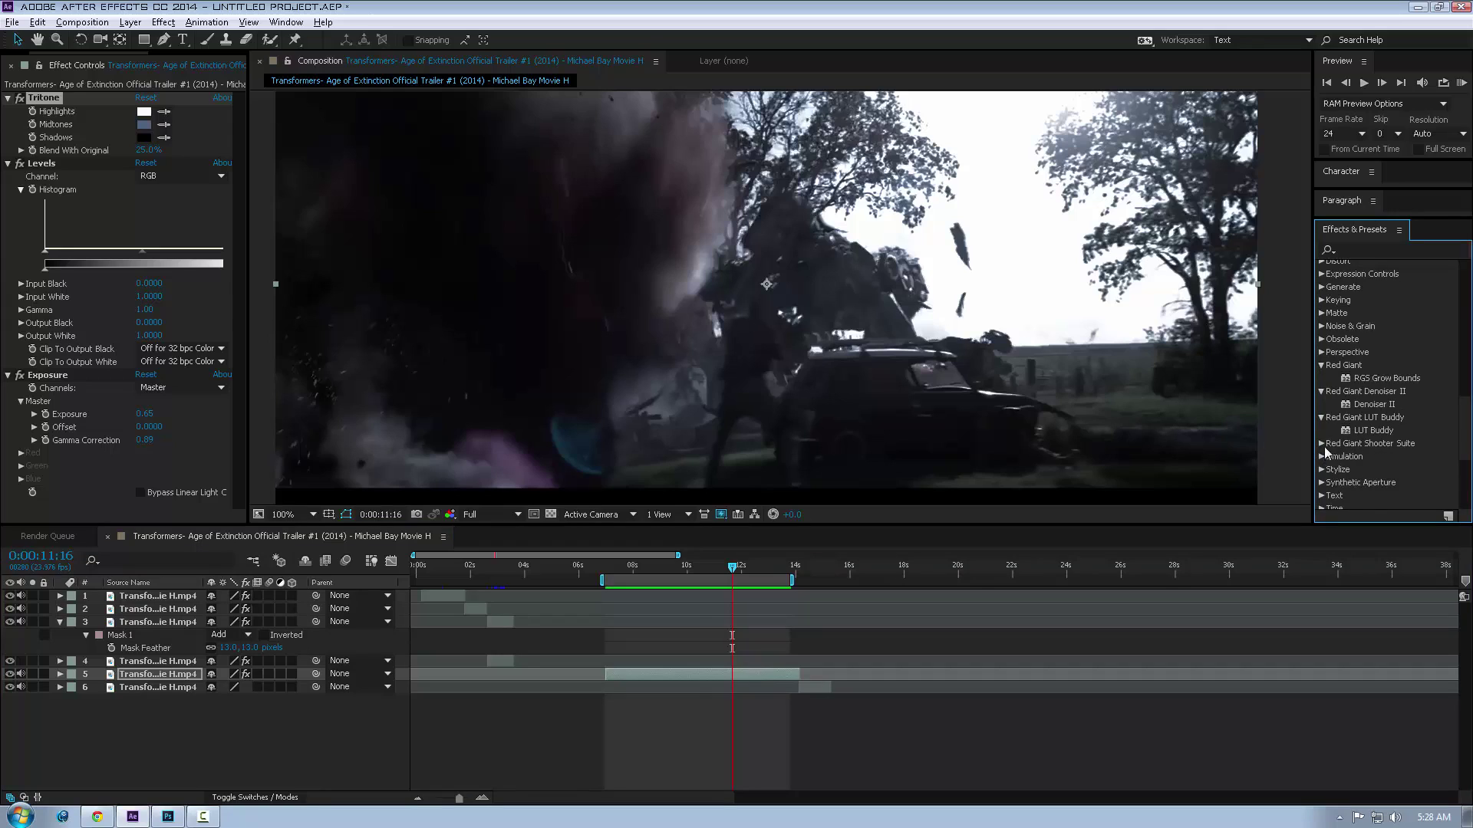
left_click(1323, 441)
scroll(1324, 444, "down", 1)
scroll(1358, 476, "down", 1)
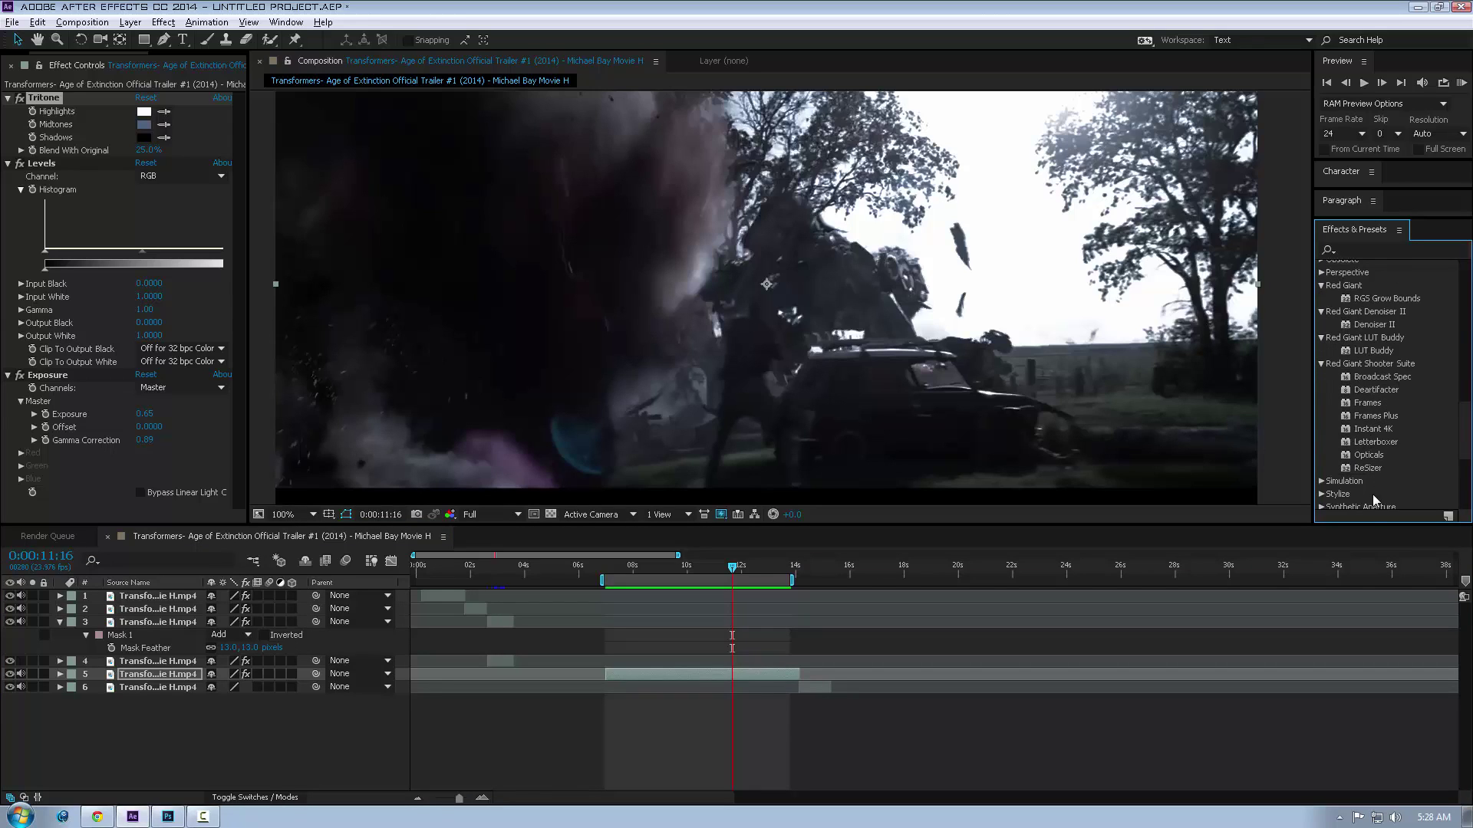
scroll(1350, 471, "down", 3)
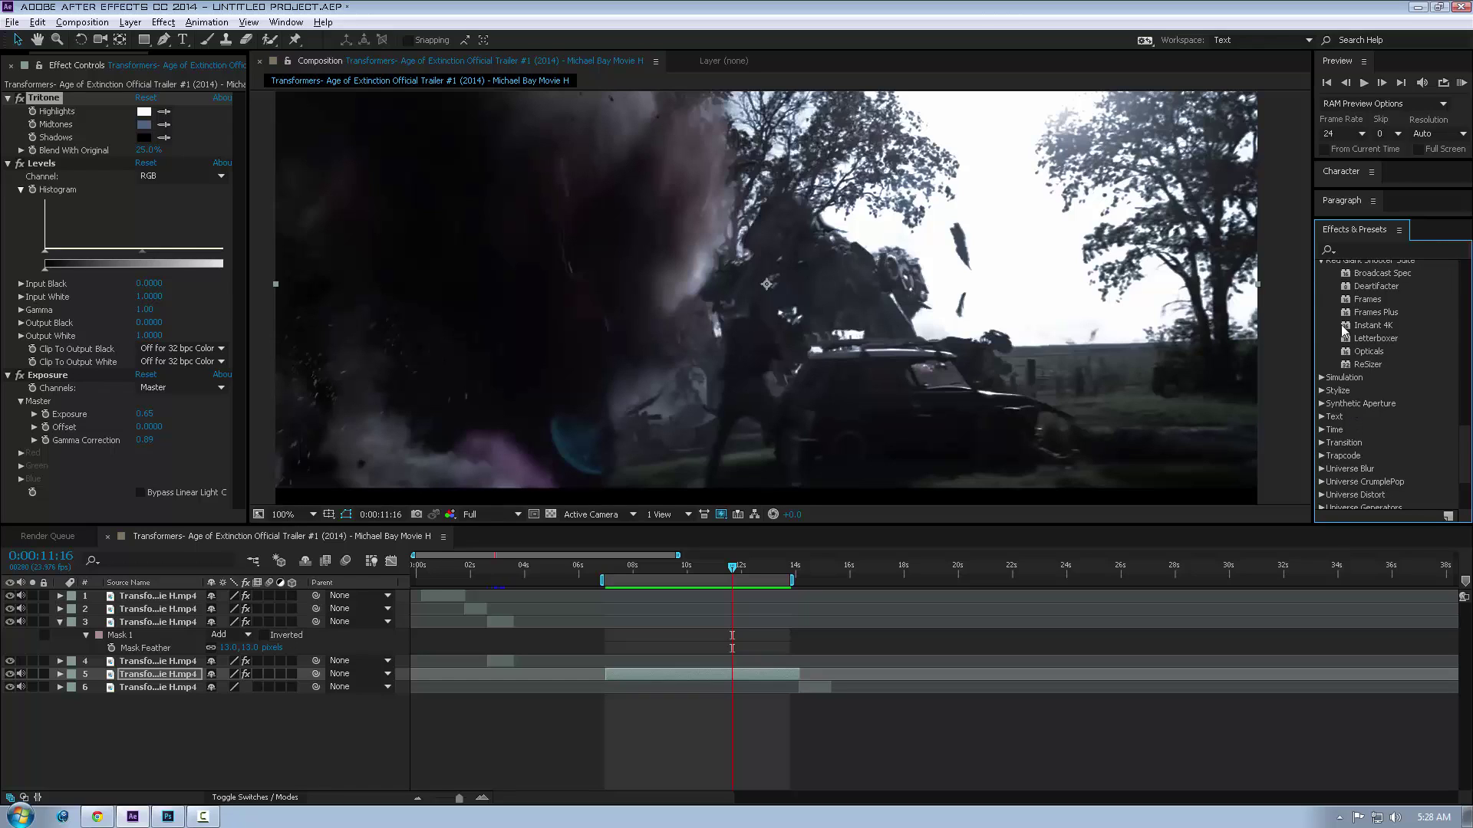
Go to the city skyline shot at 0:00:14:17 and open its layer 6 for grading.
key("comma")
key("comma")
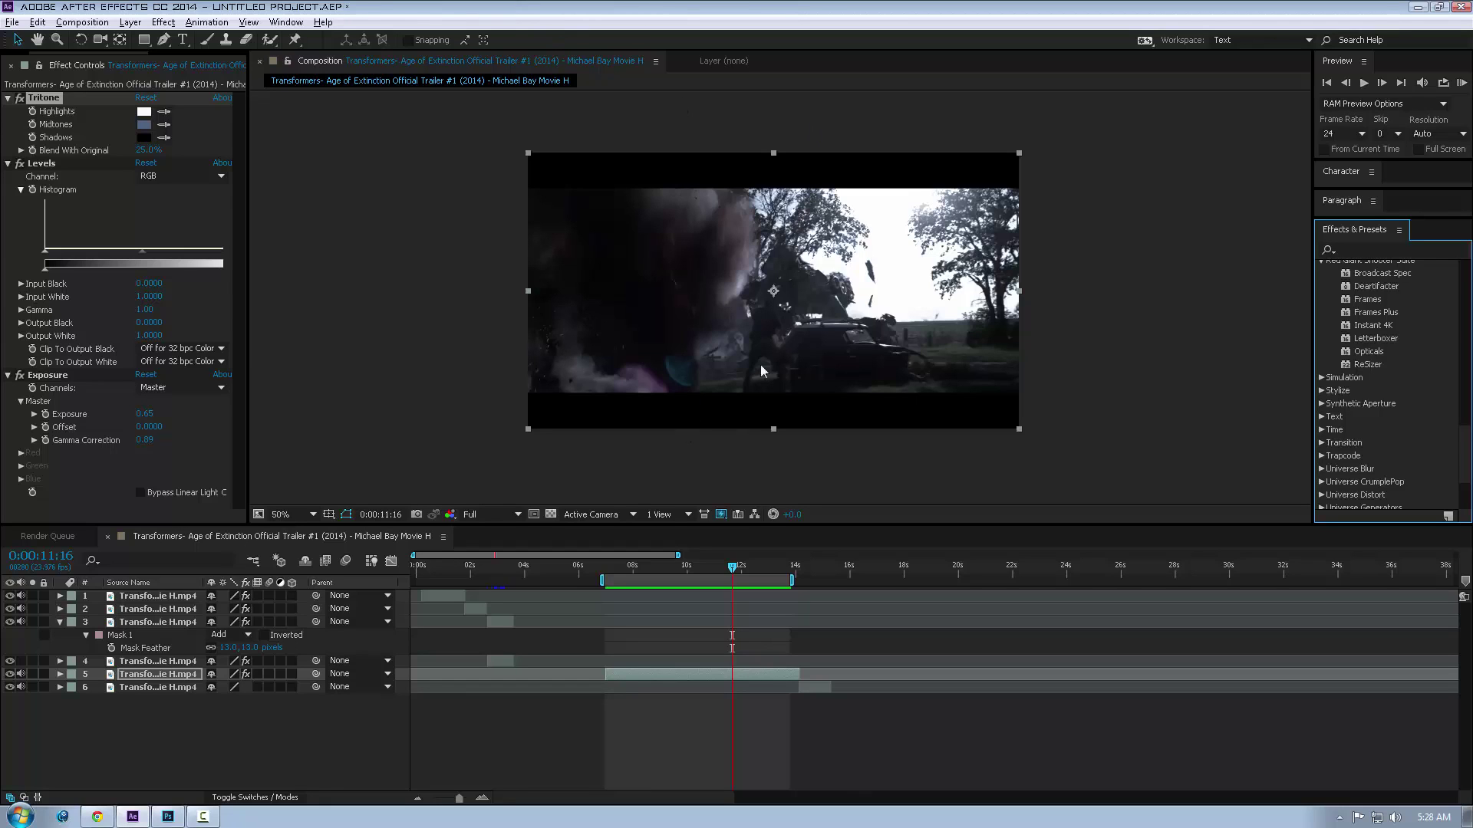
scroll(920, 383, "up", 2)
scroll(886, 361, "down", 2)
key("period")
key("comma")
left_click_drag(732, 571, 815, 573)
left_click(822, 688)
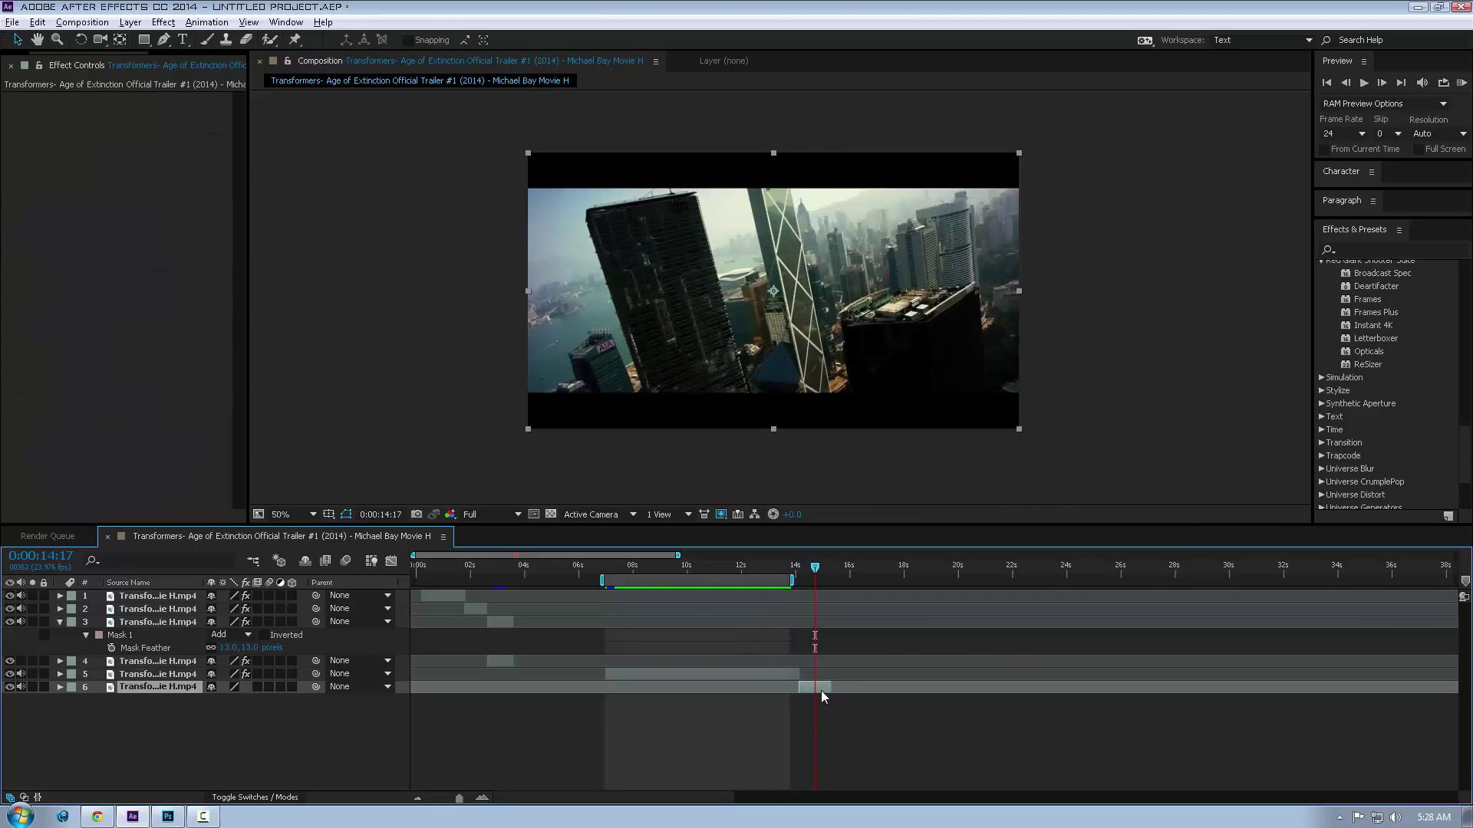
left_click_drag(677, 389, 684, 366)
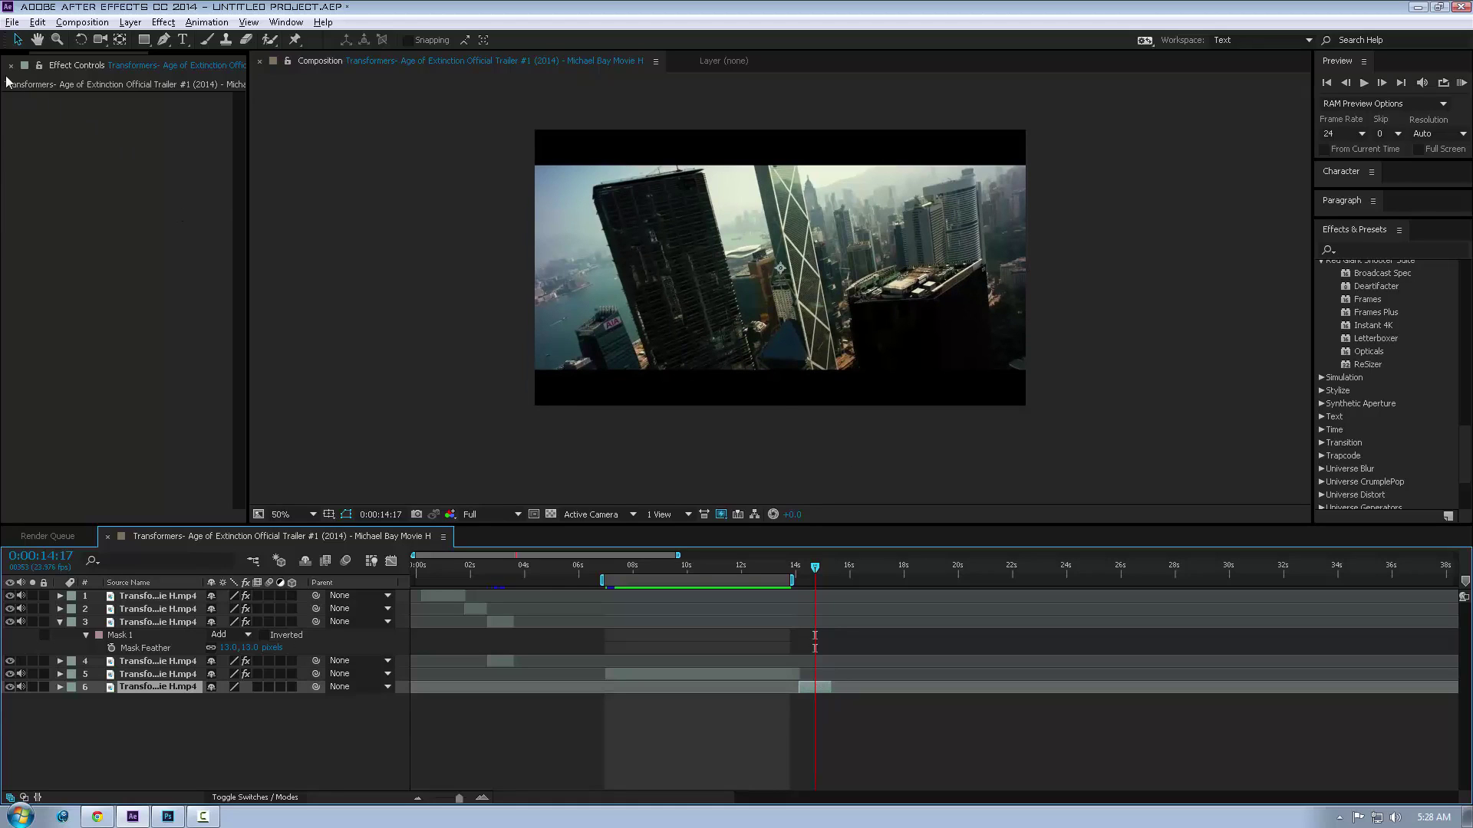
scroll(85, 71, "up", 1)
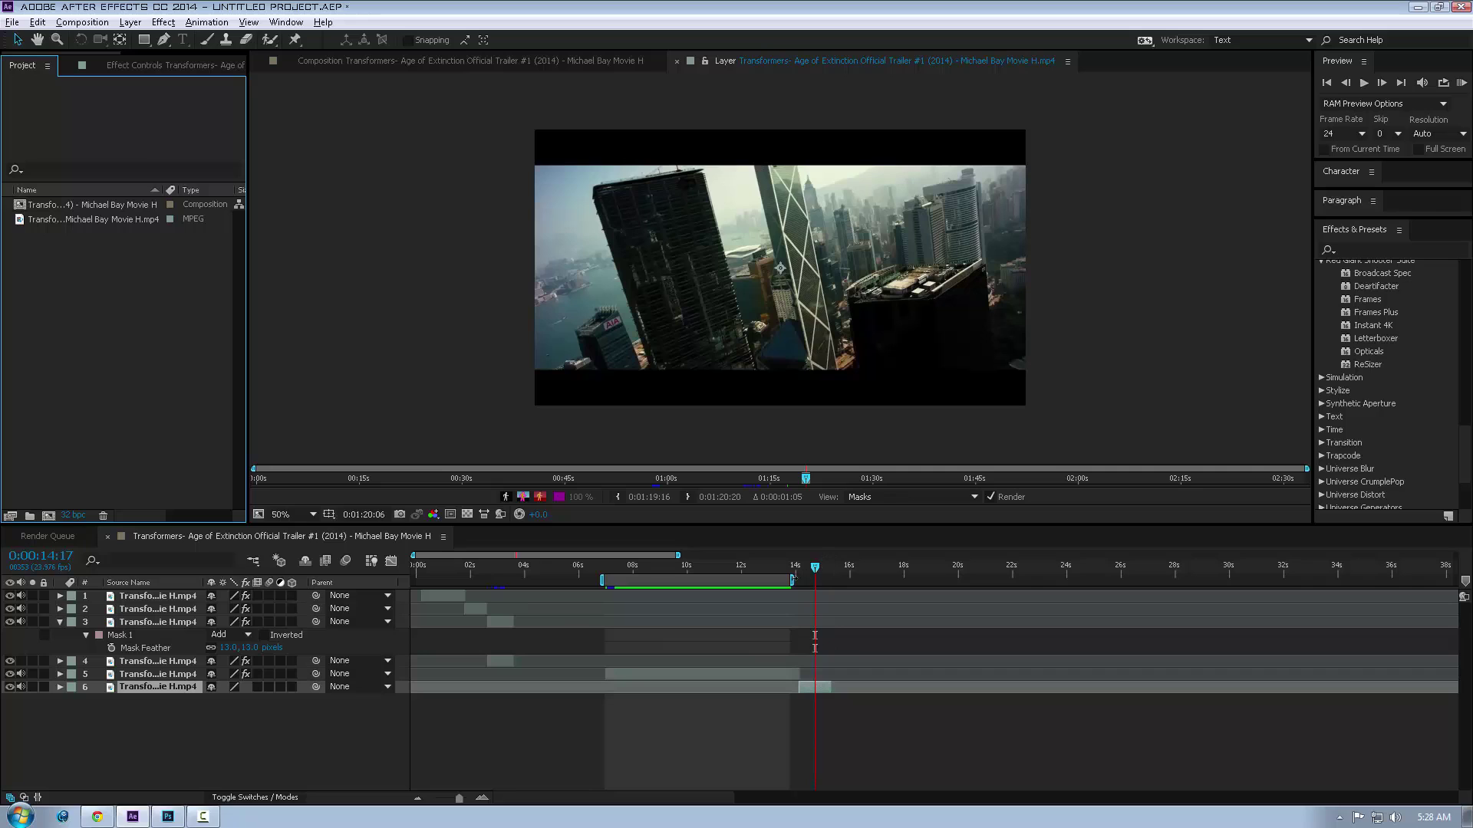
Apply Tritone to layer 6 with Midtones set to the muted blue 2D4466 and Blend With Original at 42%.
scroll(1388, 357, "up", 10)
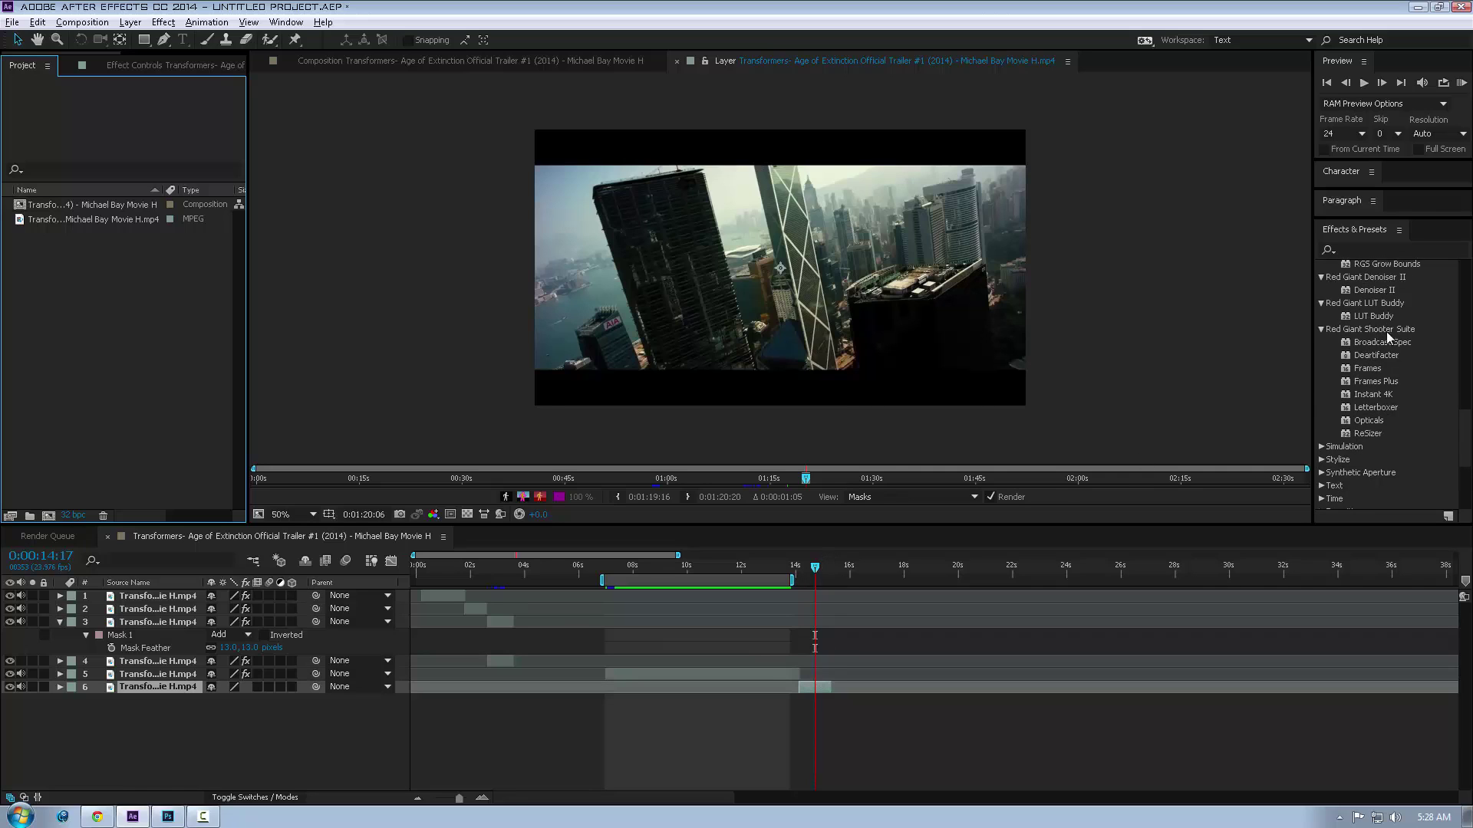
scroll(1382, 351, "up", 2)
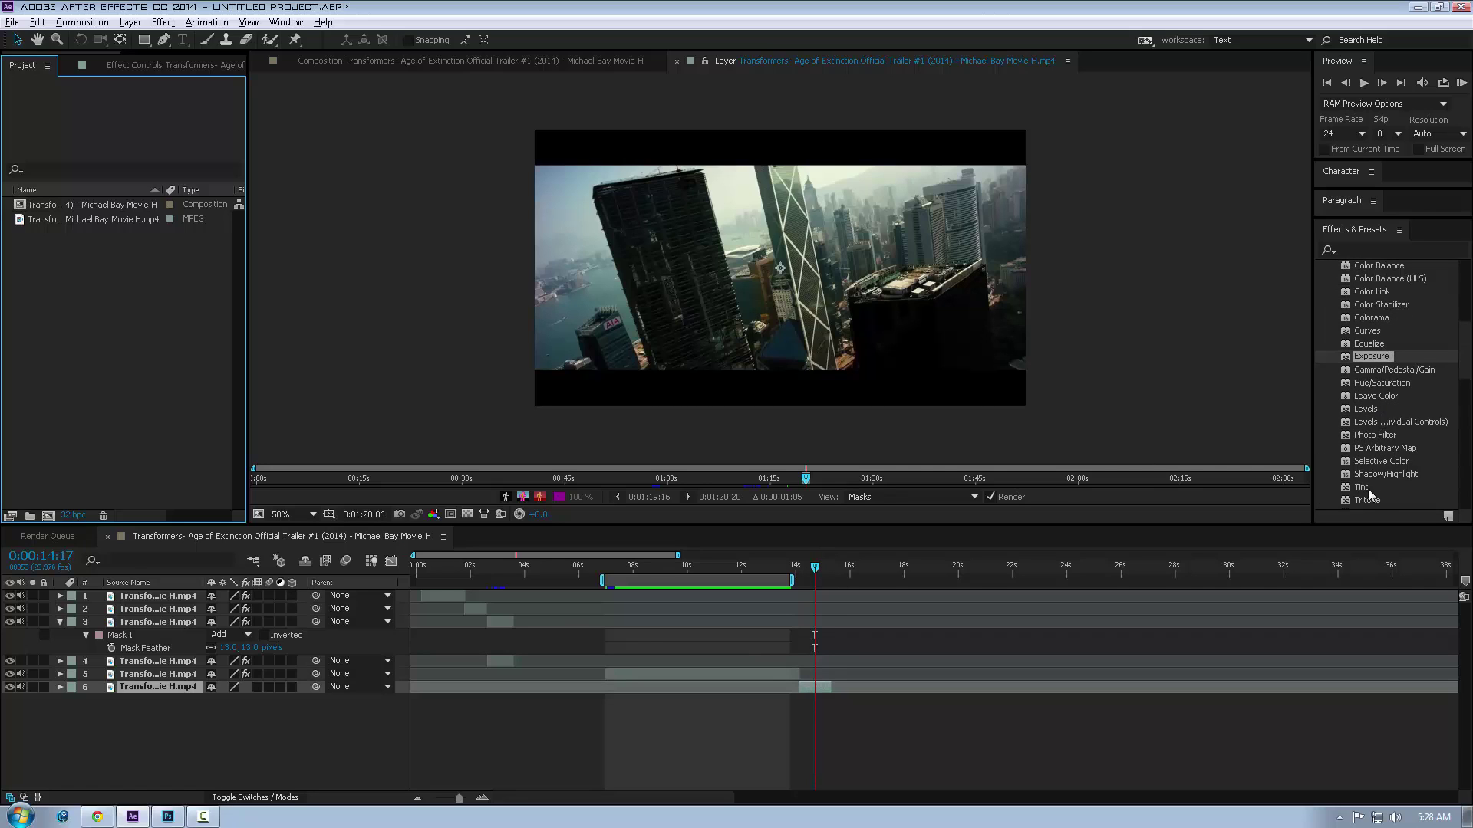
left_click_drag(1367, 502, 820, 693)
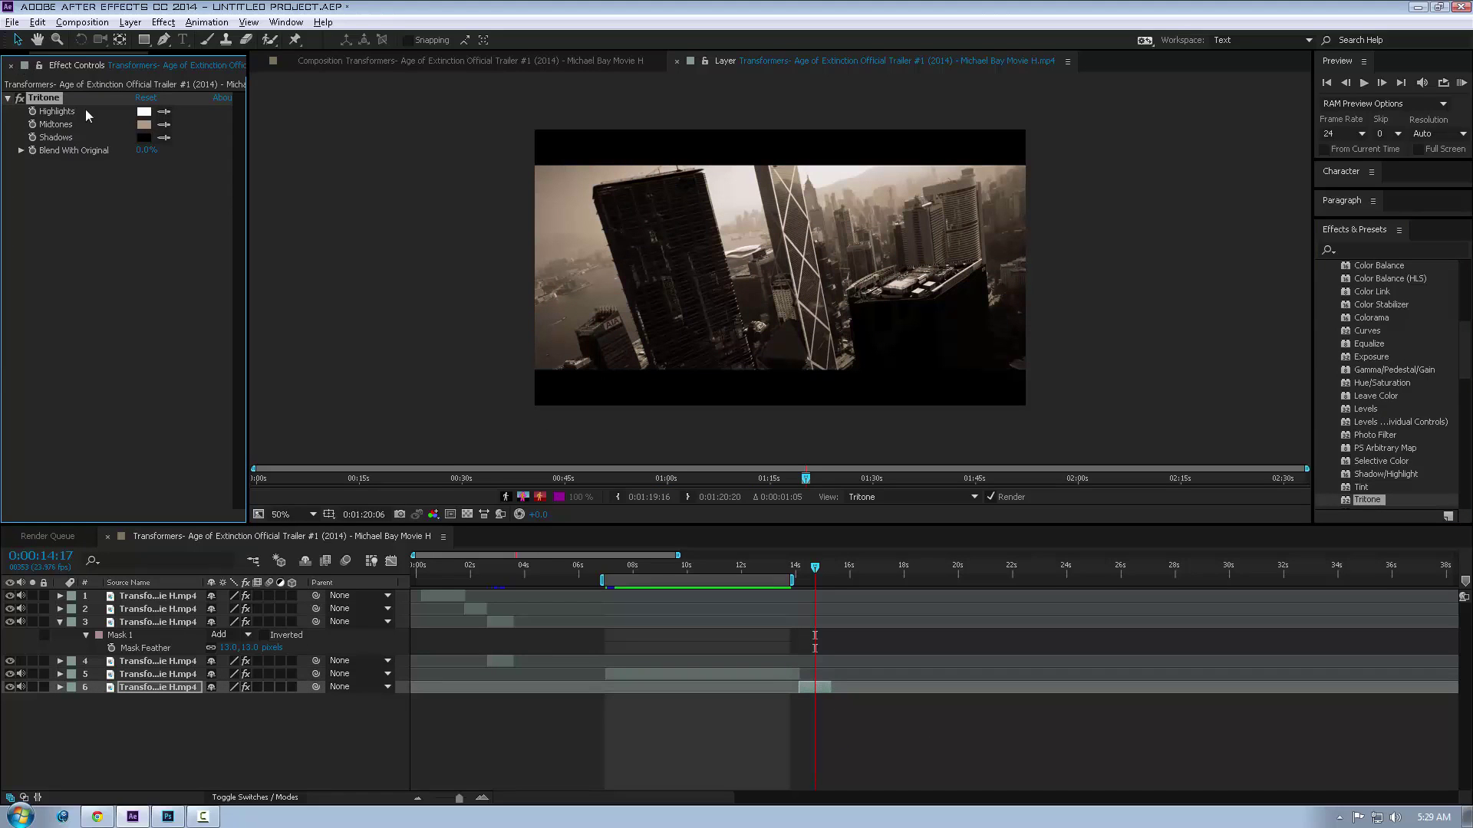
left_click(144, 125)
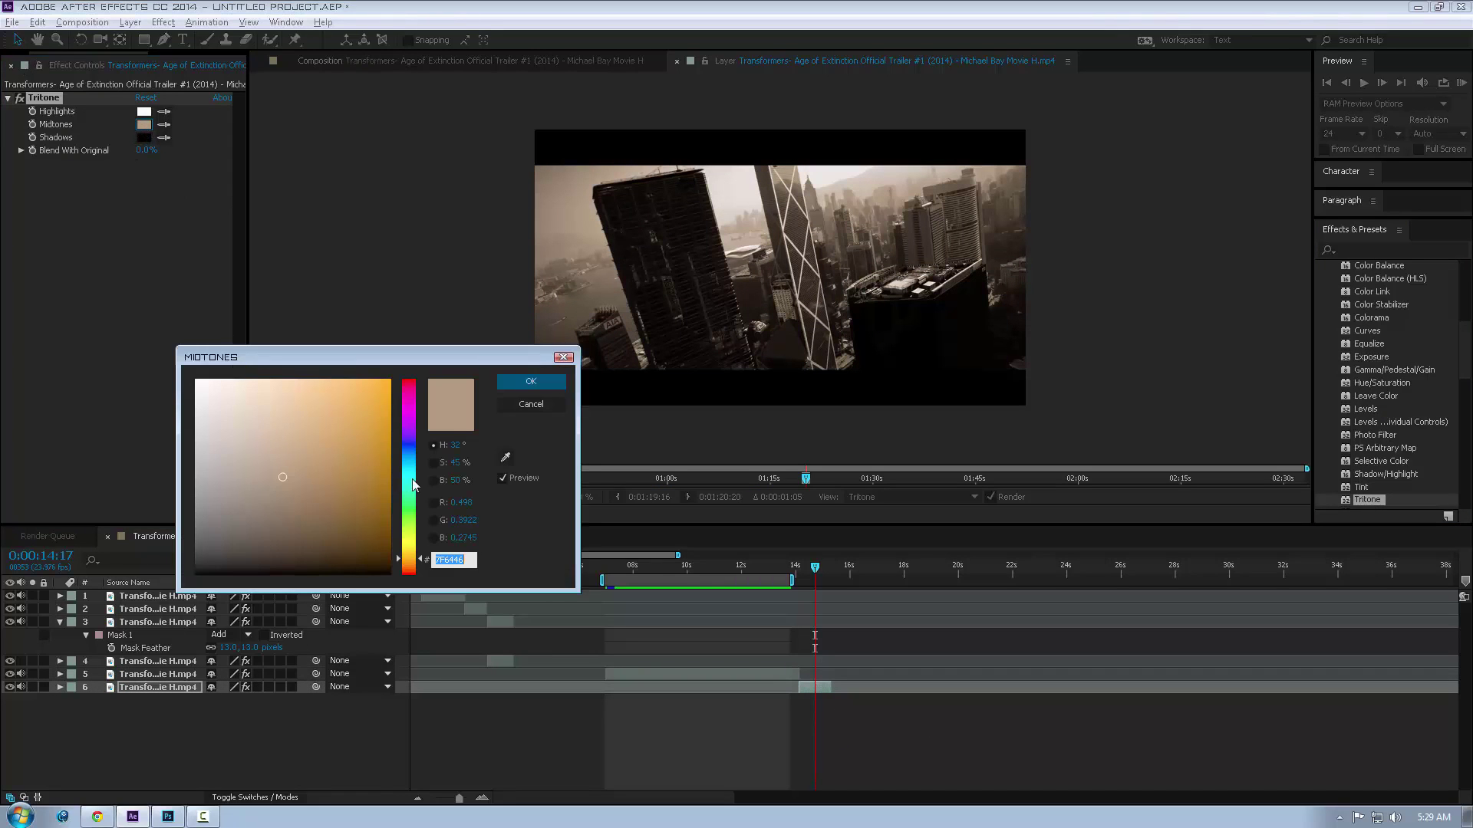
left_click(412, 458)
mouse_move(380, 445)
left_mouse_down()
mouse_move(319, 460)
mouse_move(277, 501)
mouse_move(327, 442)
mouse_move(328, 460)
mouse_move(284, 485)
mouse_move(332, 463)
mouse_move(262, 481)
mouse_move(288, 517)
mouse_move(305, 496)
left_mouse_up()
left_click(411, 453)
left_click(409, 452)
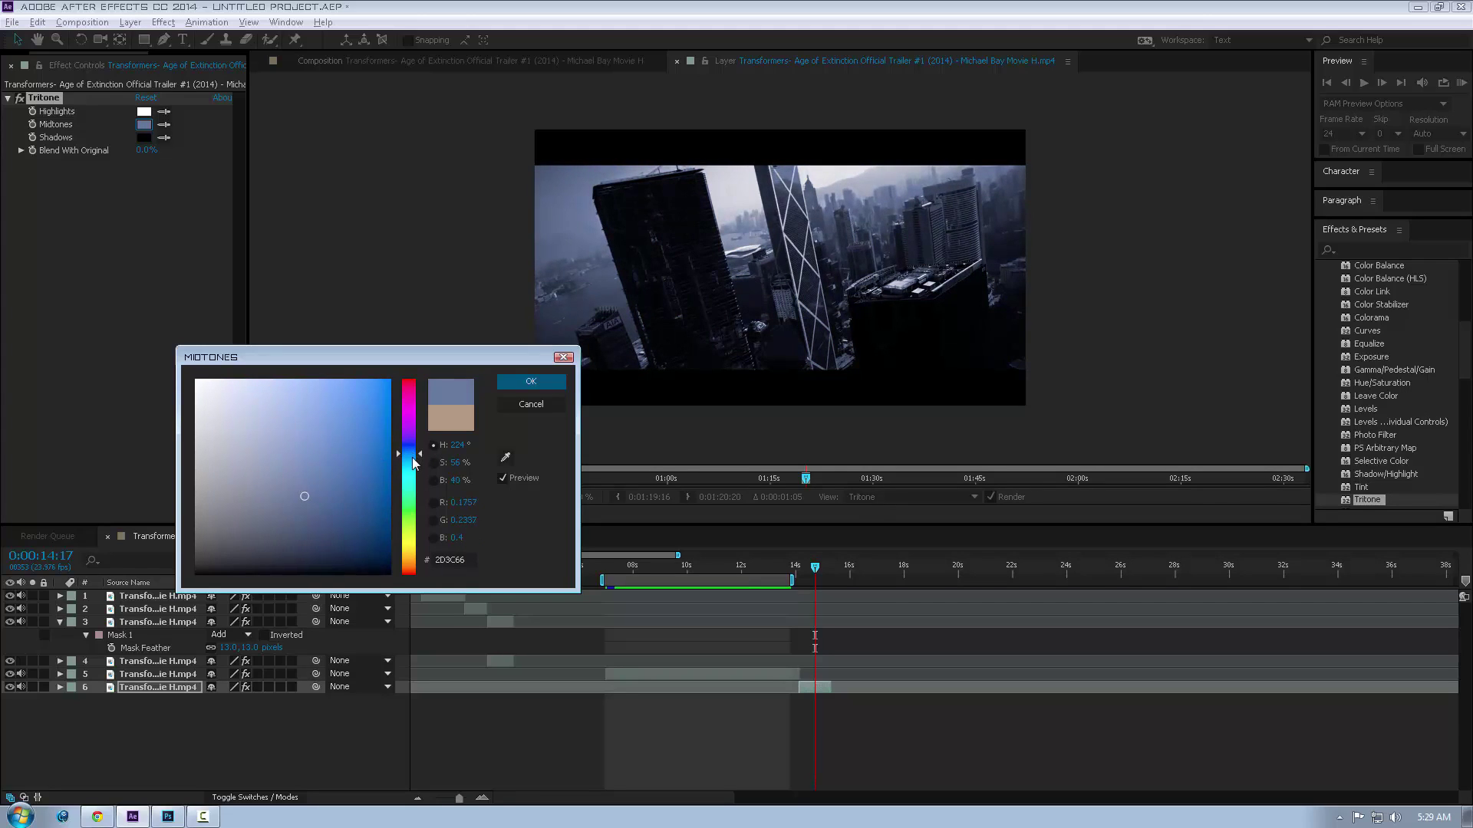
left_click(414, 460)
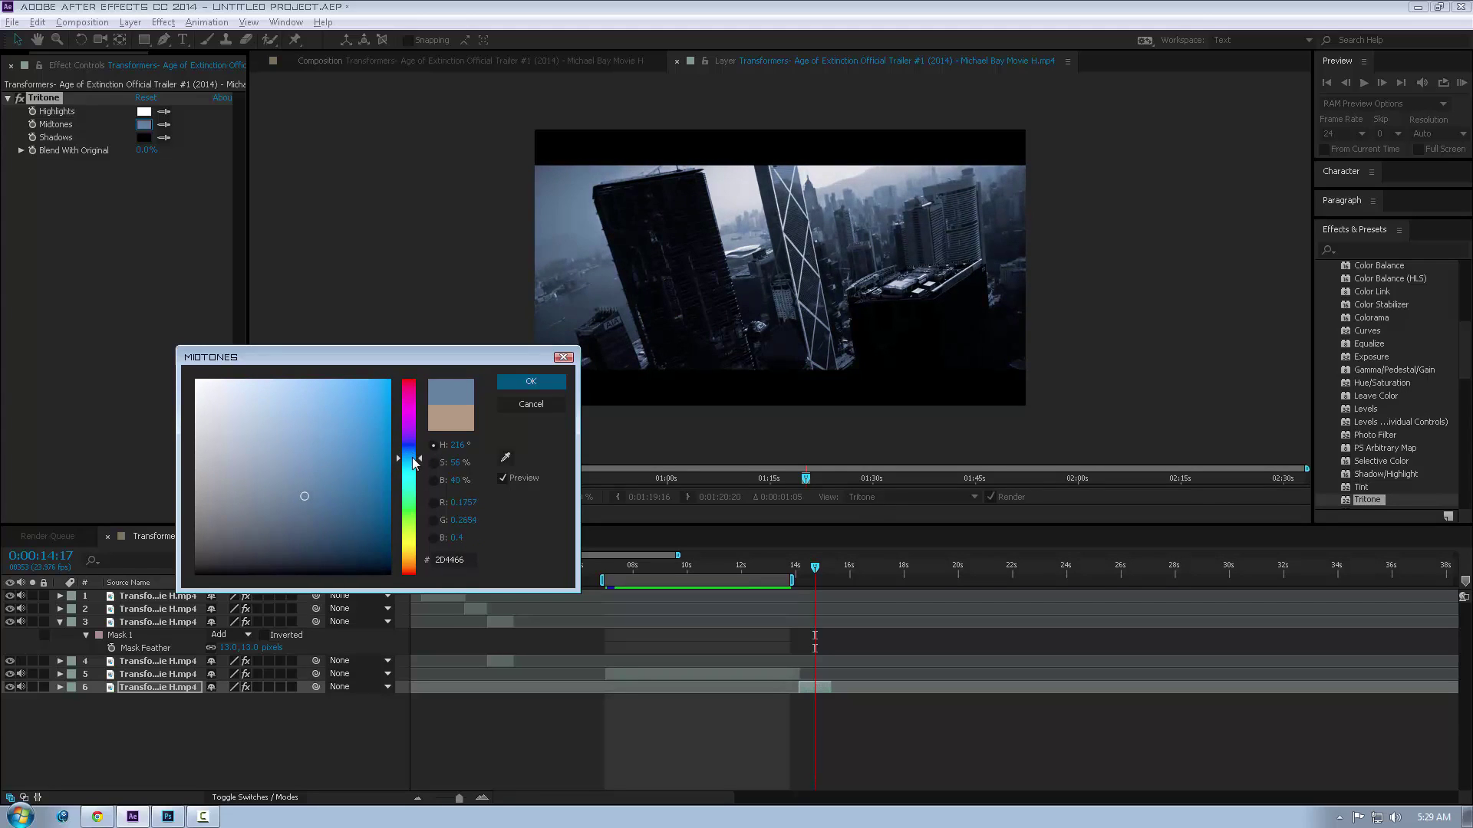
left_click(530, 382)
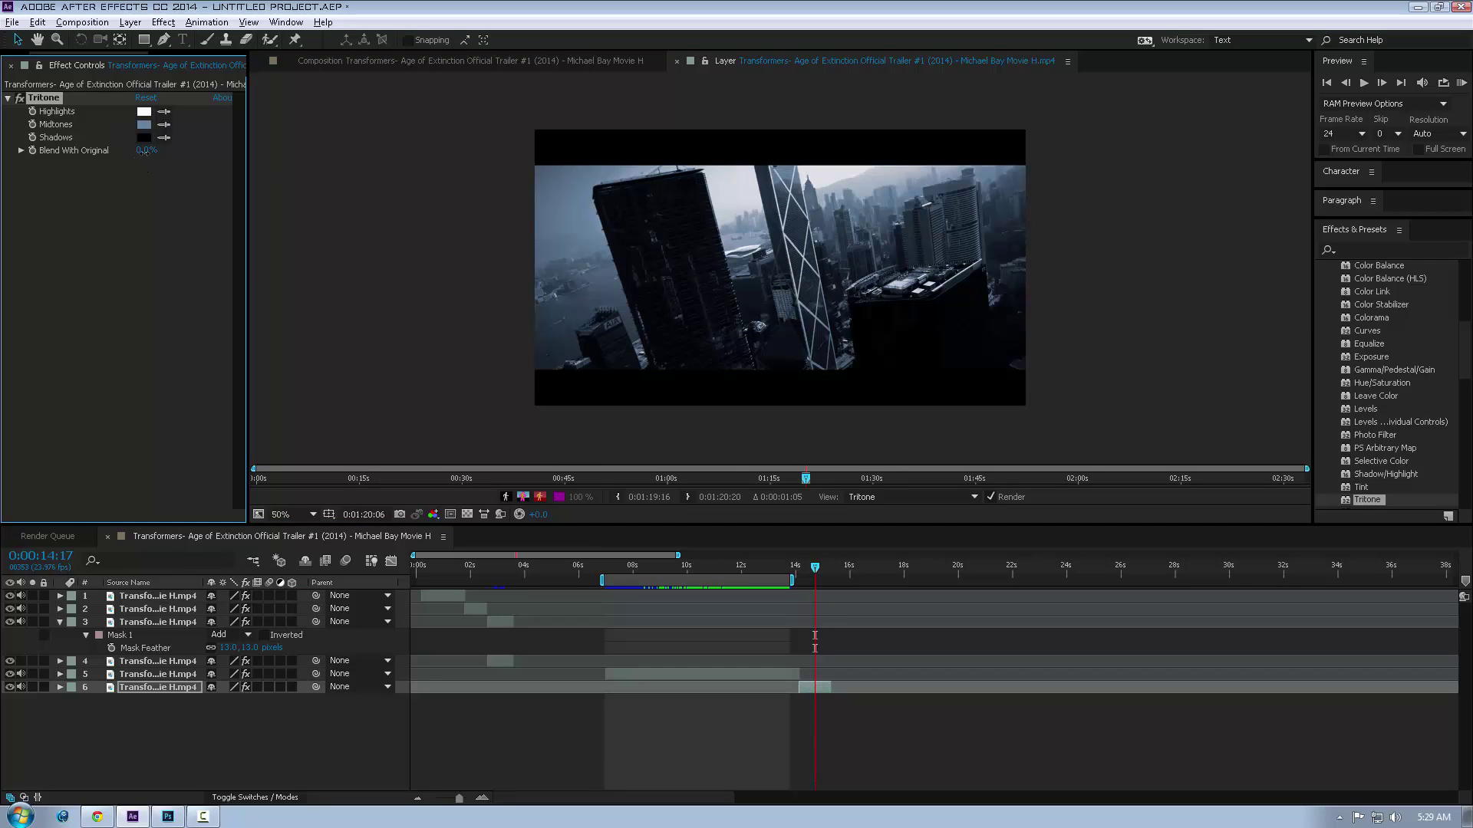
left_click_drag(143, 152, 158, 153)
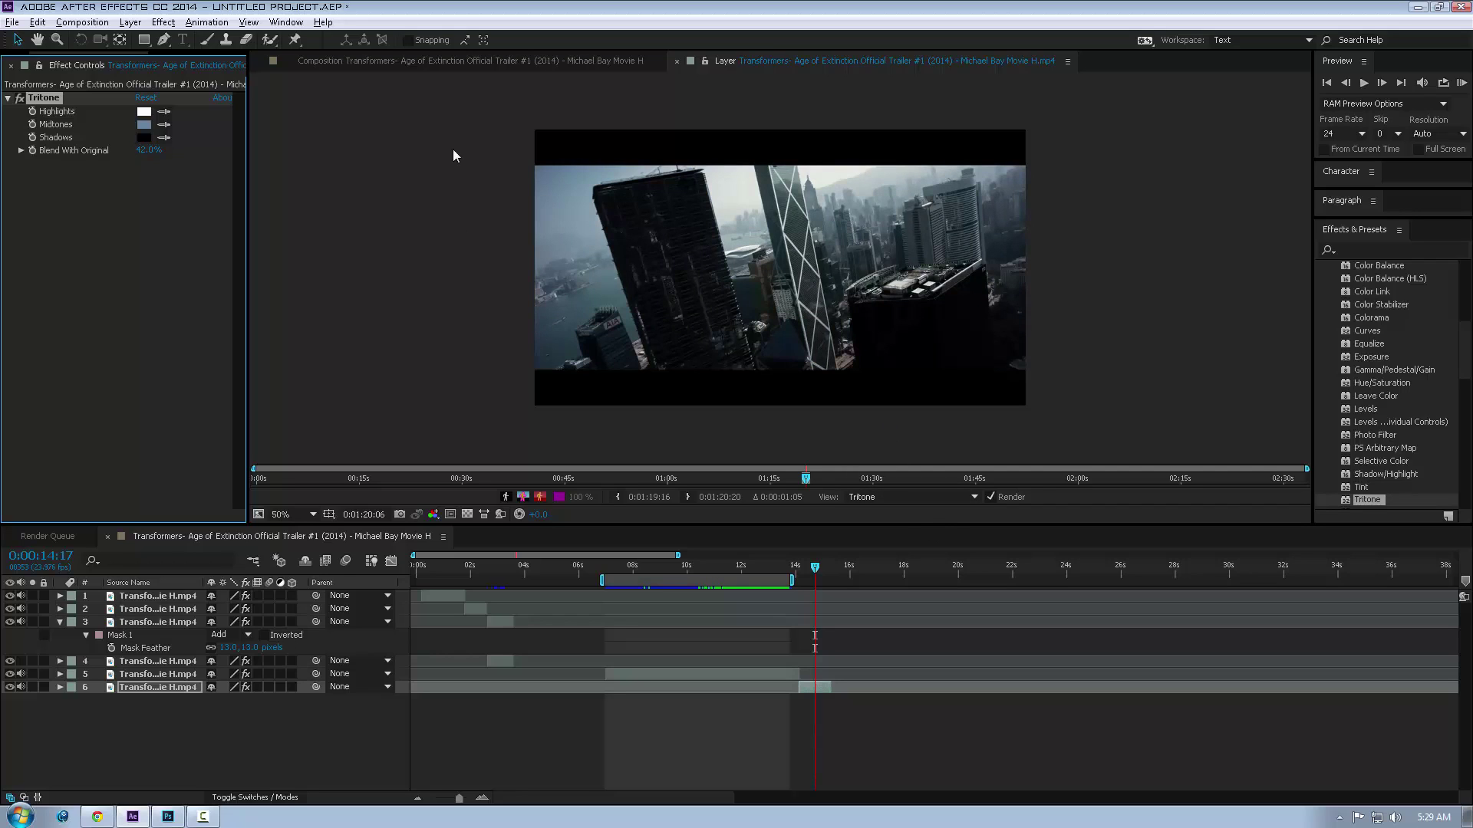
Return to the composition view, add Curves to layer 6 and slightly lower the middle of the Red channel curve.
left_click(444, 60)
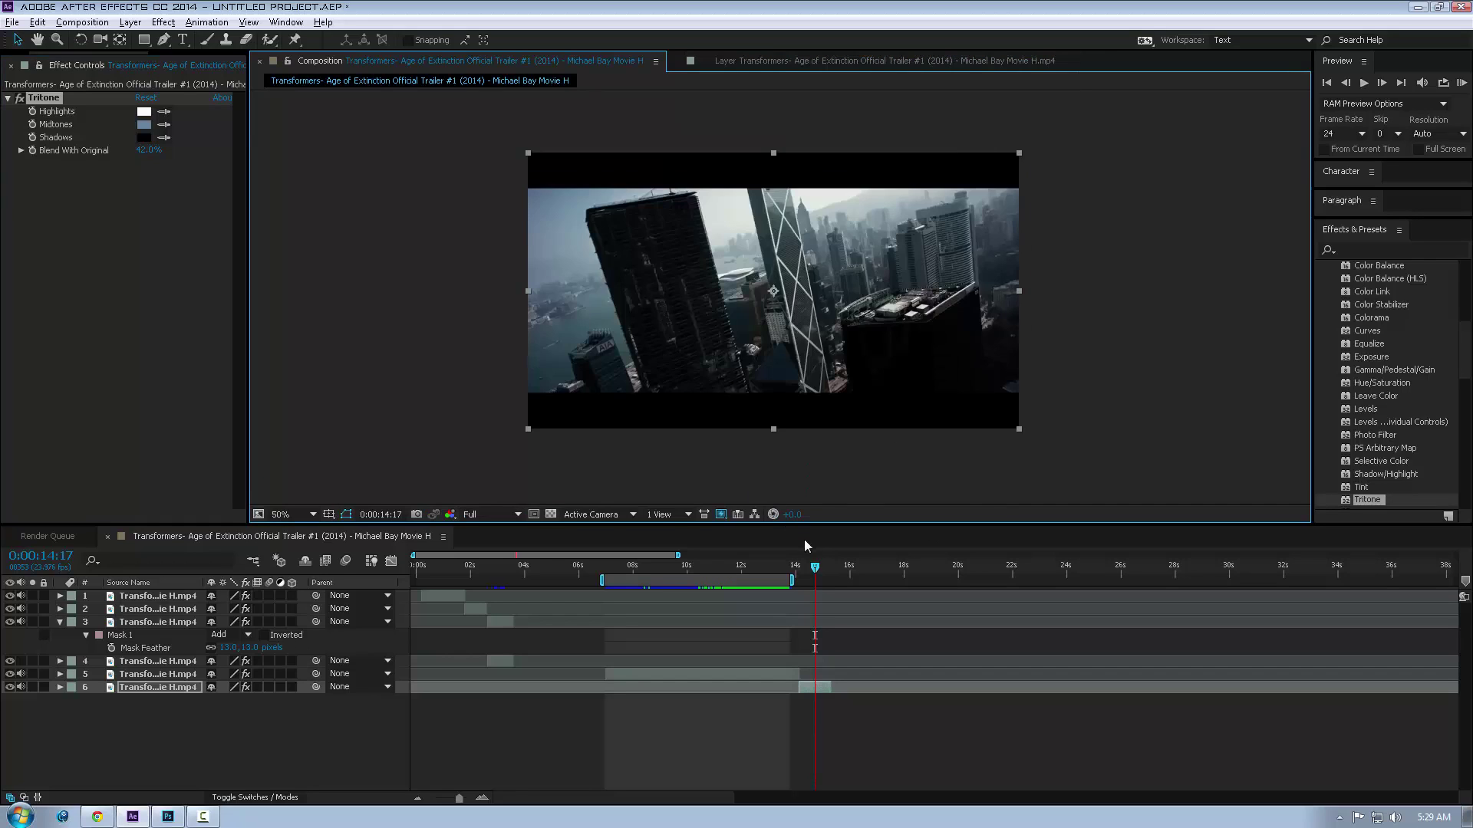
scroll(794, 357, "up", 2)
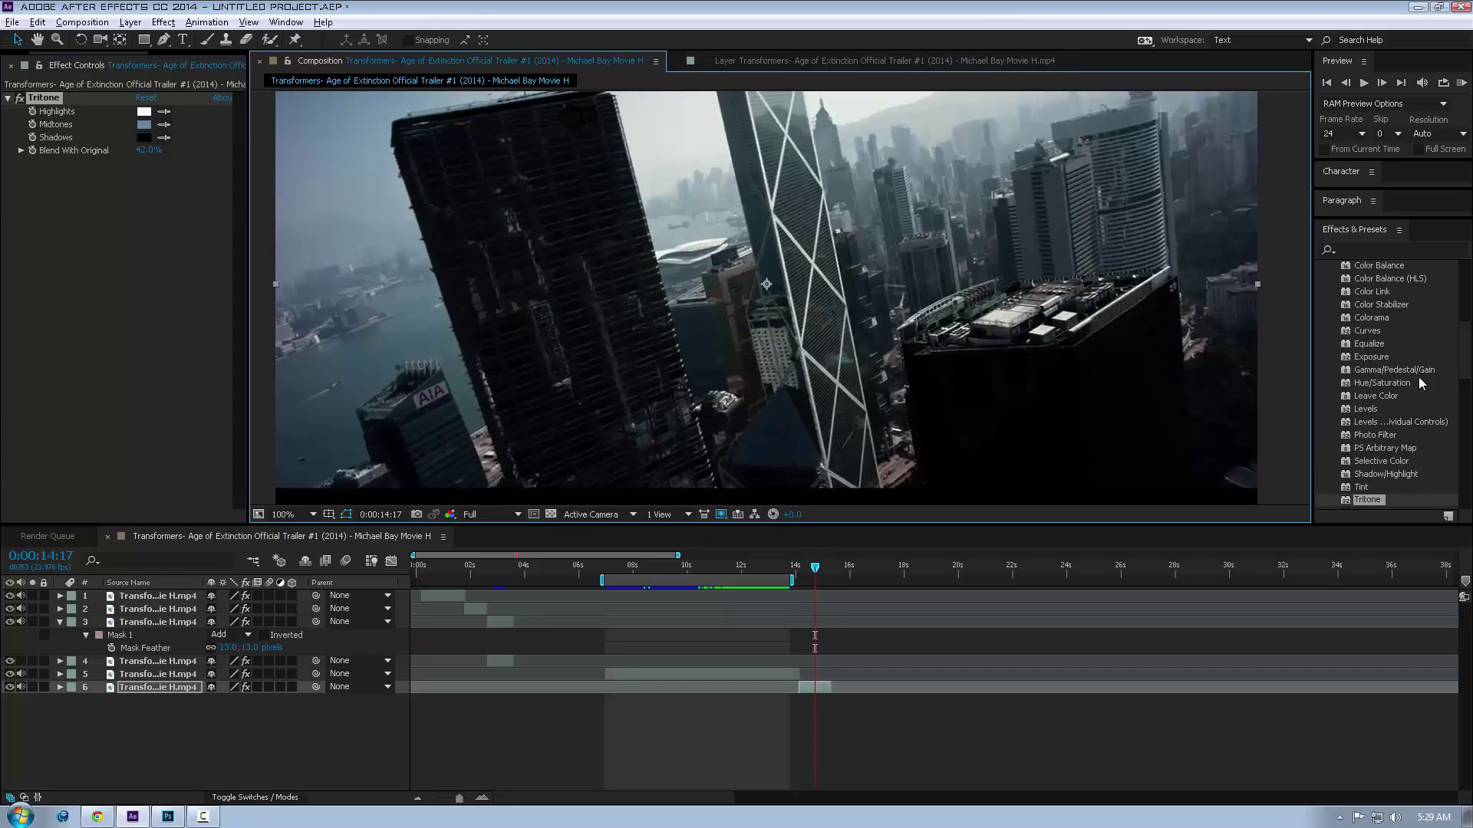
left_click(1372, 331)
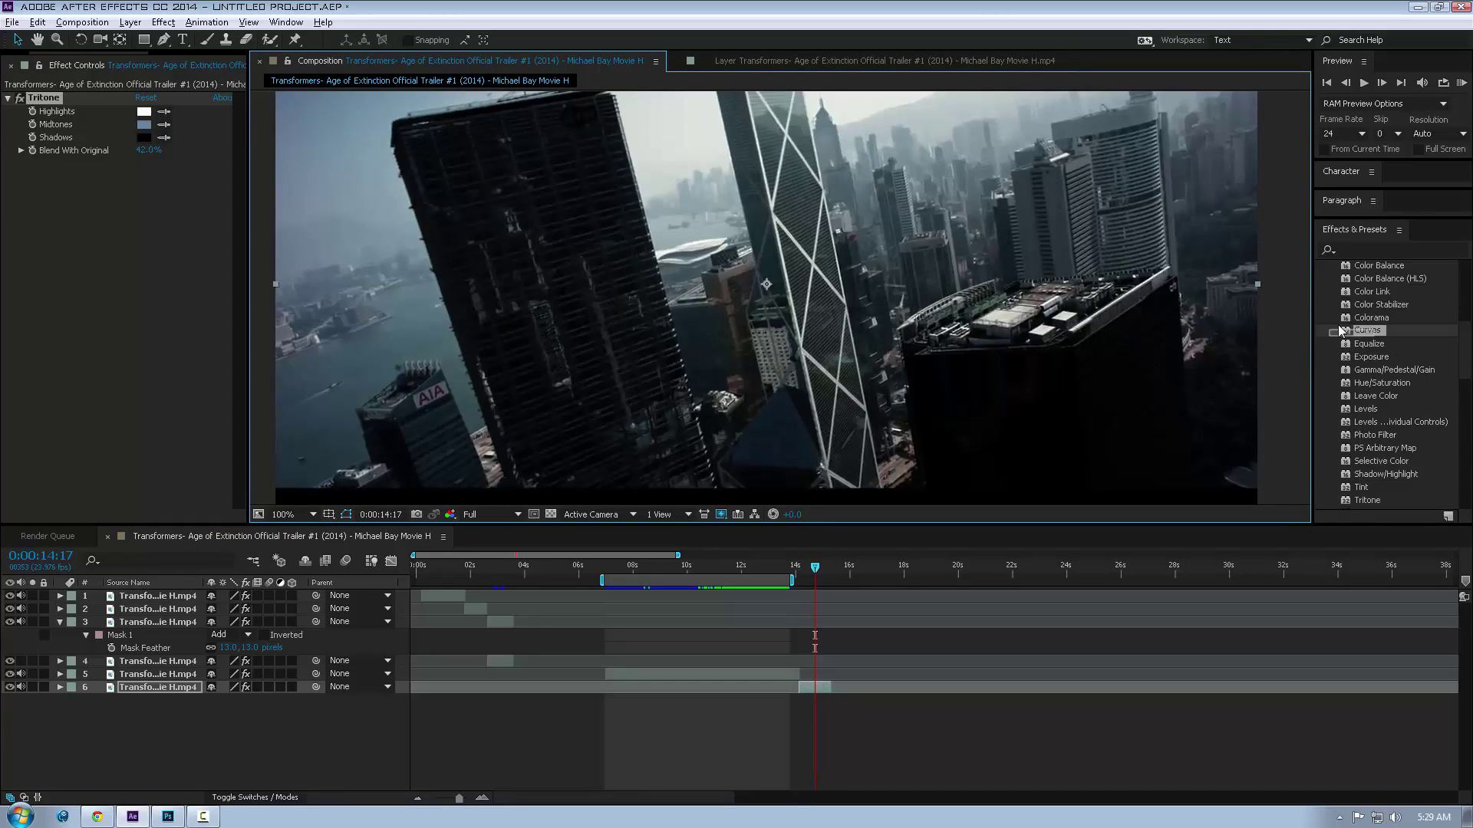
left_click_drag(1347, 329, 675, 360)
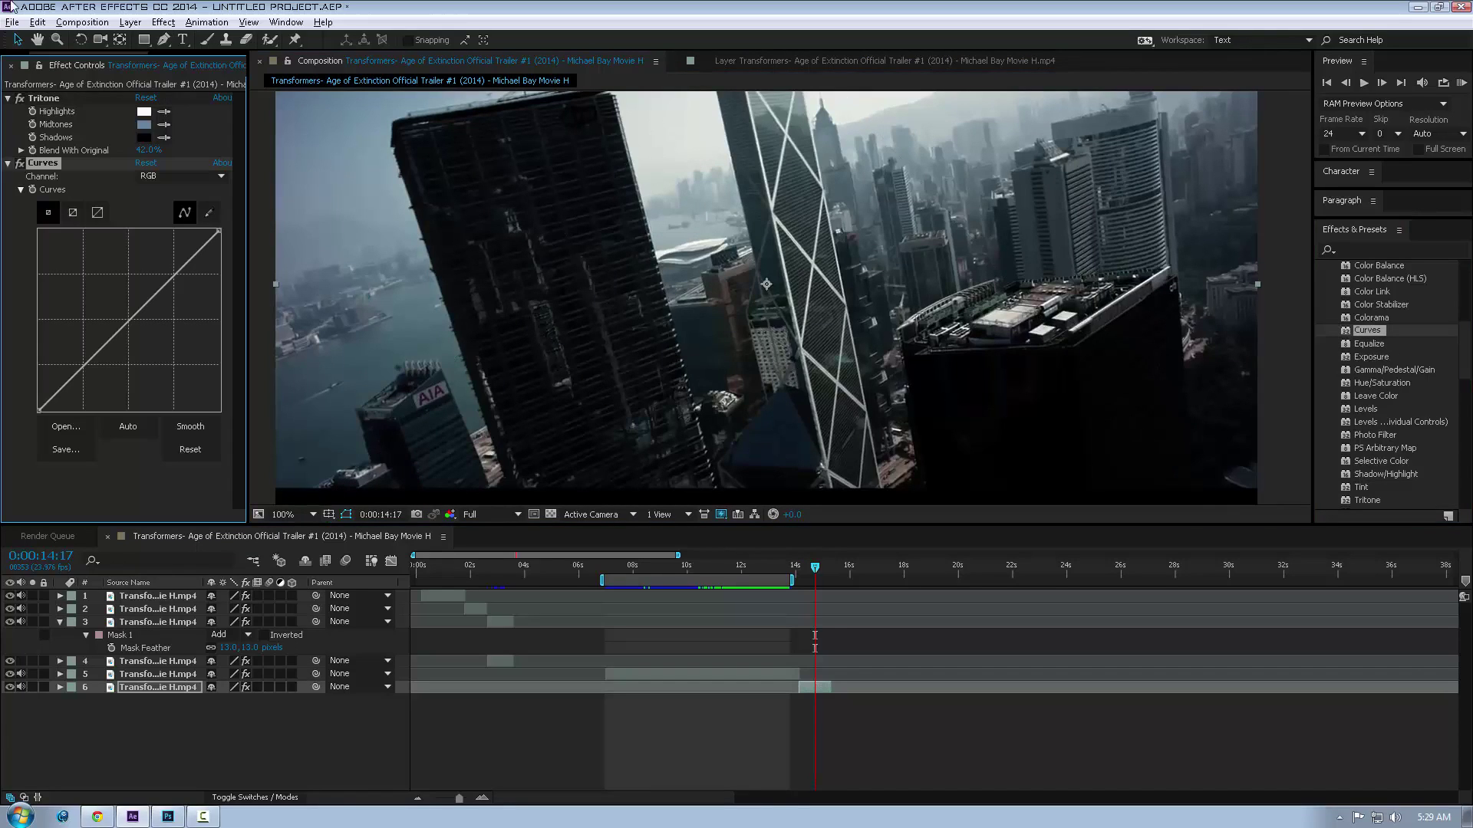
mouse_move(132, 331)
left_mouse_down()
mouse_move(154, 364)
mouse_move(111, 308)
mouse_move(128, 337)
left_mouse_up()
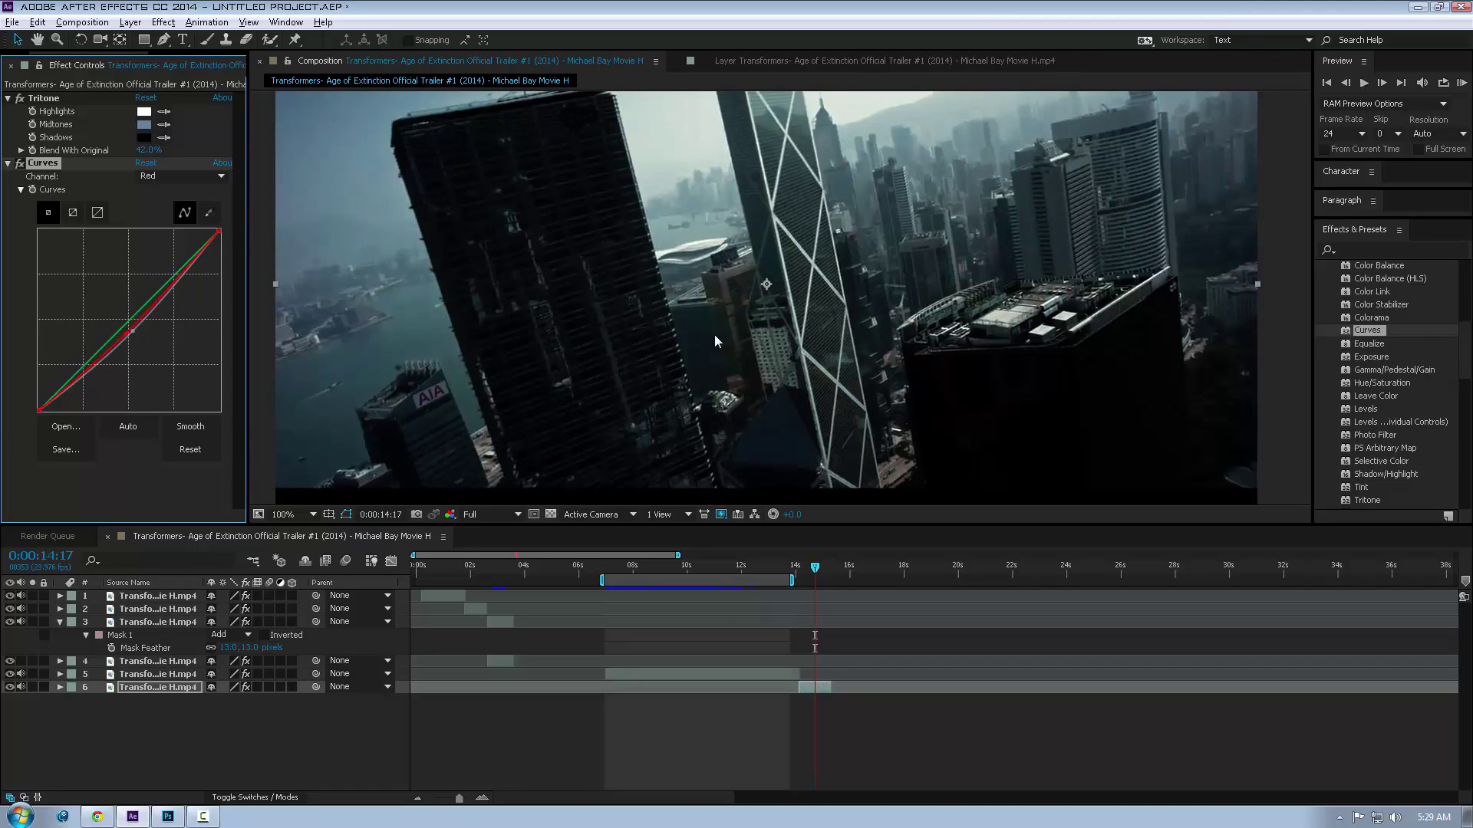
scroll(742, 338, "down", 1)
scroll(1136, 333, "up", 1)
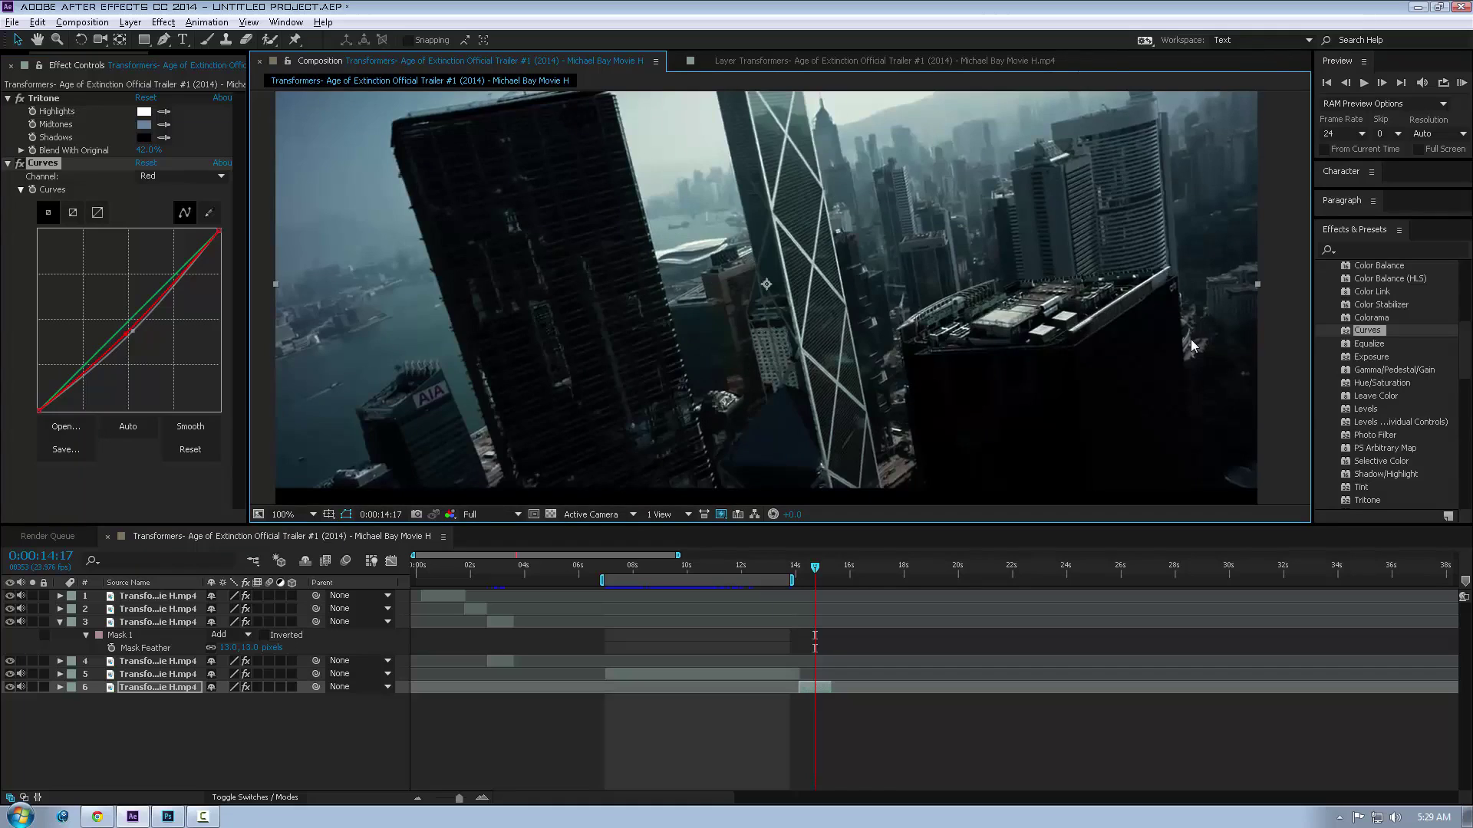
scroll(1143, 352, "down", 1)
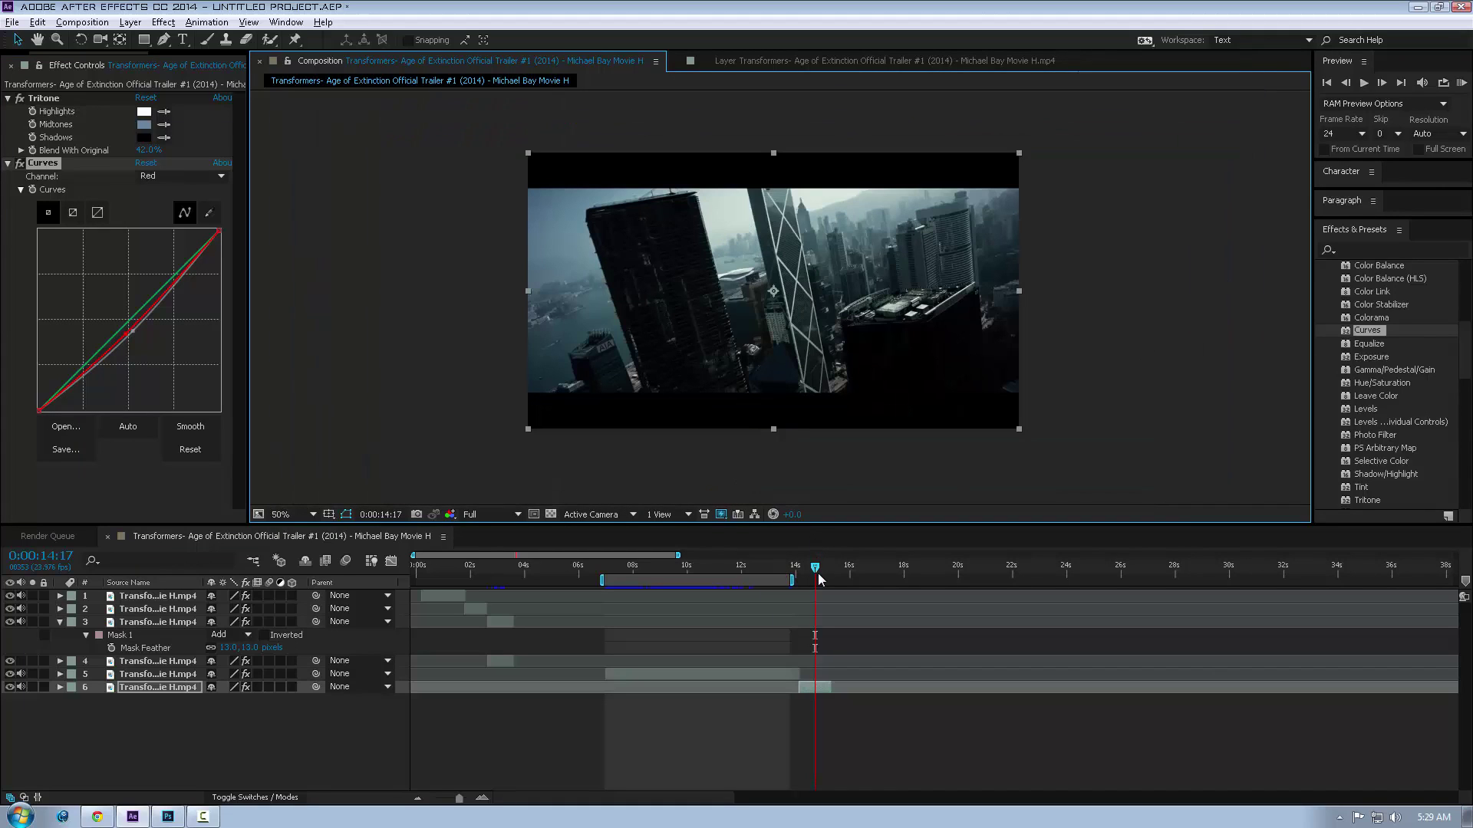
Play from the composition's start to 0:00:00:20 and extend the work area back to the beginning.
left_click_drag(815, 568, 399, 577)
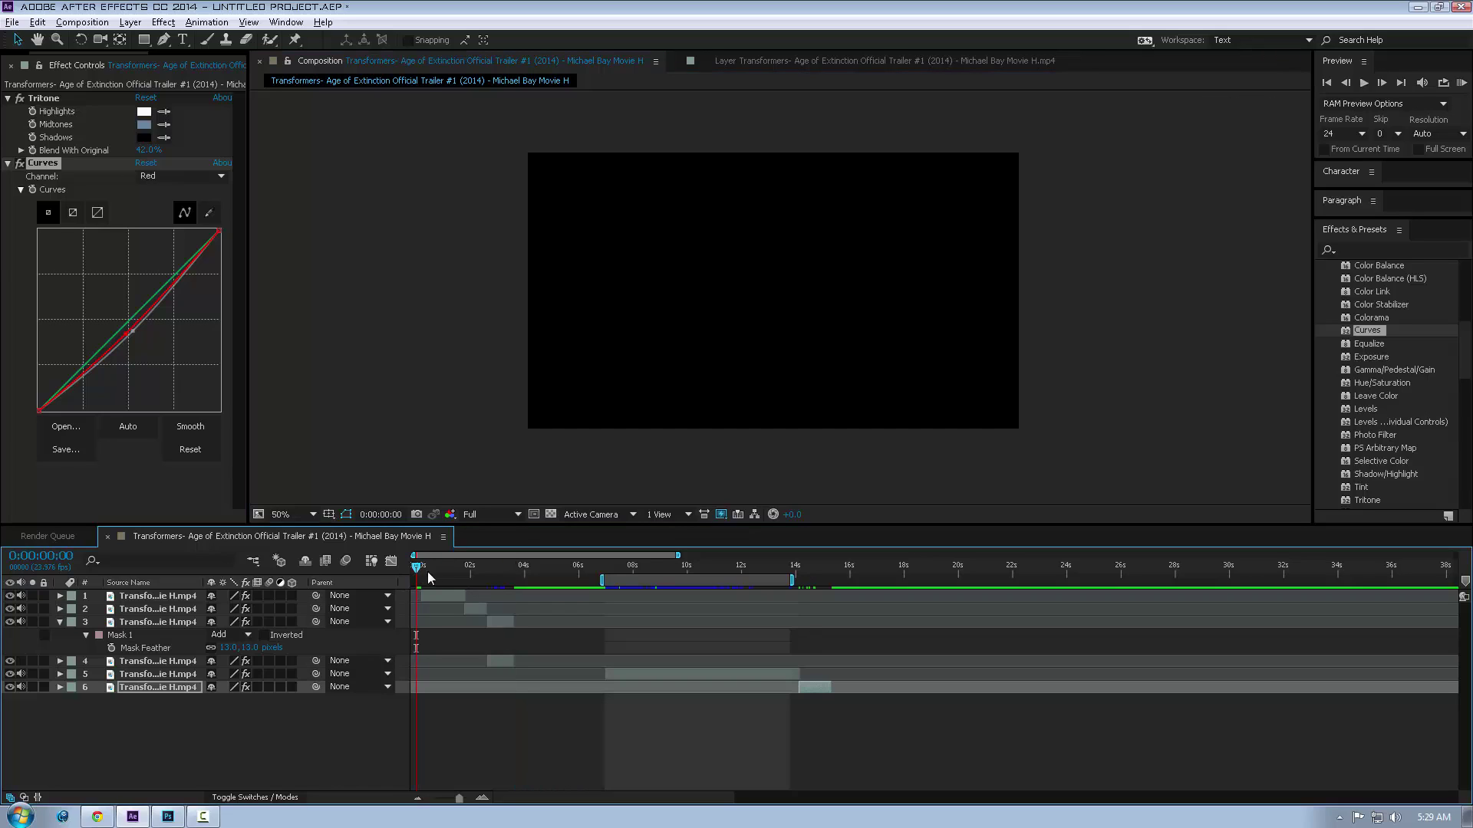
key("space")
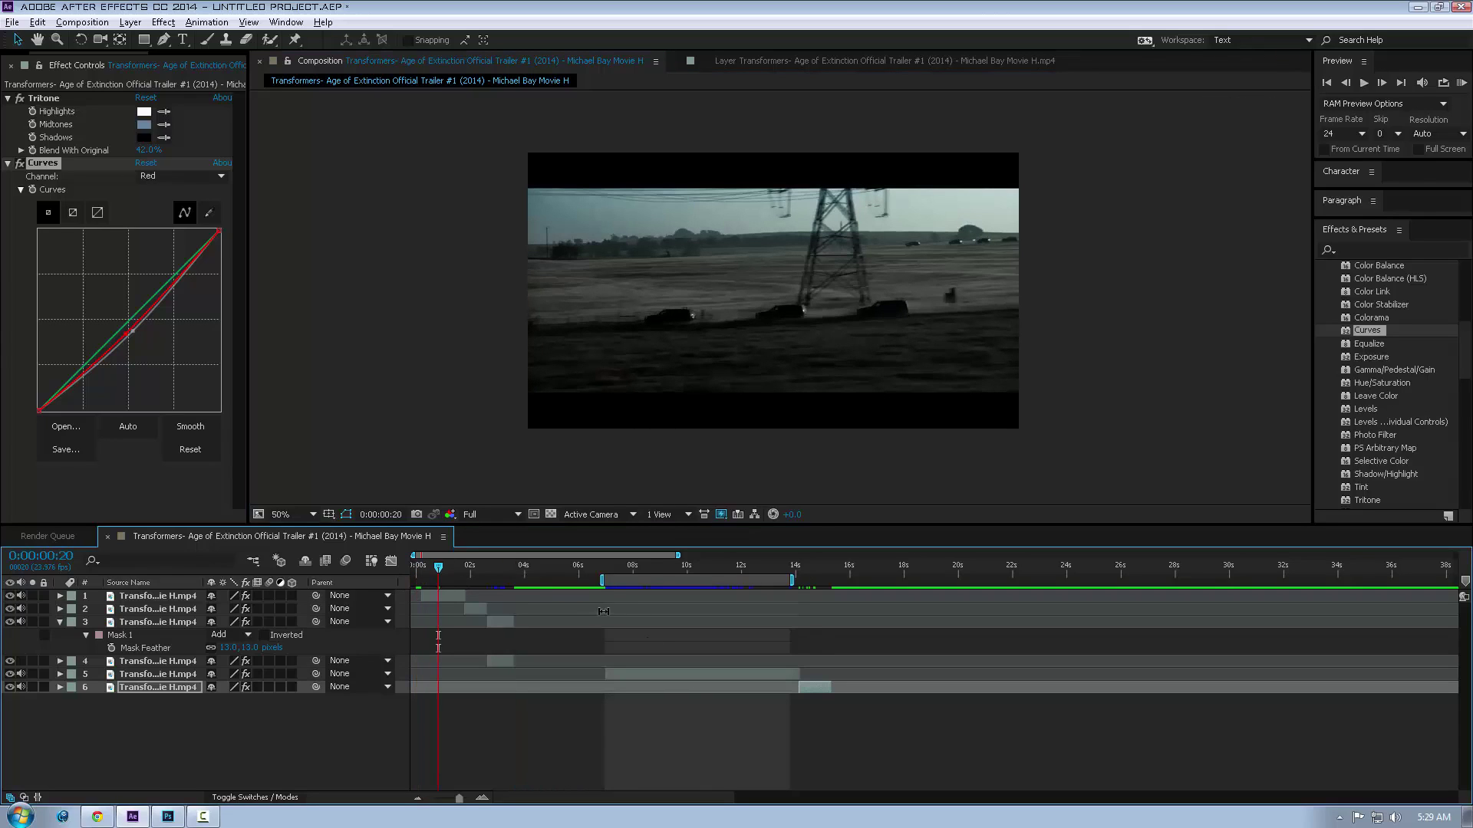
left_click_drag(602, 580, 414, 580)
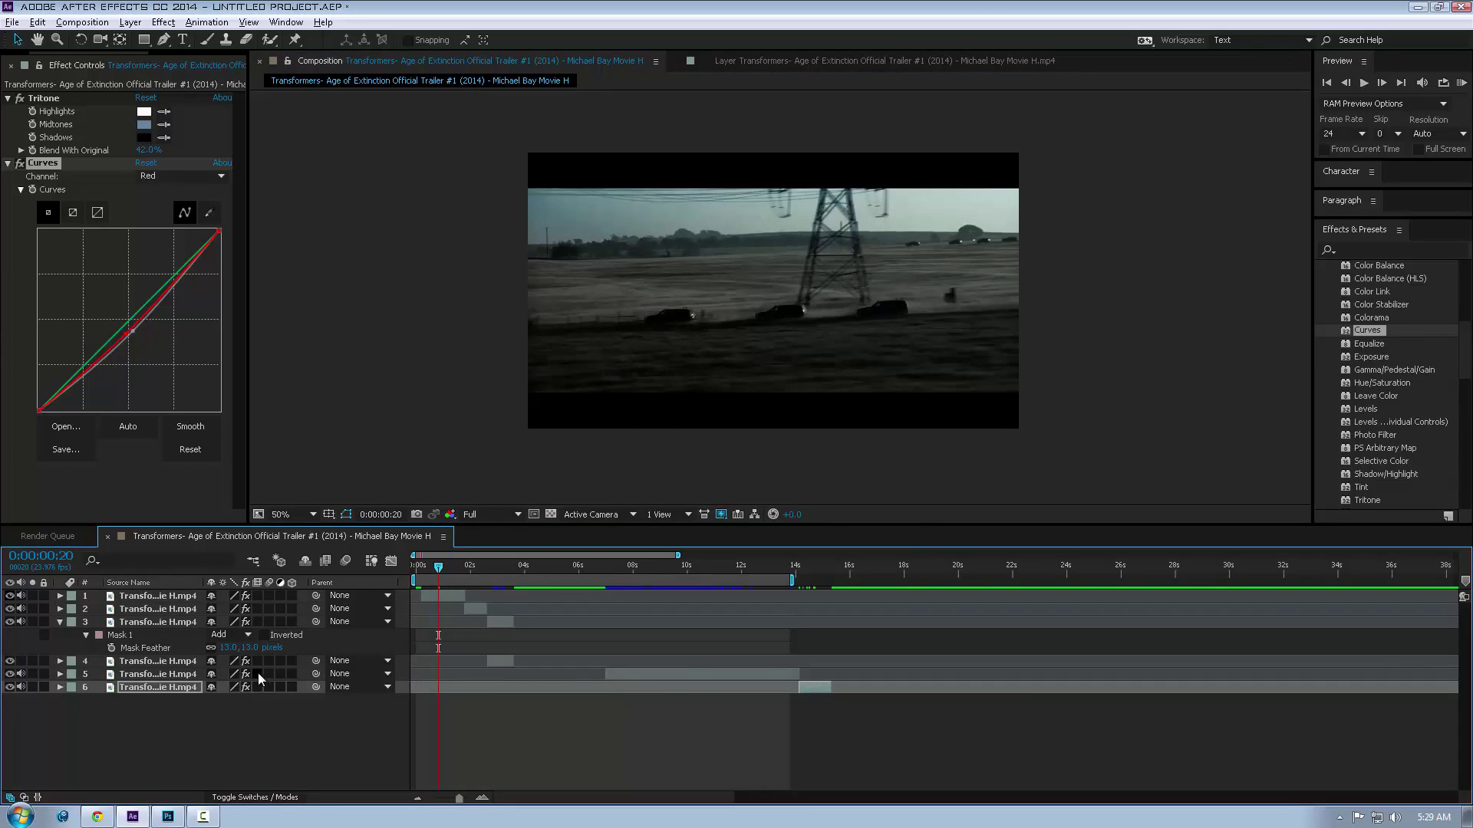
Switch all six layers to bicubic sampling and disable their effects to examine the ungraded field shot.
left_click_drag(234, 596, 234, 687)
left_click(245, 596)
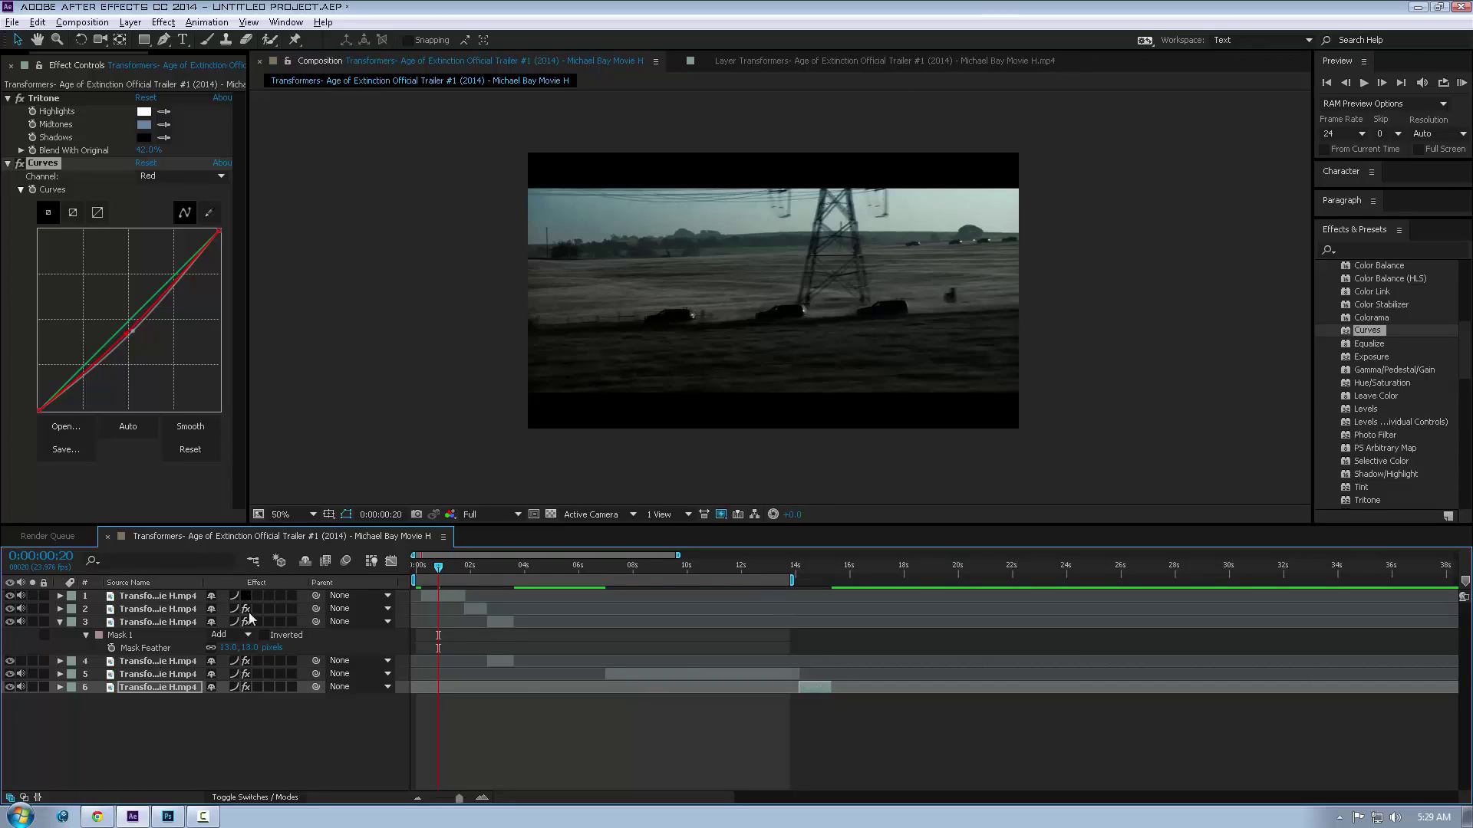
left_click_drag(246, 609, 244, 687)
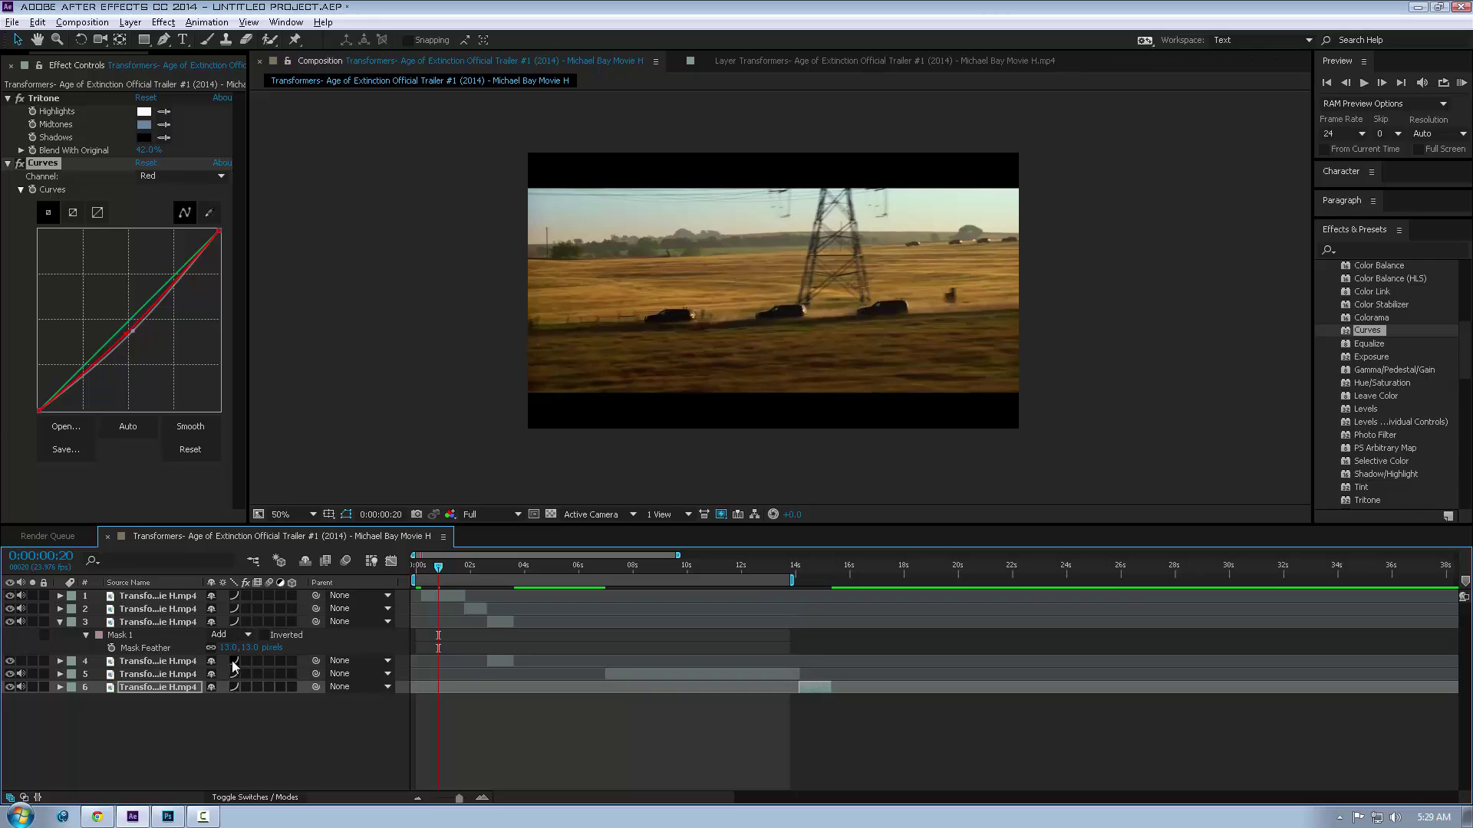
key("slash")
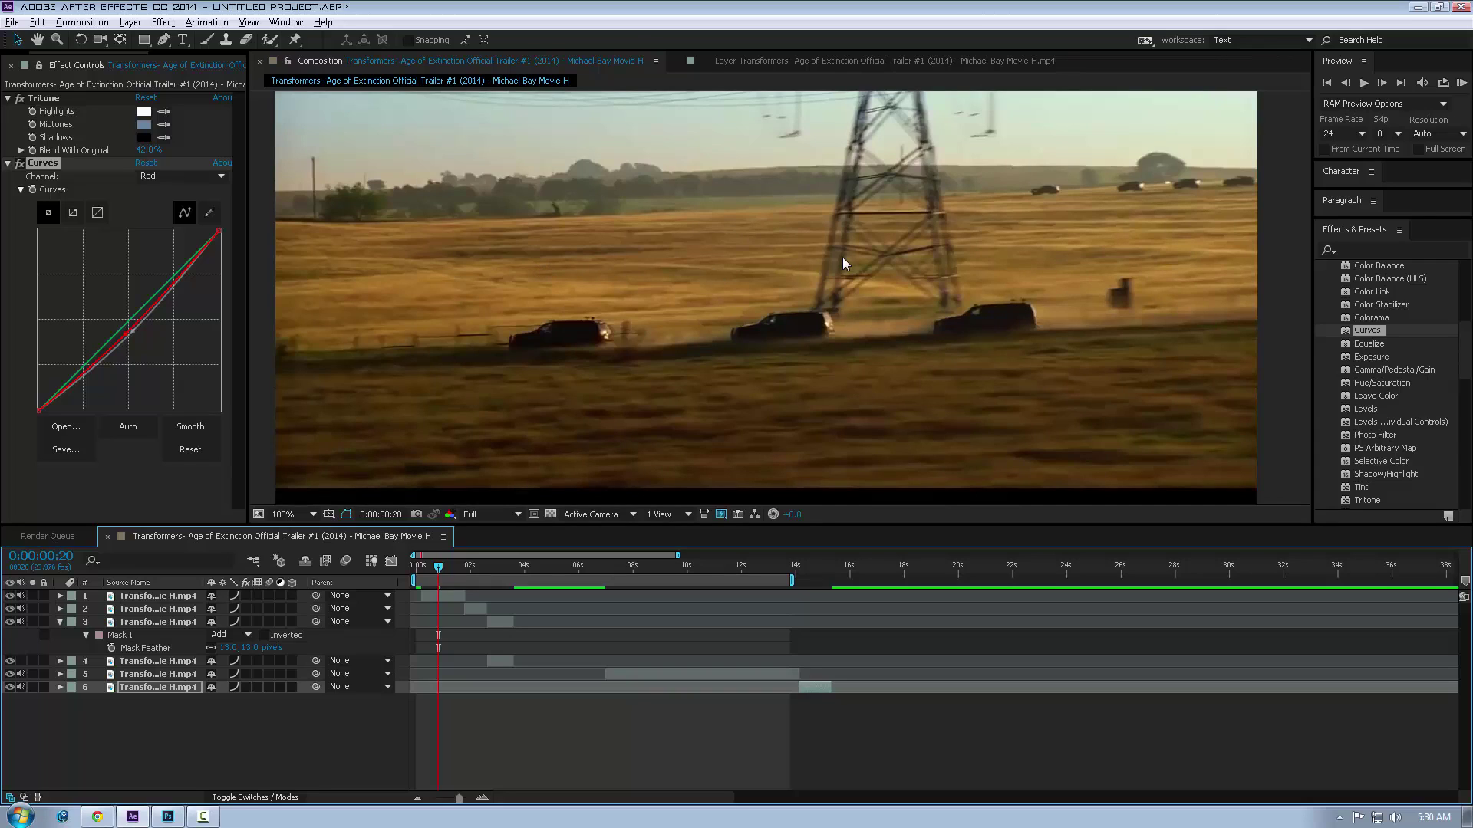
left_click(234, 702)
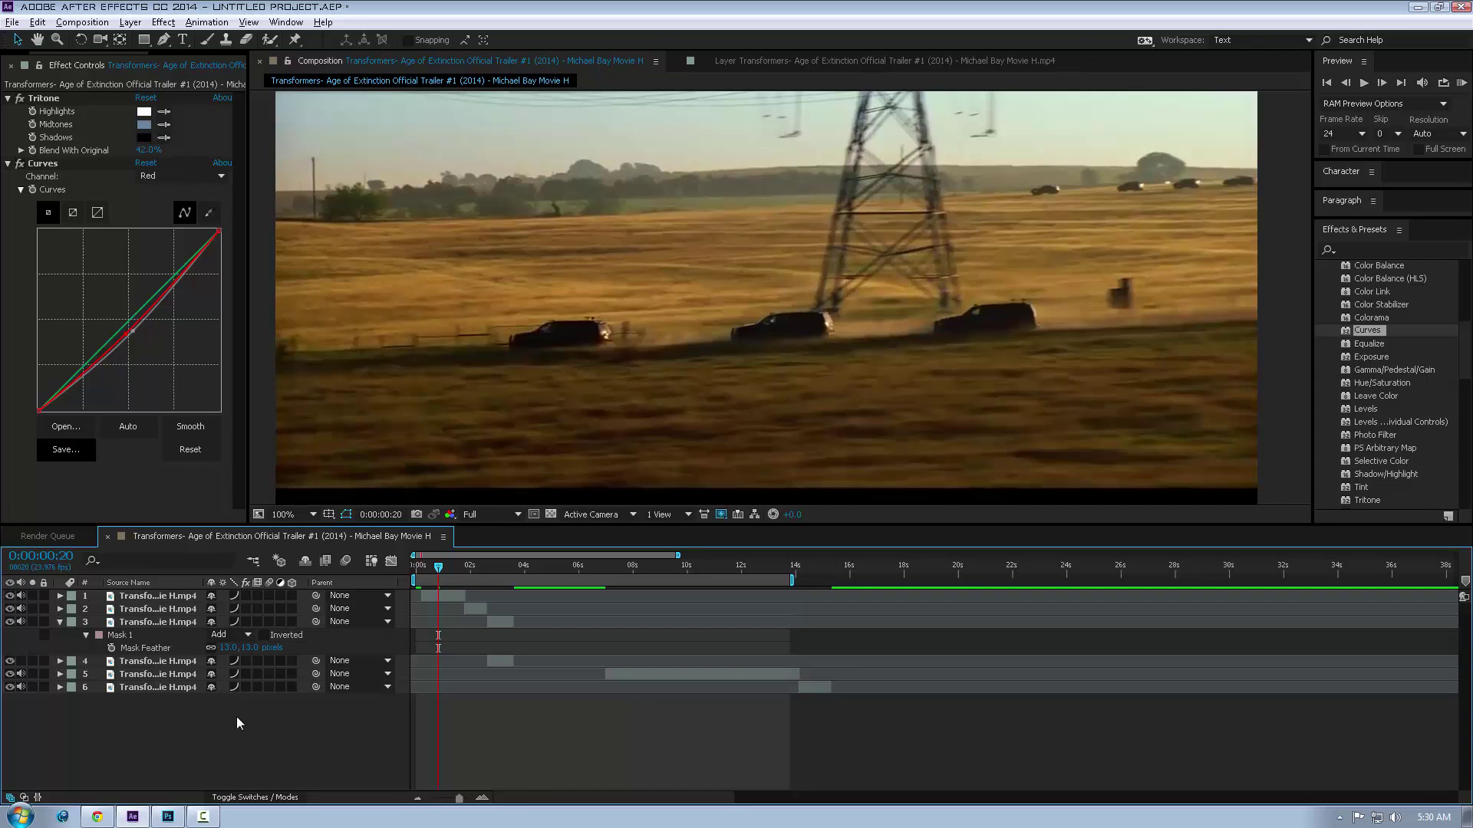